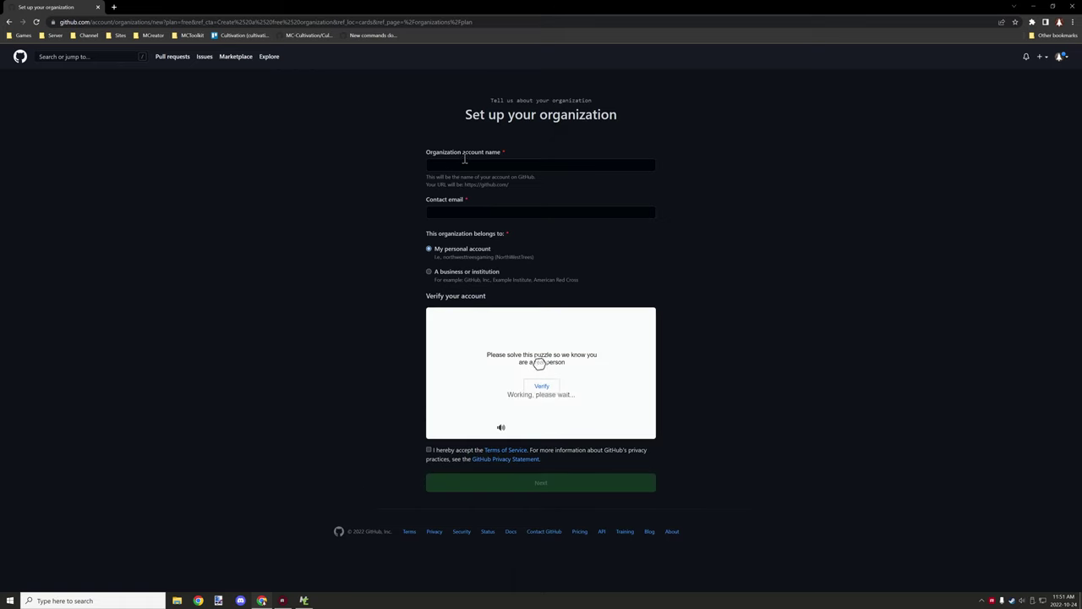
pyautogui.click(464, 164)
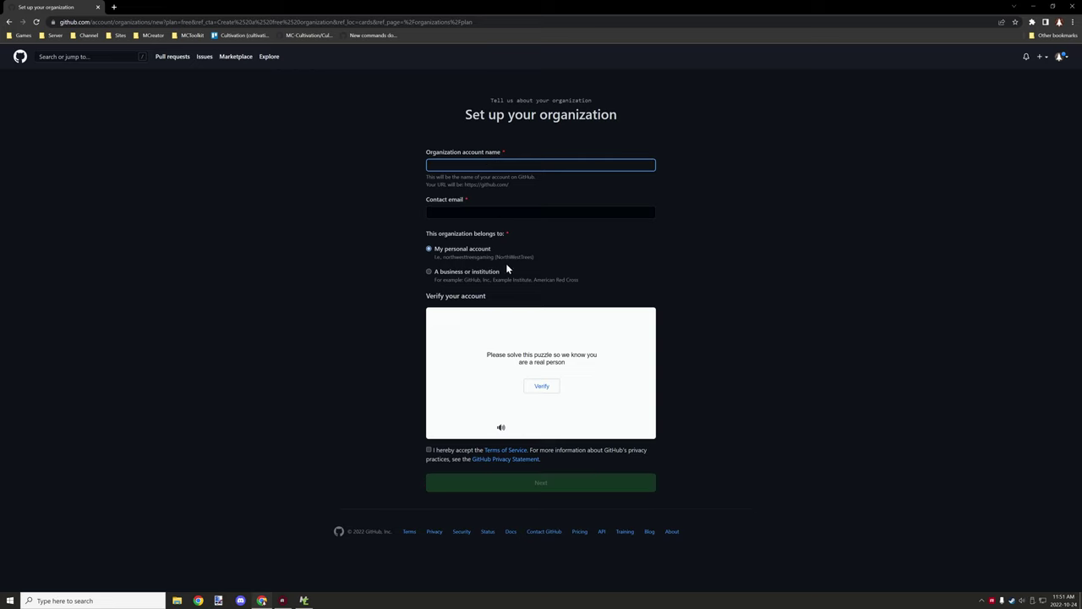
pyautogui.click(447, 212)
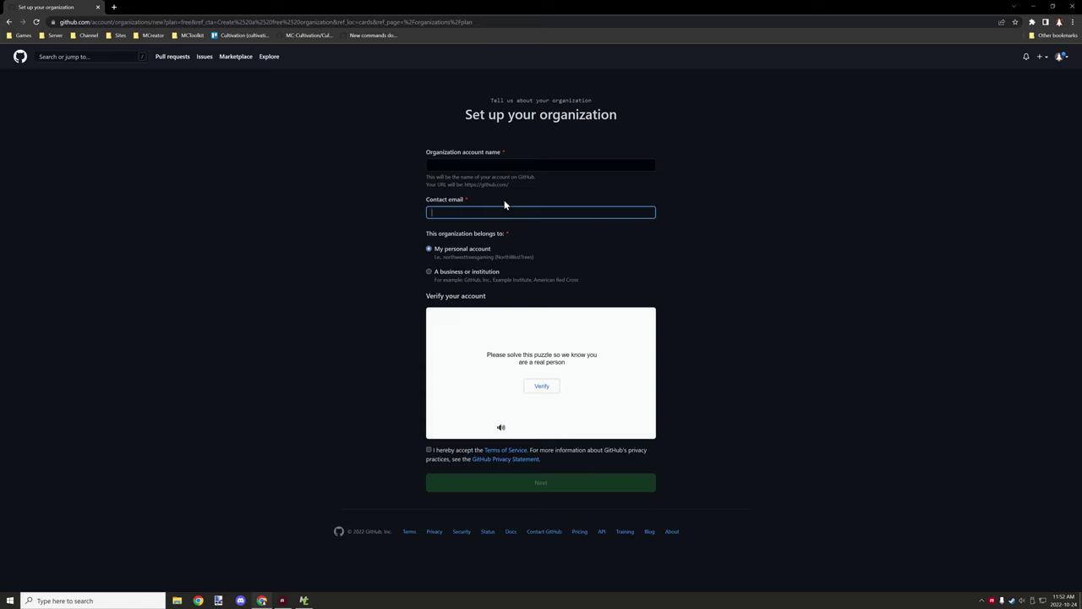
pyautogui.click(546, 387)
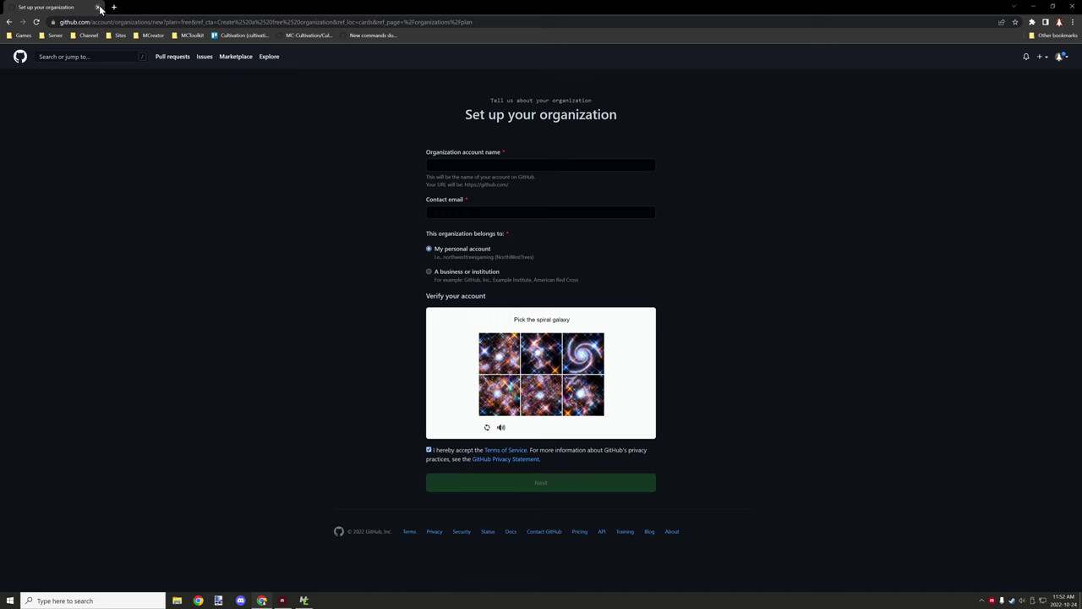
# Leave the new organization form, return to the organizations list and open the TutorialOne organization.
pyautogui.click(9, 23)
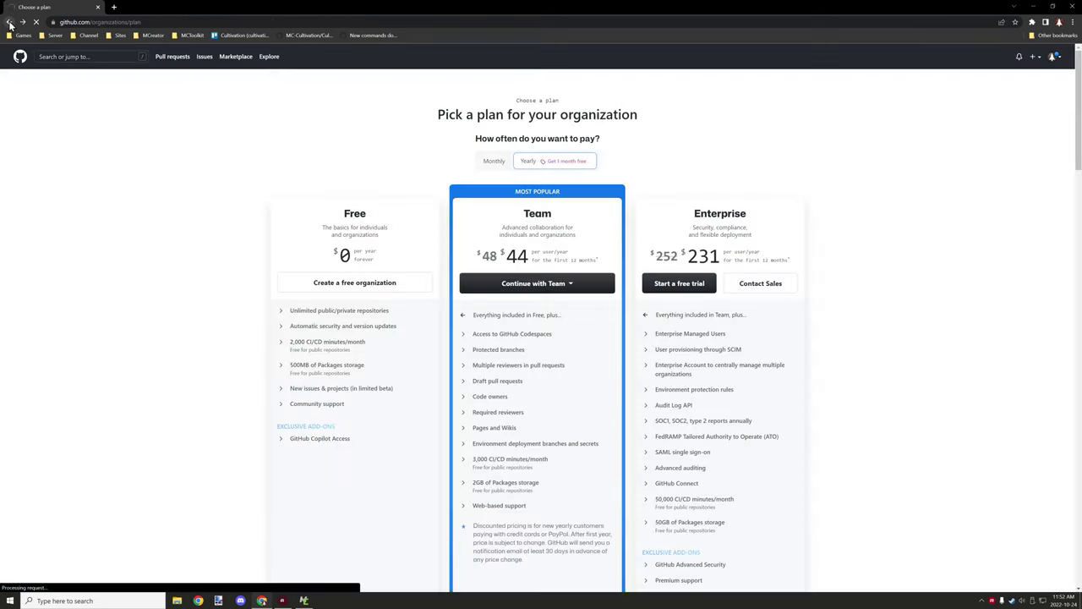
pyautogui.click(9, 23)
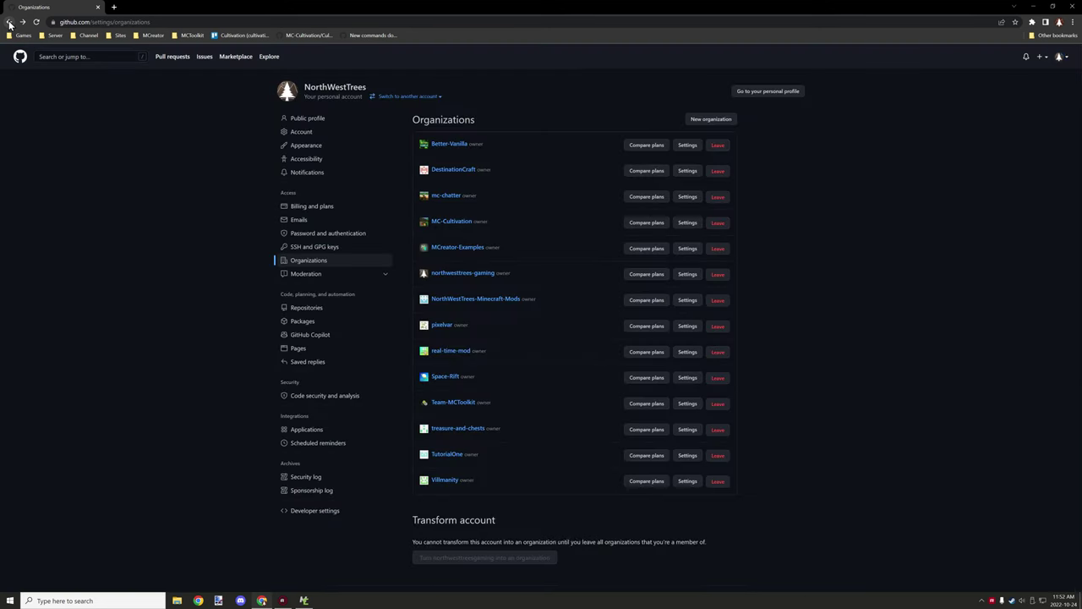
pyautogui.click(9, 23)
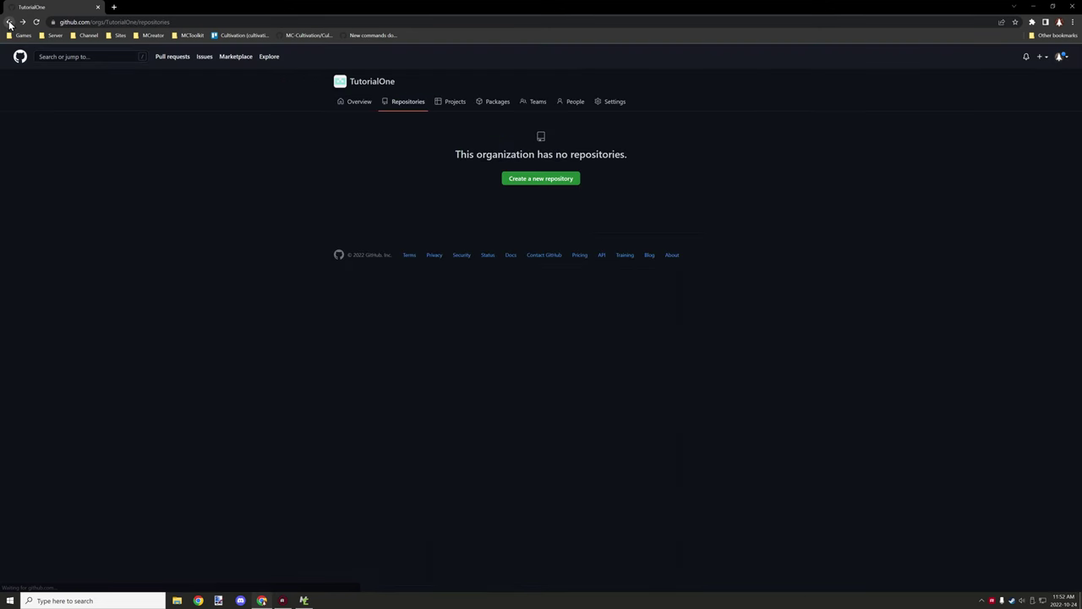
pyautogui.click(22, 23)
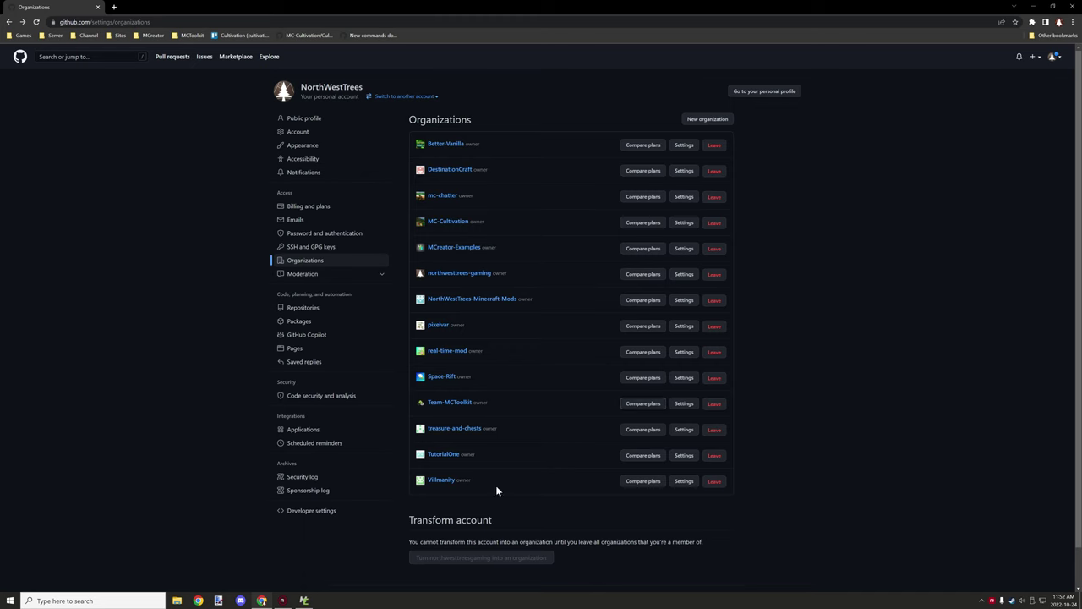
pyautogui.click(448, 456)
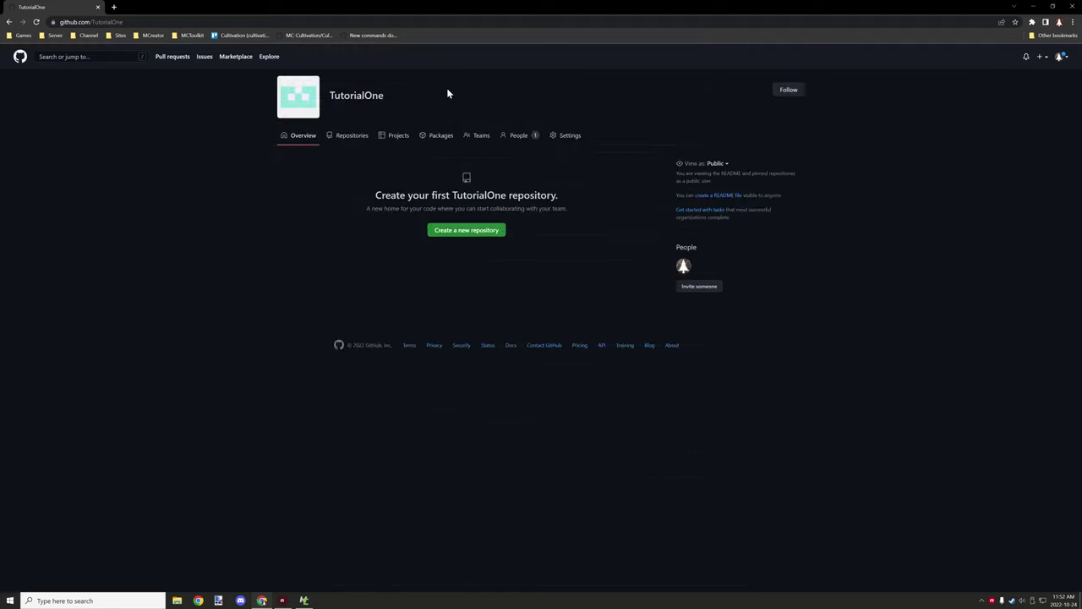
# Create a private repository named tutorial in the TutorialOne organization.
pyautogui.click(356, 136)
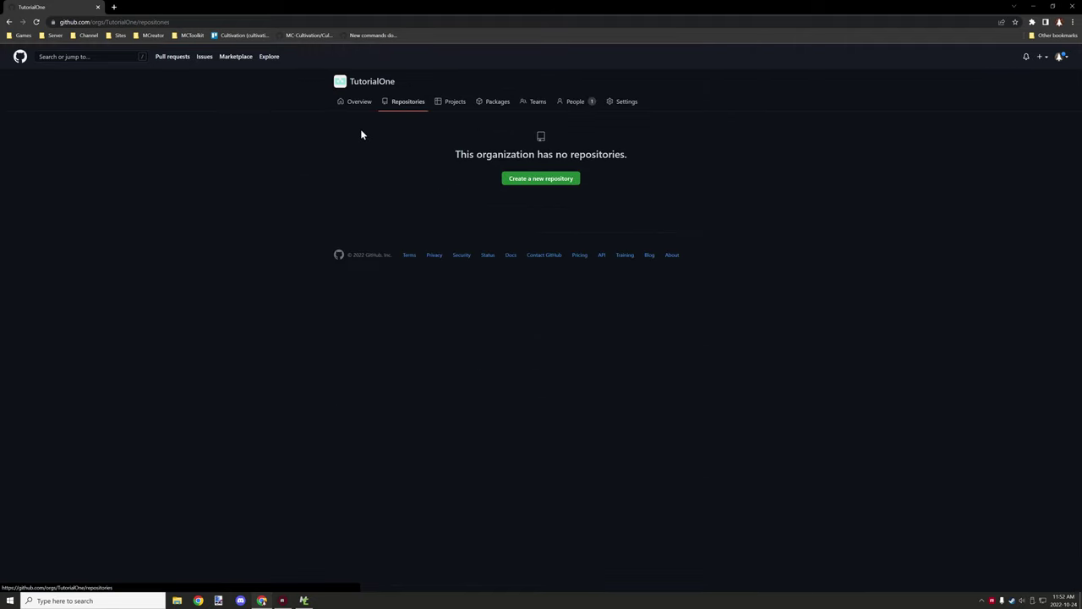
pyautogui.click(546, 177)
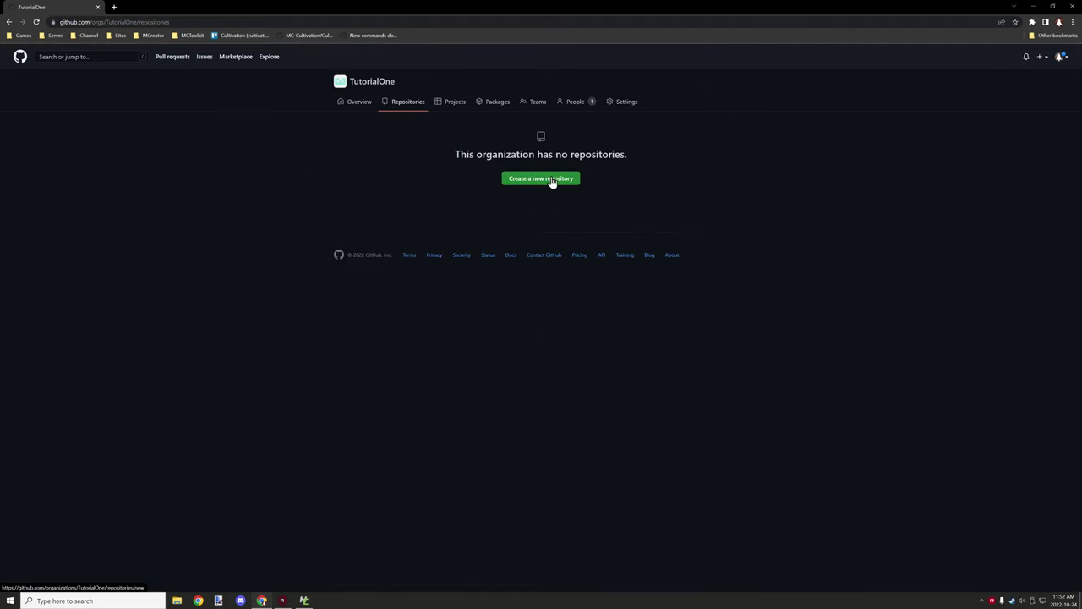
pyautogui.click(500, 153)
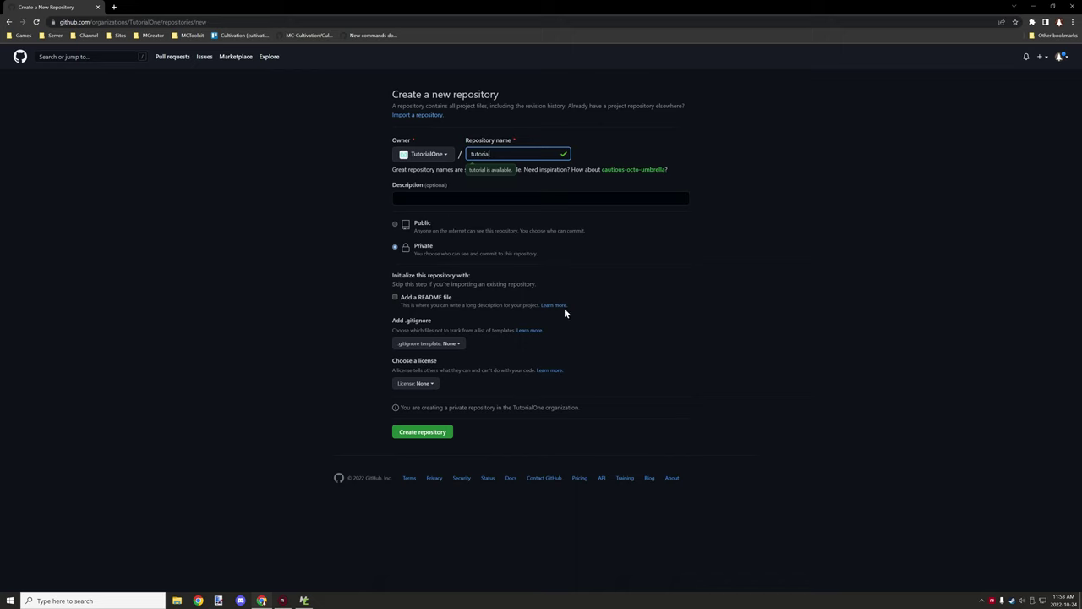
pyautogui.click(442, 431)
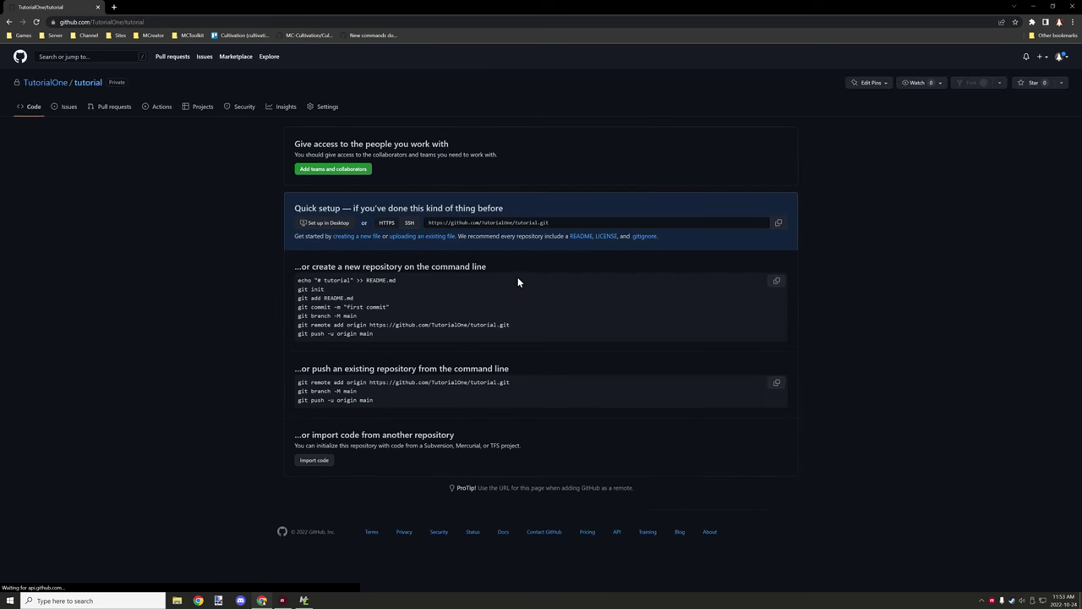
# Open the new tutorial repository in GitHub Desktop and clone it again to the previously used local folder.
pyautogui.click(339, 225)
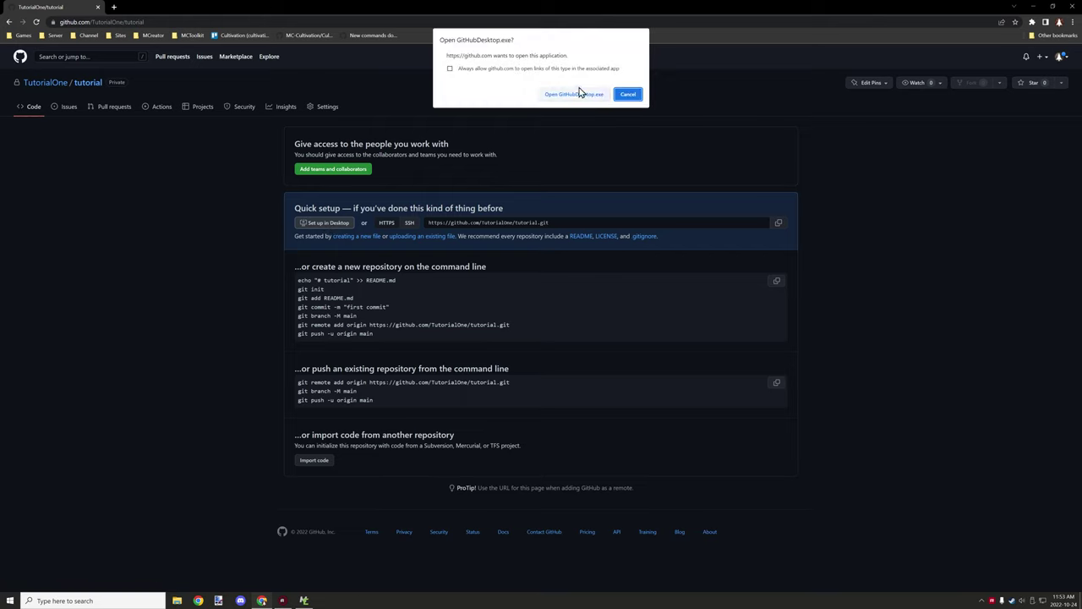
pyautogui.click(578, 94)
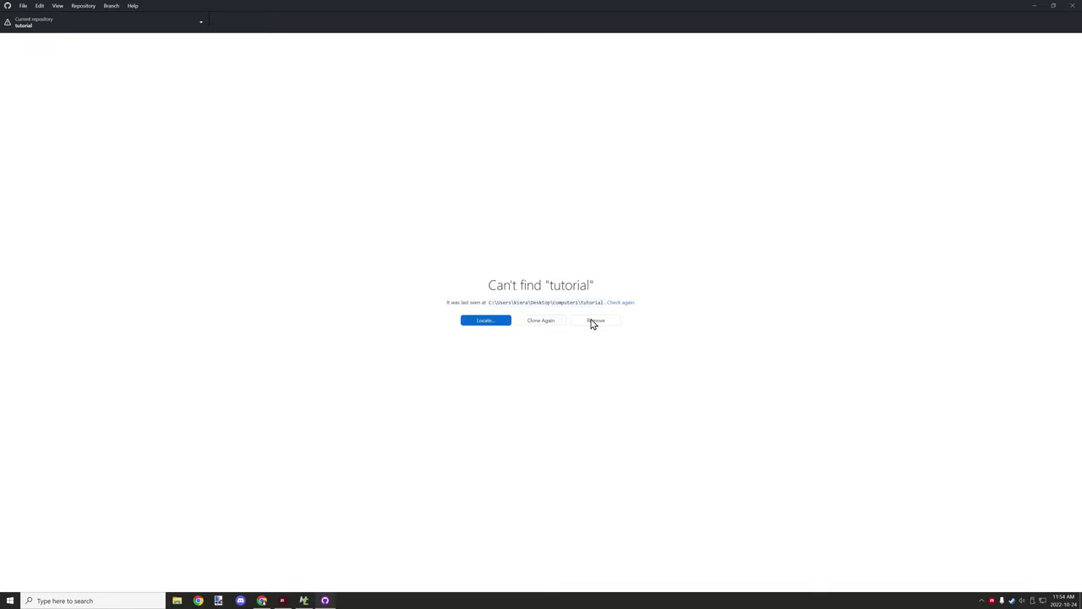
pyautogui.click(535, 322)
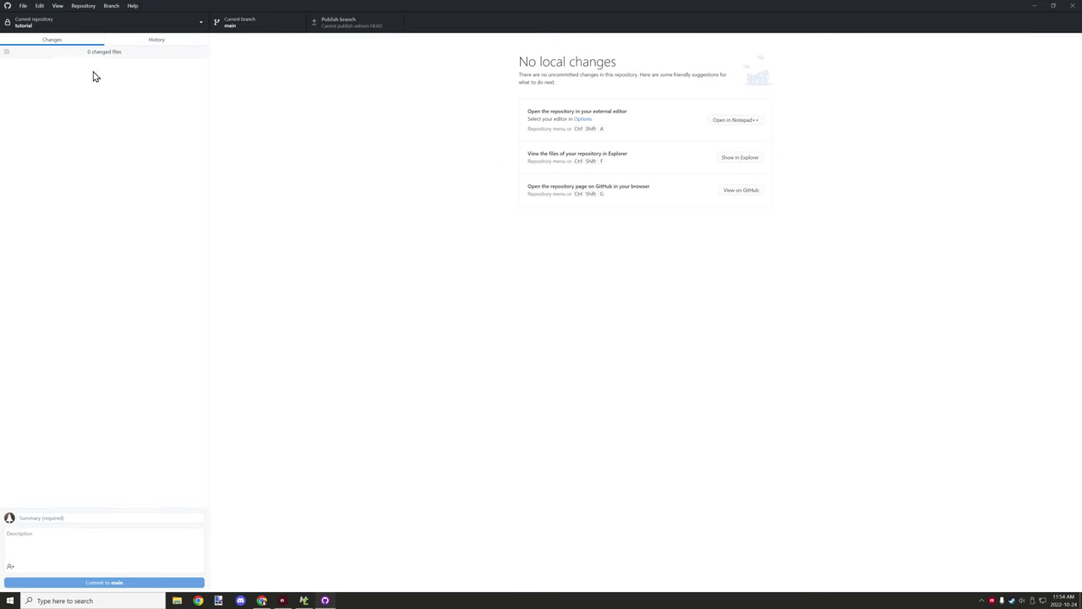
# Examine the contents of the cloned tutorial folder inside the Computer1 folder on the desktop.
pyautogui.click(1033, 5)
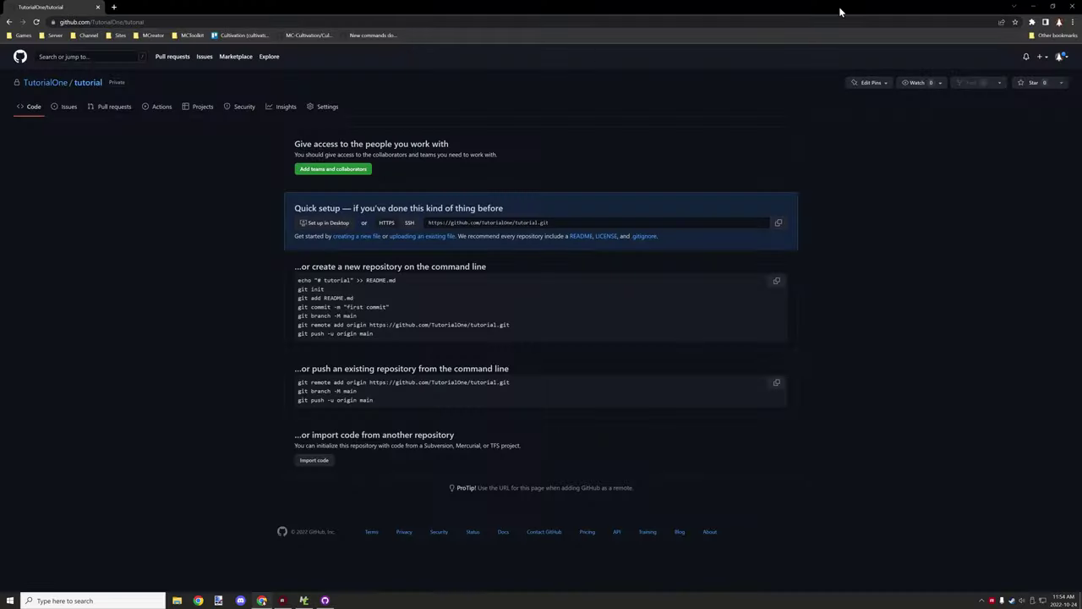
pyautogui.click(1033, 6)
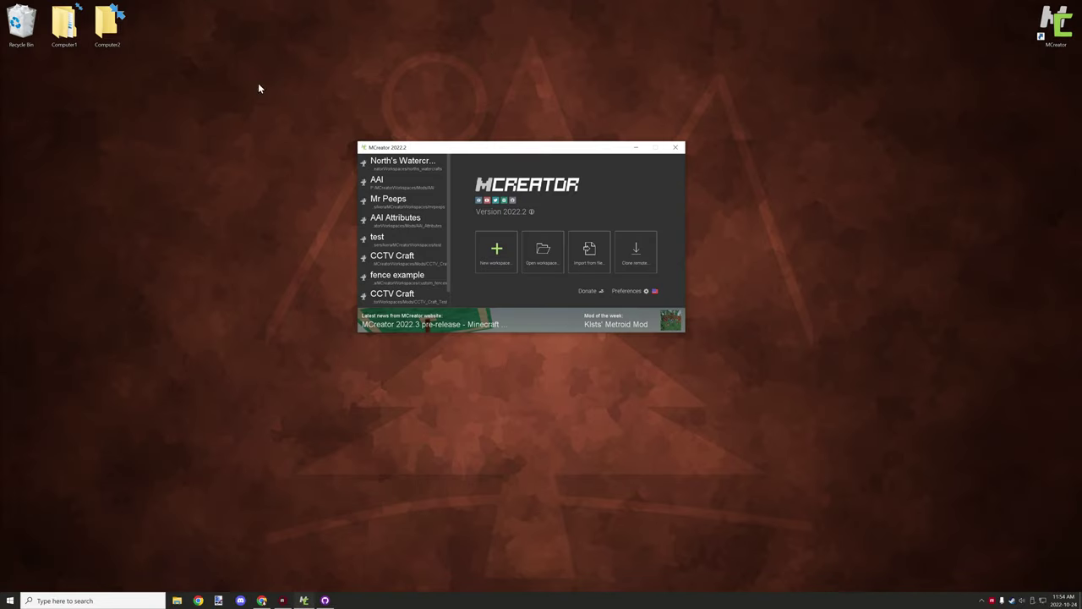
pyautogui.doubleClick(62, 25)
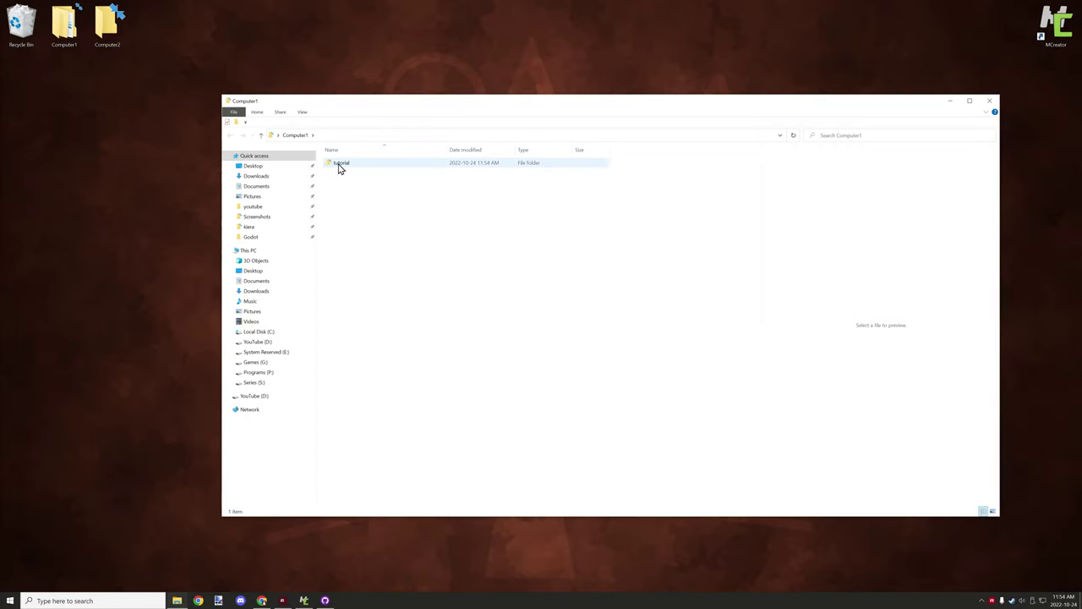
pyautogui.doubleClick(339, 165)
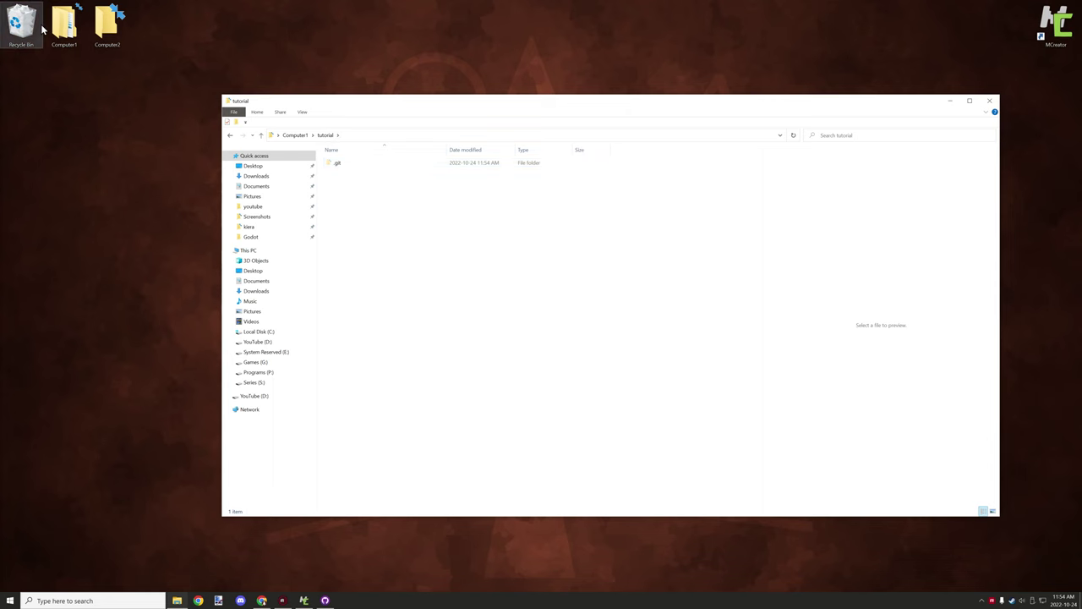
pyautogui.click(989, 101)
# Delete the Computer1 and Computer2 folders from the desktop.
pyautogui.rightClick(124, 7)
pyautogui.rightClick(75, 19)
pyautogui.click(97, 156)
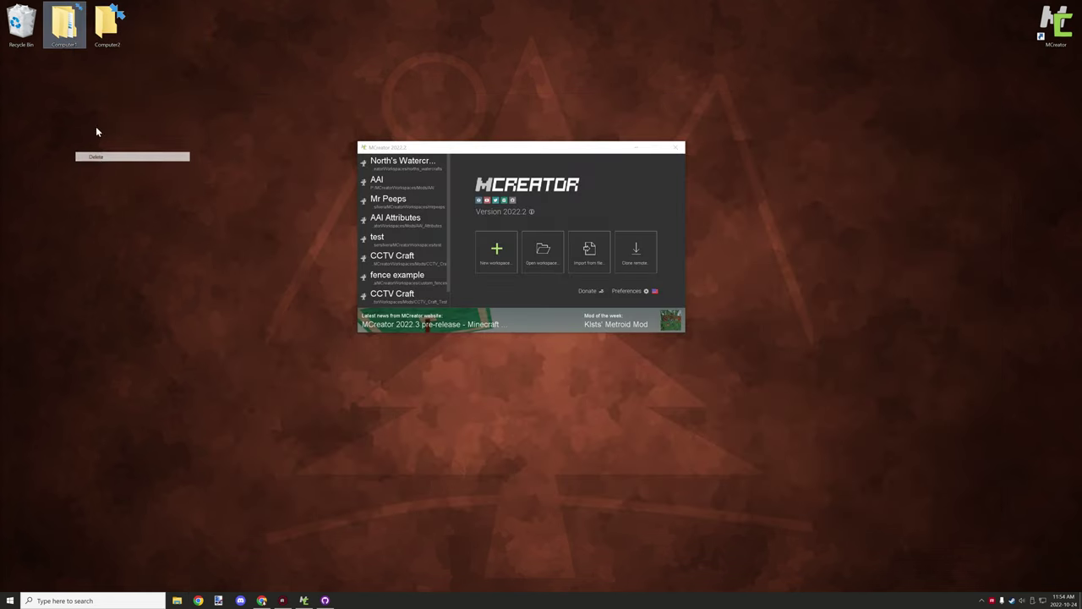
pyautogui.rightClick(91, 17)
pyautogui.click(130, 155)
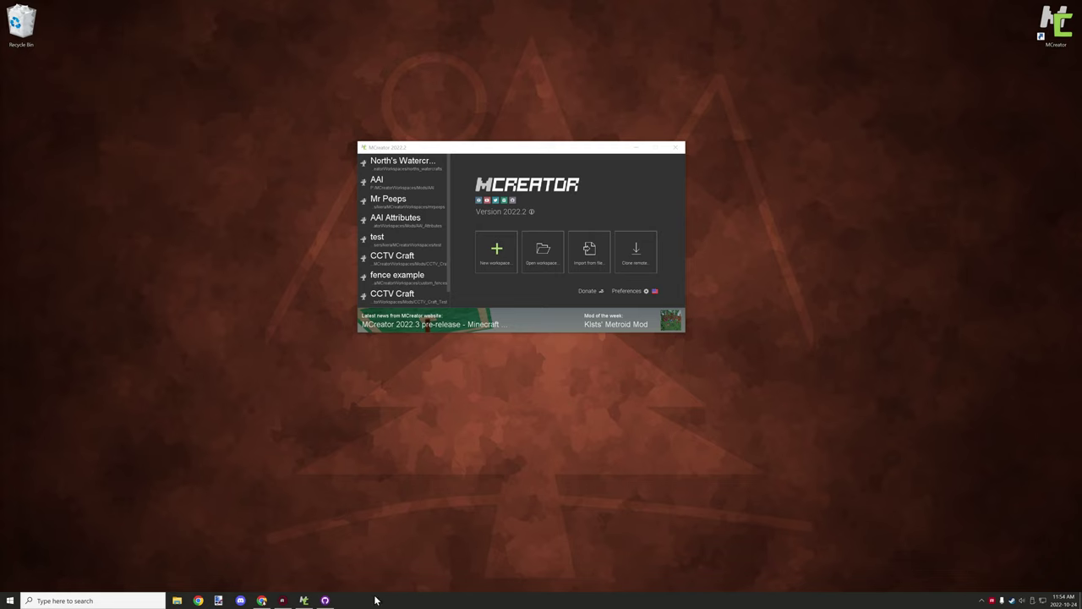
# Switch to GitHub Desktop and remove the missing tutorial repository from its list.
pyautogui.click(329, 600)
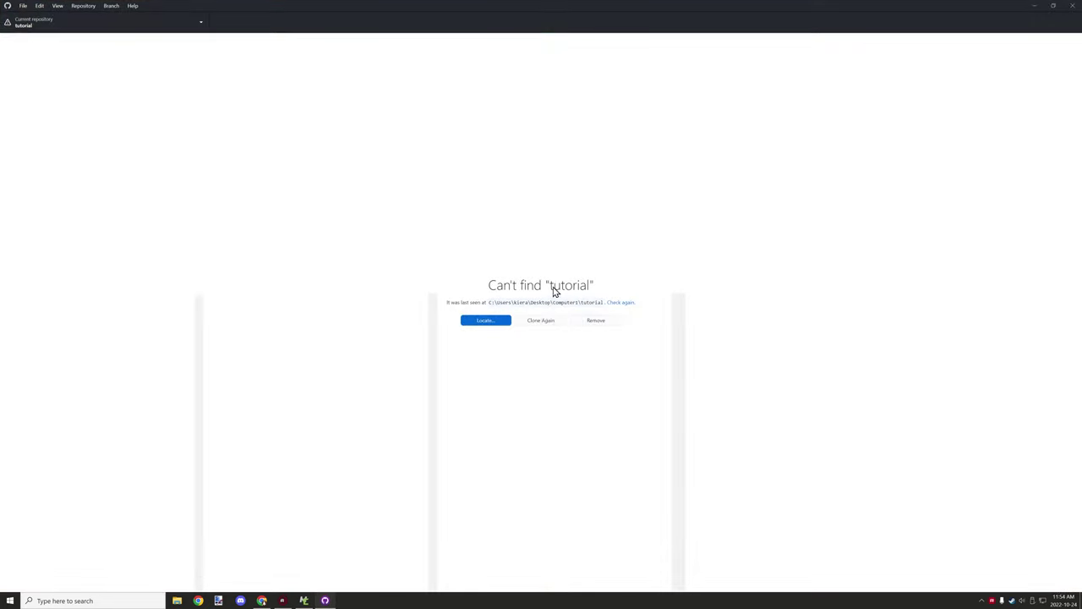
pyautogui.click(600, 321)
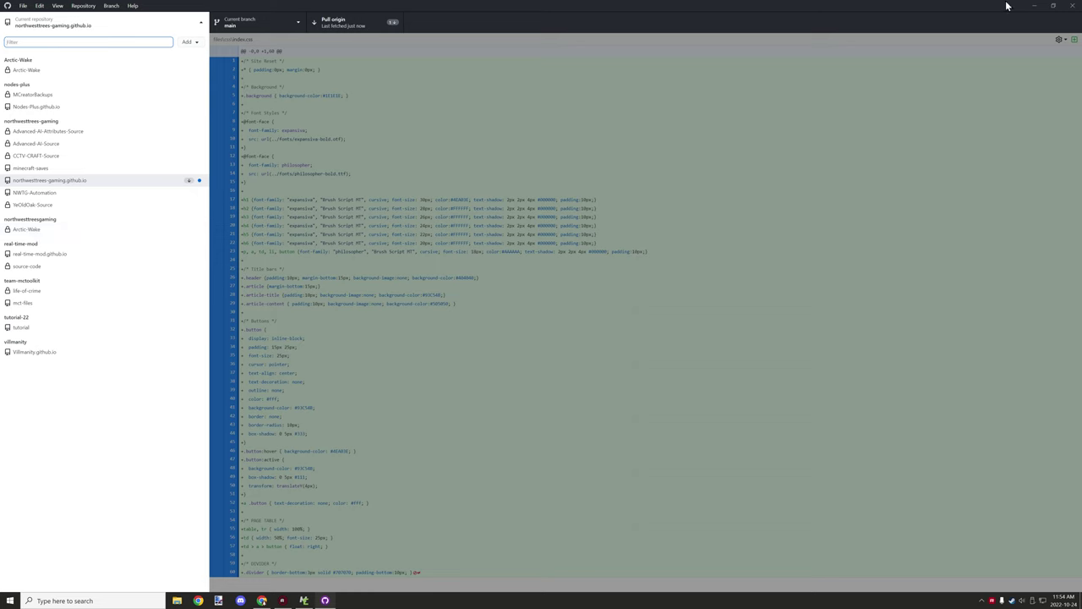
pyautogui.click(1033, 6)
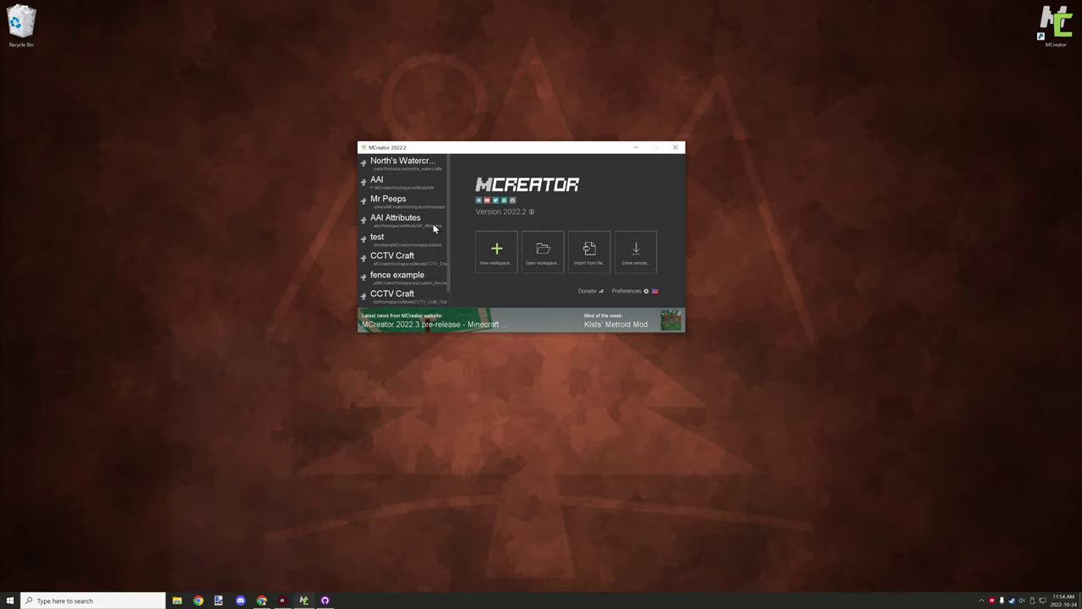
# Return to the tutorial repository page in Chrome and send it to GitHub Desktop for cloning.
pyautogui.click(269, 602)
pyautogui.click(335, 227)
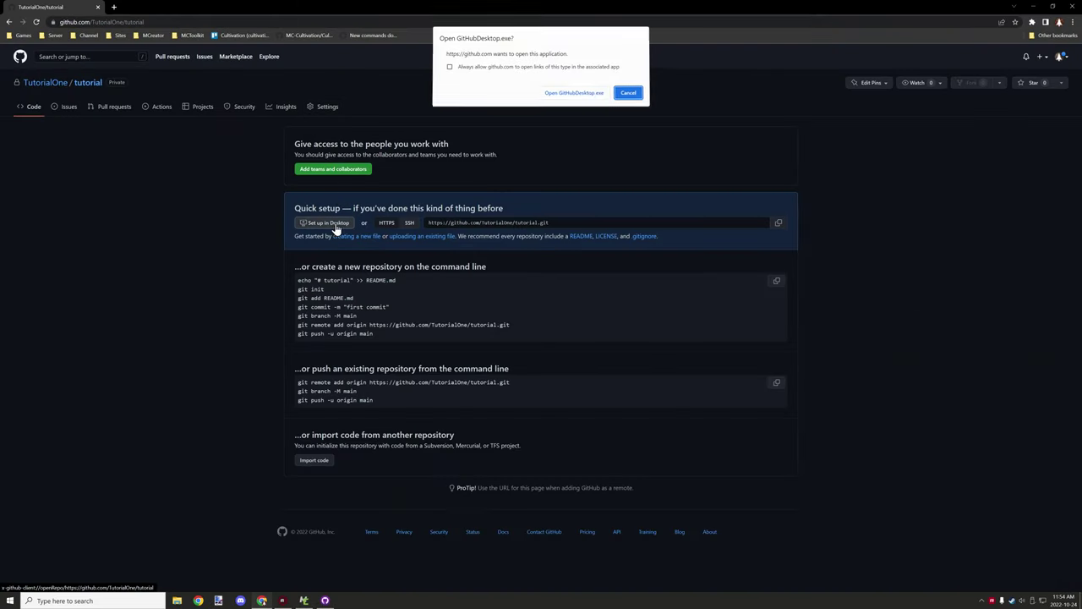
pyautogui.click(591, 95)
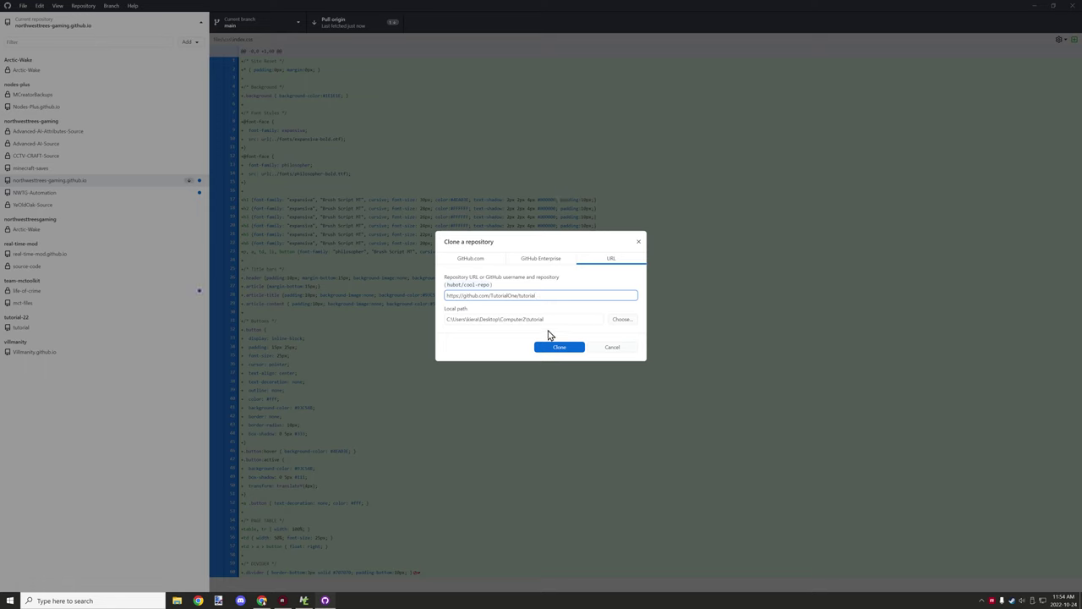
# Set the local path to the Computer1 folder on the desktop and clone the TutorialOne/tutorial repository there.
pyautogui.click(521, 318)
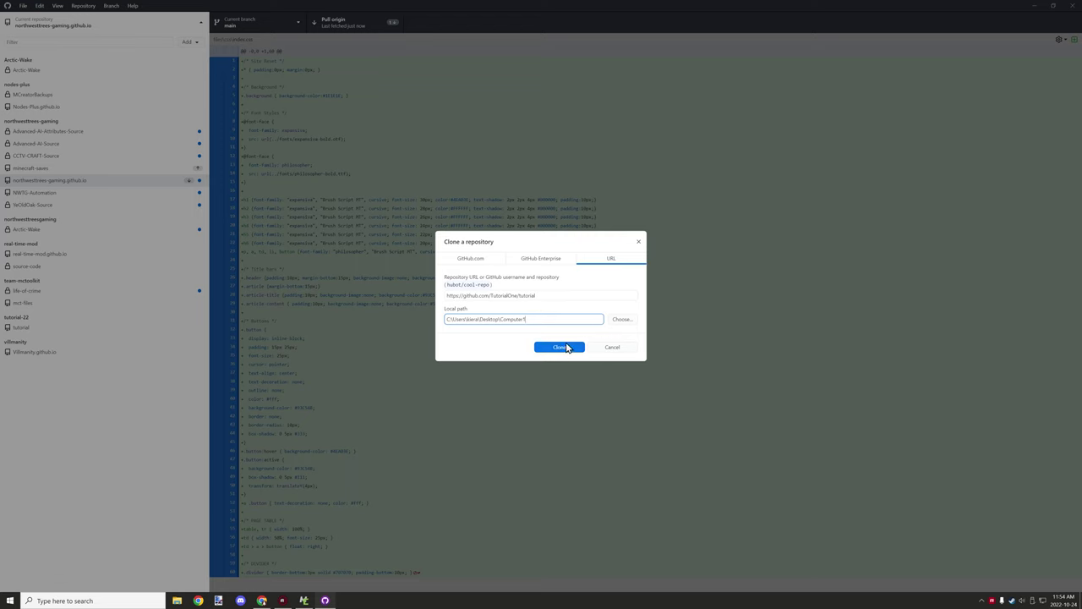
pyautogui.moveTo(555, 293); pyautogui.dragTo(438, 301)
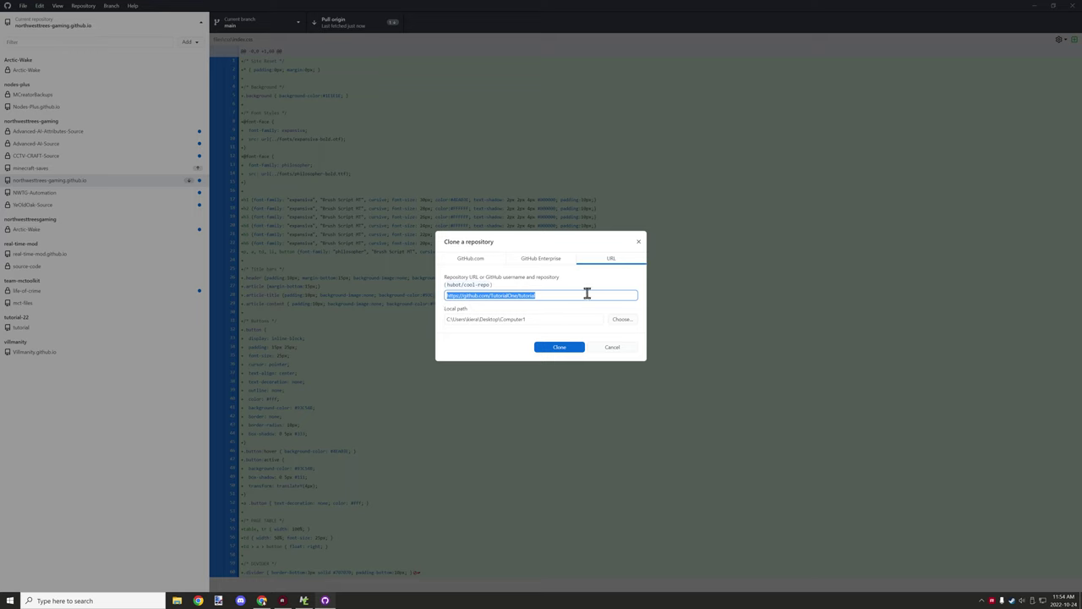
pyautogui.moveTo(584, 292); pyautogui.dragTo(428, 297)
pyautogui.click(544, 318)
pyautogui.moveTo(541, 318); pyautogui.dragTo(433, 320)
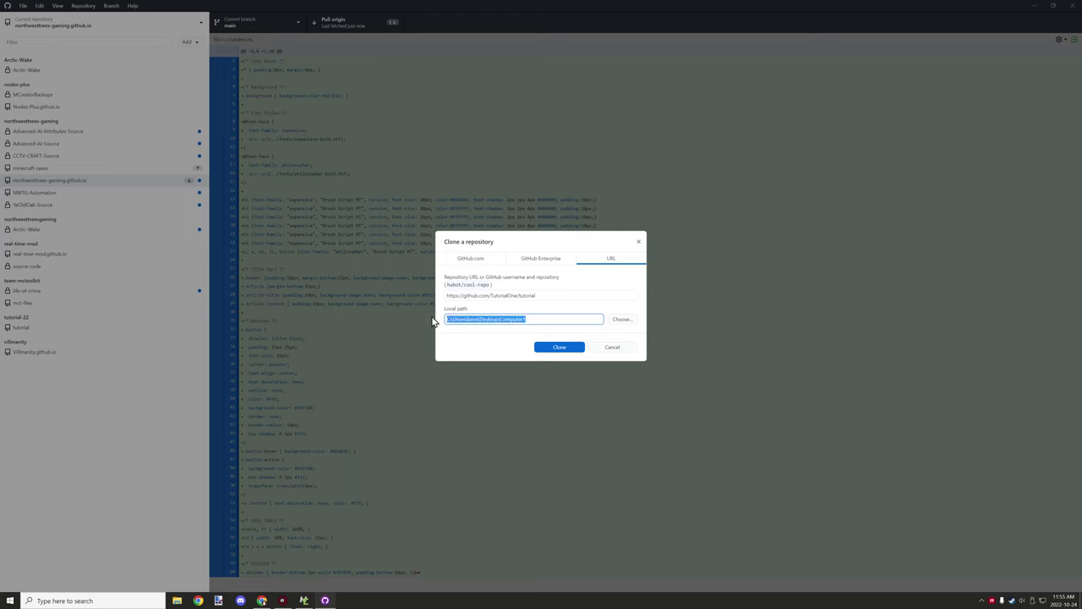
pyautogui.click(560, 348)
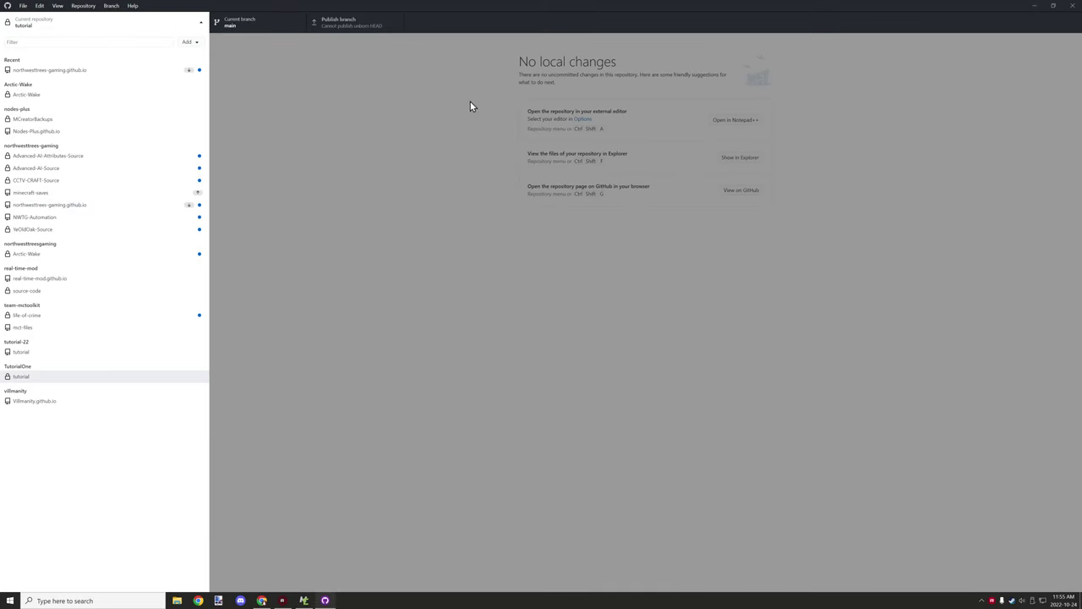
pyautogui.click(478, 103)
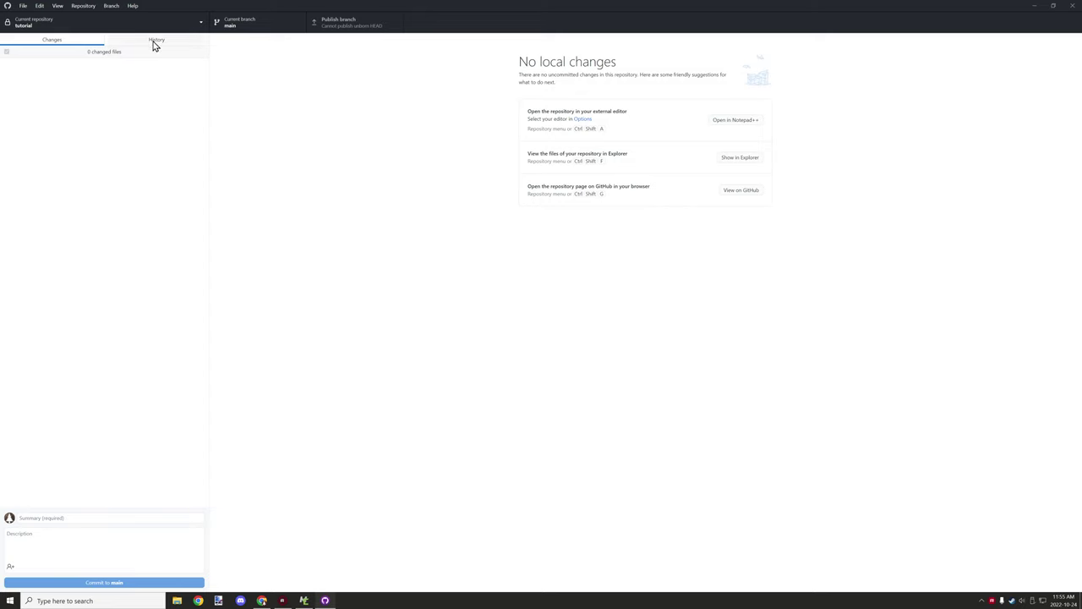
# Examine the cloned Computer1 folder on the desktop and the contents of its .git folder.
pyautogui.click(1034, 5)
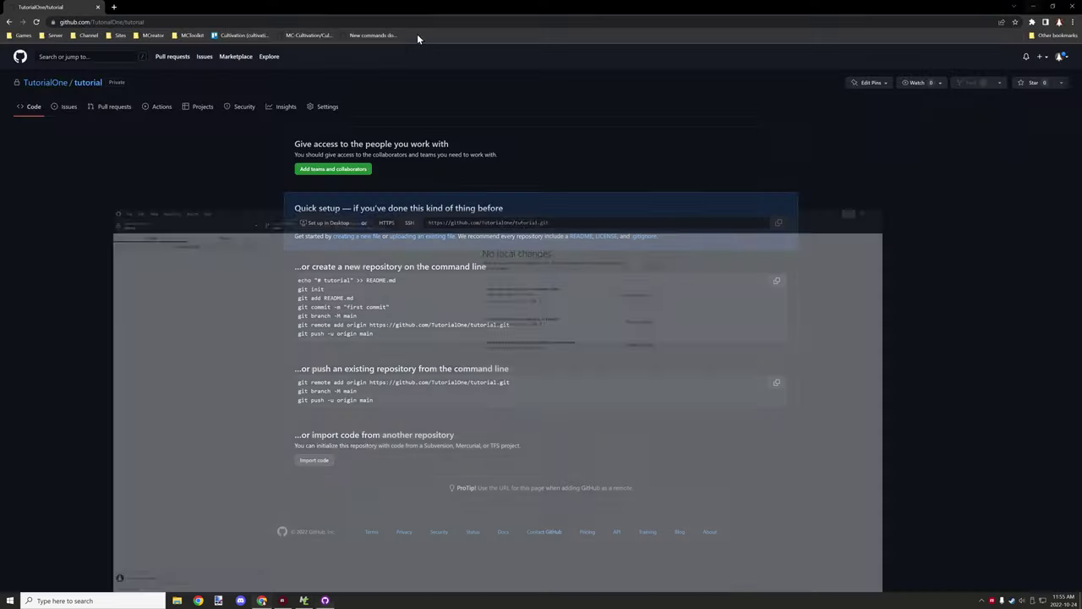
pyautogui.click(1030, 8)
pyautogui.doubleClick(21, 87)
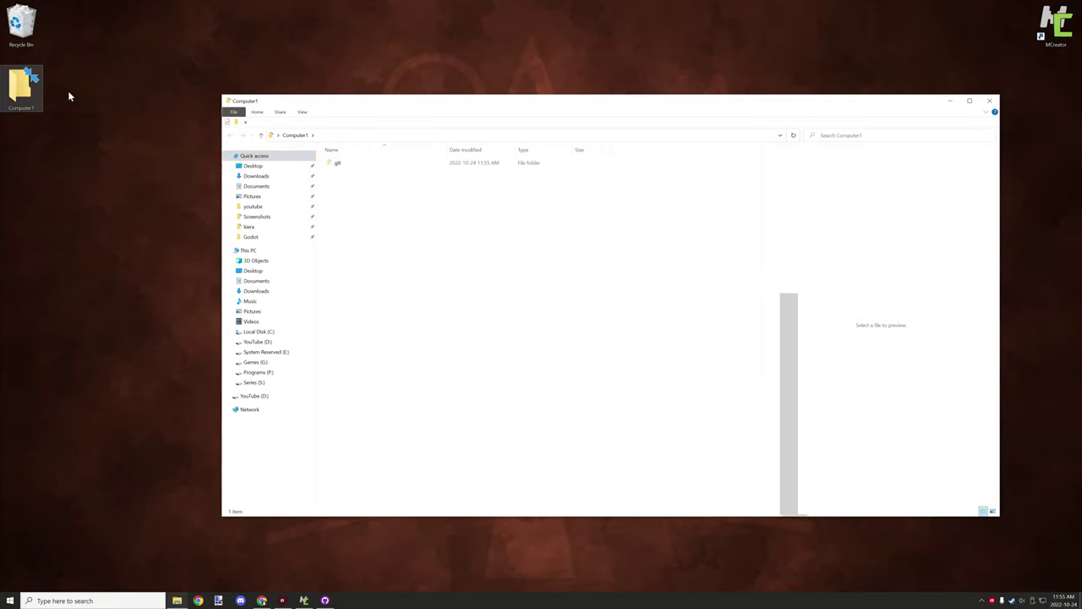
pyautogui.doubleClick(361, 165)
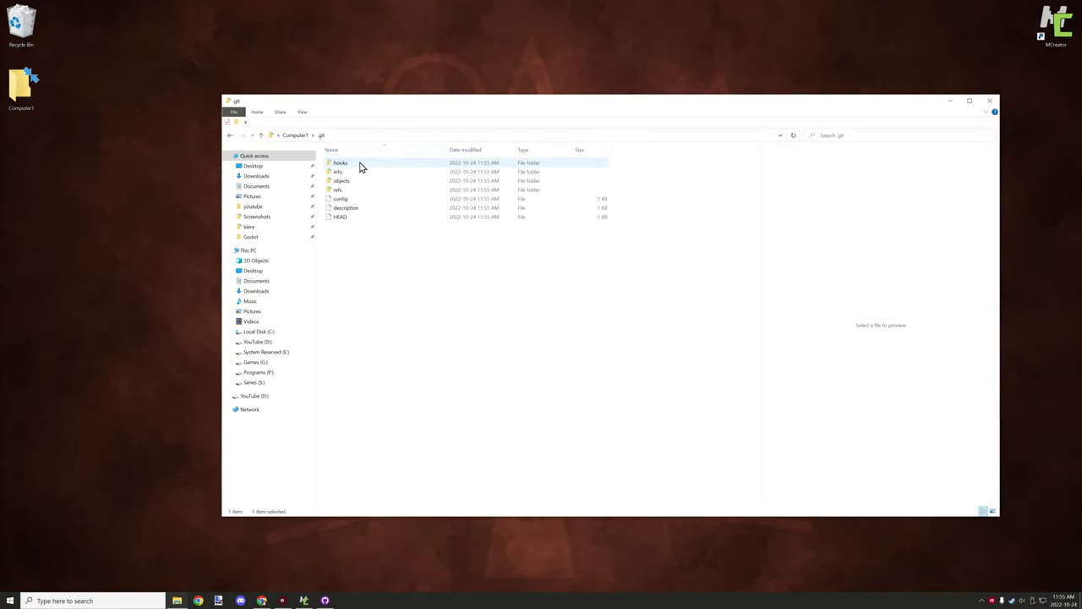
pyautogui.click(230, 136)
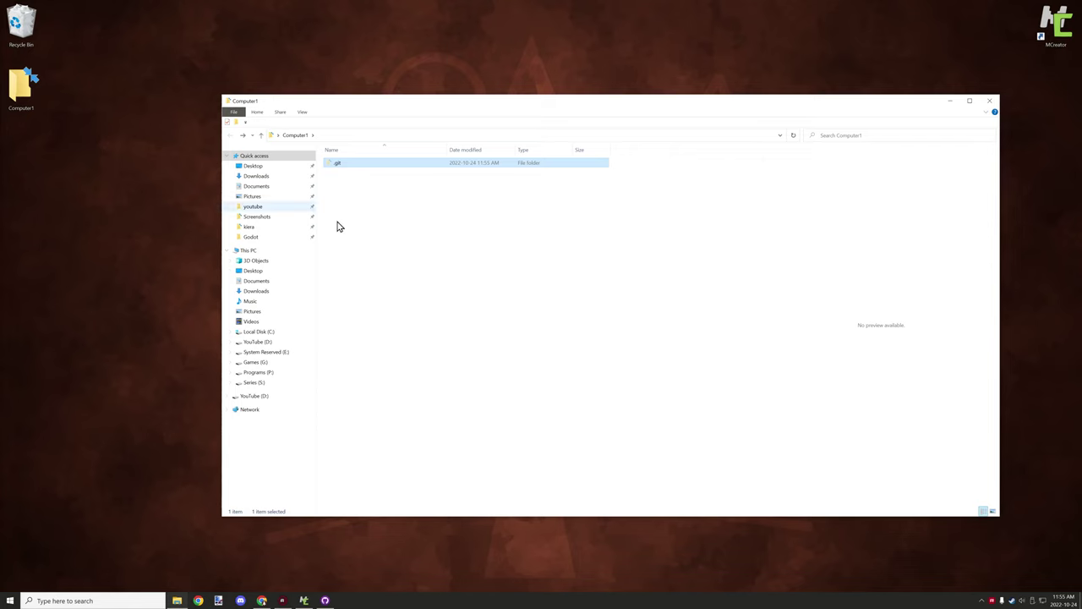
# Minimize the Computer1 folder window and close GitHub Desktop, leaving only the MCreator start window on the desktop.
pyautogui.moveTo(377, 108); pyautogui.dragTo(298, 65)
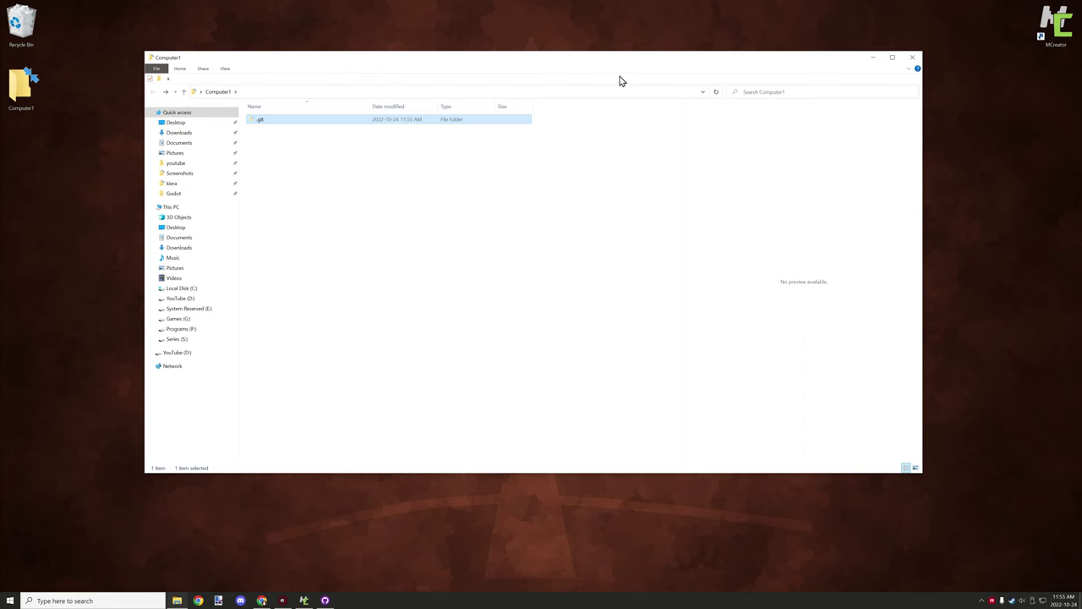
pyautogui.click(874, 58)
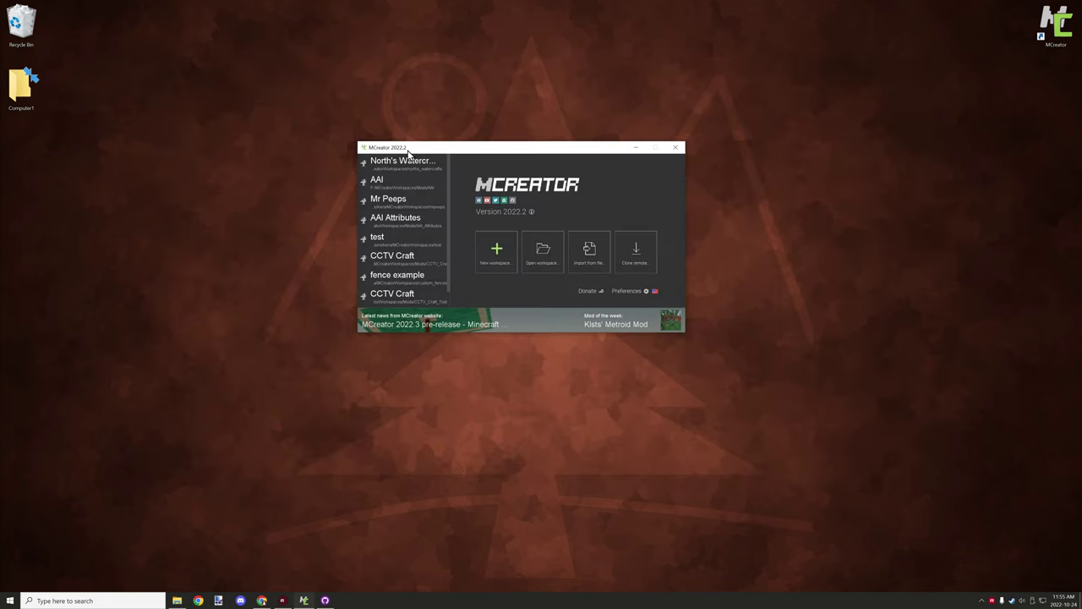
pyautogui.moveTo(485, 155); pyautogui.dragTo(483, 180)
pyautogui.click(325, 601)
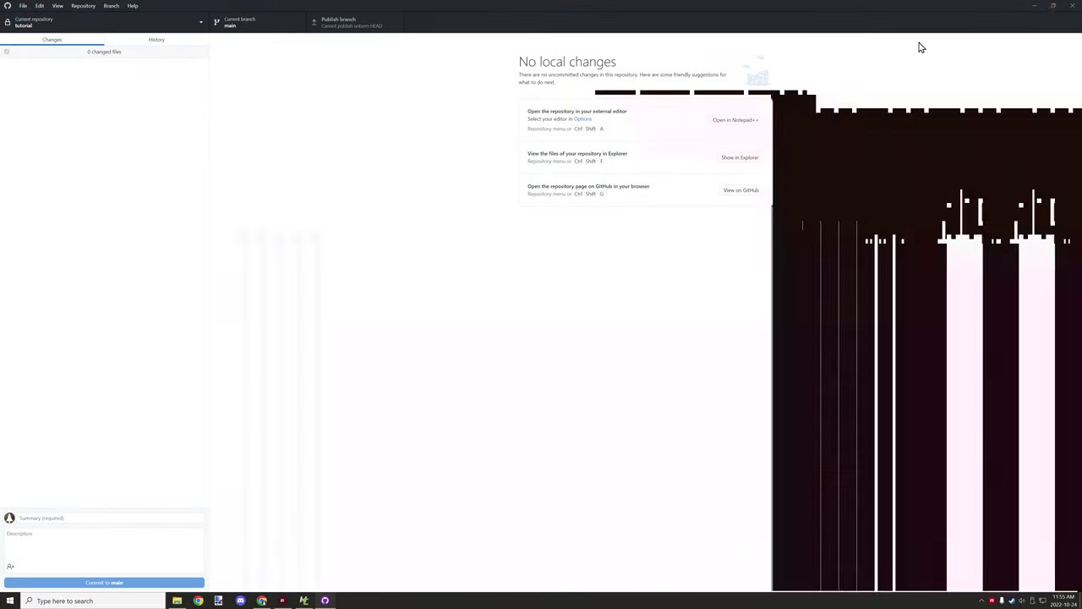
pyautogui.click(1072, 6)
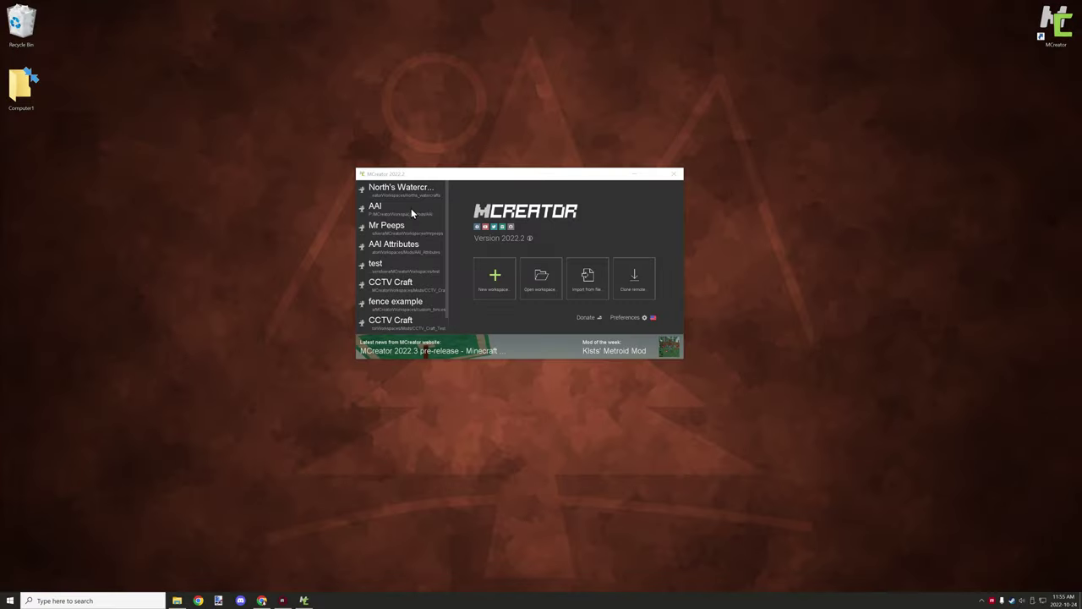
pyautogui.scroll(-1, 411, 209)
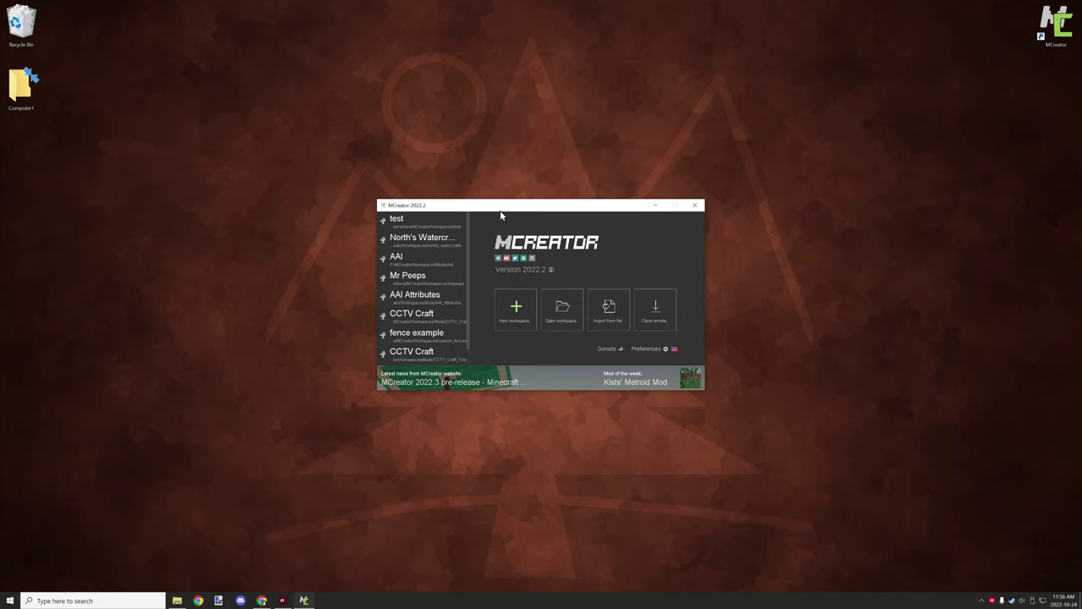
# Create a new Minecraft Forge mod workspace in MCreator with the display name tutorial.
pyautogui.click(515, 306)
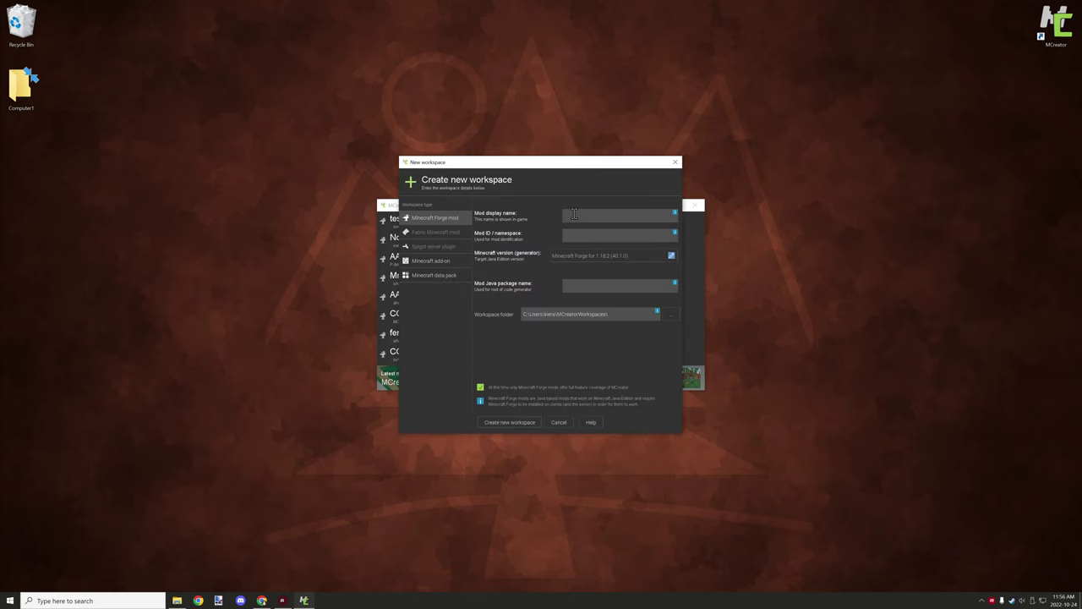
pyautogui.click(575, 214)
pyautogui.write('tutorial')
pyautogui.click(510, 422)
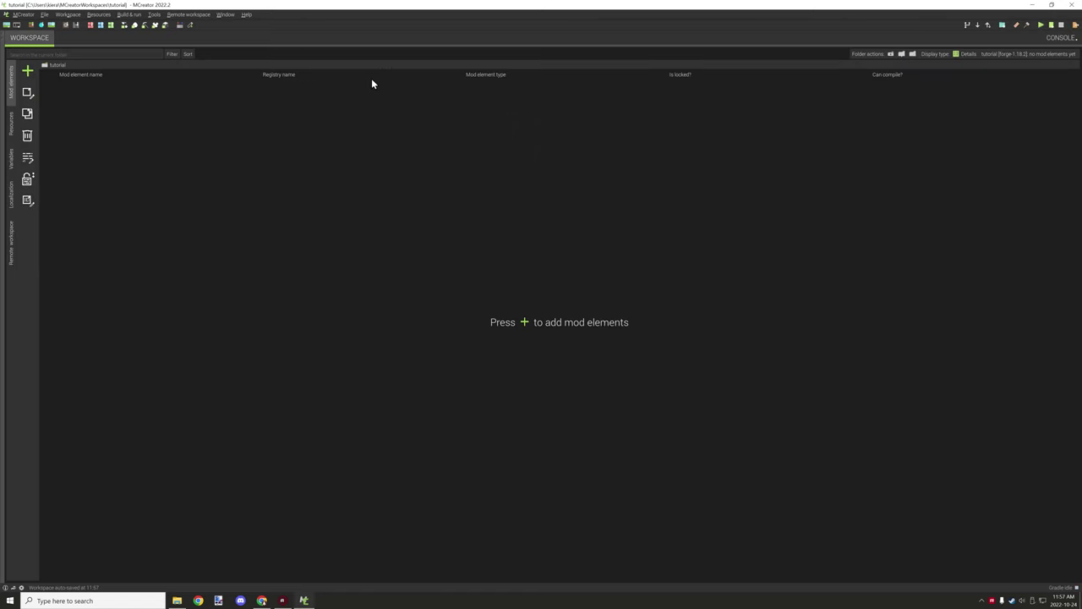
# Open the tutorial workspace's folder in File Explorer and close MCreator.
pyautogui.click(68, 16)
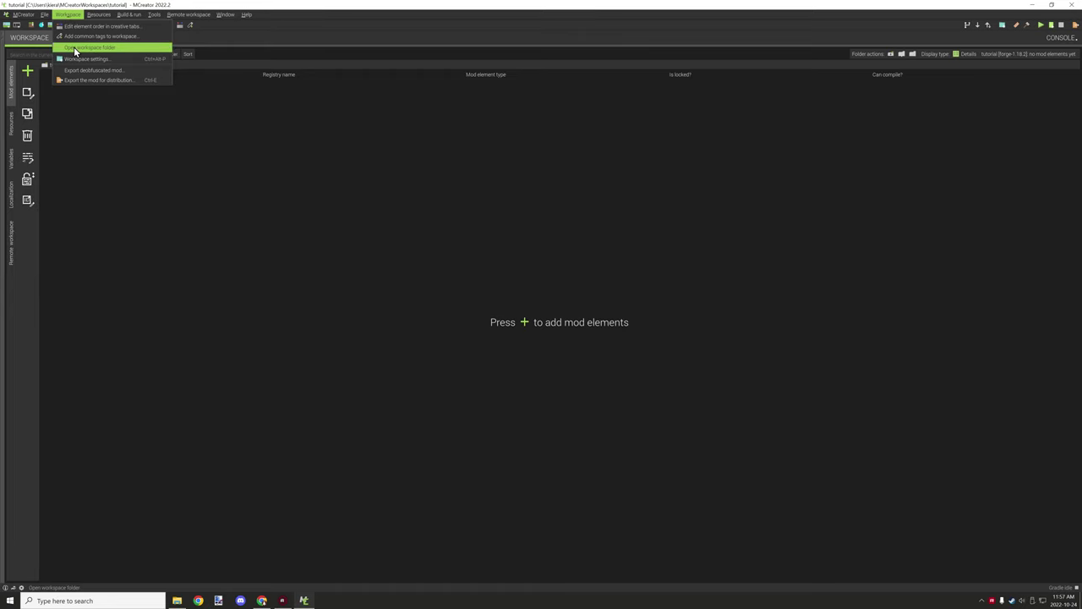
pyautogui.click(74, 49)
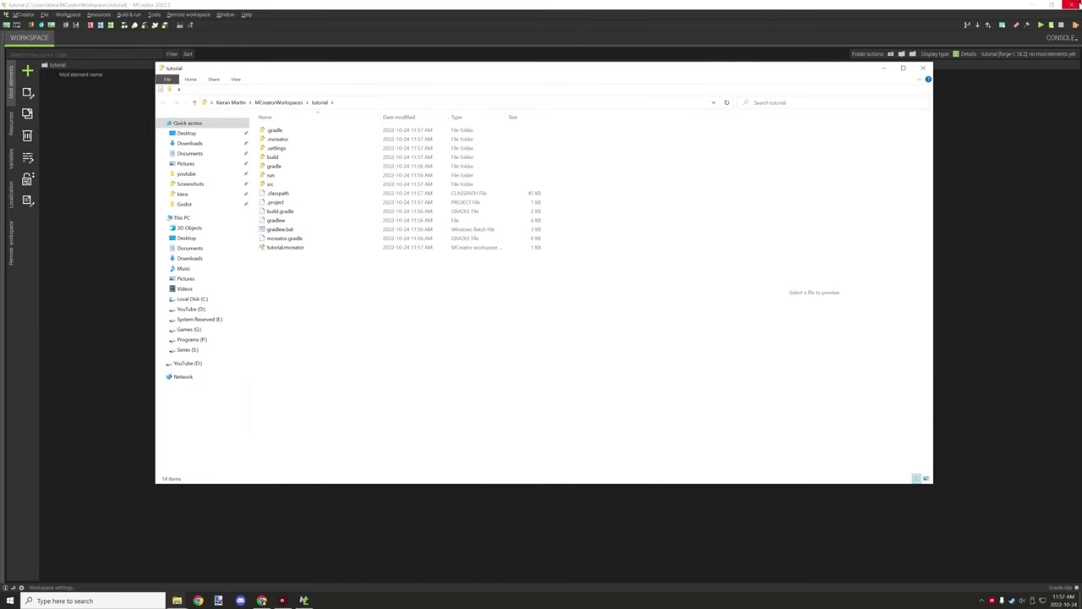
pyautogui.click(1072, 7)
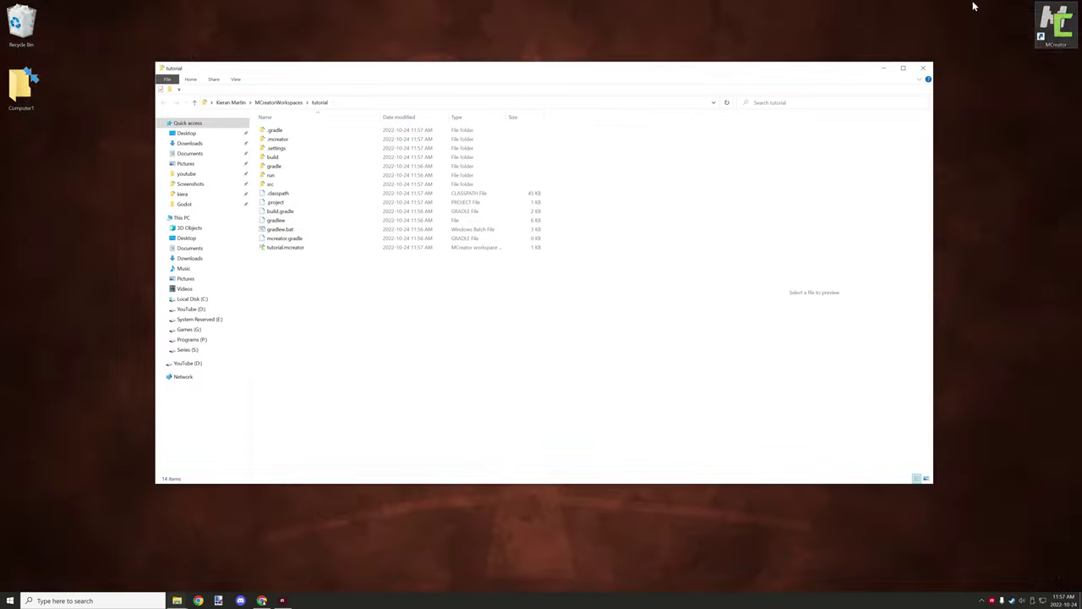
# Move all files and folders from the tutorial workspace folder into Computer1 and close the source folder's window.
pyautogui.moveTo(310, 298); pyautogui.dragTo(273, 128)
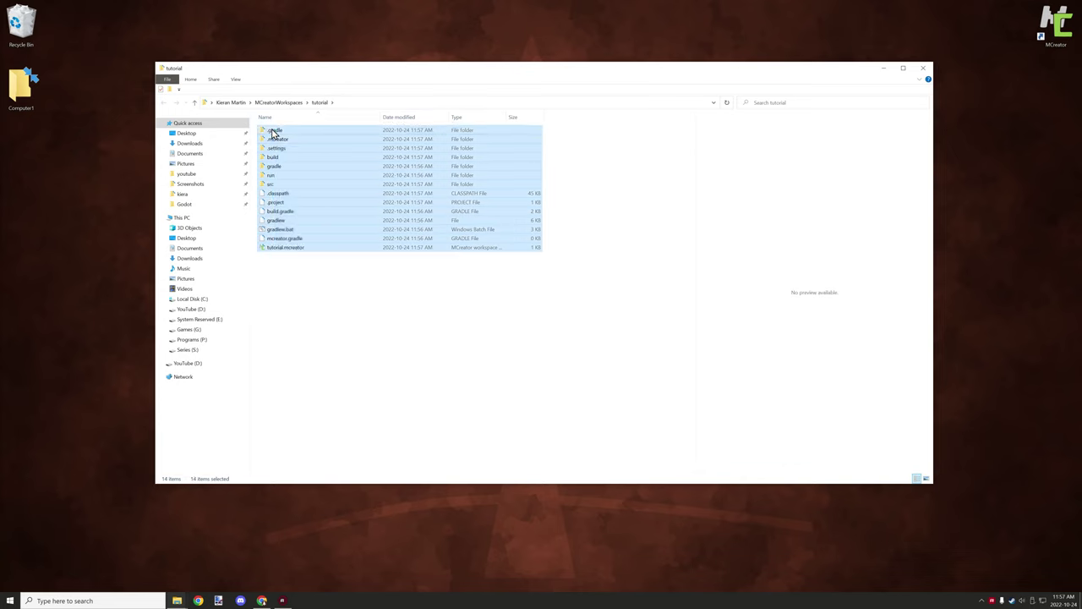
pyautogui.rightClick(273, 130)
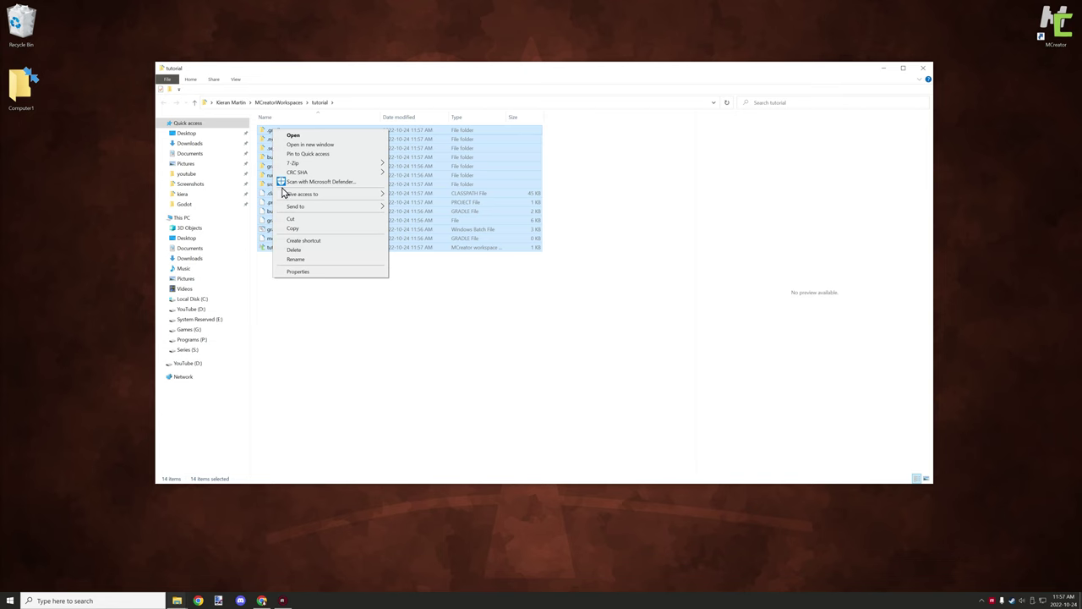
pyautogui.doubleClick(24, 88)
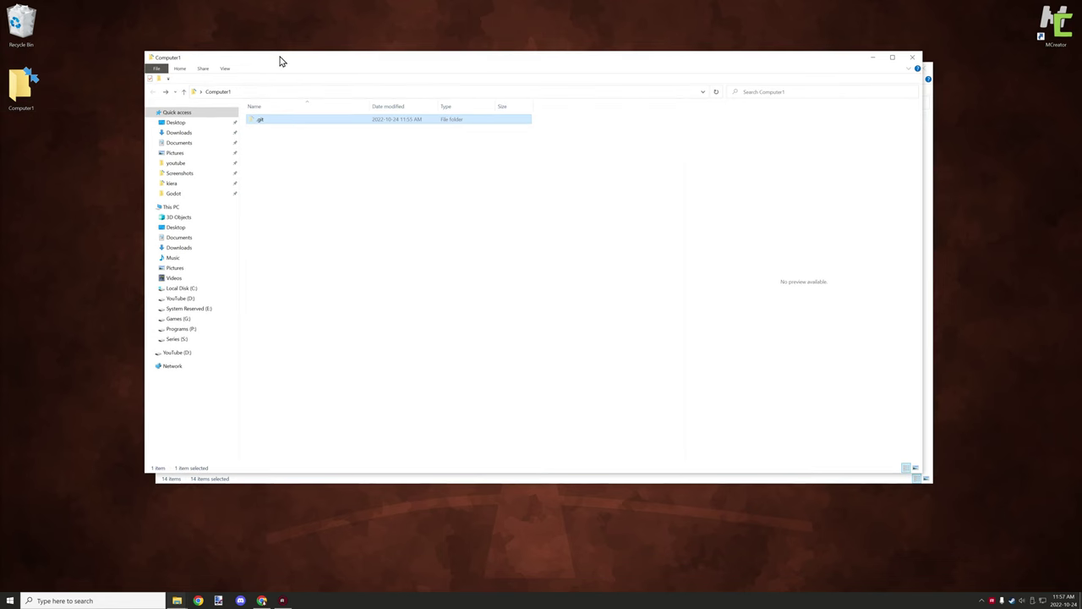
pyautogui.moveTo(278, 58); pyautogui.dragTo(504, 159)
pyautogui.click(282, 278)
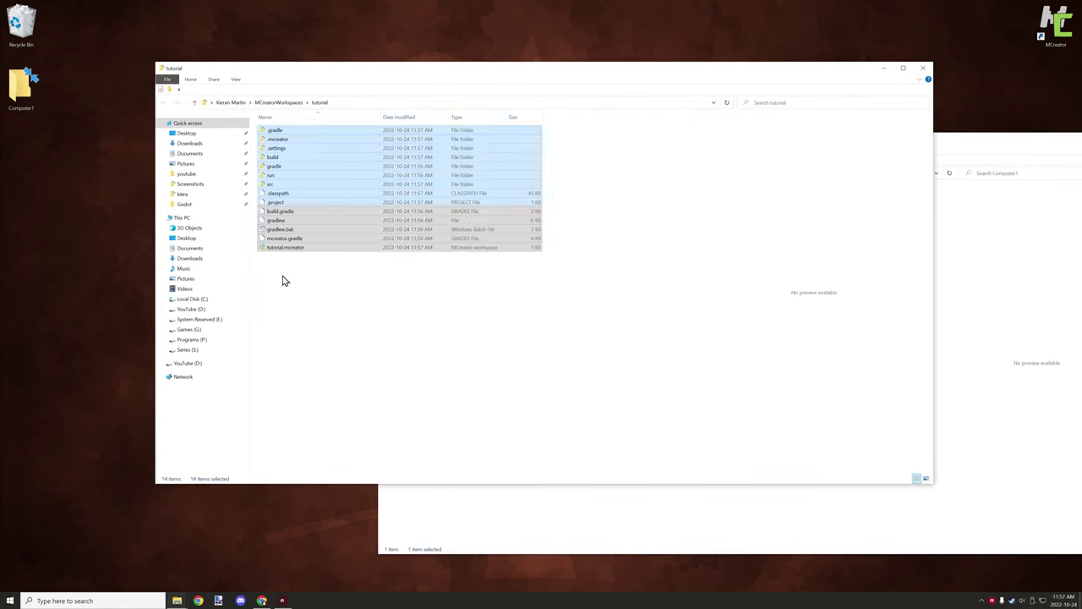
pyautogui.moveTo(282, 309); pyautogui.dragTo(330, 129)
pyautogui.moveTo(307, 203); pyautogui.dragTo(752, 517)
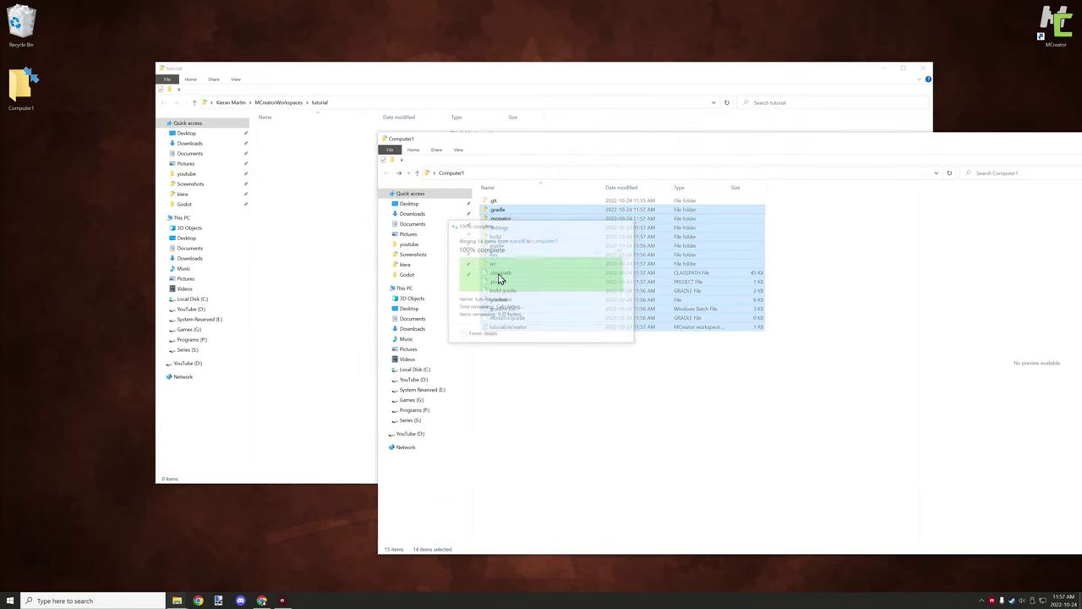
pyautogui.click(922, 68)
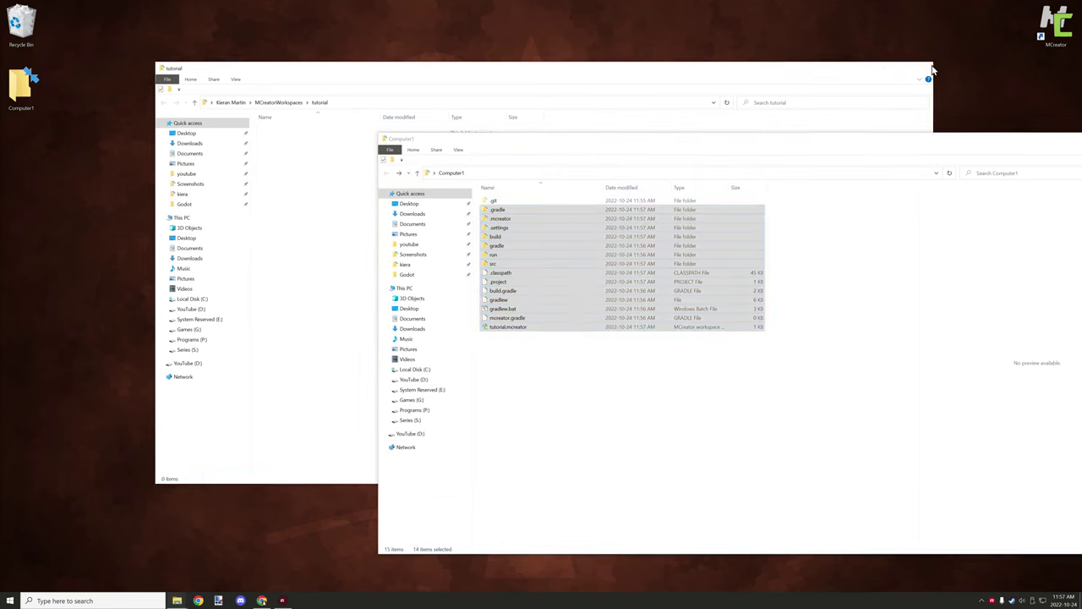
# Launch MCreator alongside the Computer1 folder window and open the folder's tutorial.mcreator file in it.
pyautogui.moveTo(675, 132); pyautogui.dragTo(675, 110)
pyautogui.moveTo(522, 114); pyautogui.dragTo(263, 82)
pyautogui.click(584, 212)
pyautogui.doubleClick(1056, 25)
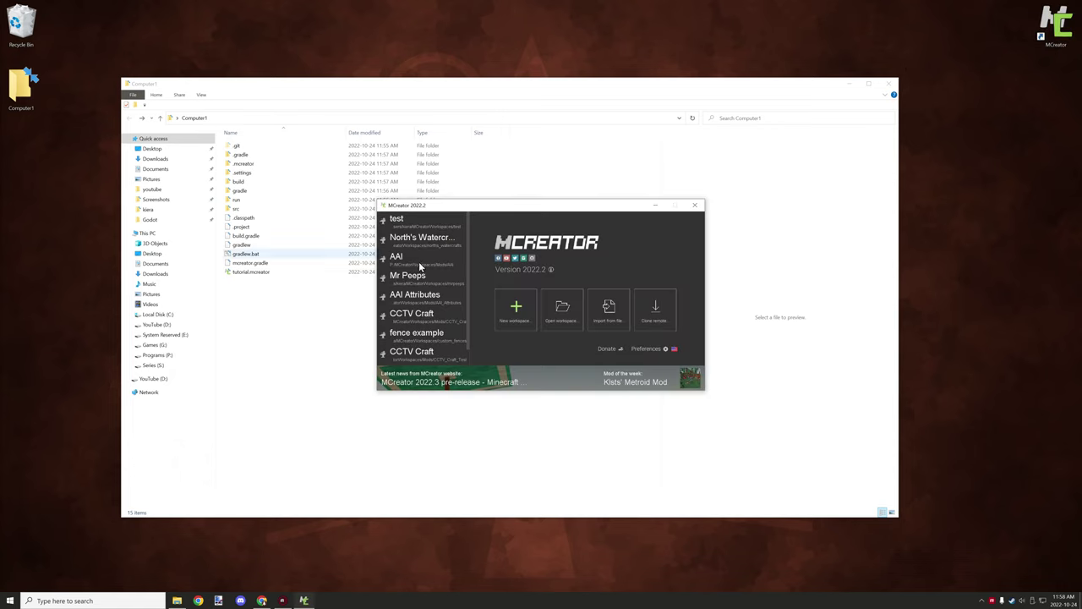
pyautogui.scroll(-1, 416, 258)
pyautogui.scroll(1, 415, 252)
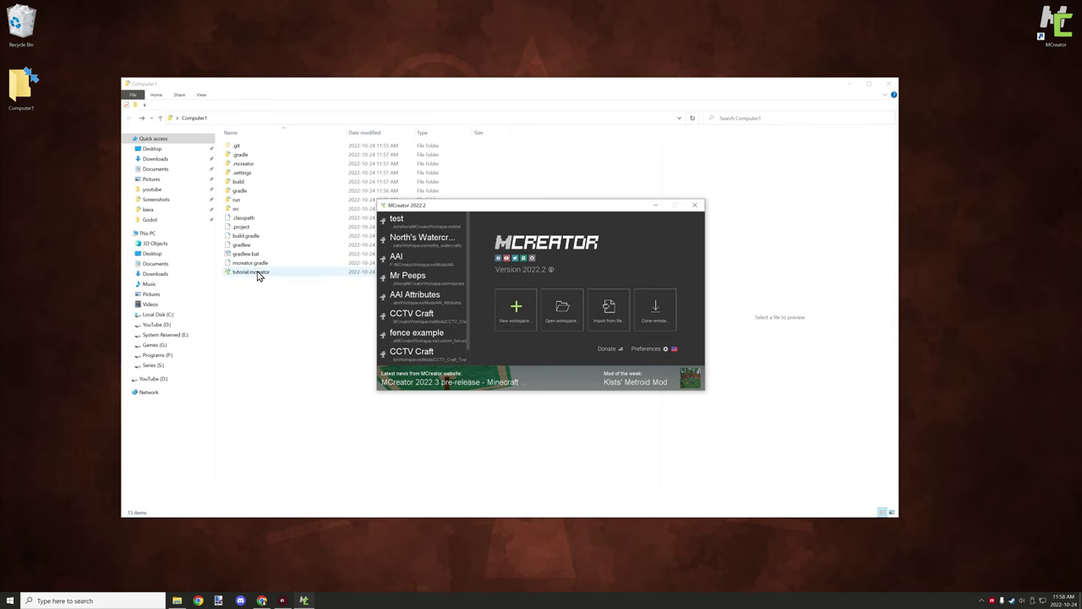
pyautogui.click(267, 301)
pyautogui.moveTo(507, 95); pyautogui.dragTo(526, 335)
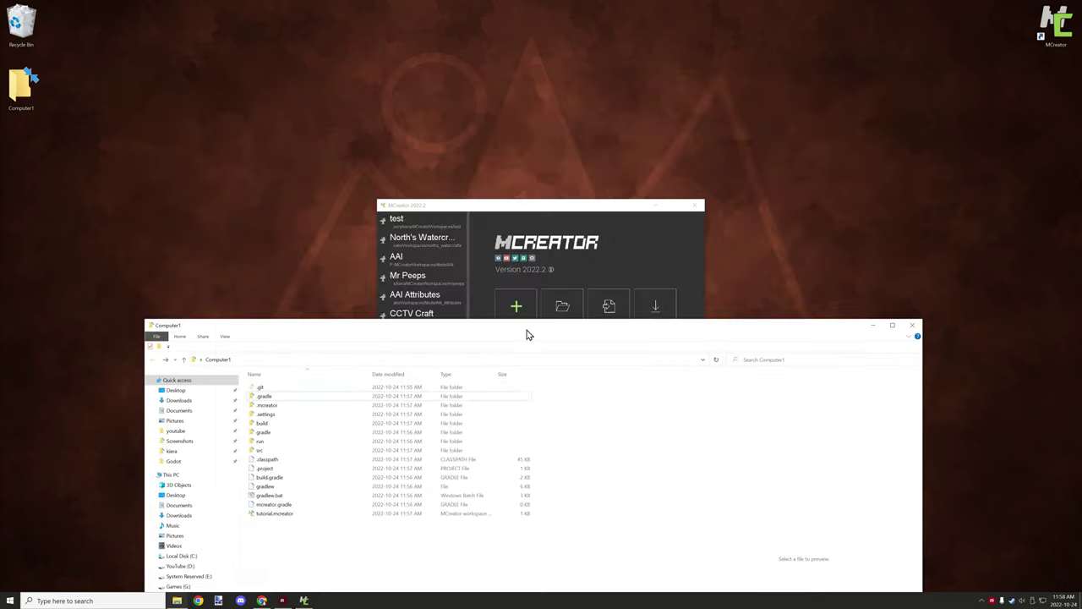
pyautogui.moveTo(549, 216); pyautogui.dragTo(548, 62)
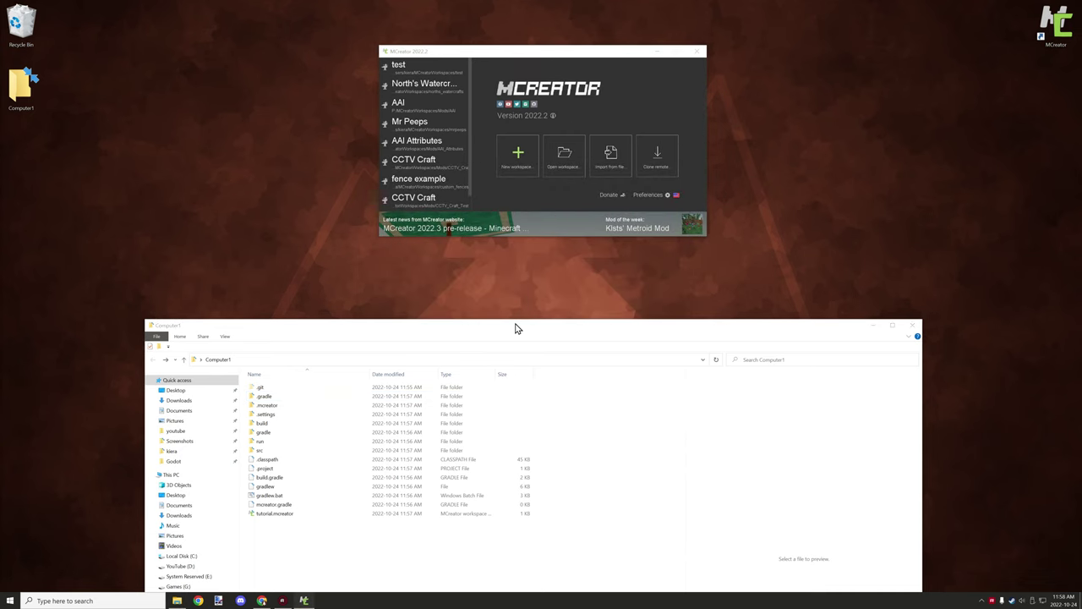
pyautogui.moveTo(516, 326); pyautogui.dragTo(521, 286)
pyautogui.moveTo(283, 470); pyautogui.dragTo(538, 132)
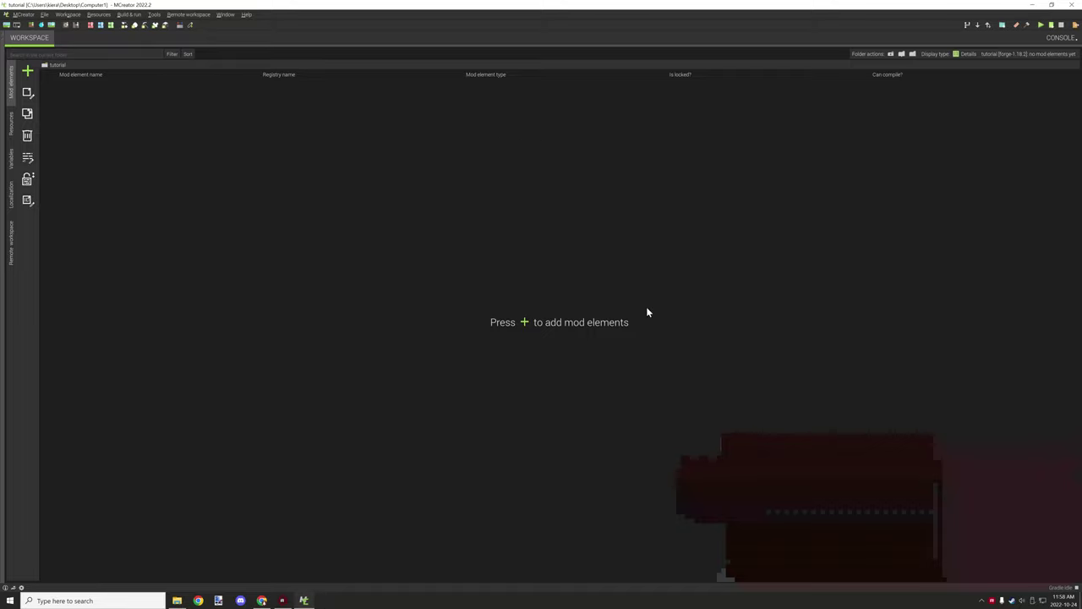
# Close the tutorial workspace, reopen MCreator to check its recent workspaces list, and close it.
pyautogui.click(1072, 7)
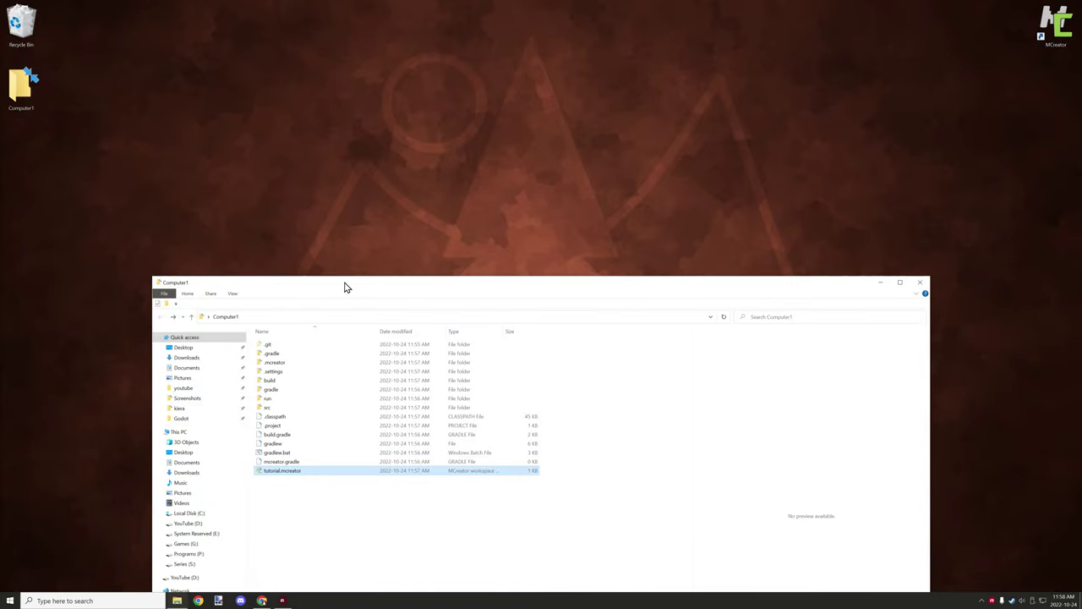
pyautogui.moveTo(344, 288); pyautogui.dragTo(341, 148)
pyautogui.click(1046, 34)
pyautogui.doubleClick(1046, 34)
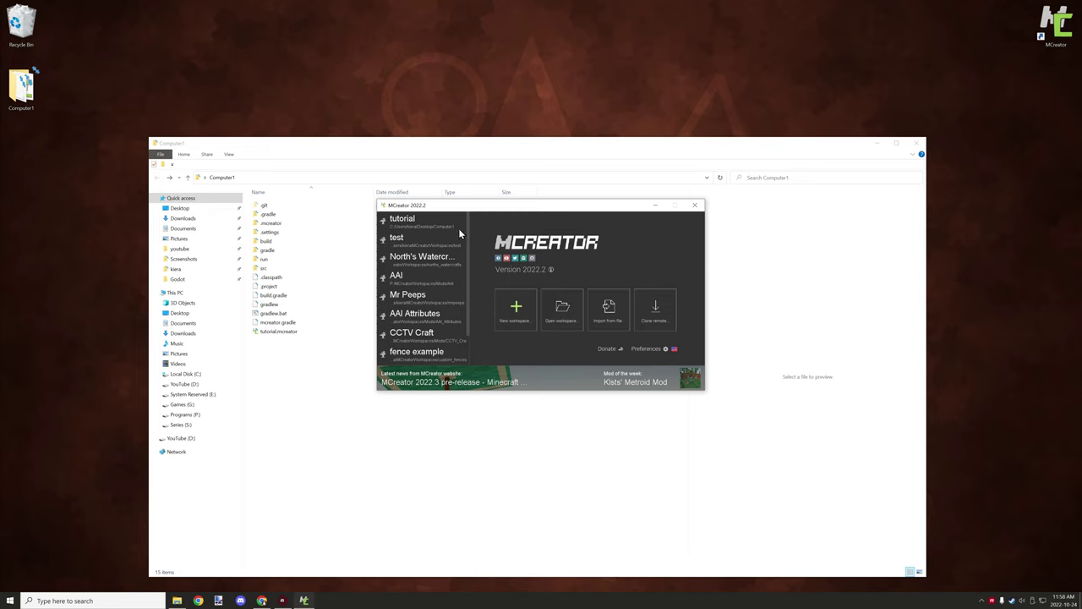
pyautogui.click(695, 205)
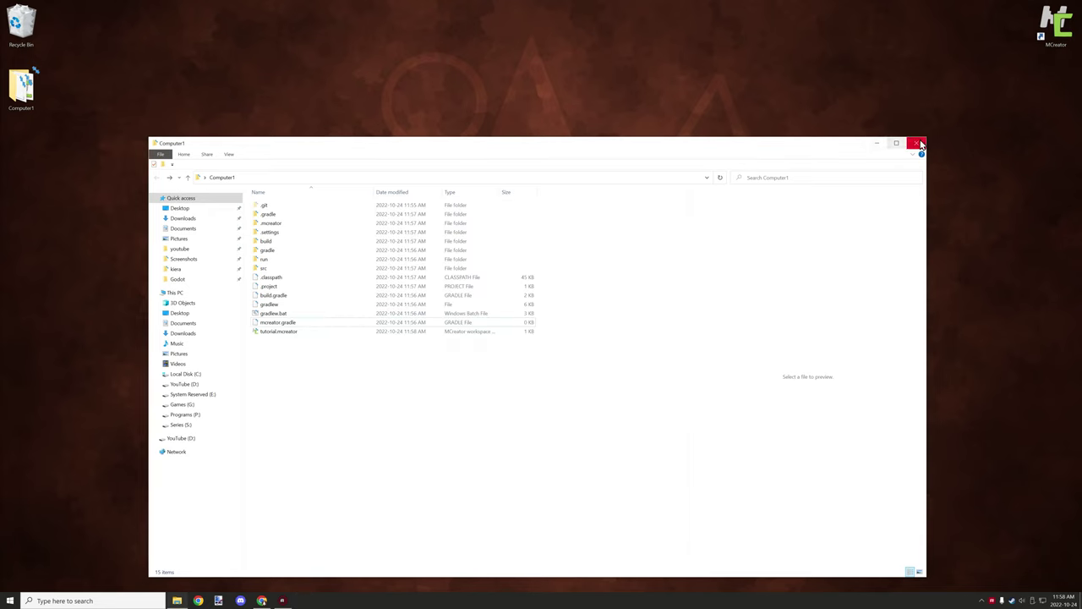
# Close the Computer1 folder window and switch to GitHub Desktop with TutorialOne's tutorial as the current repository.
pyautogui.click(915, 143)
pyautogui.click(9, 599)
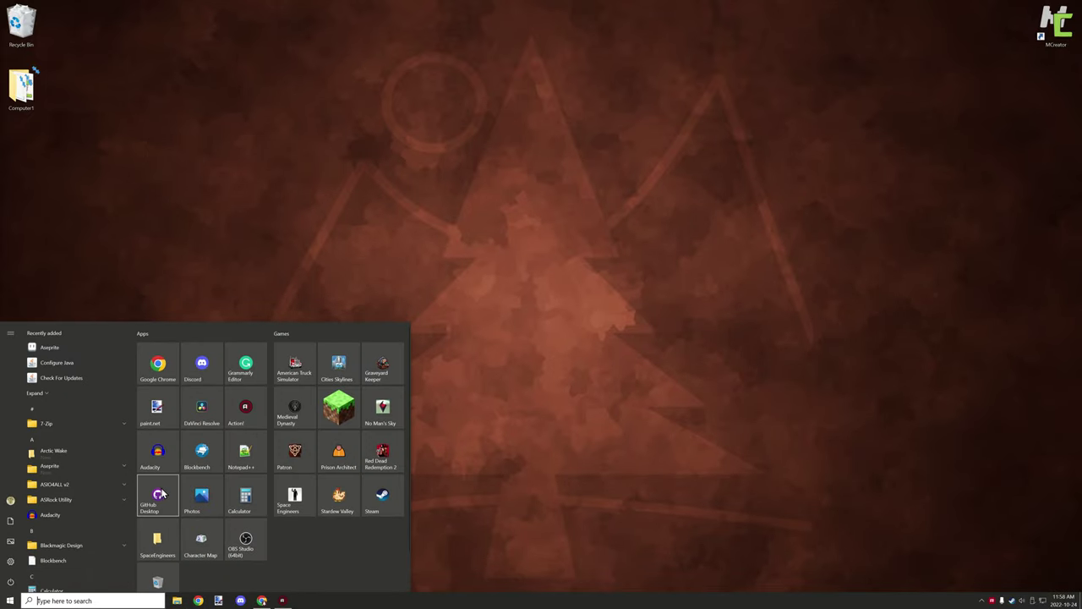
pyautogui.click(160, 494)
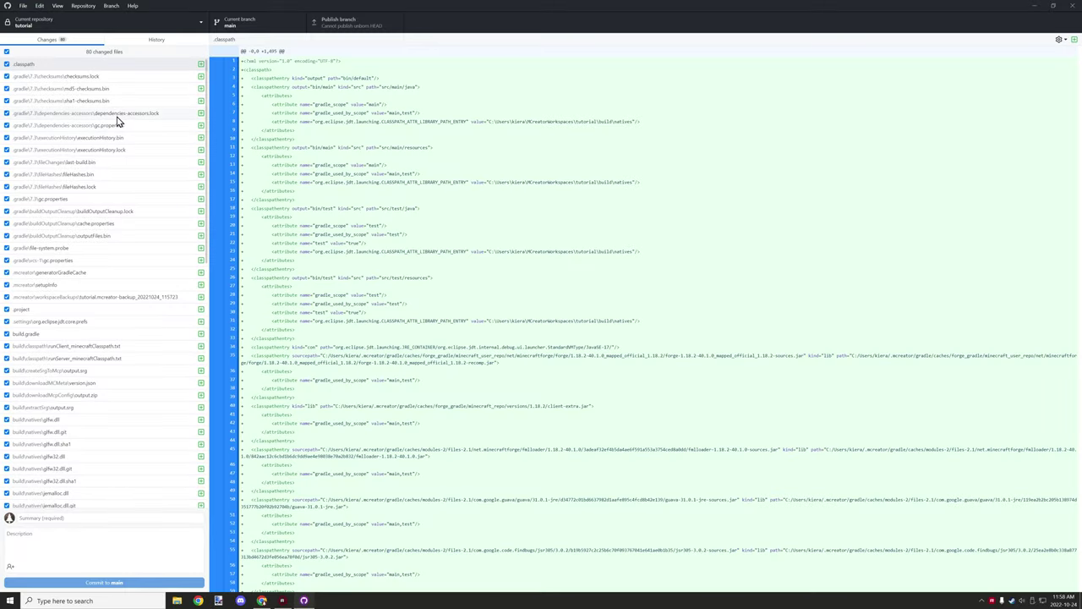
pyautogui.scroll(-1, 141, 95)
pyautogui.scroll(-12, 140, 95)
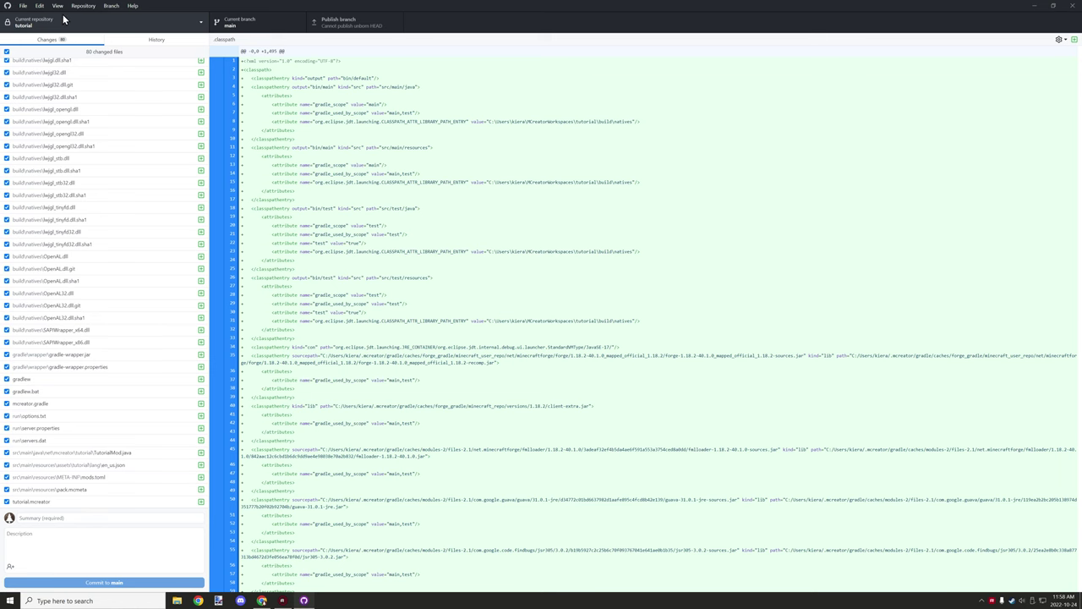
pyautogui.click(39, 24)
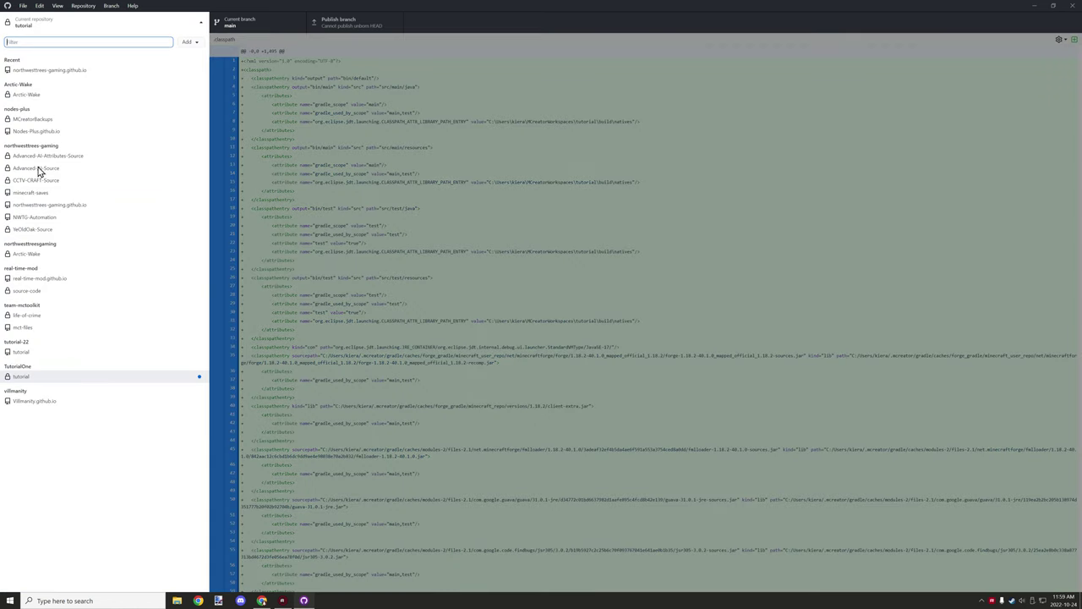
pyautogui.click(23, 379)
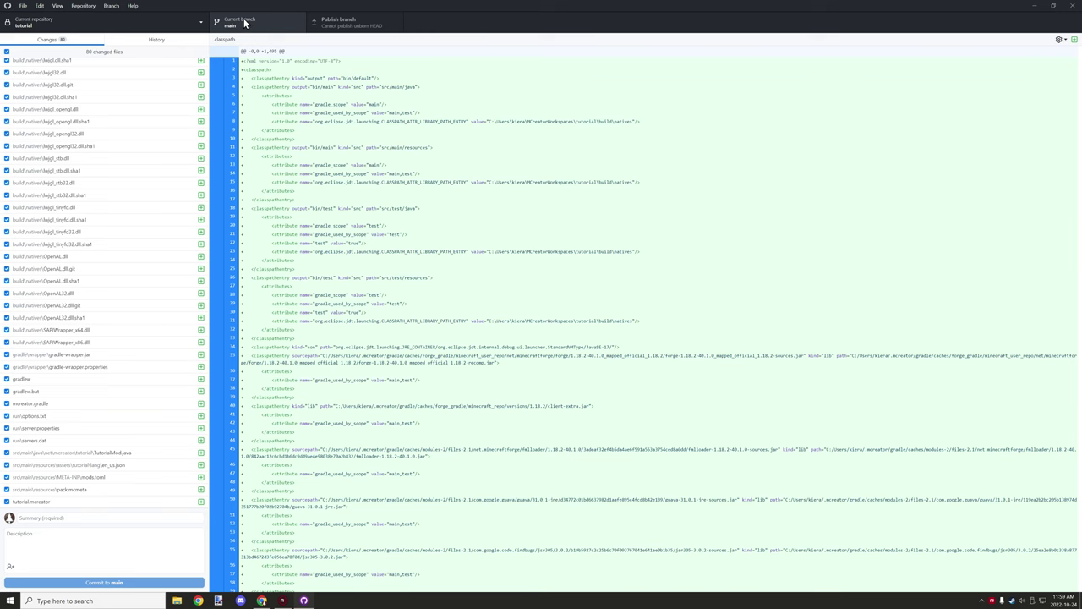
# Examine the full list of changed files selected for the first commit in the tutorial repository.
pyautogui.click(44, 517)
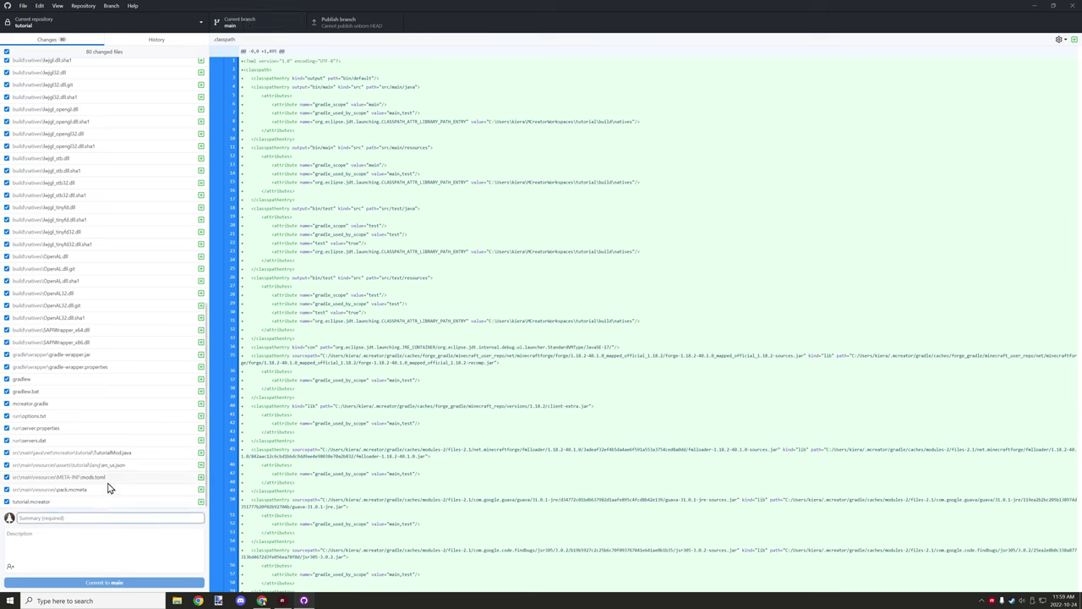
pyautogui.scroll(5, 65, 99)
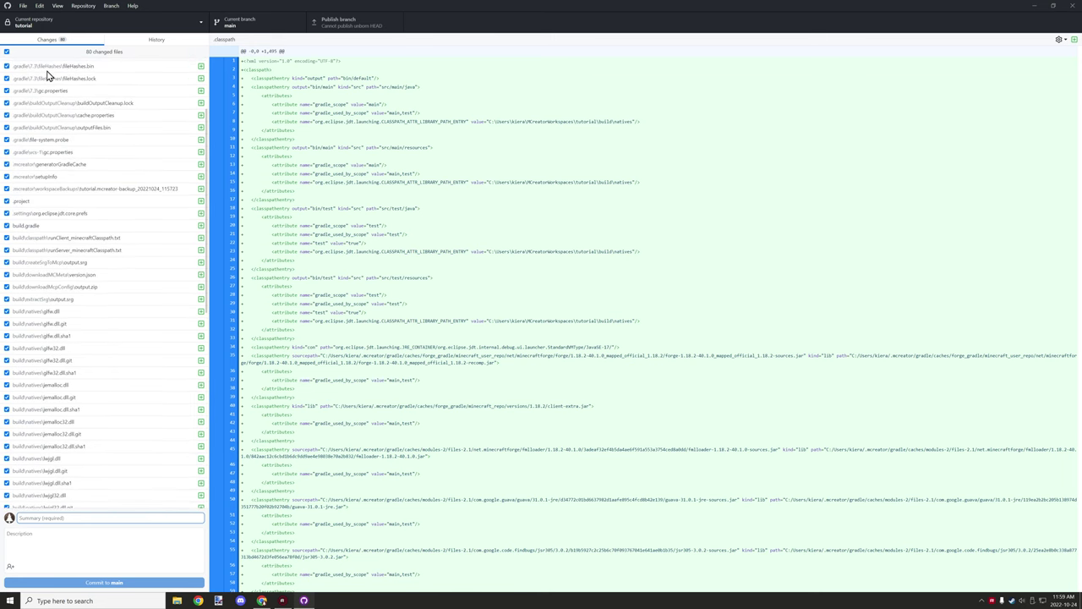
pyautogui.scroll(-5, 50, 89)
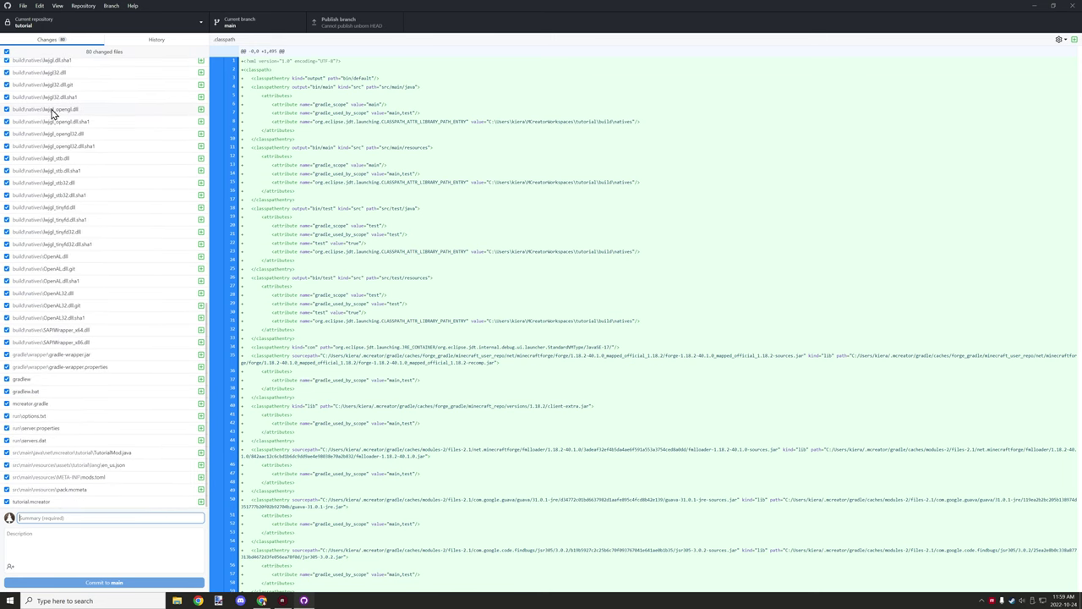
pyautogui.scroll(15, 59, 125)
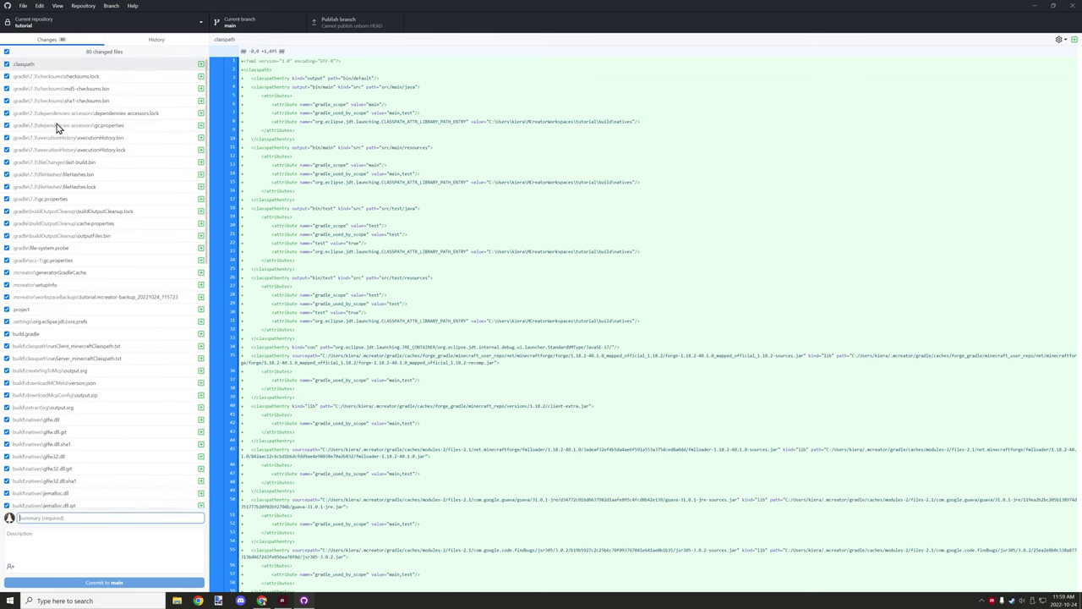
pyautogui.scroll(-15, 44, 176)
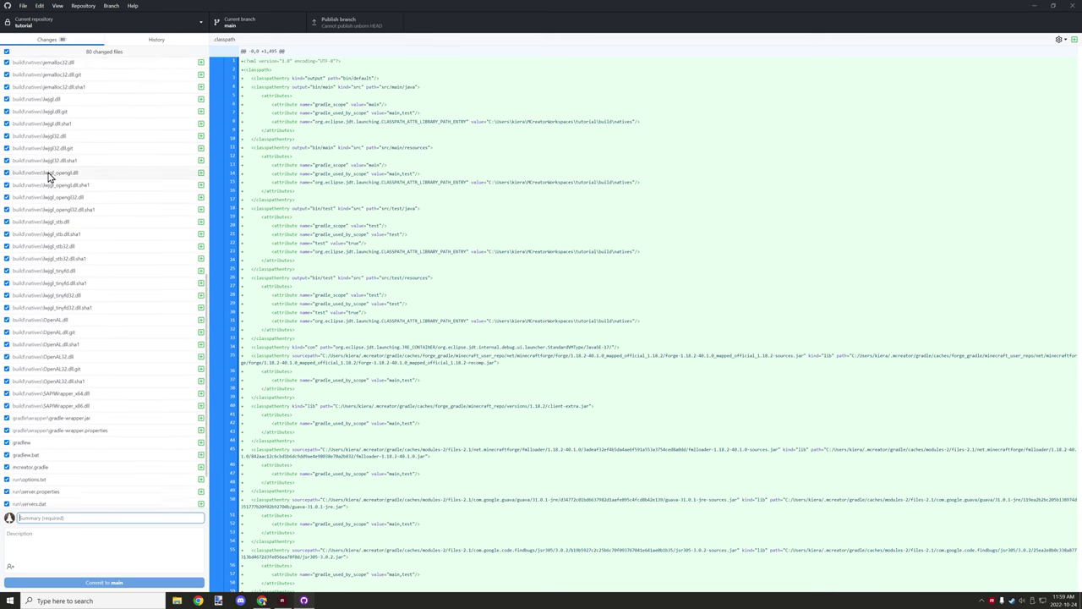
pyautogui.scroll(15, 194, 141)
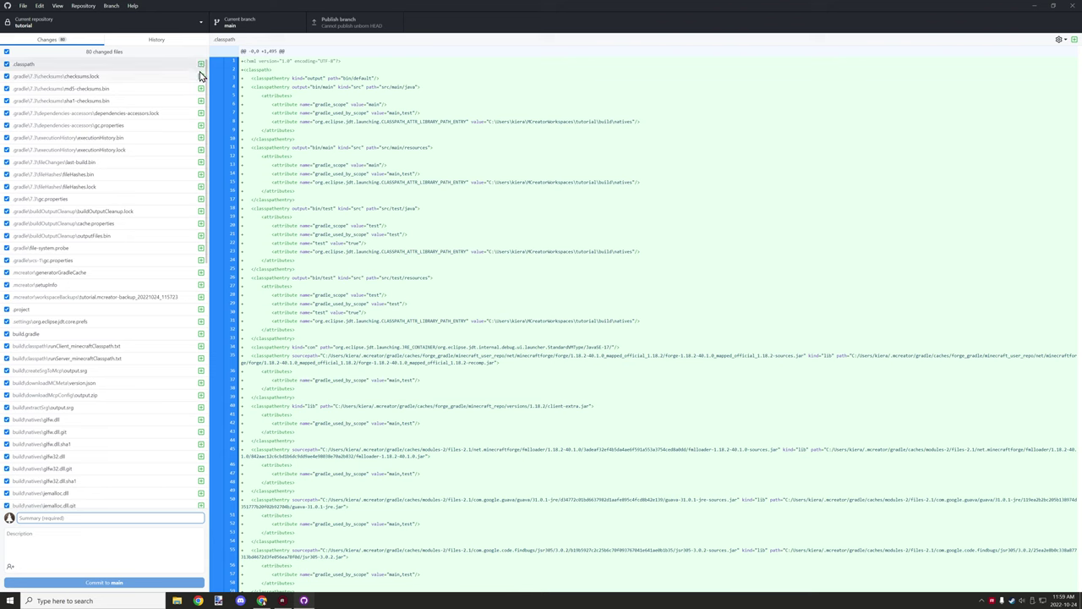
# Review the changed files and commit all of them to main with the summary "First Commit".
pyautogui.scroll(-10, 201, 74)
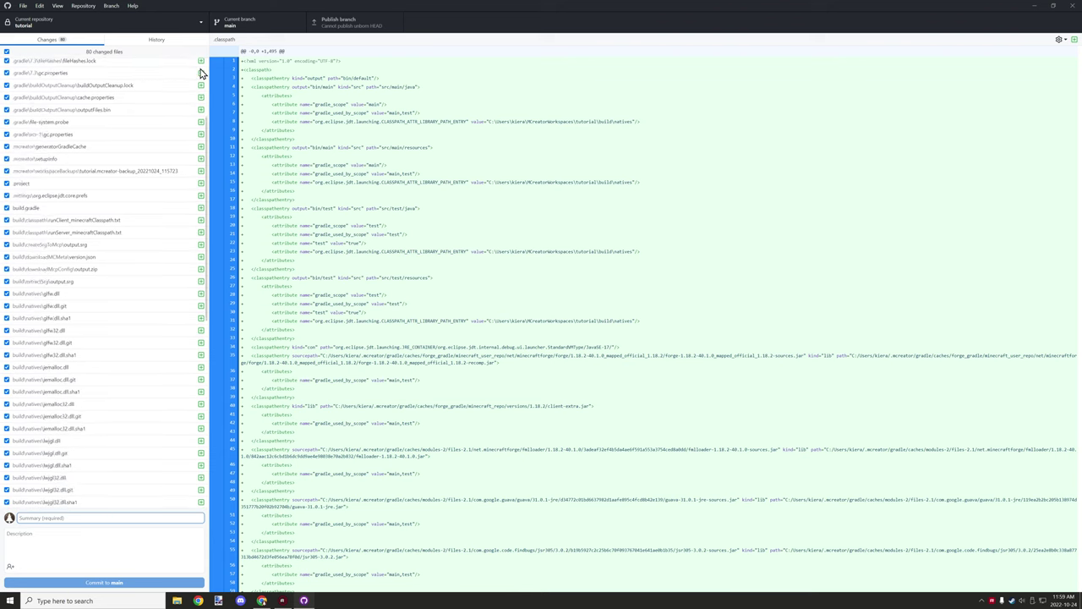
pyautogui.scroll(-3, 201, 73)
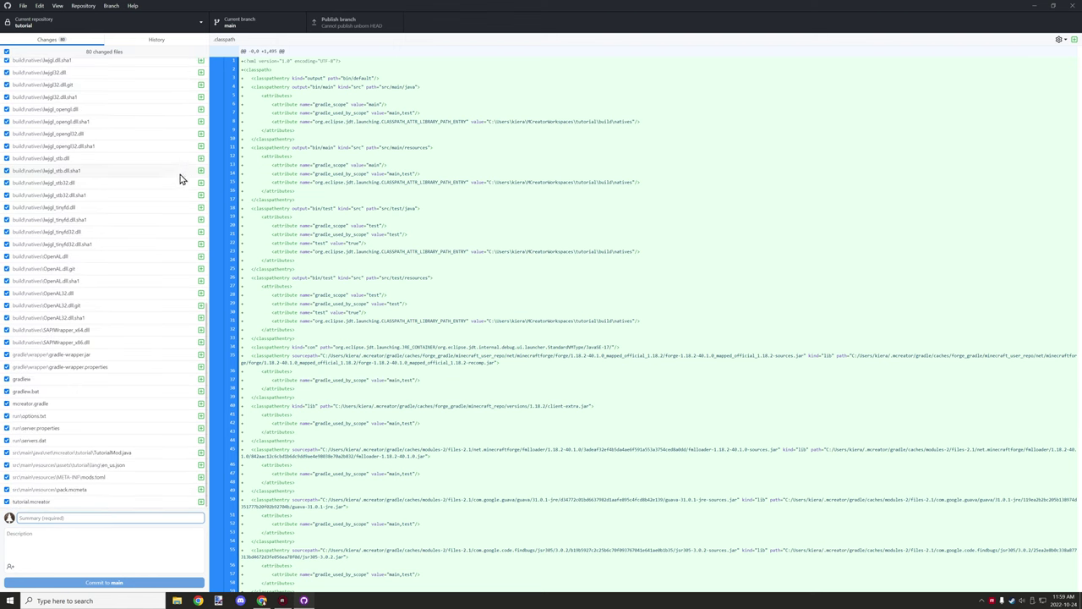
pyautogui.scroll(7, 185, 290)
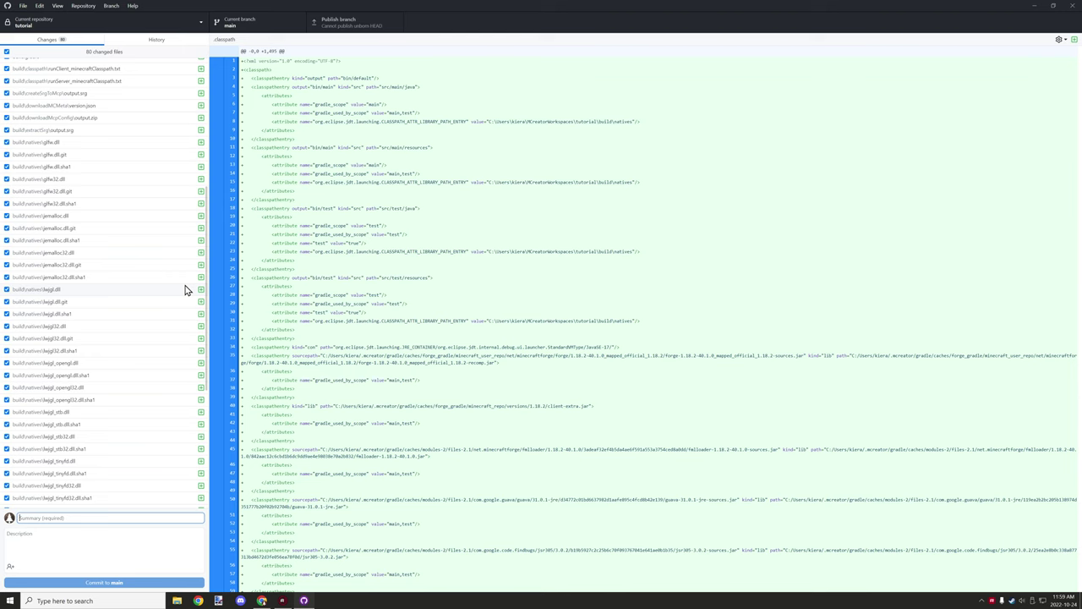
pyautogui.scroll(2, 185, 291)
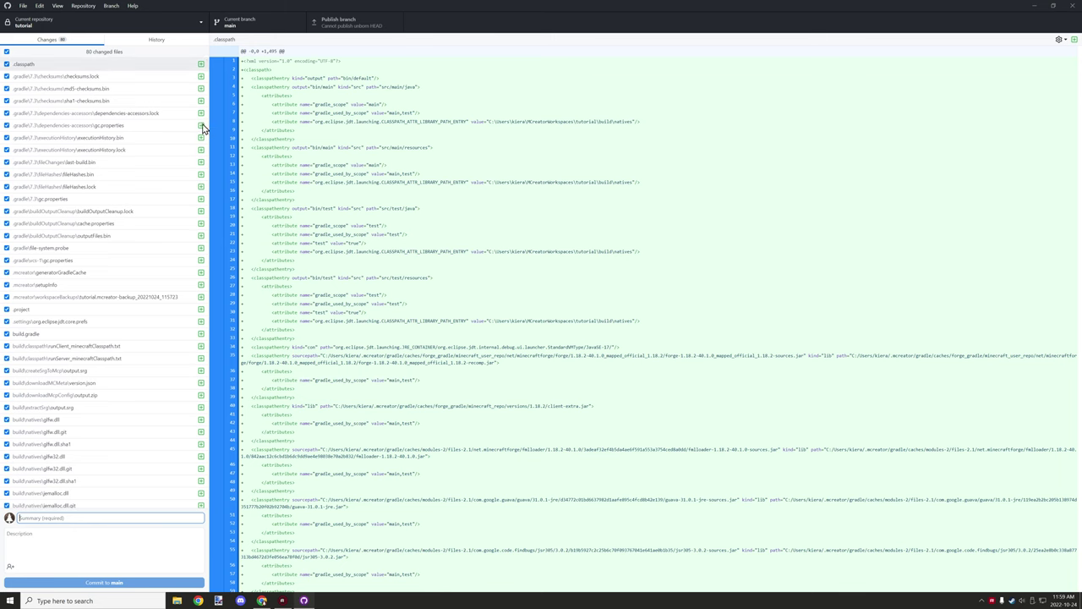
pyautogui.scroll(-5, 183, 211)
pyautogui.scroll(-3, 174, 279)
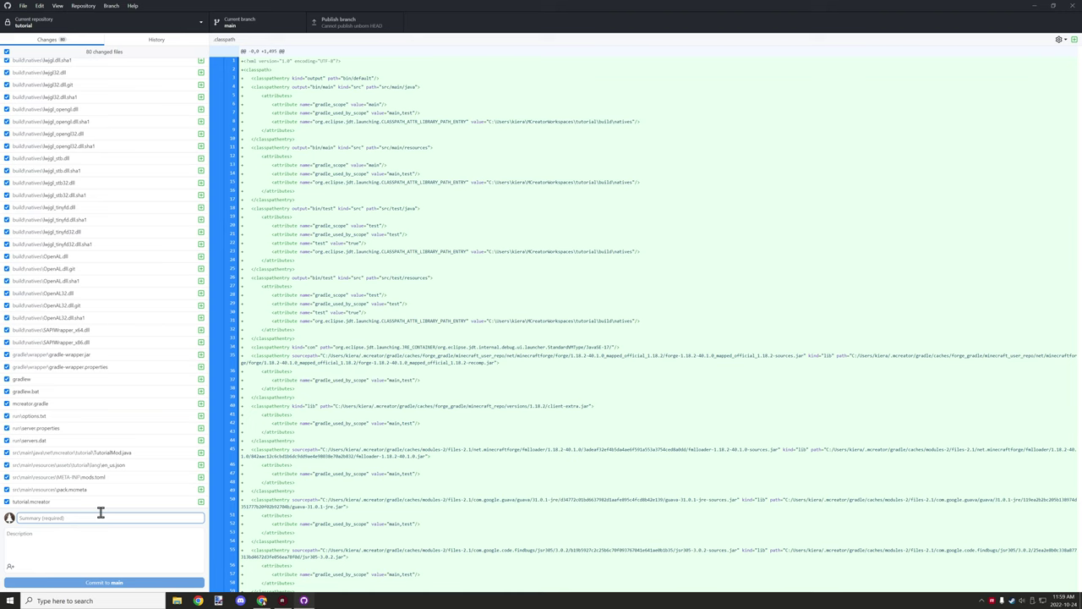
pyautogui.write('fi')
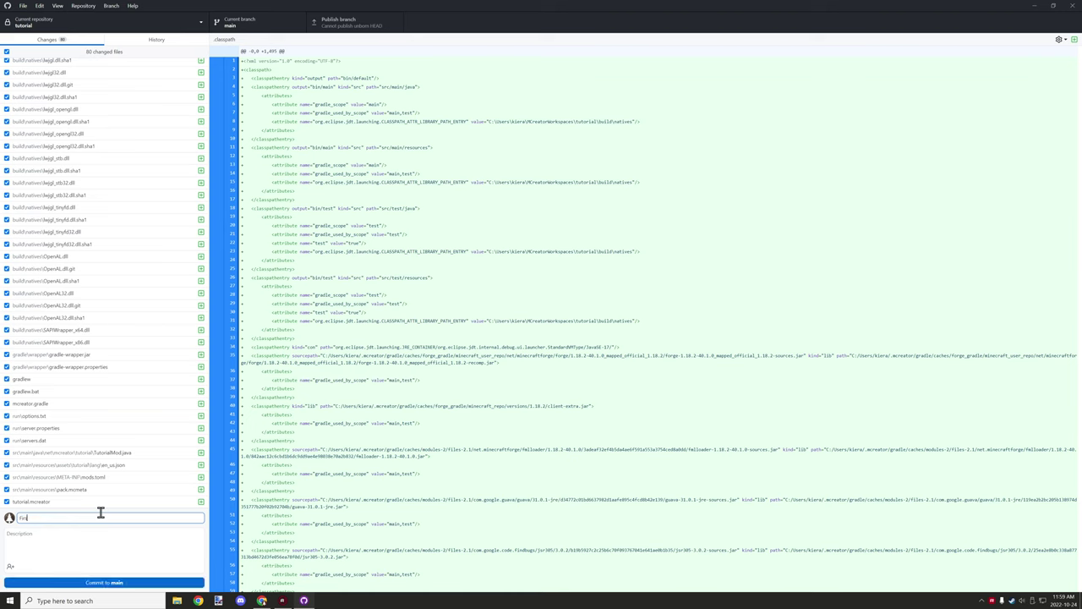
pyautogui.write('rst Commit')
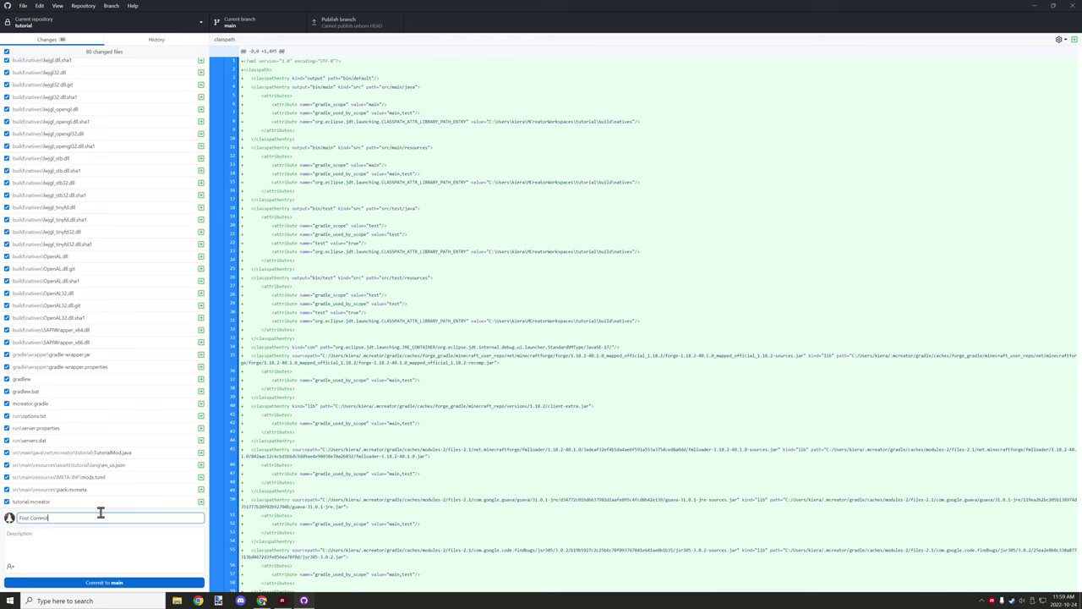
pyautogui.click(120, 584)
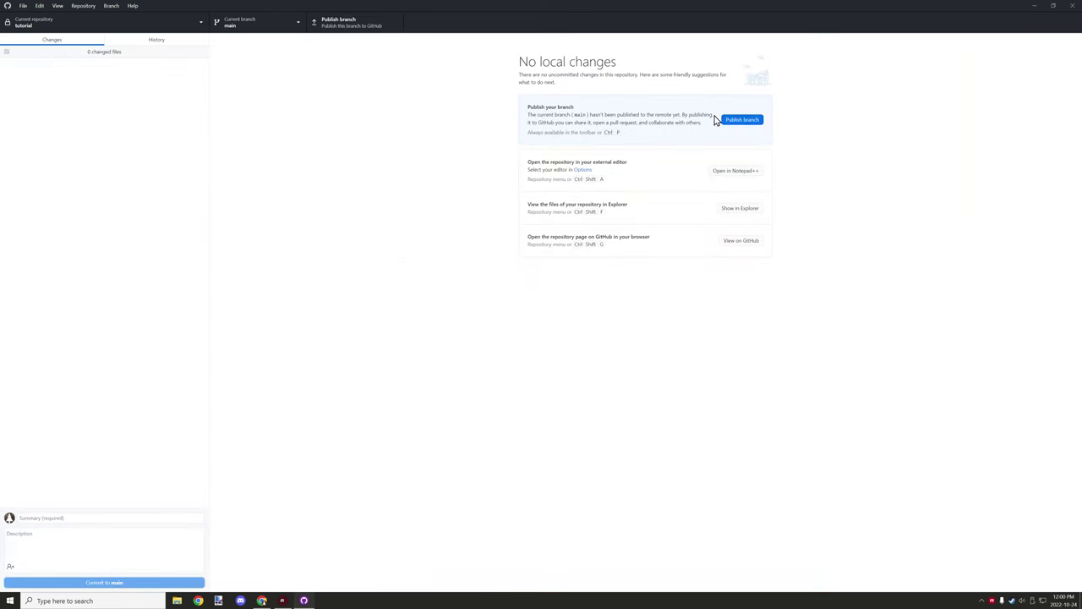
# Publish the main branch to GitHub and check the upload on the reloaded TutorialOne/tutorial repository page in Chrome.
pyautogui.click(743, 121)
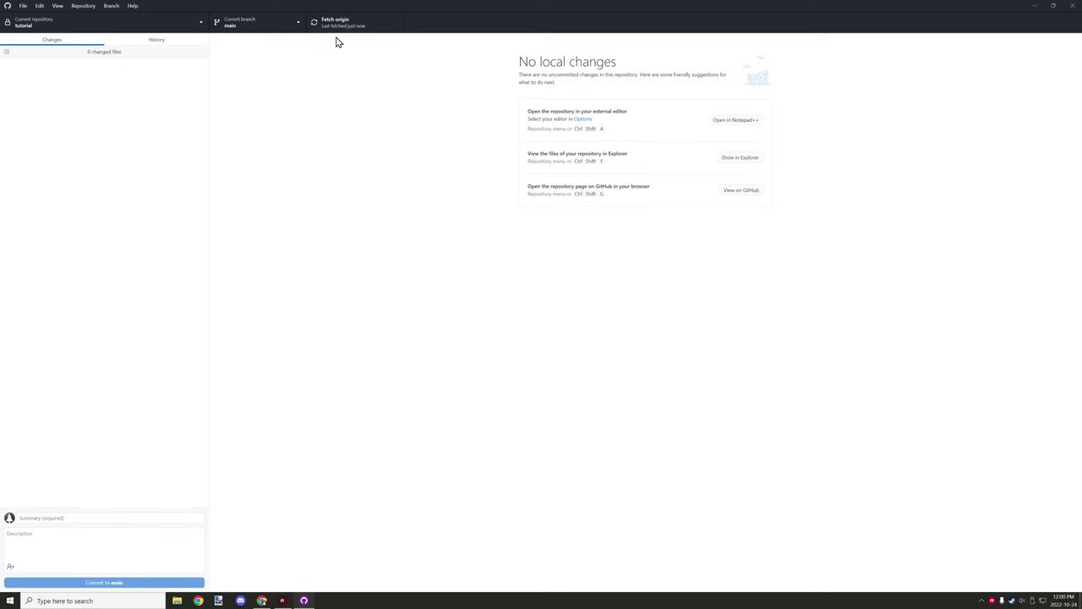
pyautogui.click(345, 23)
pyautogui.click(262, 600)
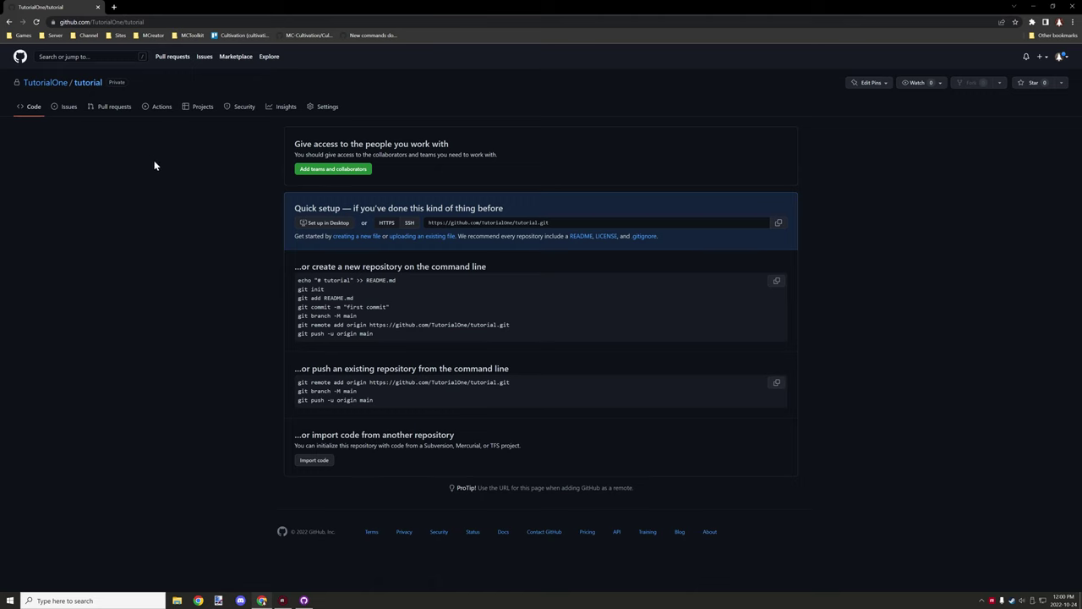
pyautogui.rightClick(124, 145)
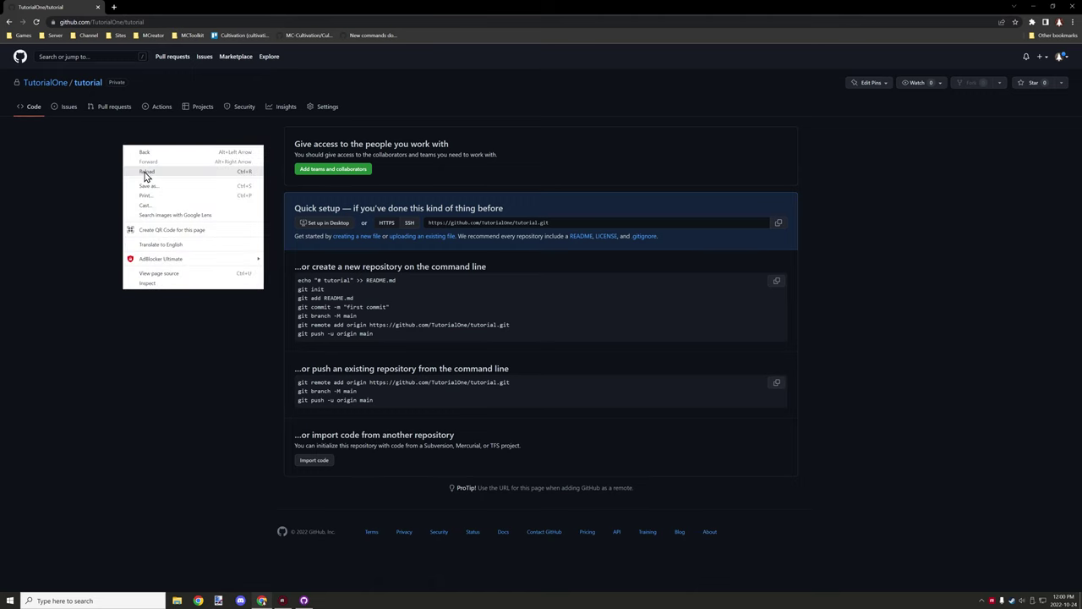
pyautogui.click(145, 173)
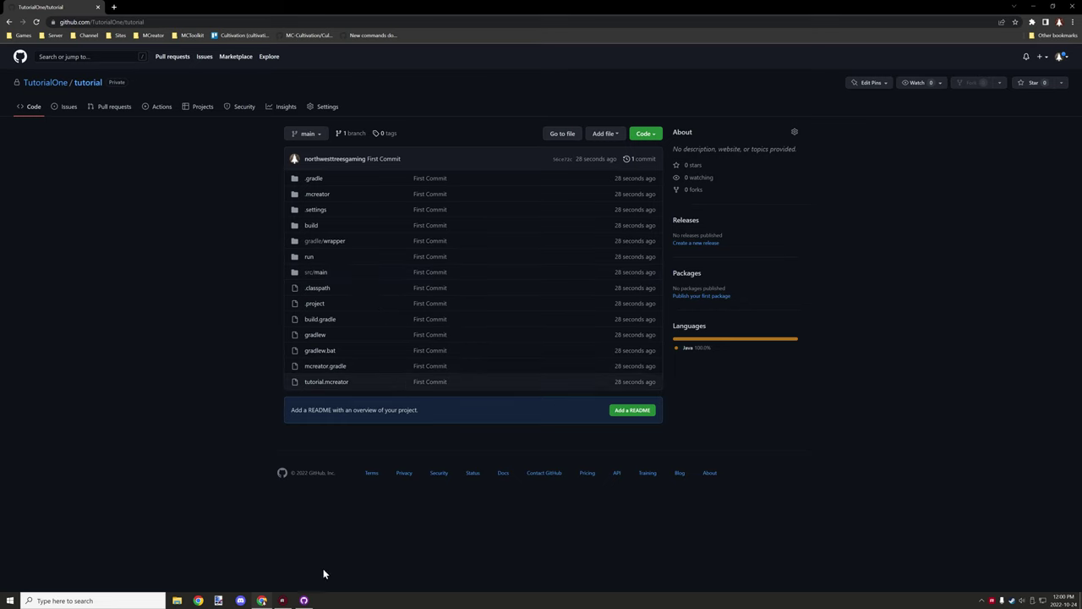
# Start a new branch on the repository's branches page with main as its source and name it v1.0.0.
pyautogui.click(353, 137)
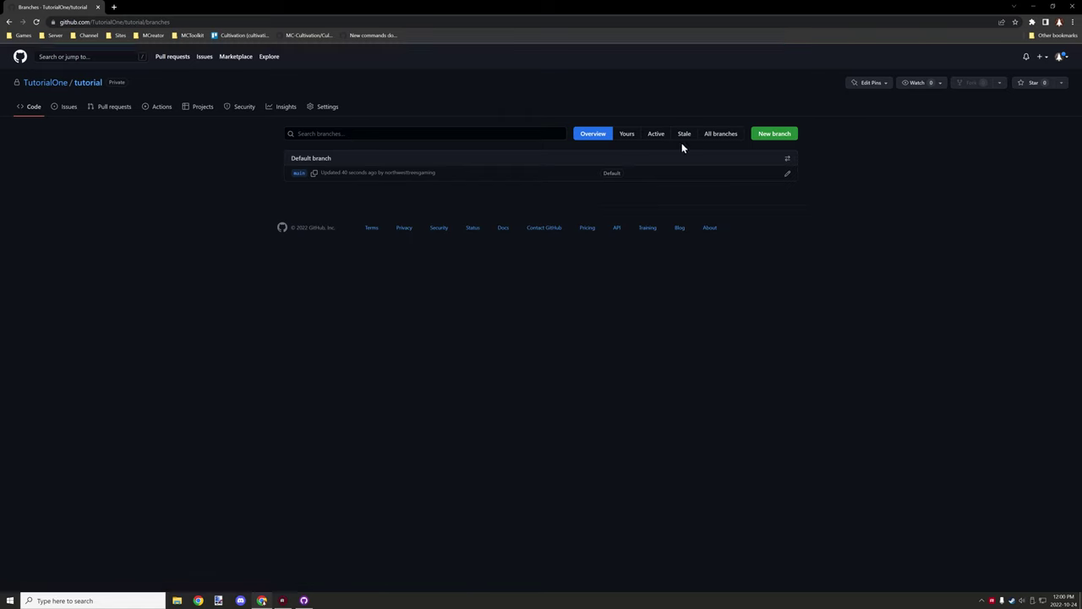
pyautogui.click(775, 134)
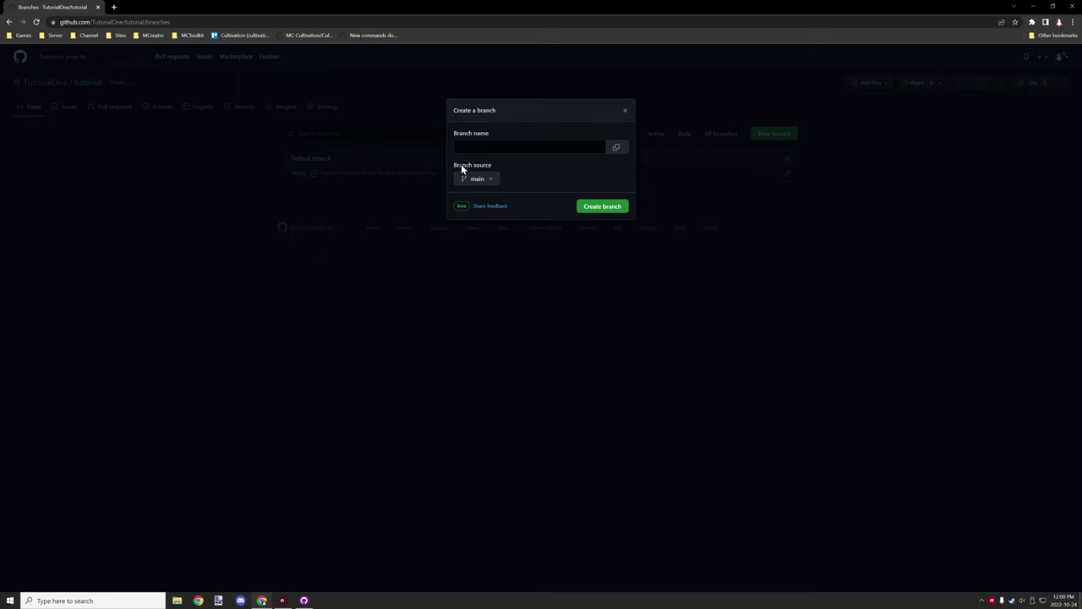
pyautogui.click(486, 180)
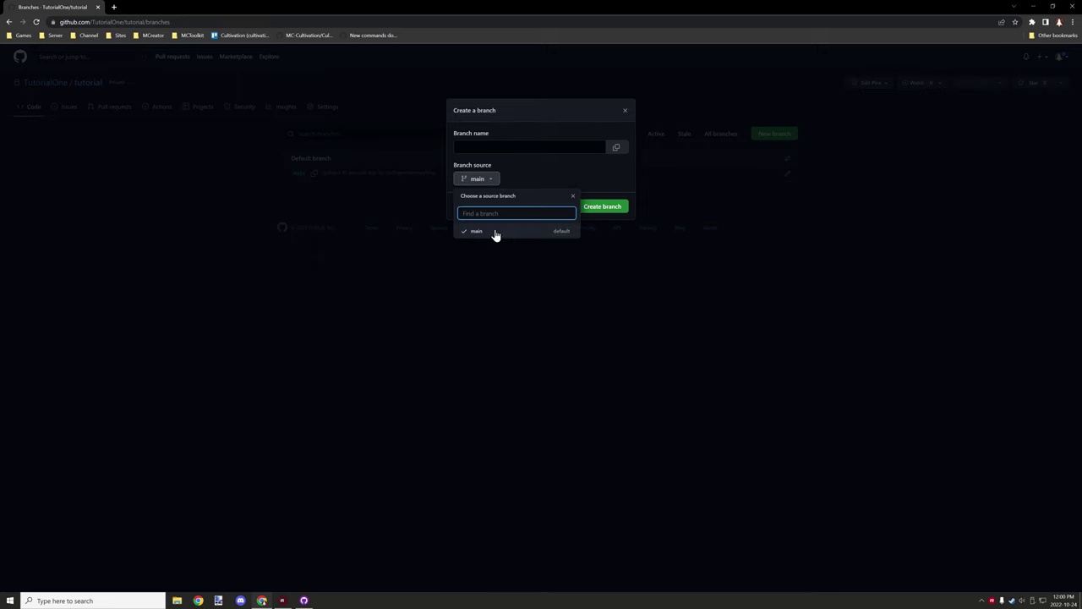
pyautogui.click(502, 145)
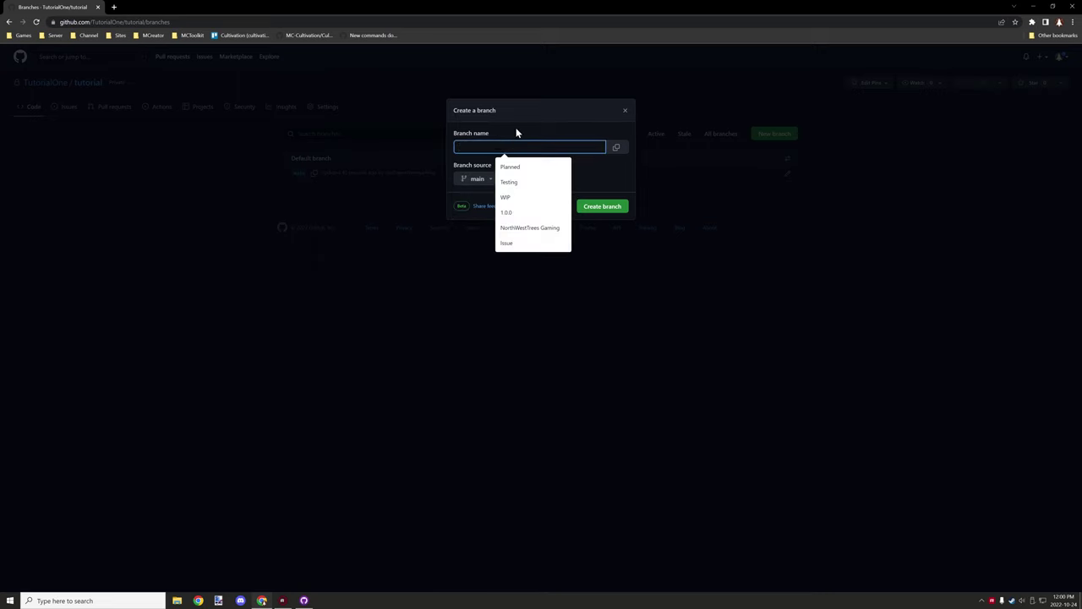
pyautogui.click(517, 133)
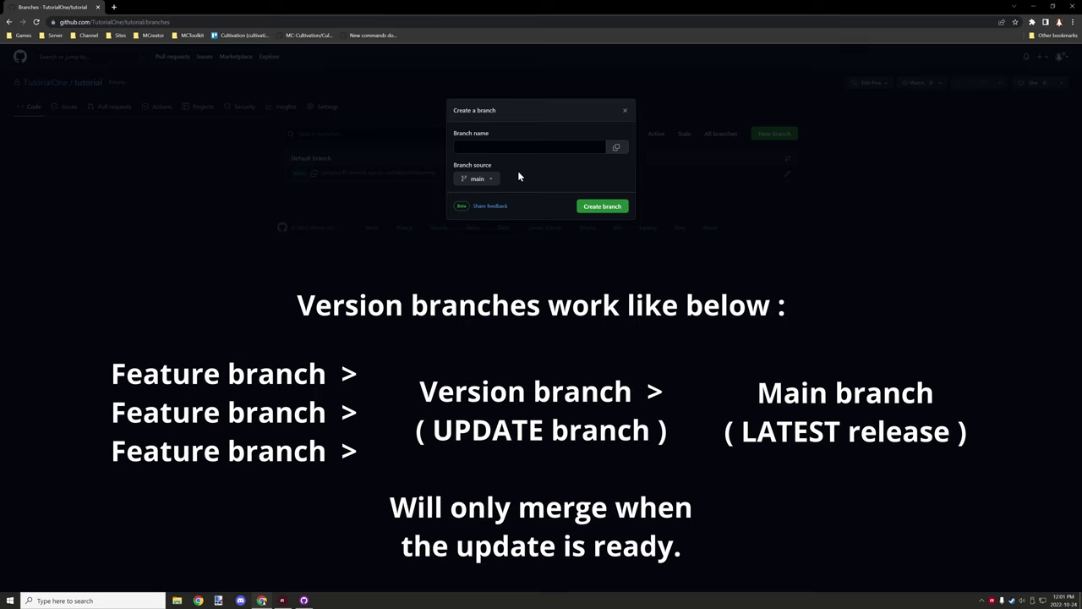
pyautogui.click(467, 146)
pyautogui.write('v')
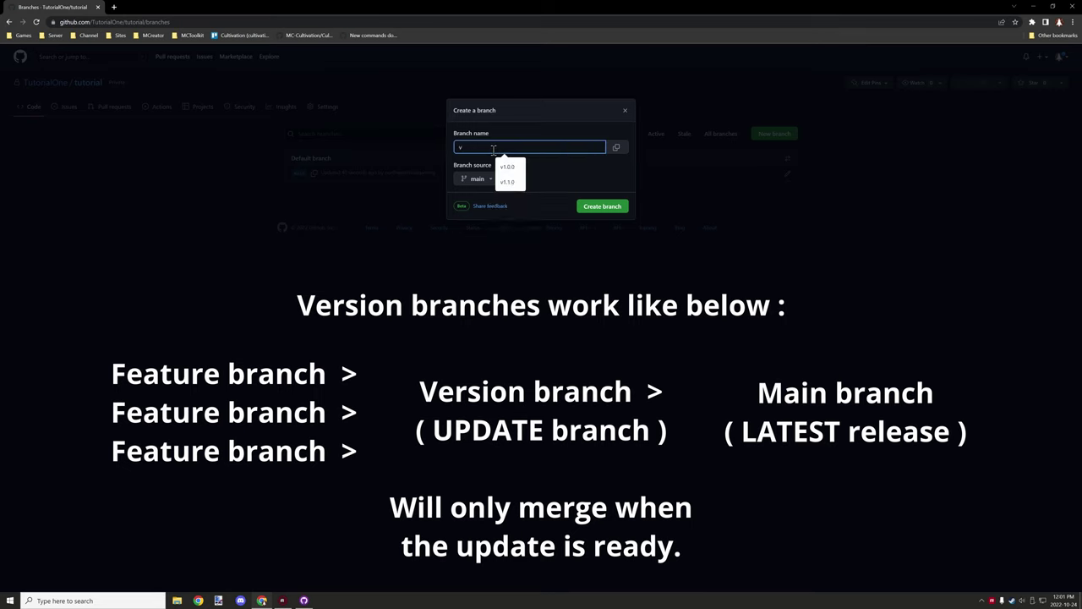
pyautogui.write('1.0.0')
# Try alternative version numbers in the new branch's name and return it to v1.0.0.
pyautogui.press('BackSpace')
pyautogui.write('2')
pyautogui.press('BackSpace')
pyautogui.write('0')
pyautogui.moveTo(450, 141); pyautogui.dragTo(493, 145)
pyautogui.click(493, 145)
pyautogui.press('BackSpace')
pyautogui.write('1.')
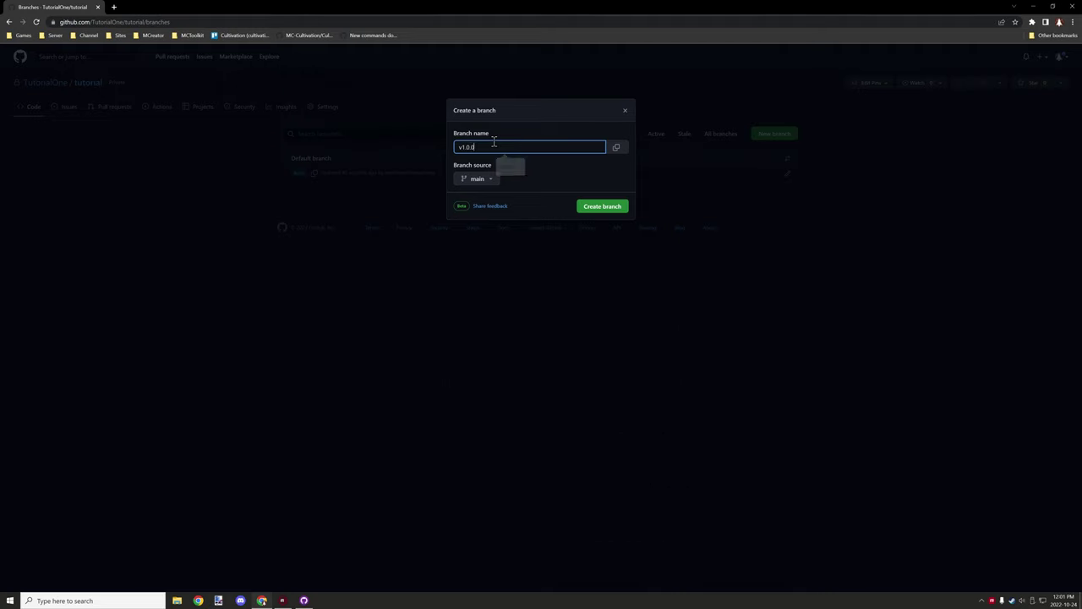
pyautogui.write('0')
pyautogui.press('Left')
pyautogui.press('Left')
pyautogui.press('BackSpace')
pyautogui.write('1')
pyautogui.press('BackSpace')
pyautogui.press('BackSpace')
pyautogui.press('Left')
pyautogui.press('BackSpace')
pyautogui.write('2')
pyautogui.press('BackSpace')
pyautogui.write('.')
pyautogui.write('1')
pyautogui.press('Right')
pyautogui.press('Right')
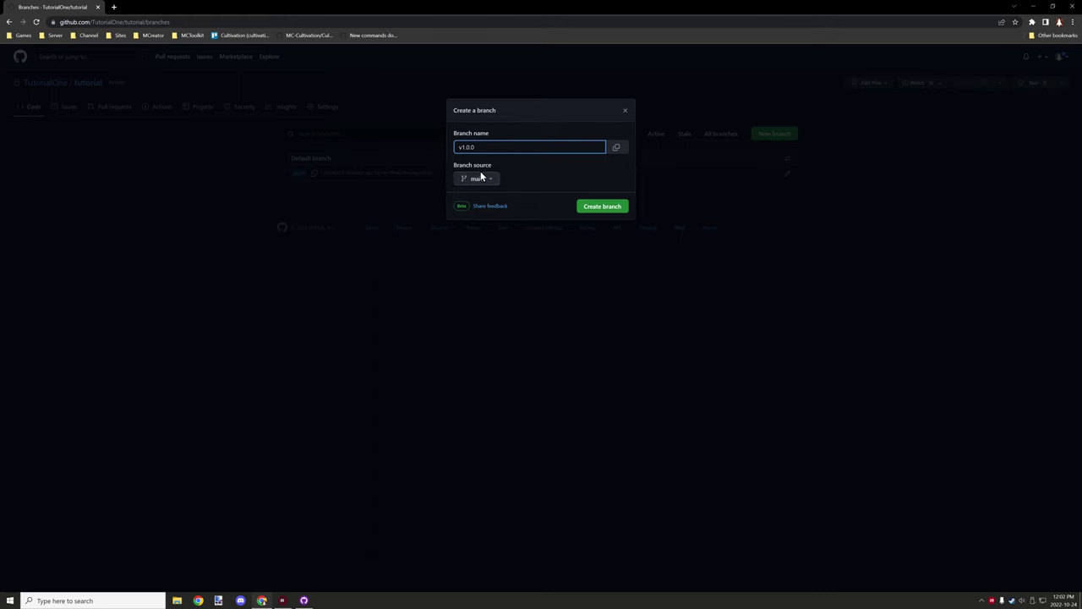
# Create the v1.0.0 branch and fetch origin in GitHub Desktop.
pyautogui.click(611, 206)
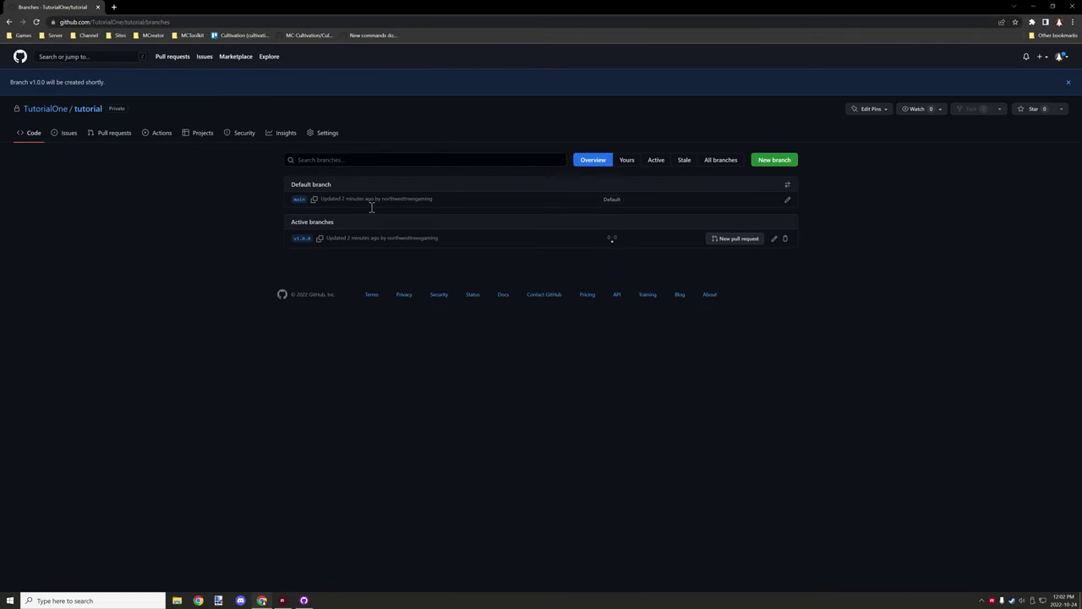
pyautogui.click(304, 600)
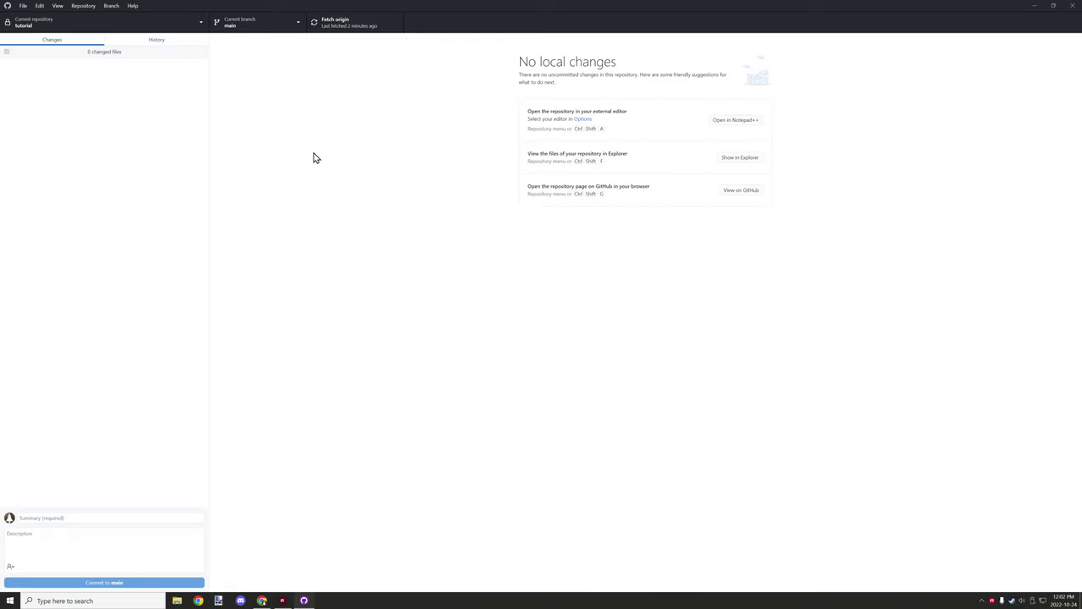
pyautogui.click(351, 22)
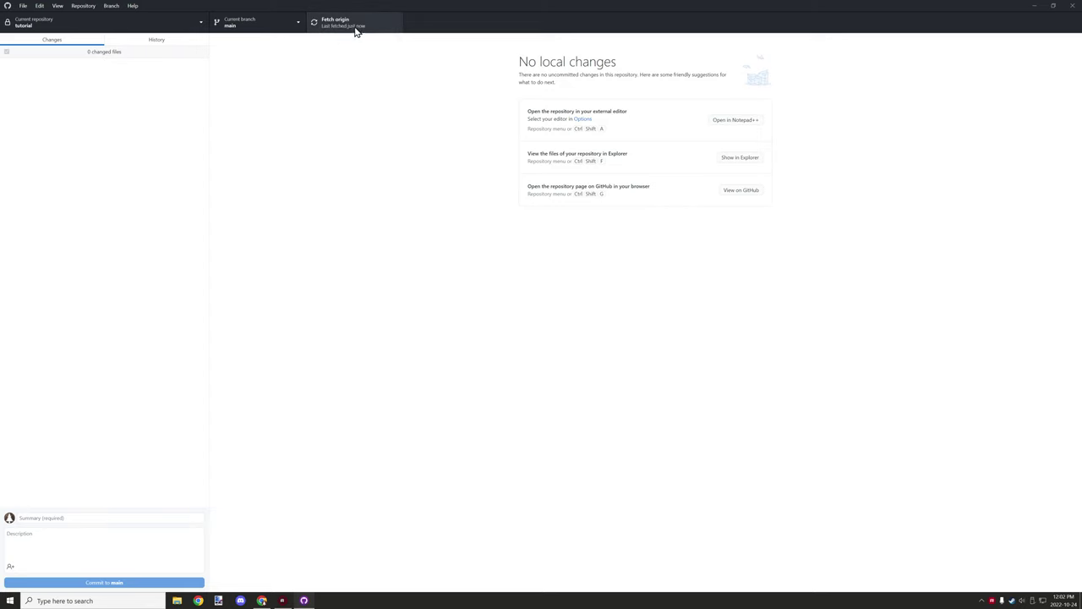
# Switch the tutorial repository's current branch to v1.0.0 and fetch origin for it.
pyautogui.click(298, 25)
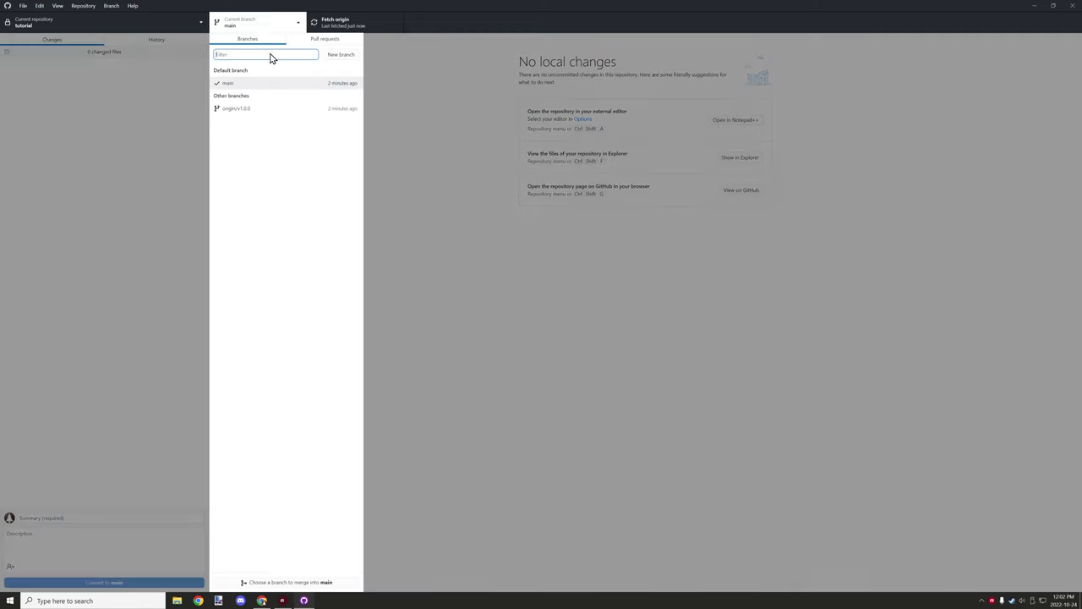
pyautogui.click(254, 112)
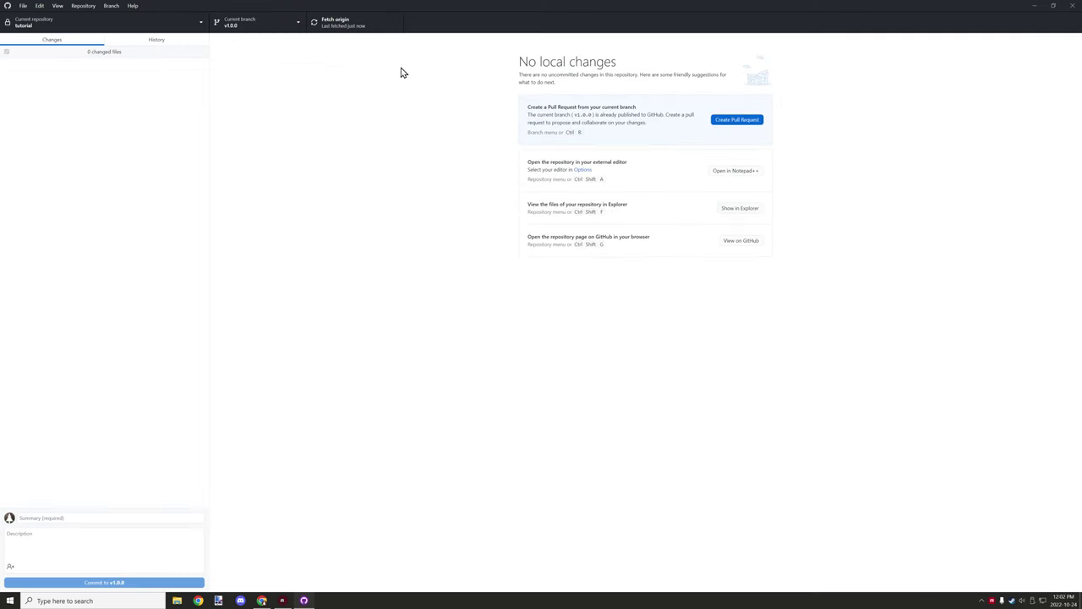
pyautogui.click(332, 20)
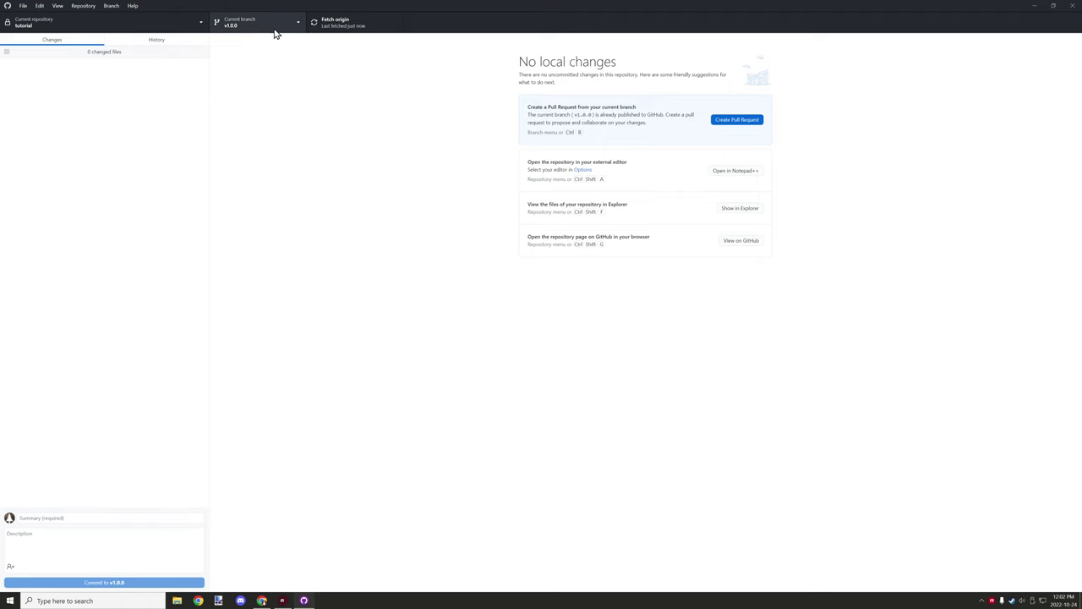
# Return to Chrome and view the tutorial repository's Collaborators and teams settings, including the dialog for adding people.
pyautogui.click(1035, 10)
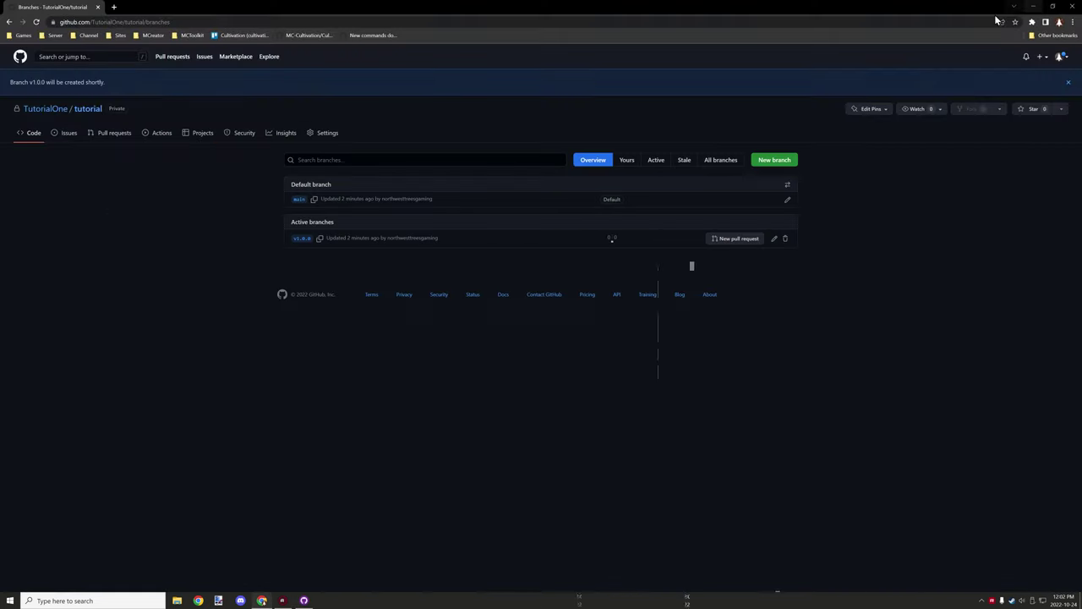
pyautogui.click(328, 135)
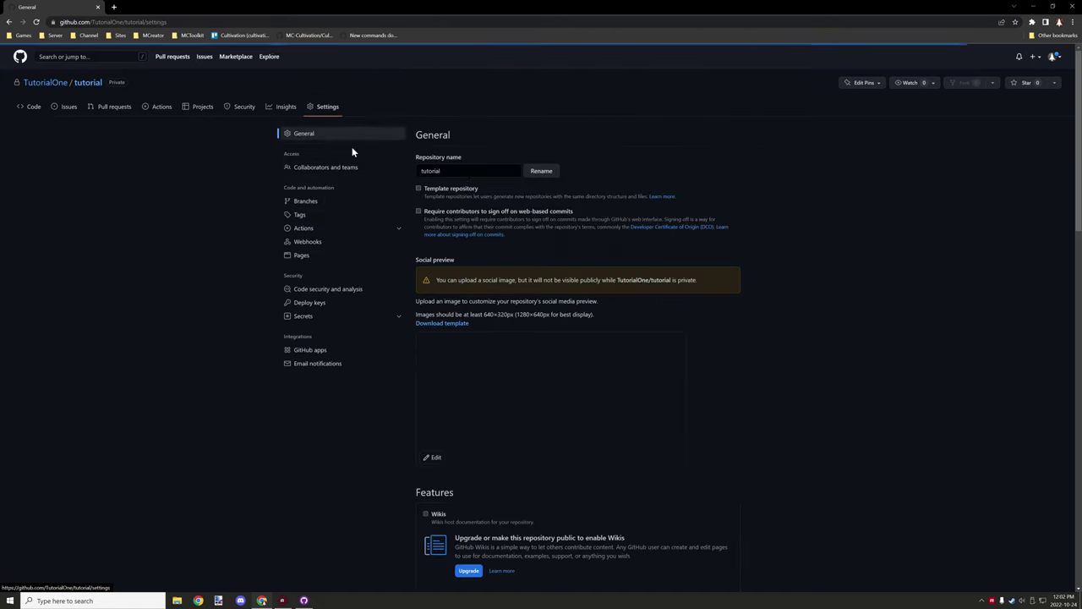
pyautogui.scroll(-4, 515, 179)
pyautogui.scroll(-2, 515, 182)
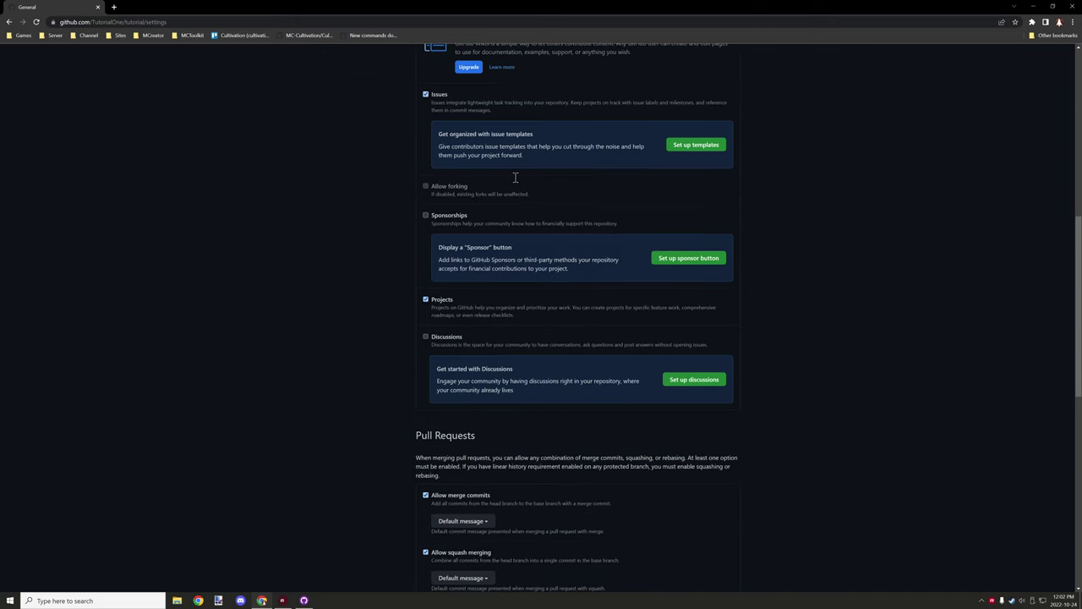
pyautogui.scroll(7, 516, 177)
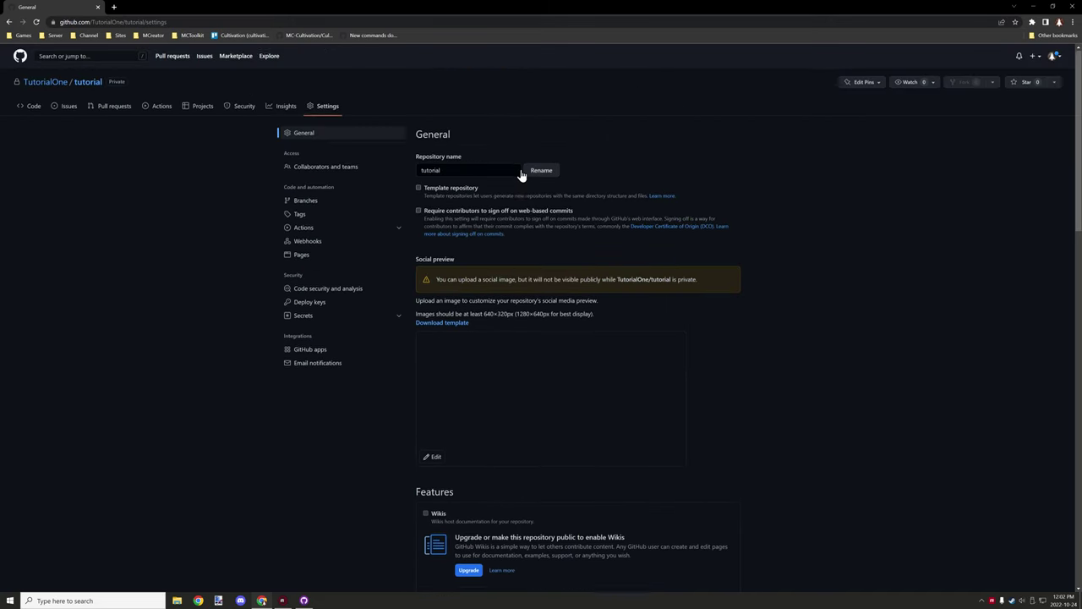
pyautogui.click(315, 171)
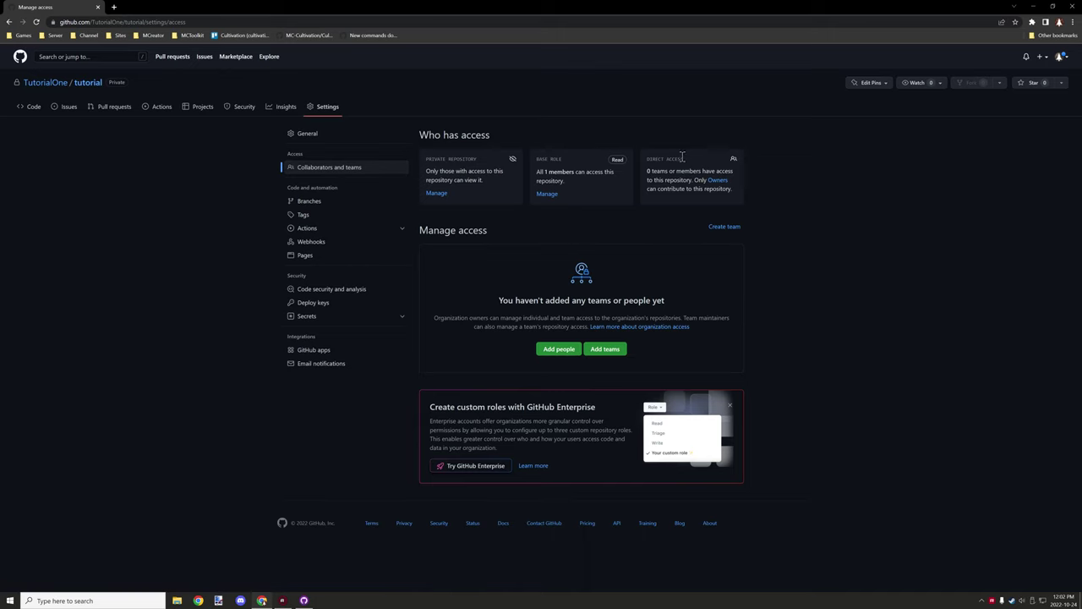
pyautogui.click(559, 348)
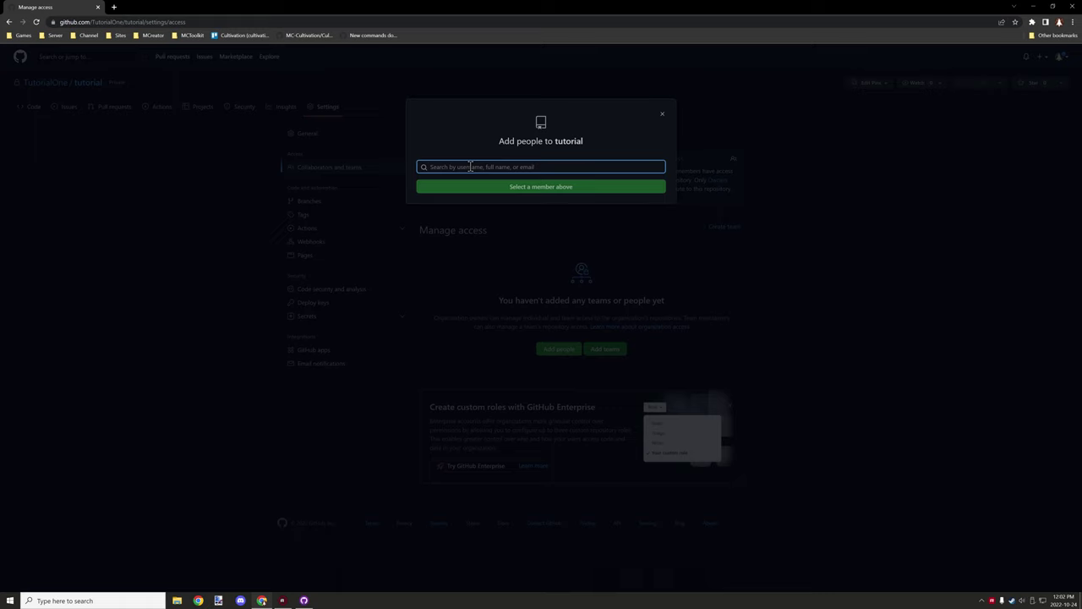
pyautogui.press('Escape')
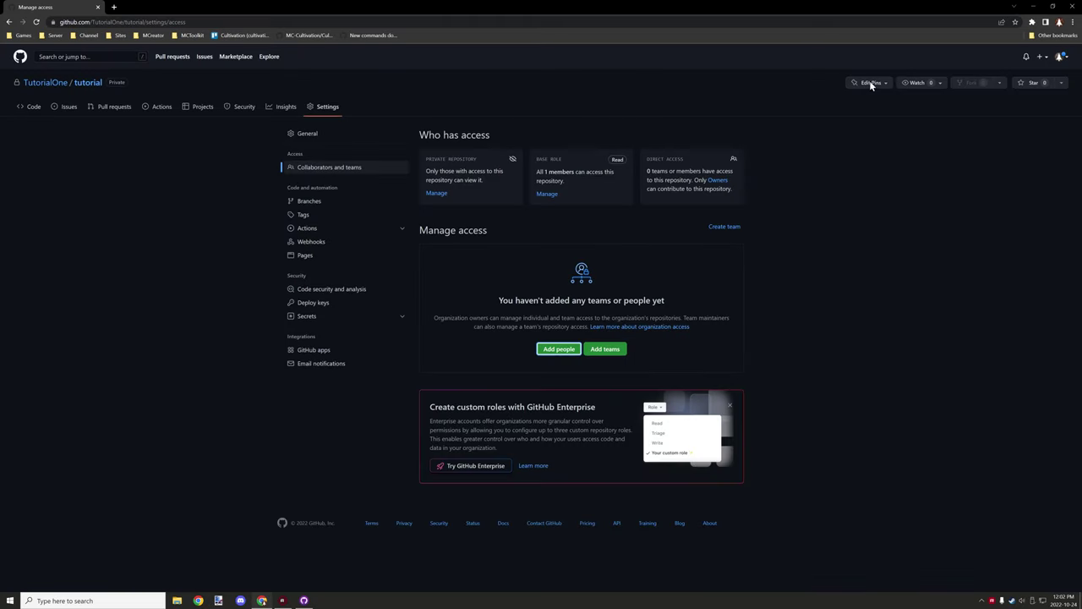
pyautogui.rightClick(1057, 58)
pyautogui.click(1025, 65)
pyautogui.click(150, 7)
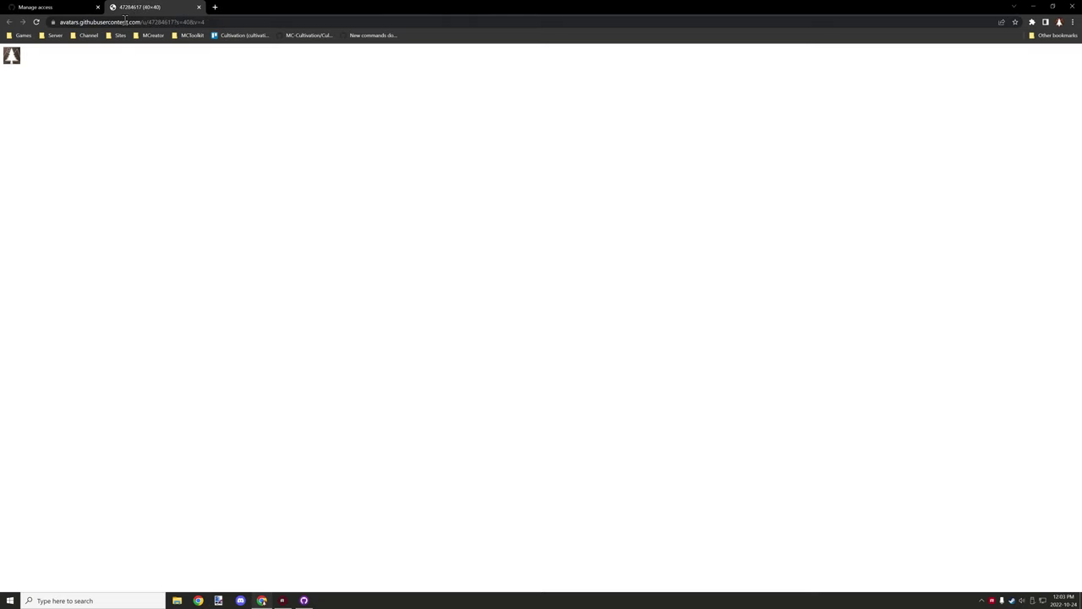
pyautogui.click(198, 7)
# Open the signed-in account's GitHub profile in a new tab and locate its username on the profile and in the page address.
pyautogui.click(1060, 58)
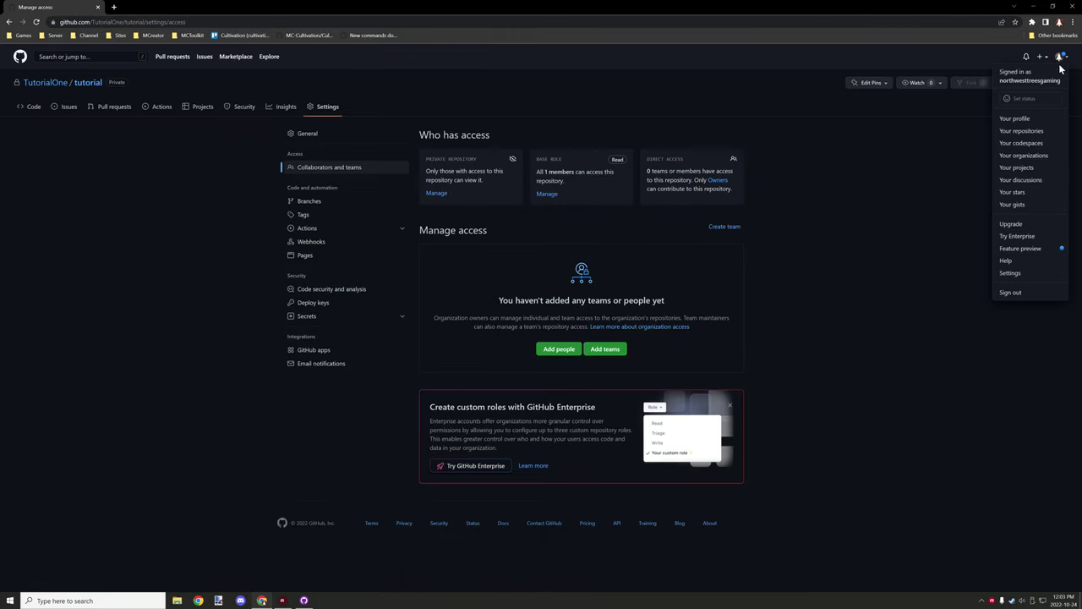
pyautogui.rightClick(1026, 131)
pyautogui.press('Escape')
pyautogui.middleClick(1026, 131)
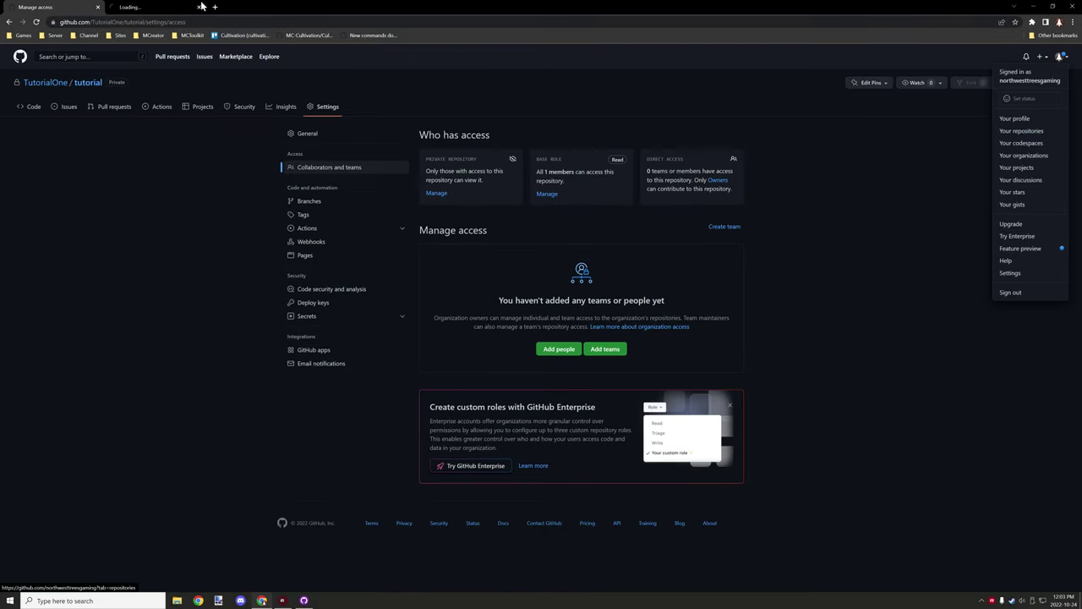
pyautogui.click(150, 6)
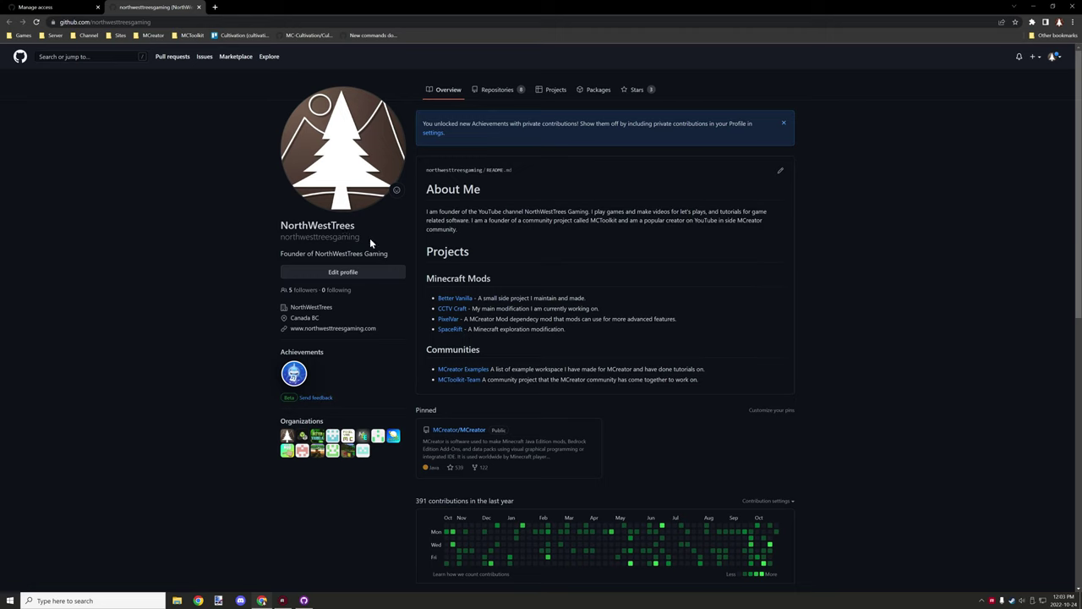
pyautogui.moveTo(365, 235); pyautogui.dragTo(283, 245)
pyautogui.click(167, 21)
pyautogui.moveTo(186, 20); pyautogui.dragTo(109, 10)
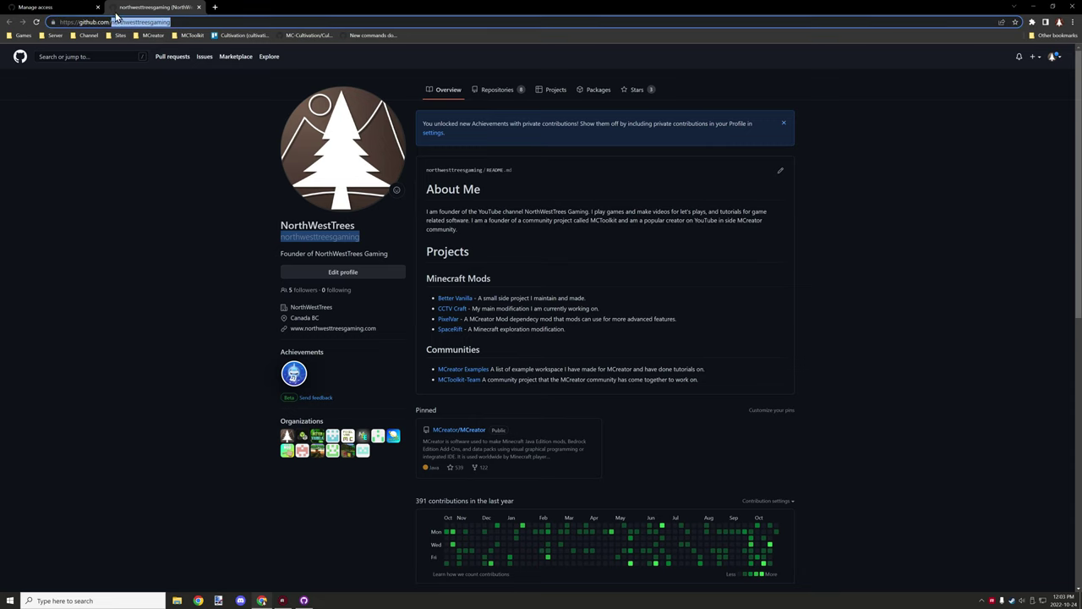
pyautogui.click(152, 112)
# Return to the tutorial repository's access settings, look up a collaborator by username for adding, and review the available roles without adding them.
pyautogui.click(76, 8)
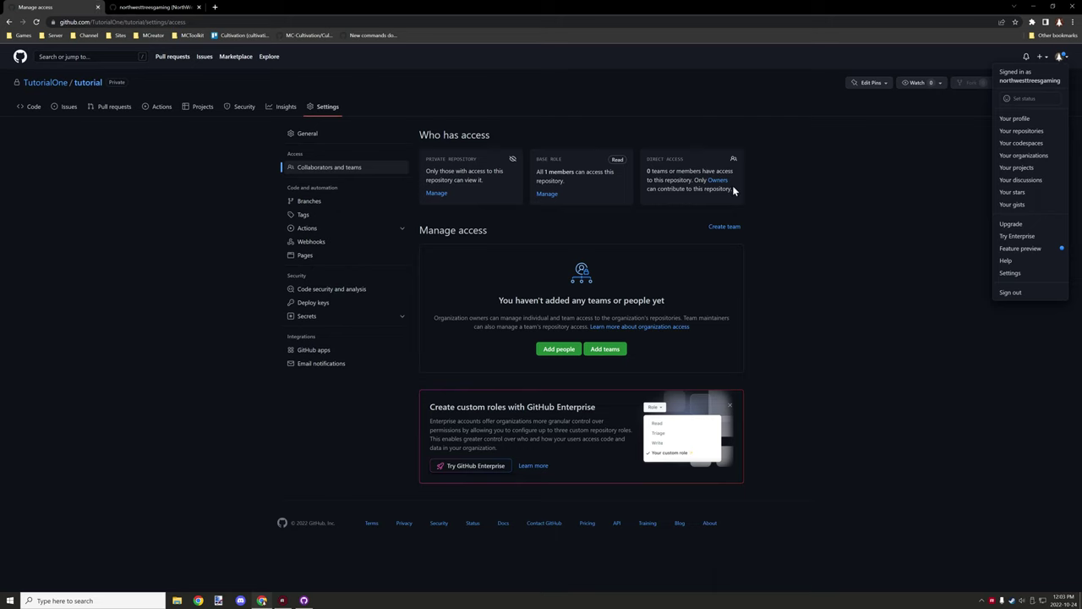
pyautogui.click(558, 352)
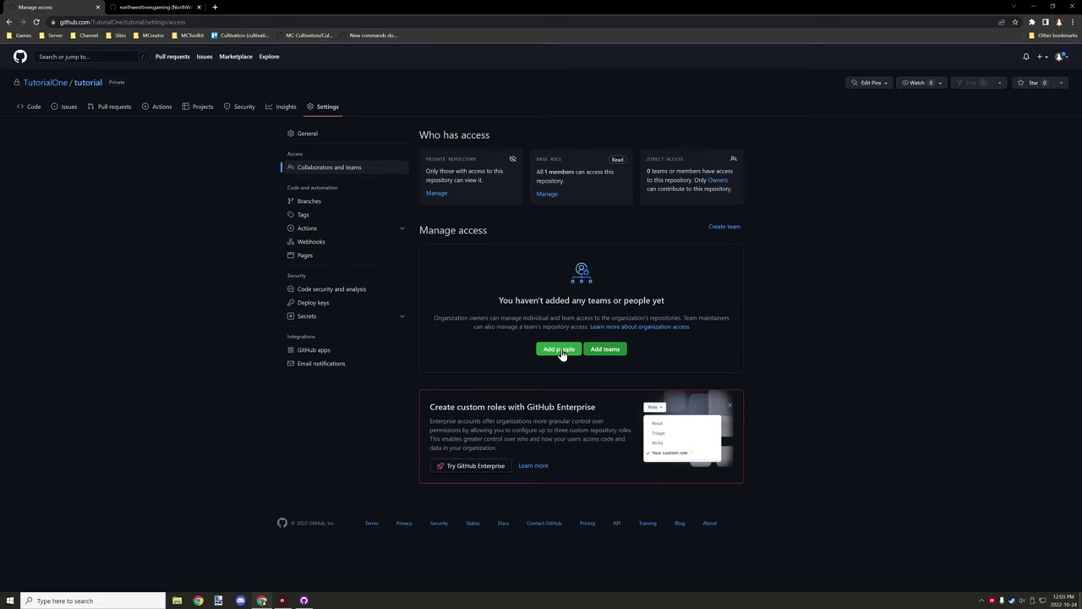
pyautogui.click(561, 351)
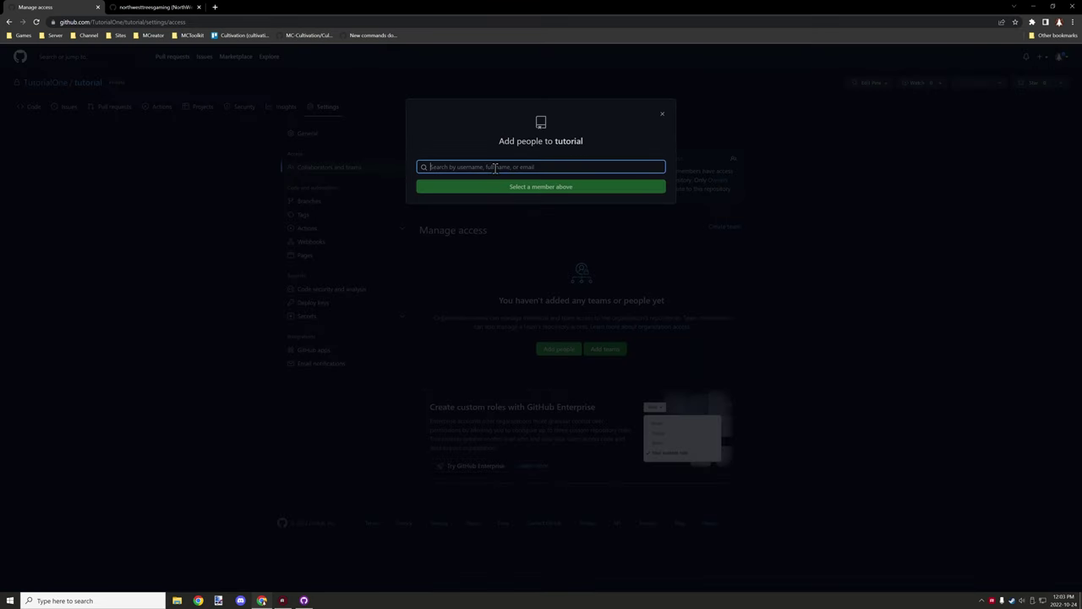
pyautogui.write('goldorion')
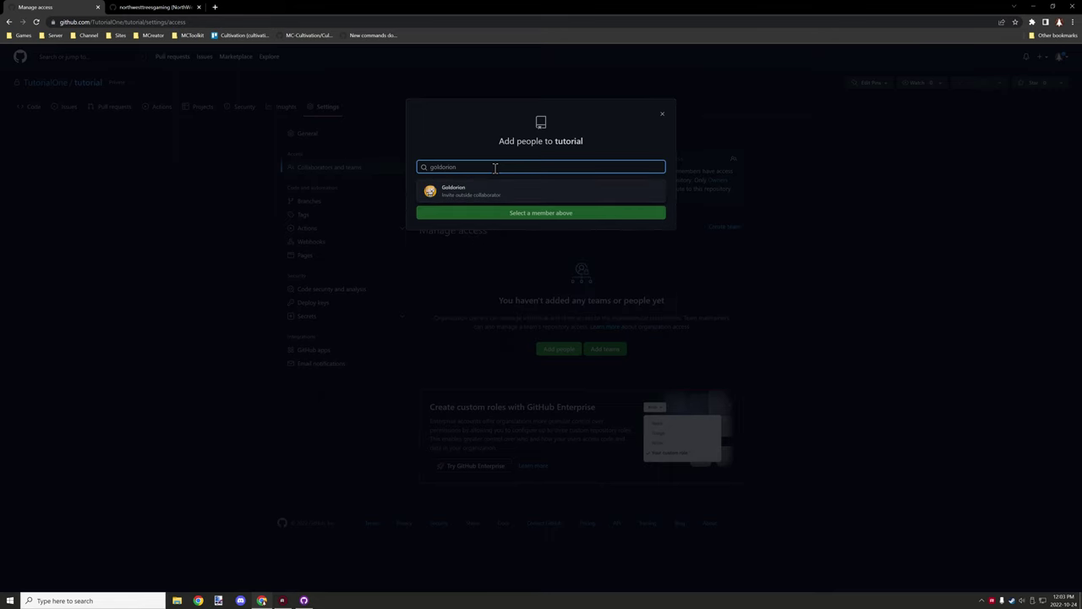
pyautogui.click(465, 188)
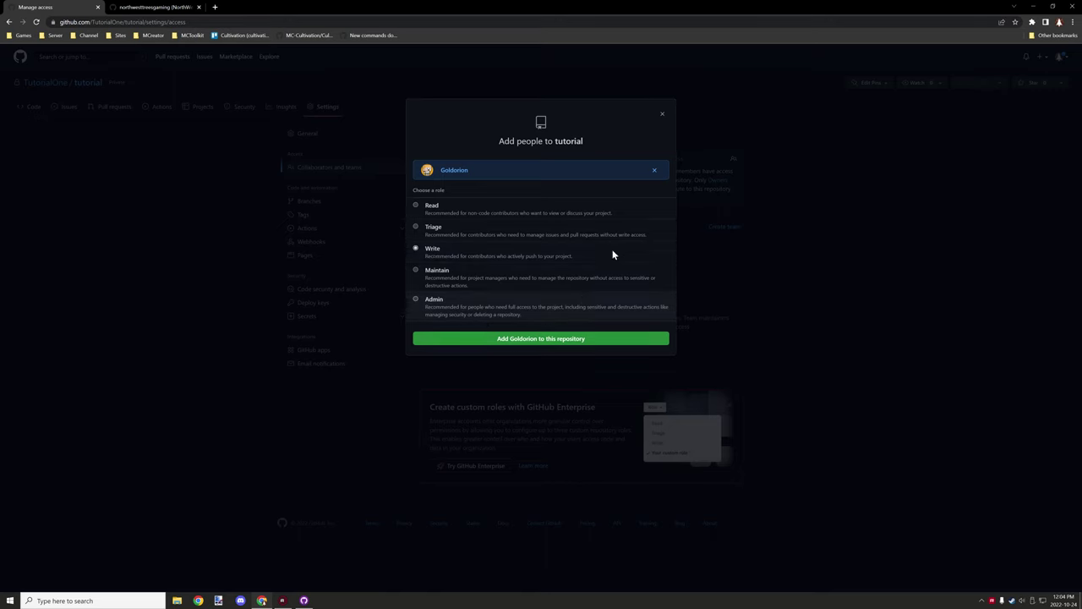
pyautogui.click(662, 116)
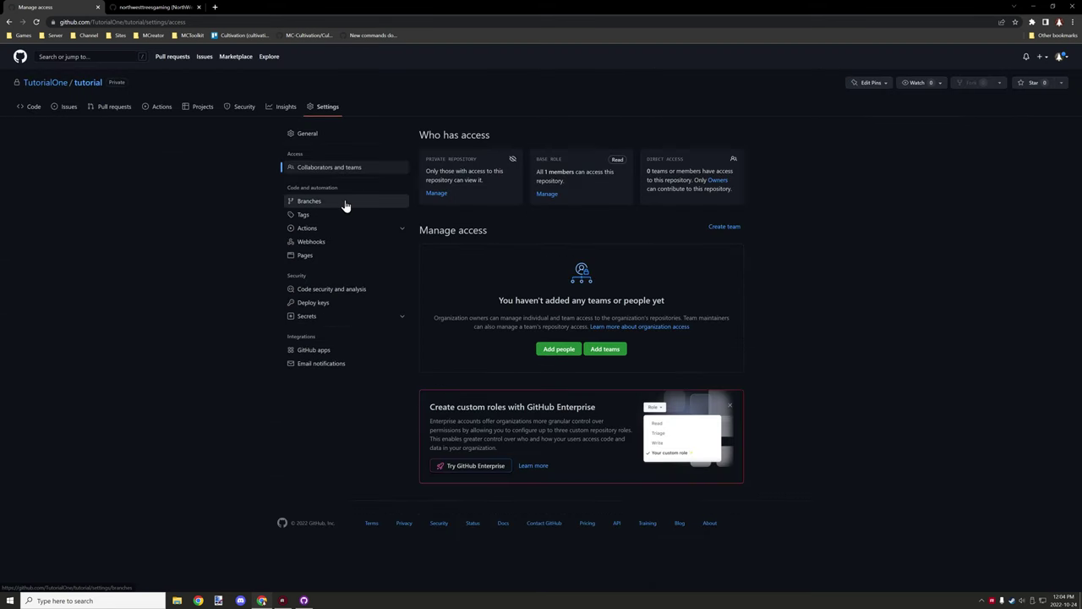
# Open the tutorial repository's Code page and copy its web address.
pyautogui.click(35, 109)
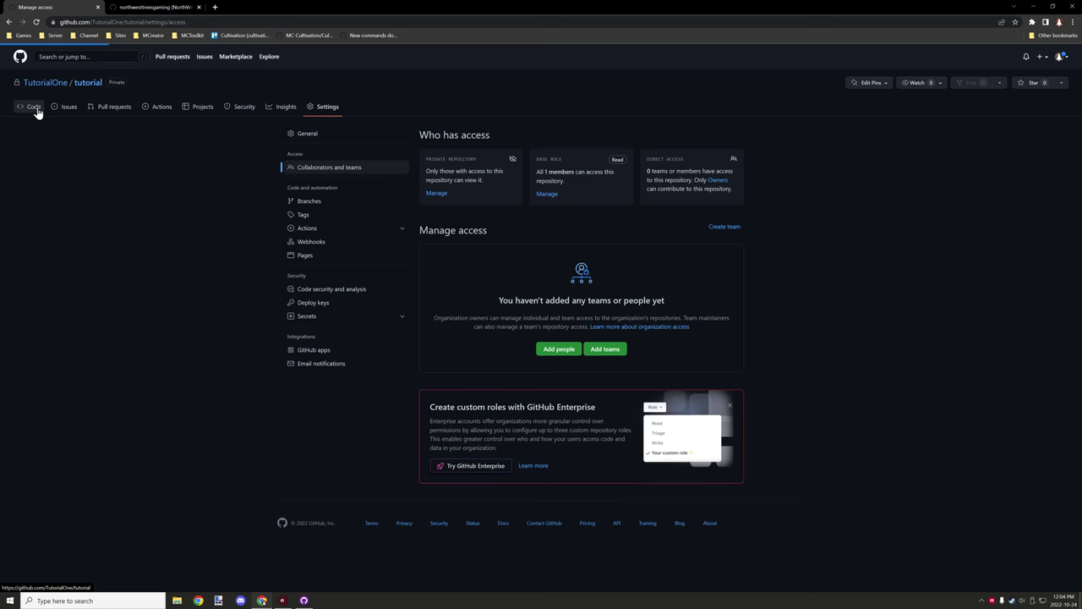
pyautogui.click(169, 22)
pyautogui.hotkey('ctrl', 'c')
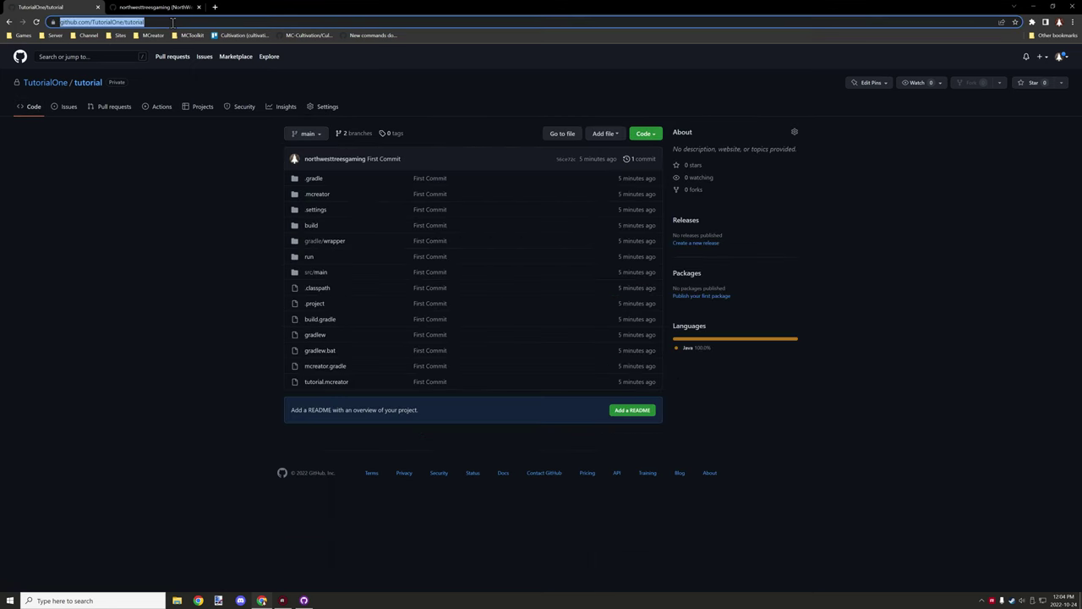
pyautogui.click(241, 175)
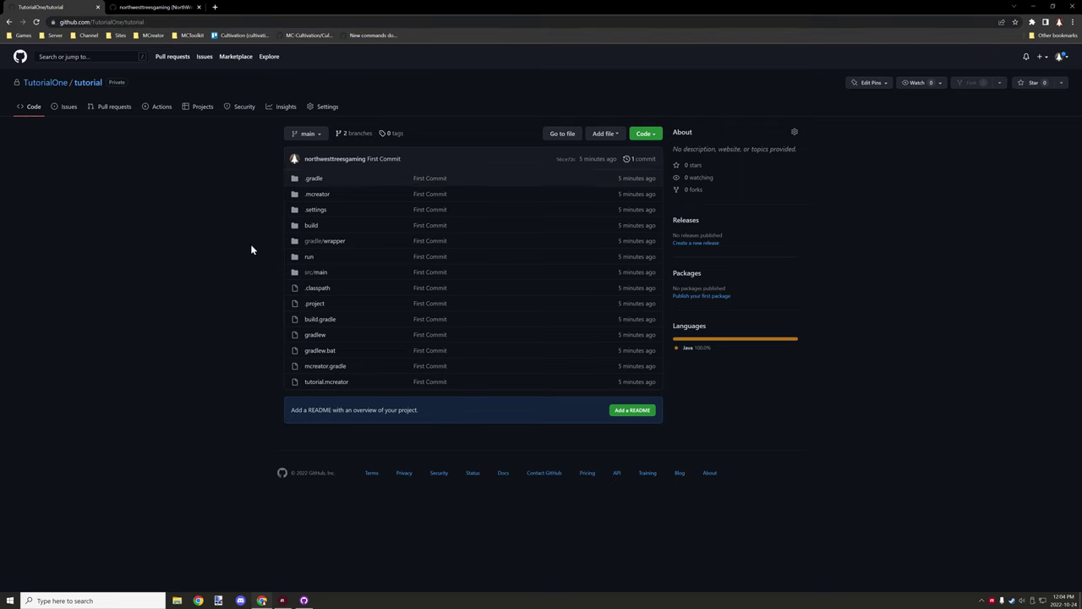
# Minimize the open windows to reach the desktop and place the Computer1 folder beside the Recycle Bin.
pyautogui.click(304, 600)
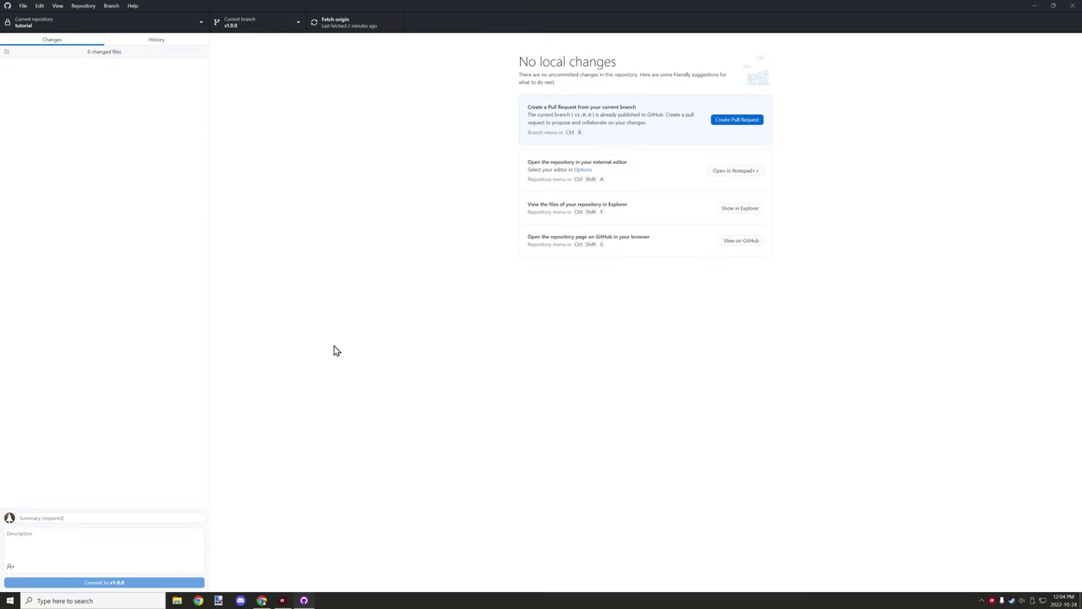
pyautogui.click(1034, 7)
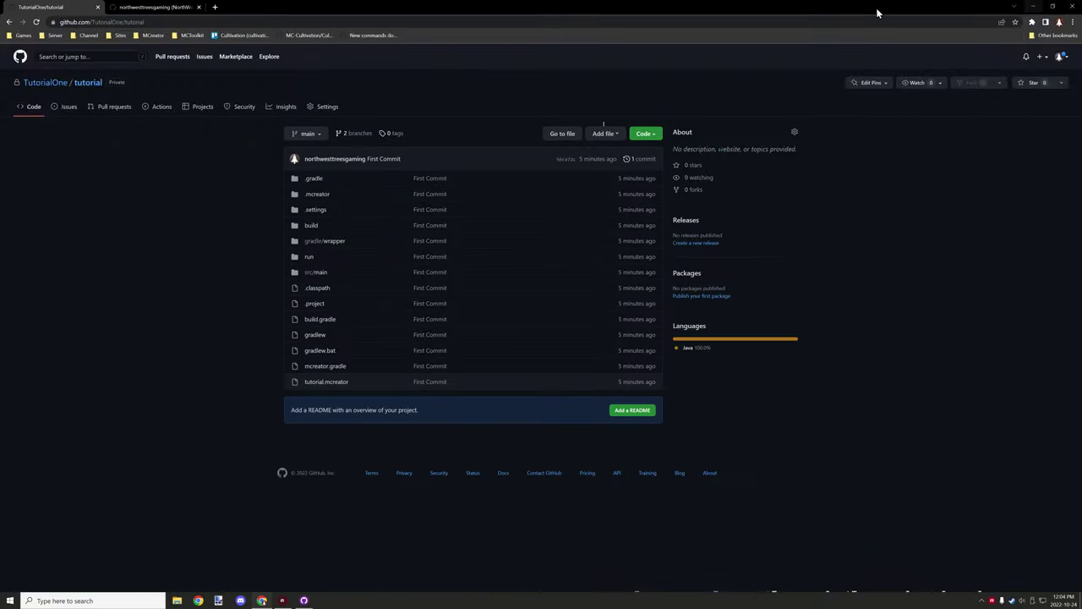
pyautogui.click(1024, 7)
pyautogui.moveTo(21, 84); pyautogui.dragTo(65, 23)
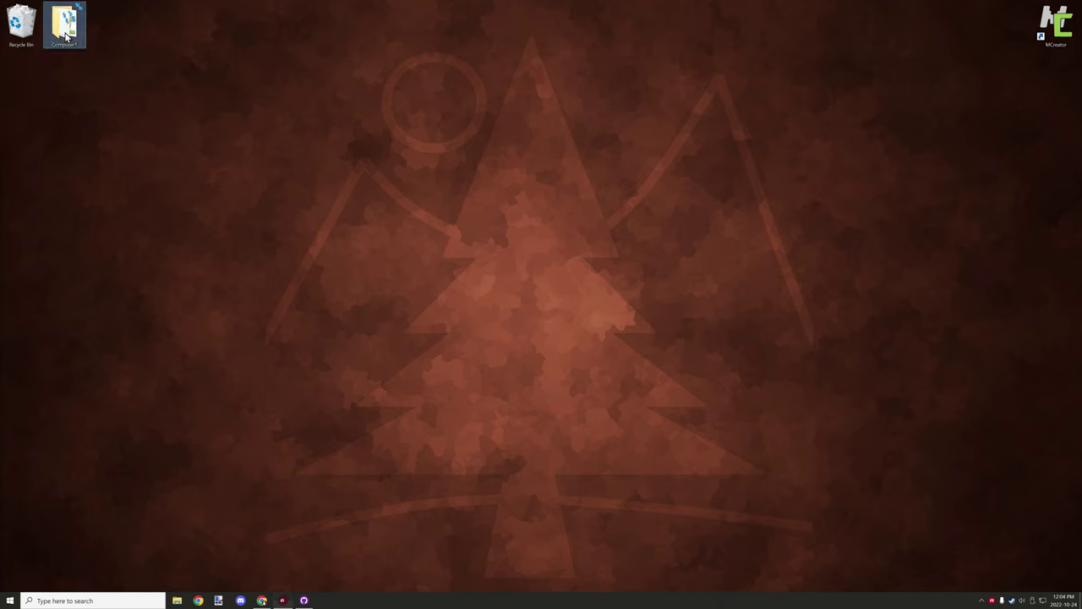
# Create a desktop folder named Computer2 and place it next to Computer1.
pyautogui.rightClick(117, 35)
pyautogui.moveTo(143, 111)
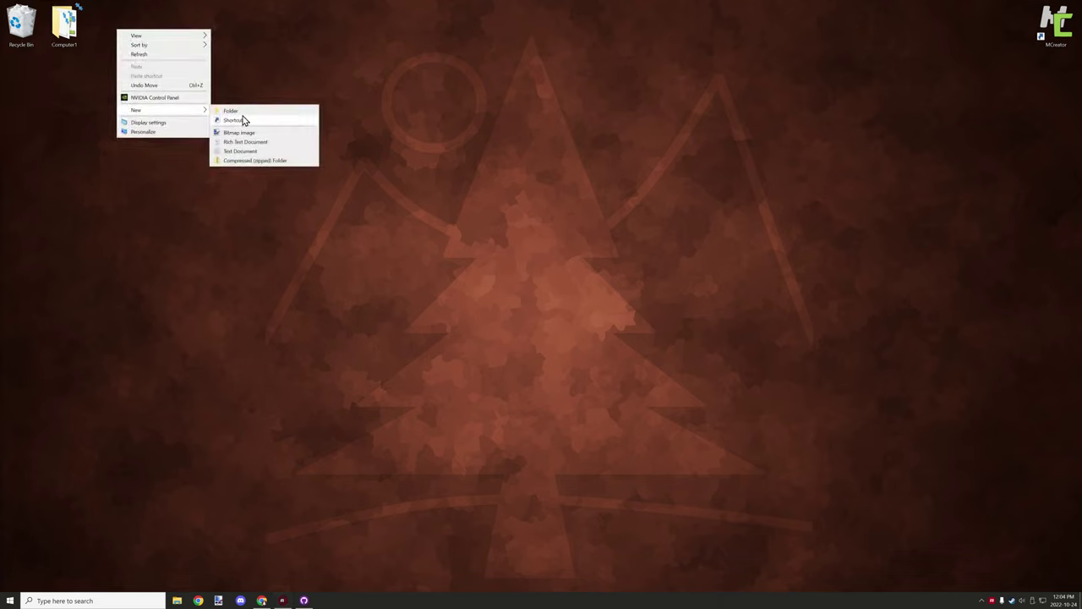
pyautogui.click(242, 112)
pyautogui.write('Col')
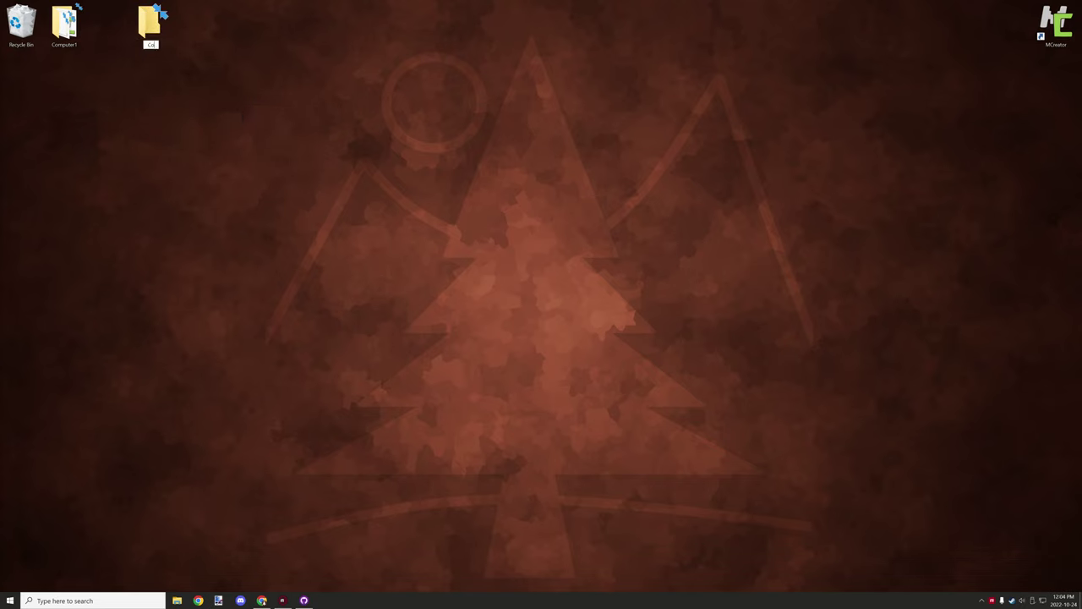
pyautogui.write('pputer2')
pyautogui.press('Return')
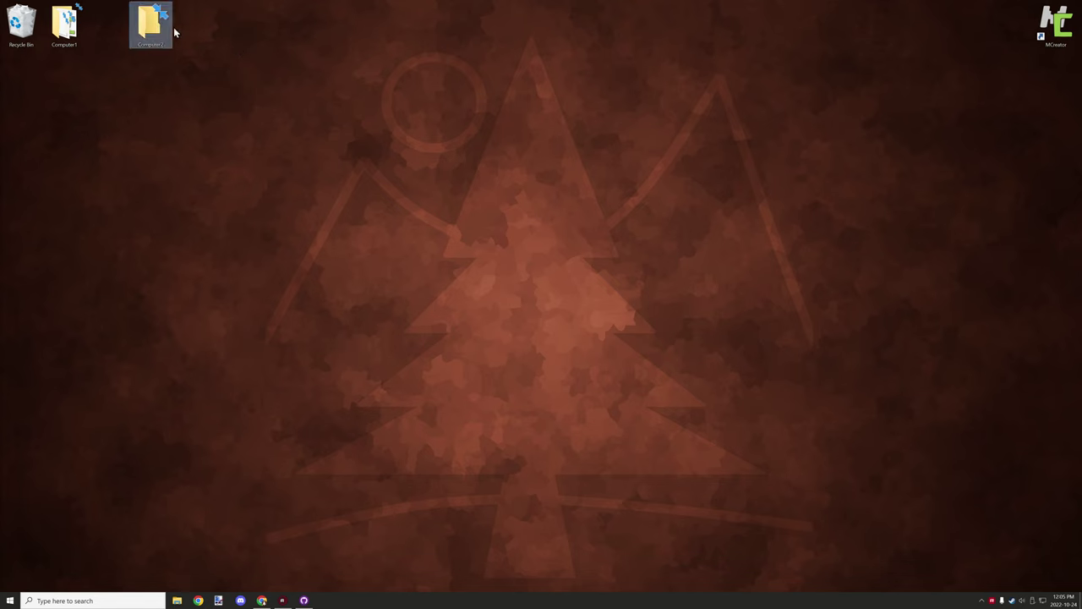
pyautogui.moveTo(169, 27); pyautogui.dragTo(126, 25)
pyautogui.click(301, 601)
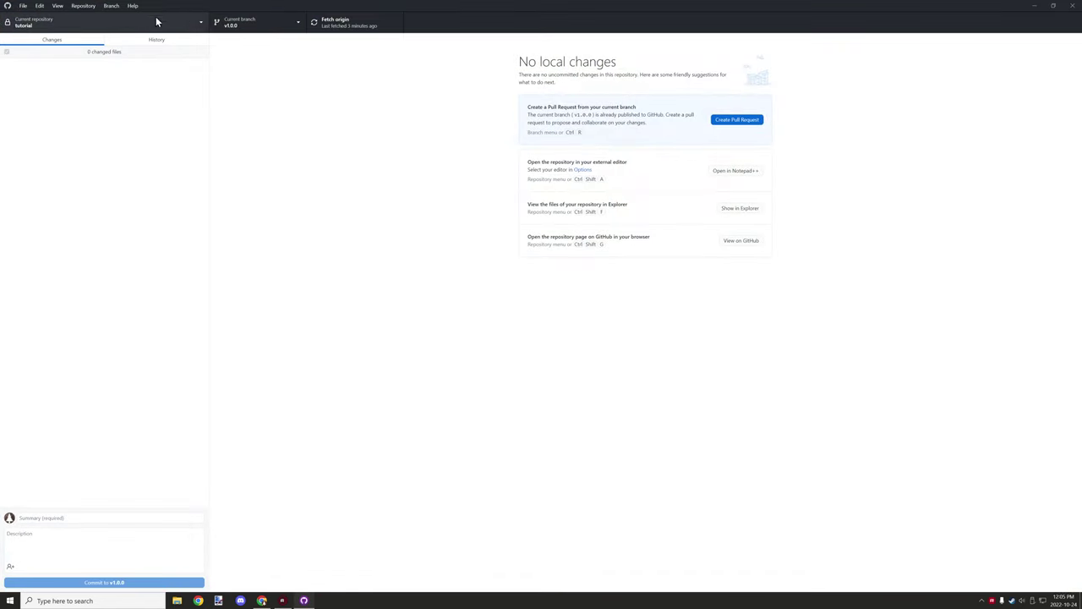
pyautogui.click(24, 6)
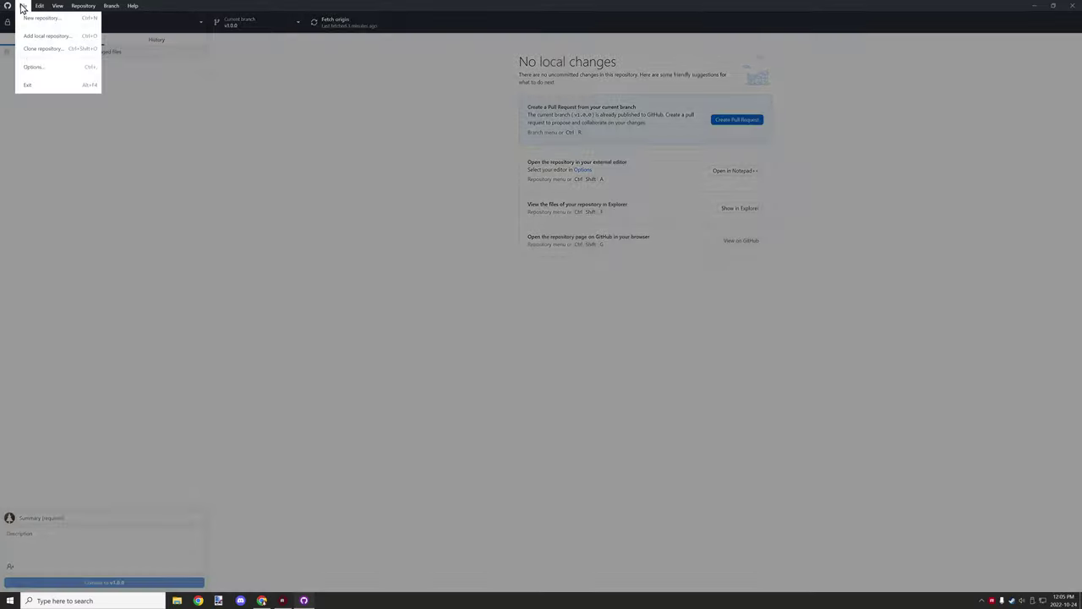
pyautogui.click(36, 52)
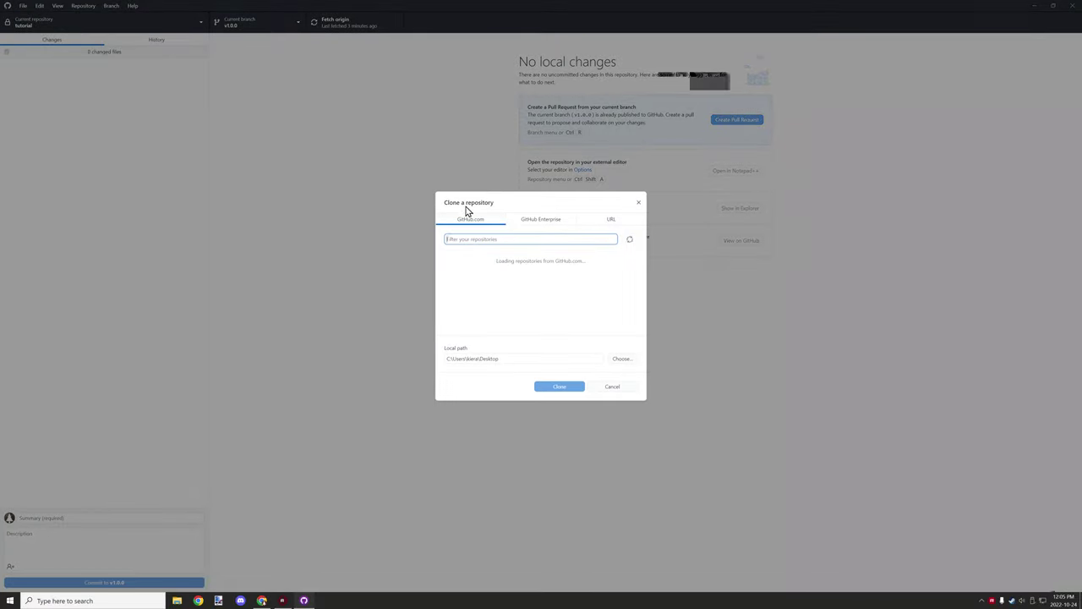
pyautogui.hotkey('ctrl', 'v')
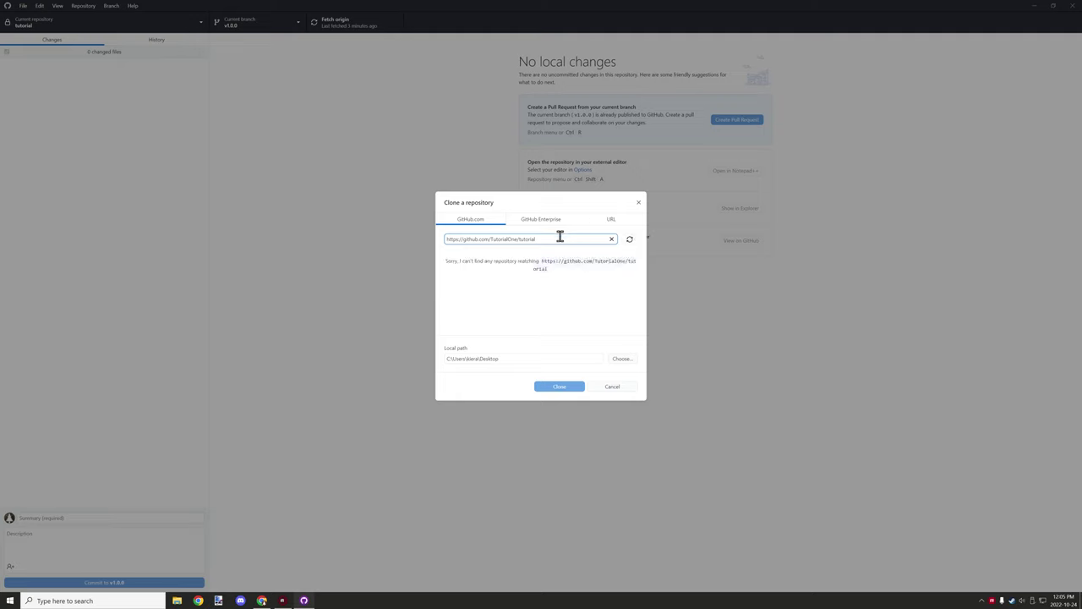
# Choose the desktop's Computer2 folder as the local path and try to clone the repository.
pyautogui.click(522, 358)
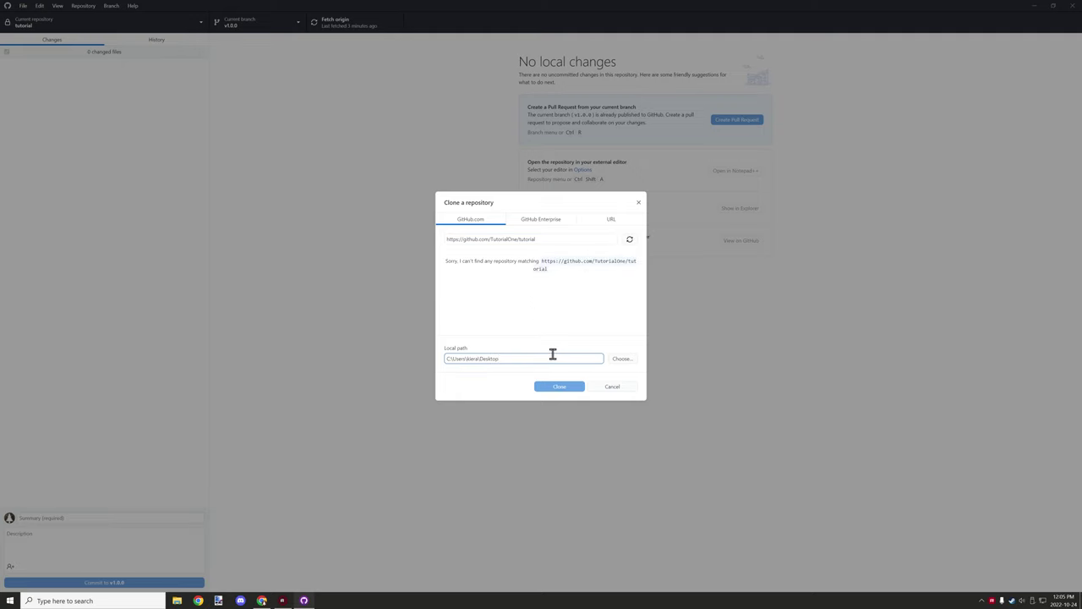
pyautogui.click(623, 360)
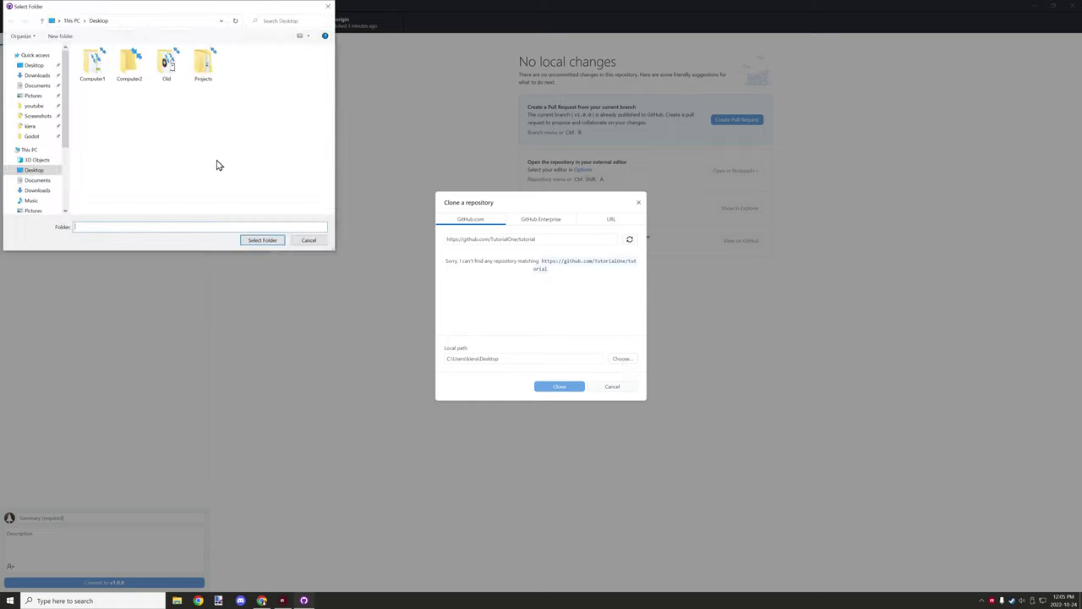
pyautogui.click(130, 64)
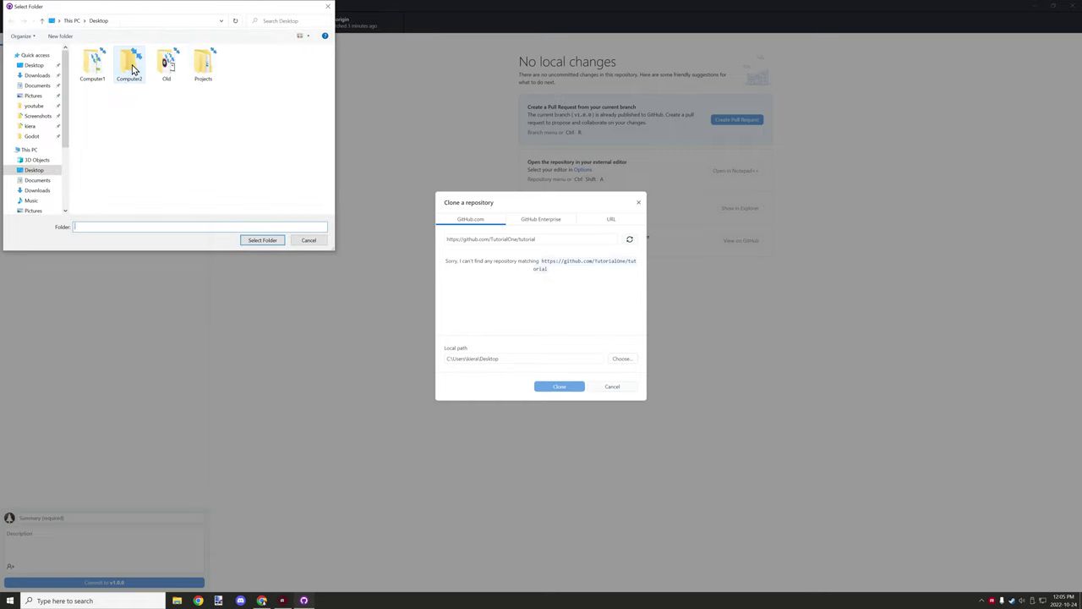
pyautogui.click(263, 241)
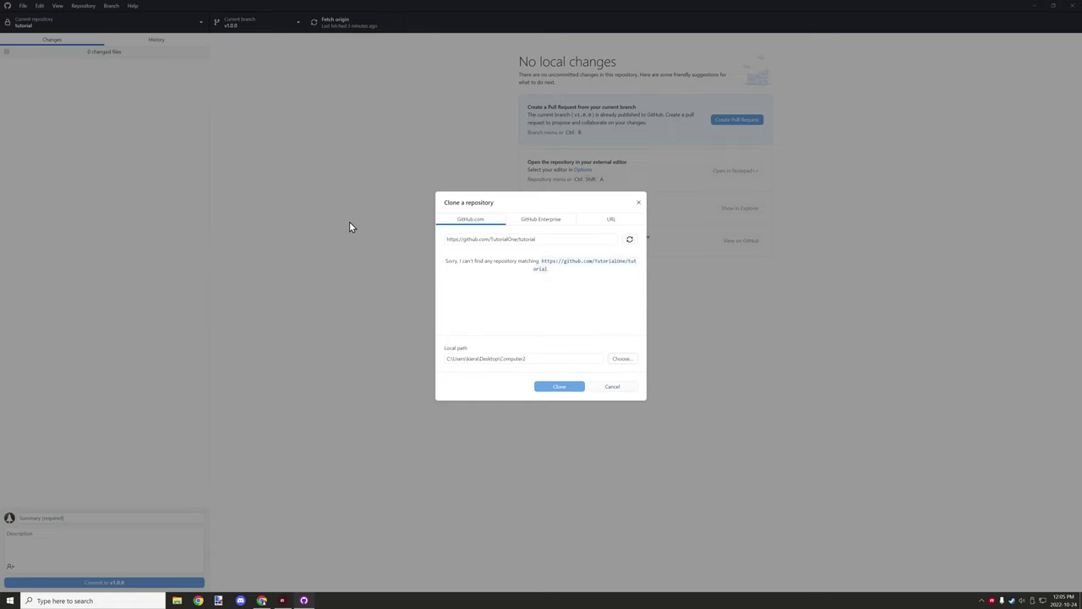
pyautogui.click(548, 239)
pyautogui.moveTo(547, 238); pyautogui.dragTo(391, 240)
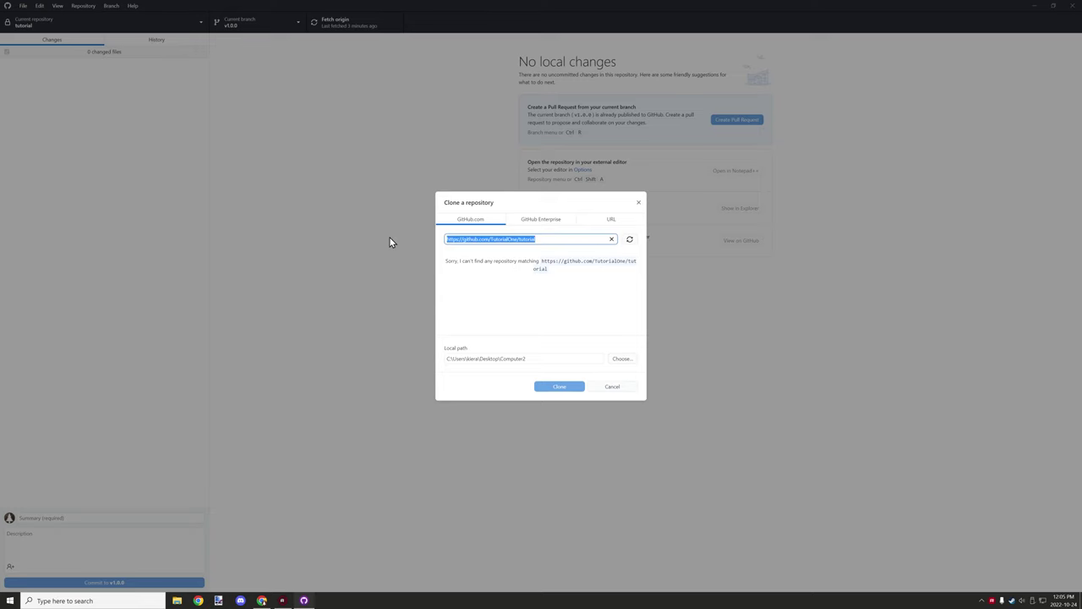
pyautogui.click(554, 241)
pyautogui.moveTo(554, 241); pyautogui.dragTo(446, 243)
pyautogui.moveTo(531, 359); pyautogui.dragTo(423, 363)
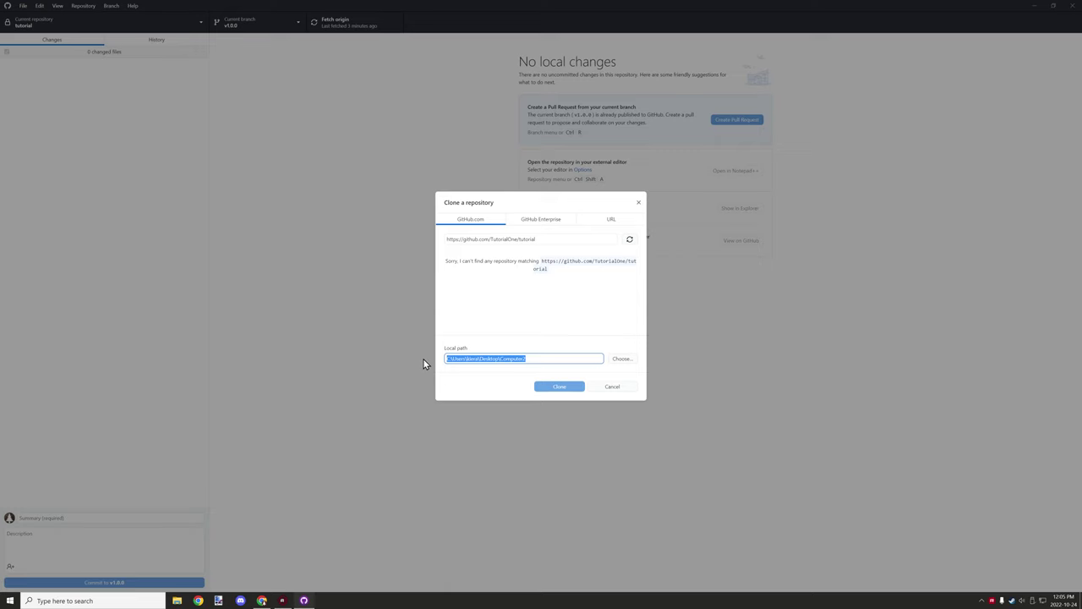
pyautogui.click(542, 356)
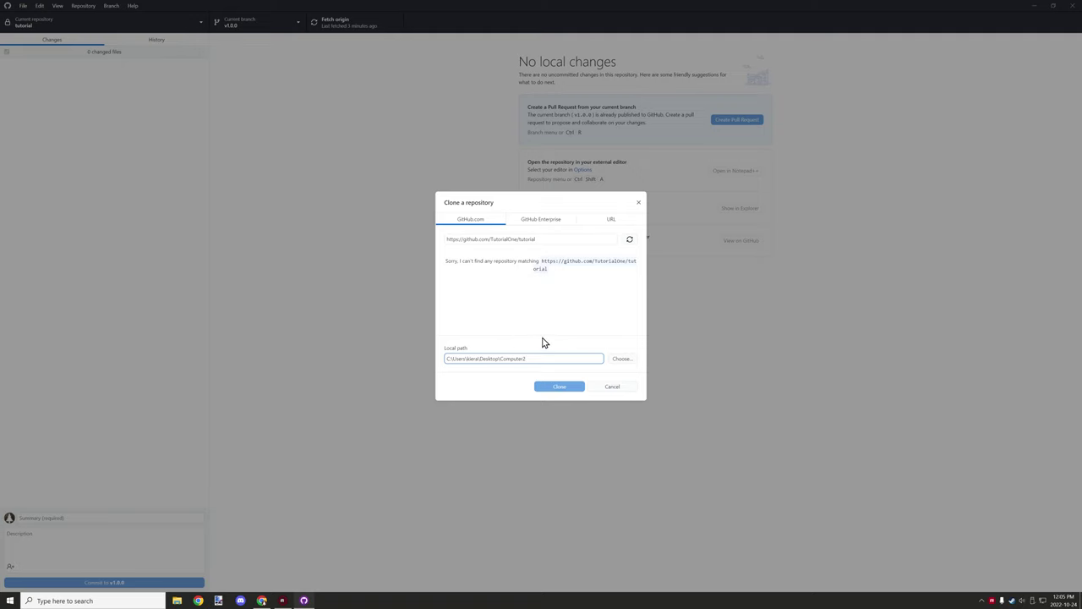
pyautogui.click(560, 387)
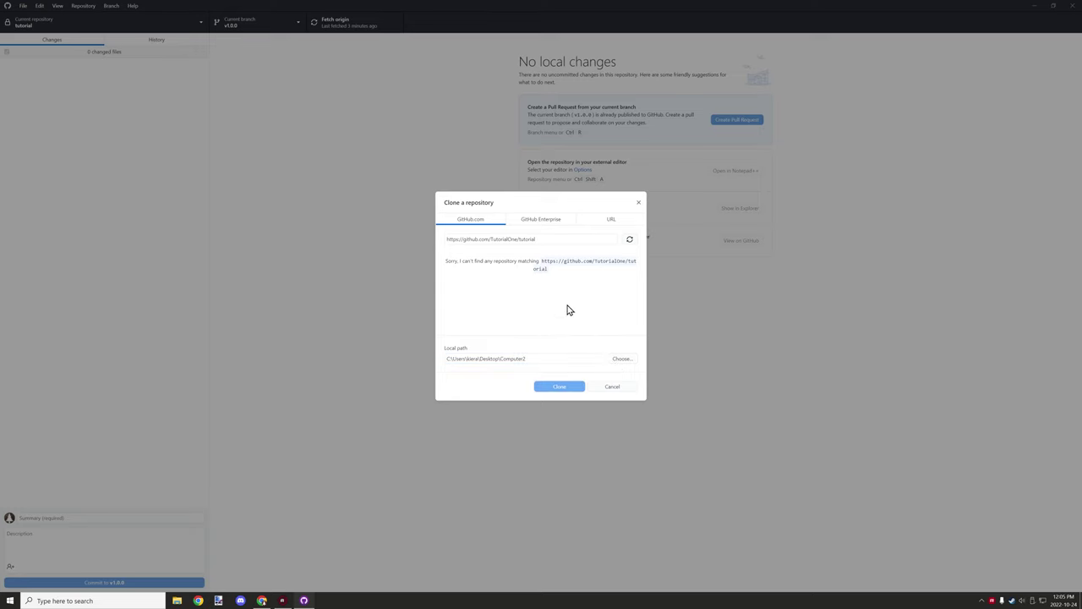
pyautogui.moveTo(569, 236); pyautogui.dragTo(417, 237)
pyautogui.hotkey('ctrl', 'c')
pyautogui.press('BackSpace')
pyautogui.click(612, 219)
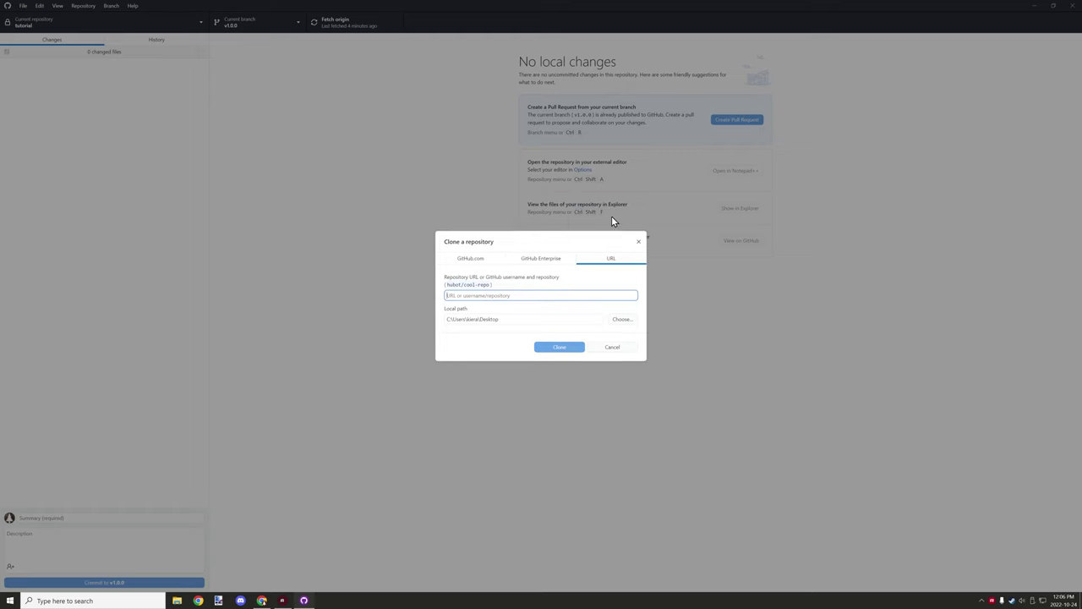
pyautogui.hotkey('ctrl', 'v')
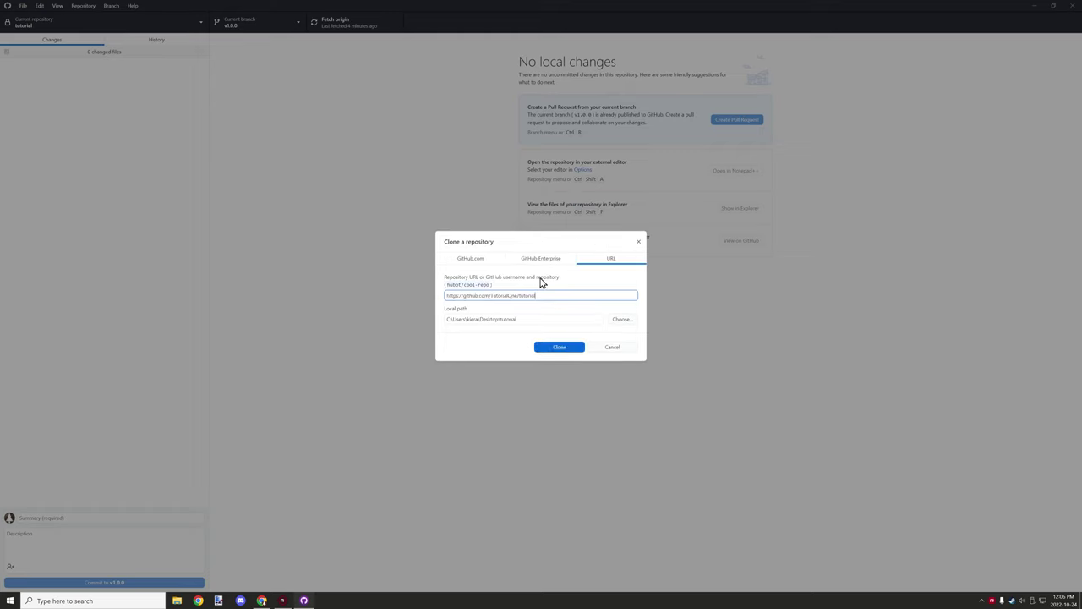
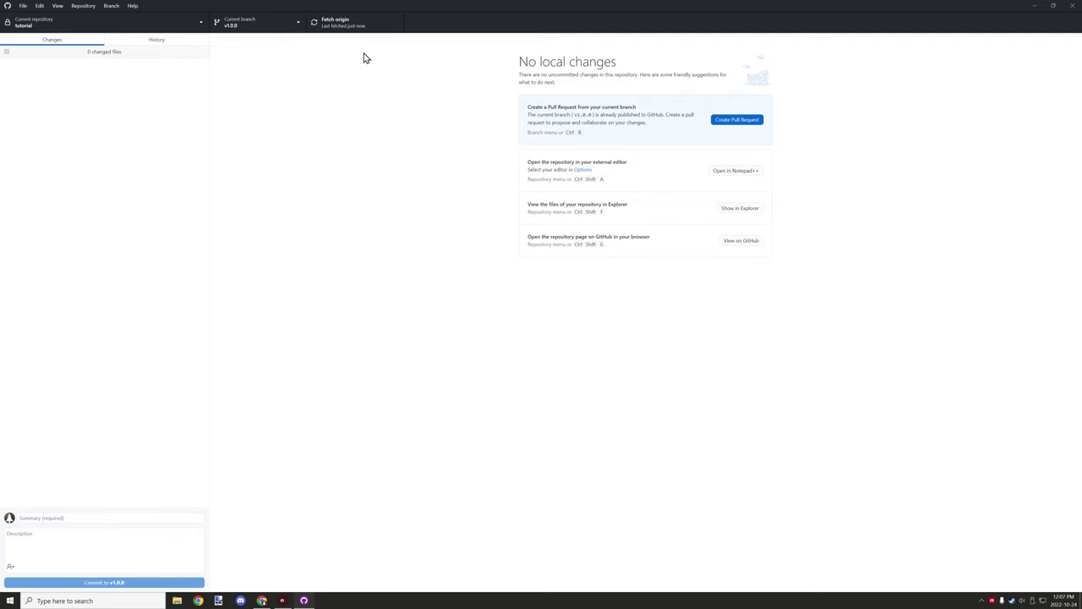
# Fetch origin for the tutorial repository on the v1.0.0 branch and close GitHub Desktop.
pyautogui.click(342, 21)
pyautogui.click(1069, 7)
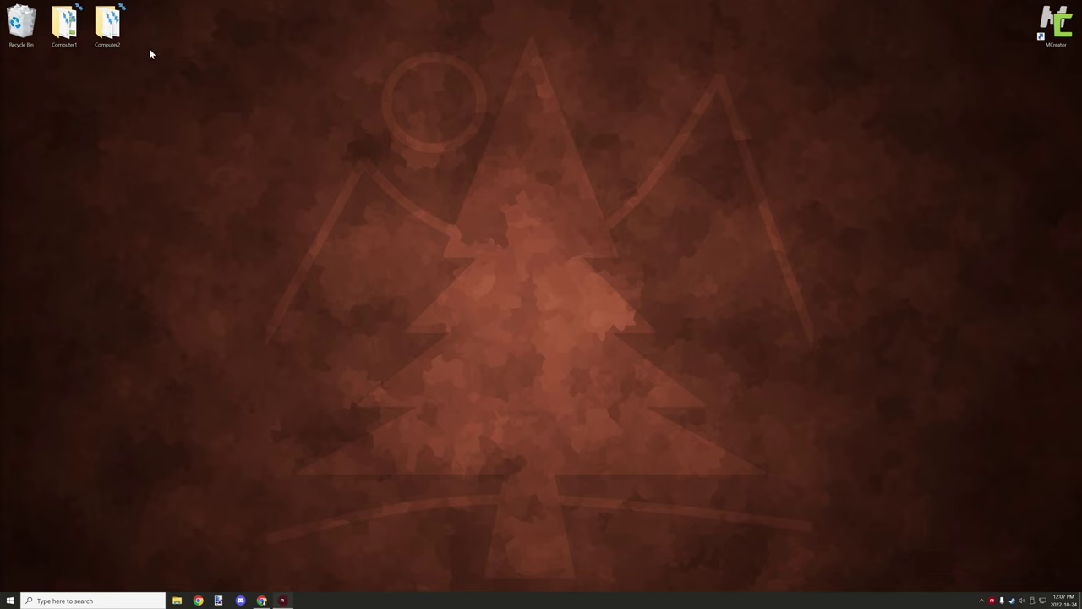
# Open the desktop's Computer2 folder and look over the workspace files cloned next to the .git folder.
pyautogui.doubleClick(107, 23)
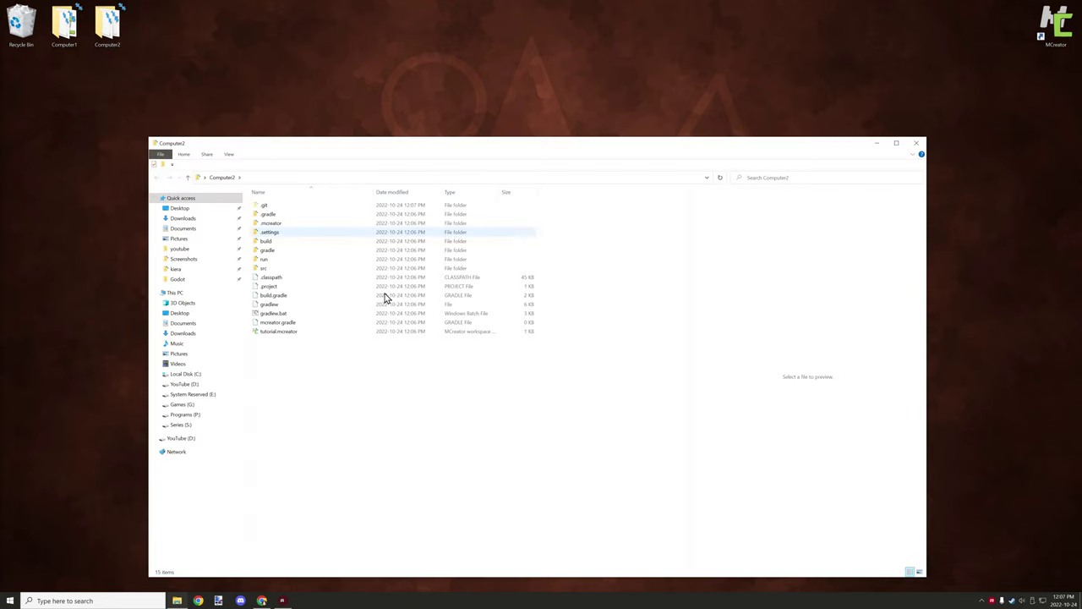
pyautogui.moveTo(337, 402); pyautogui.dragTo(259, 213)
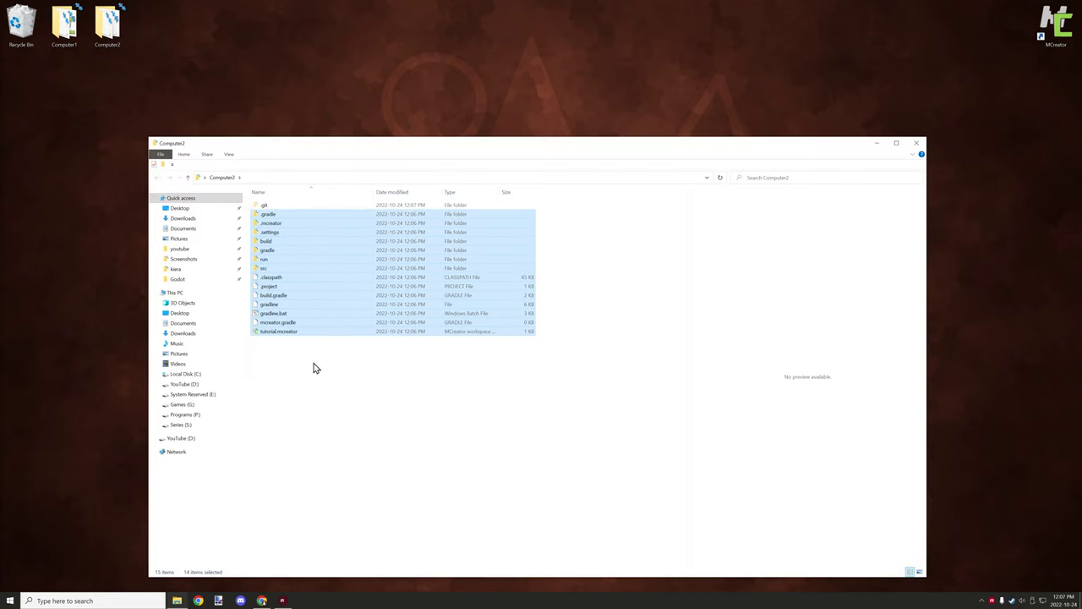
pyautogui.click(314, 368)
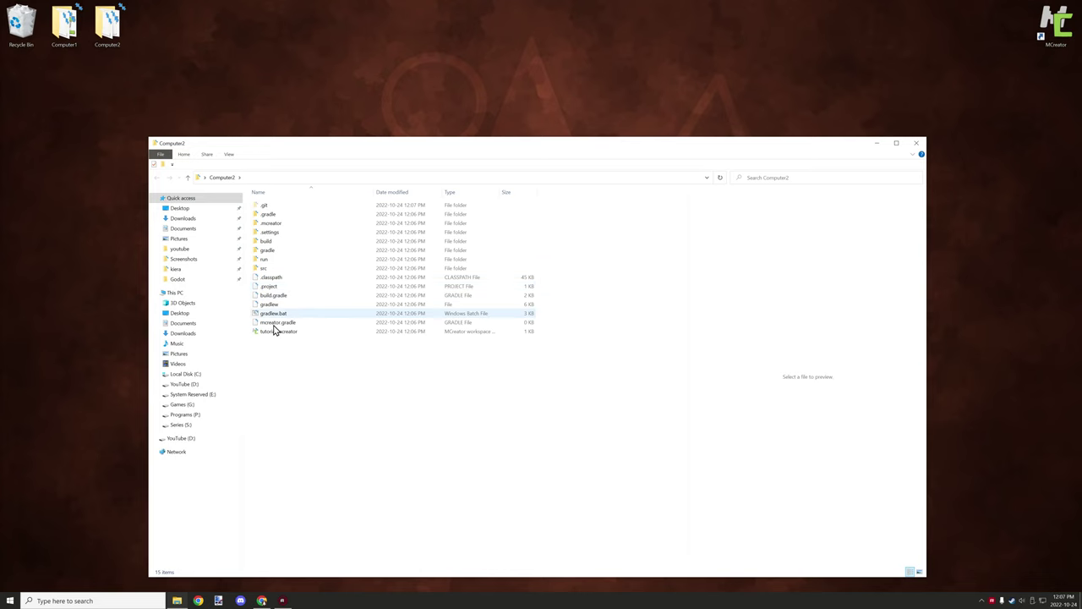
pyautogui.moveTo(293, 364); pyautogui.dragTo(287, 215)
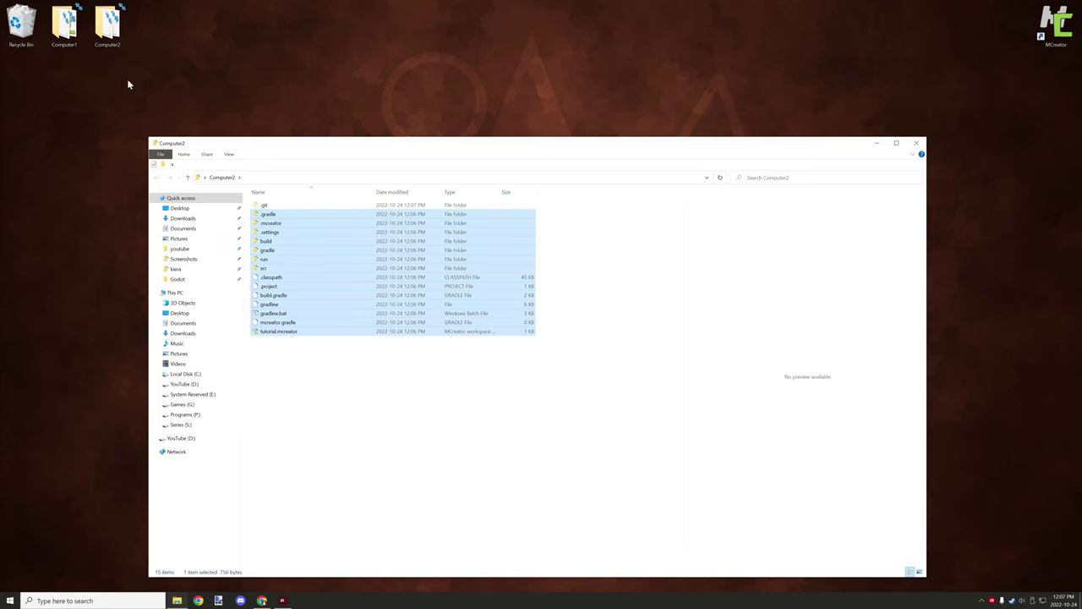
# Open the desktop's Computer1 folder, compare its files with those in Computer2, and close it.
pyautogui.doubleClick(63, 24)
pyautogui.moveTo(361, 417); pyautogui.dragTo(278, 218)
pyautogui.moveTo(288, 161); pyautogui.dragTo(502, 165)
pyautogui.click(769, 476)
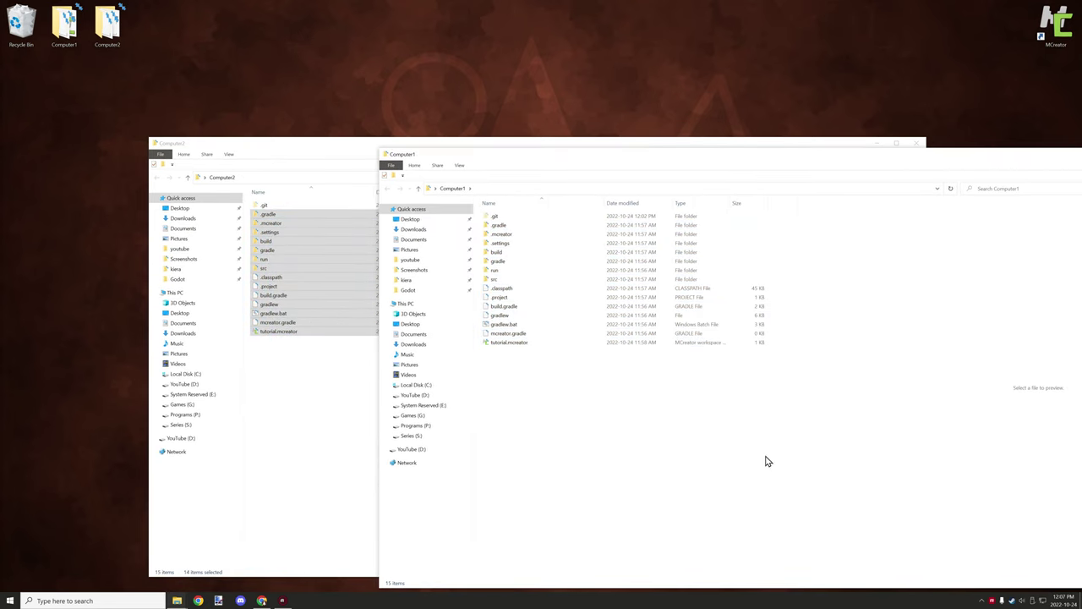
pyautogui.moveTo(662, 159); pyautogui.dragTo(381, 109)
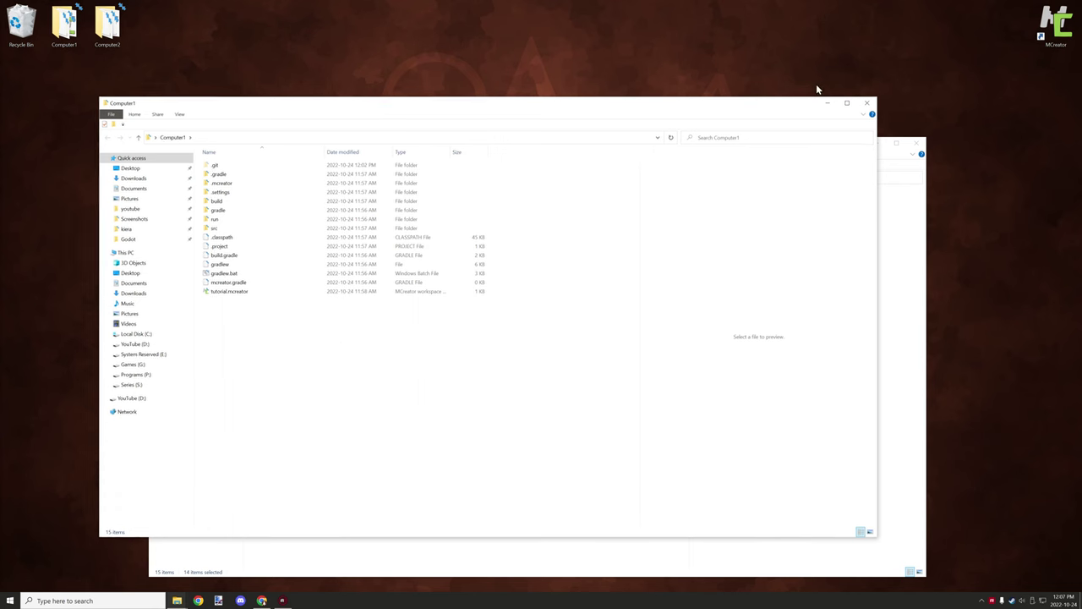
pyautogui.click(866, 104)
# Launch MCreator, load tutorial.mcreator from the Computer2 folder as a workspace, and close MCreator.
pyautogui.doubleClick(1062, 19)
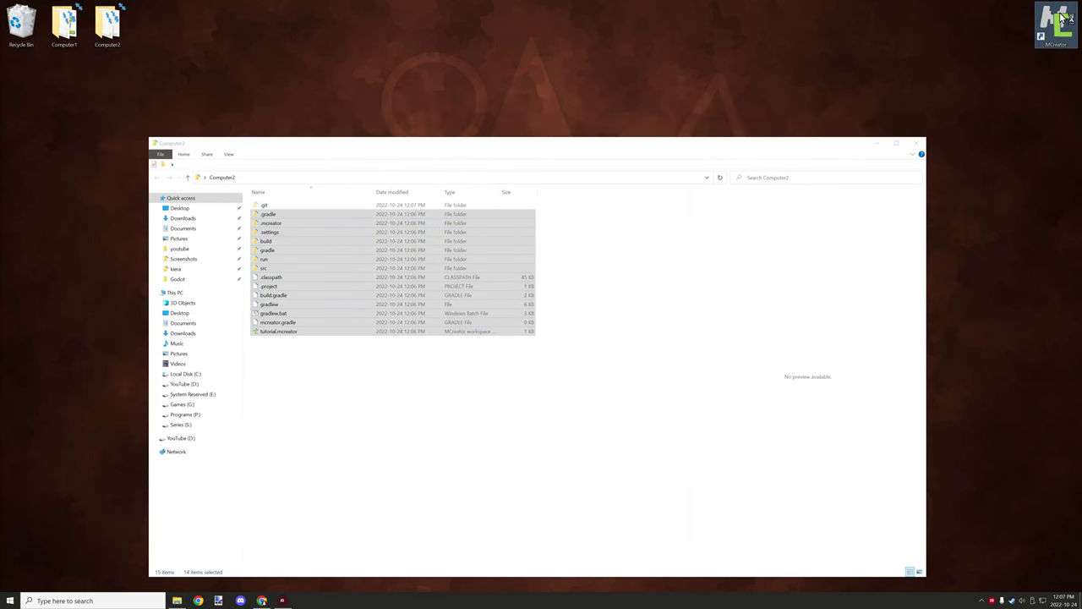
pyautogui.click(315, 355)
pyautogui.moveTo(332, 150); pyautogui.dragTo(254, 372)
pyautogui.moveTo(182, 554); pyautogui.dragTo(565, 226)
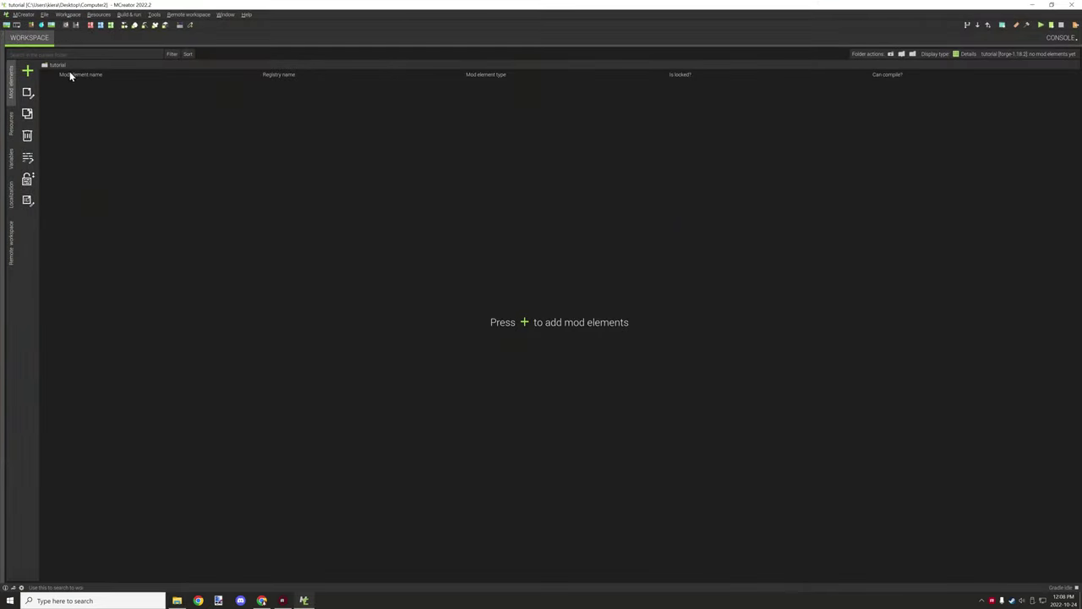
pyautogui.click(1034, 5)
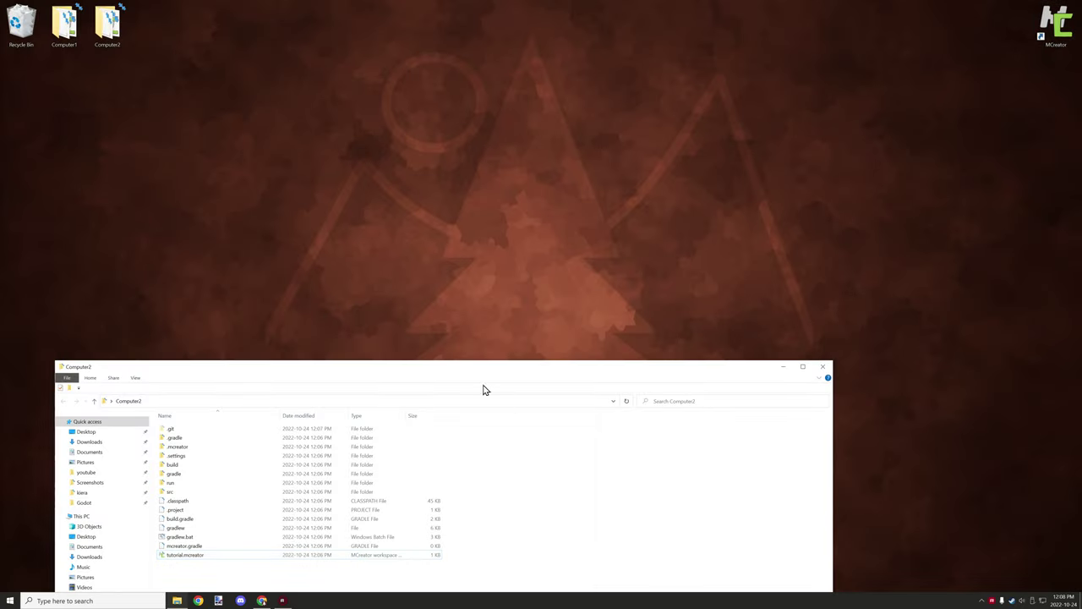
pyautogui.moveTo(471, 365); pyautogui.dragTo(519, 115)
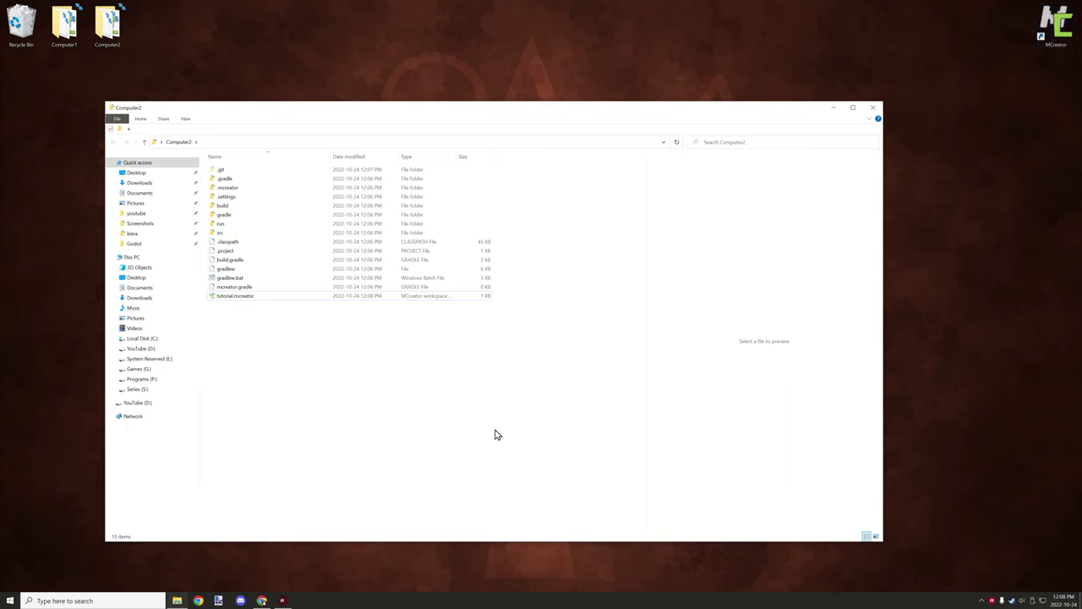
# Open GitHub Desktop and switch the current repository to the other TutorialOne tutorial clone.
pyautogui.click(9, 600)
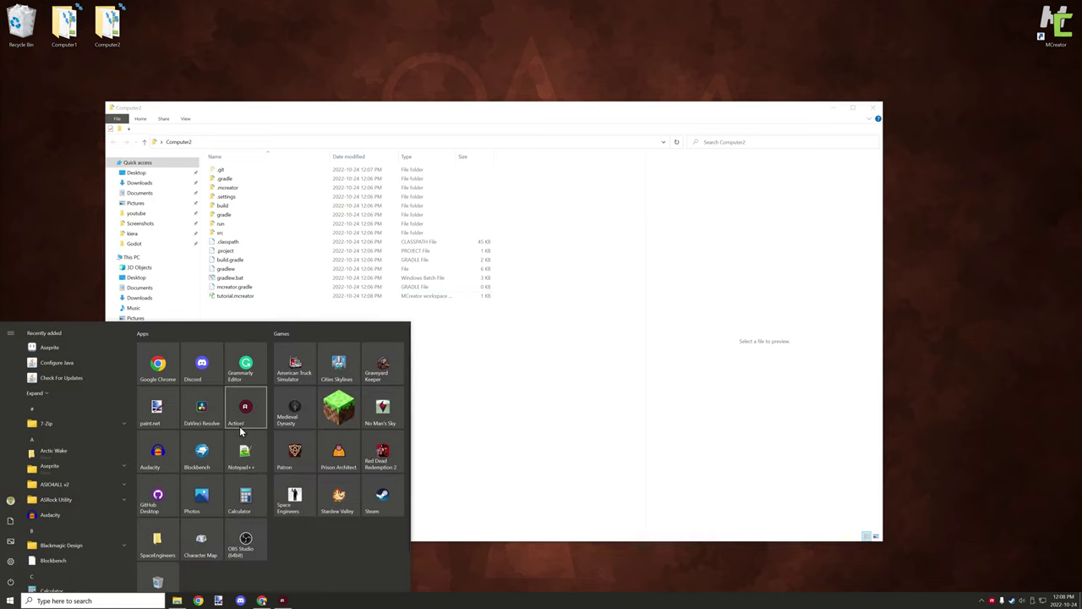
pyautogui.press('Escape')
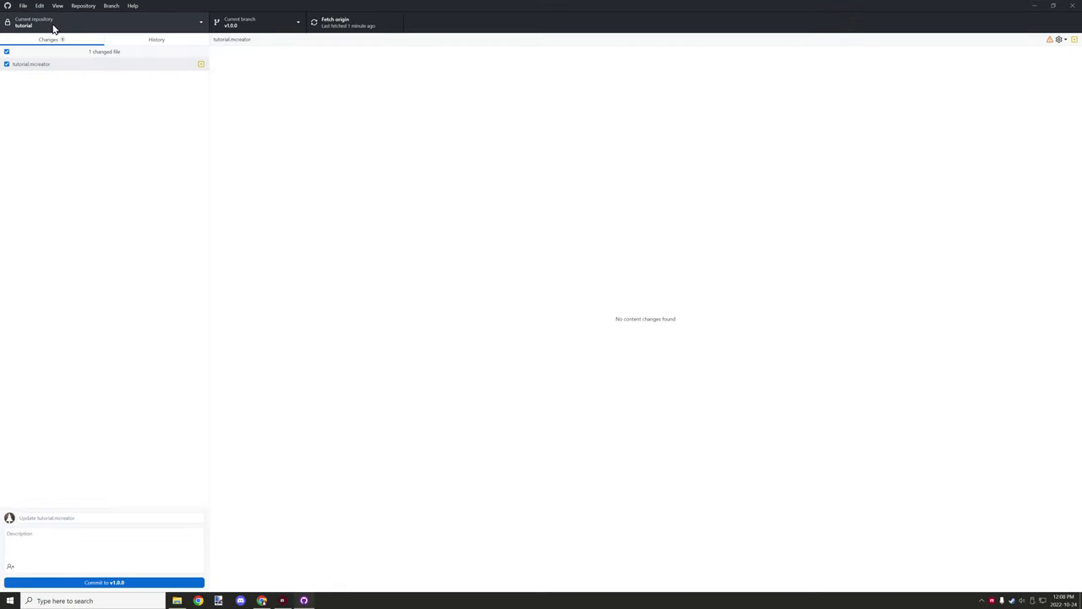
pyautogui.click(53, 29)
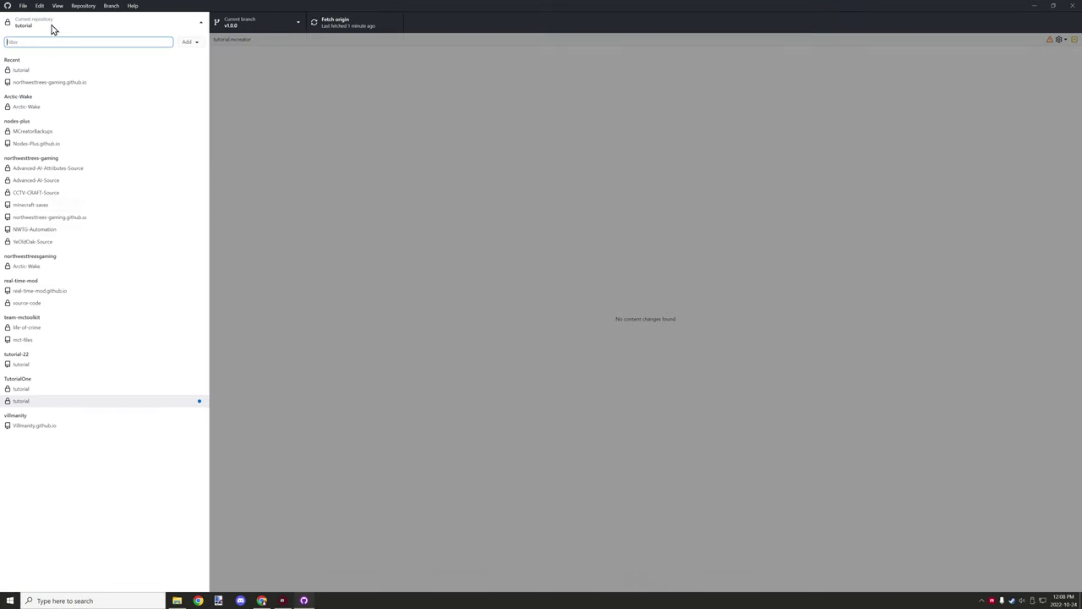
pyautogui.click(38, 392)
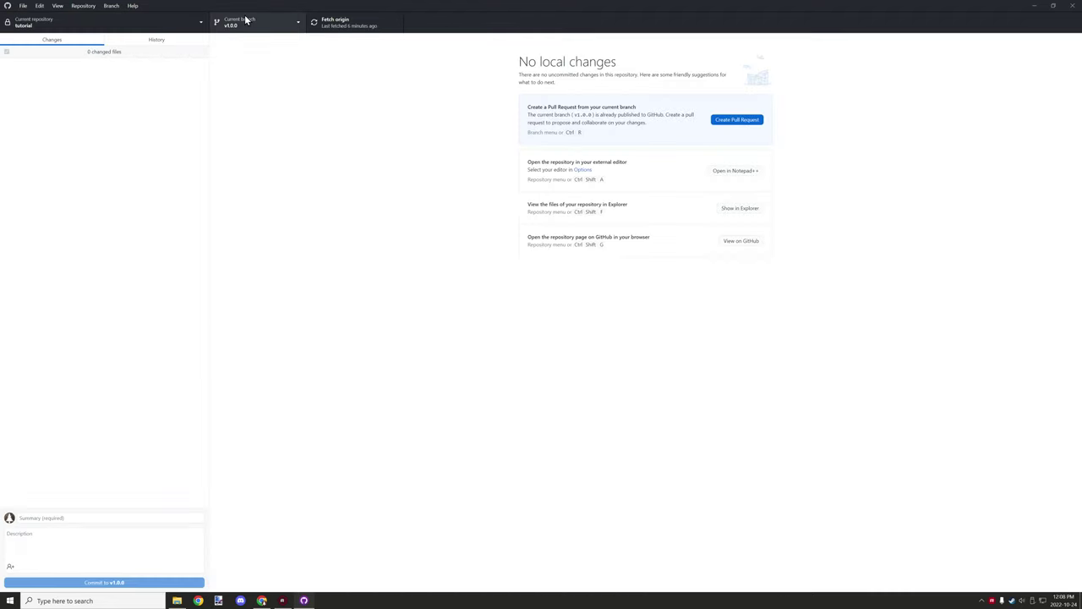
# Create a new branch named dirt based on v1.0.0.
pyautogui.click(246, 20)
pyautogui.click(347, 58)
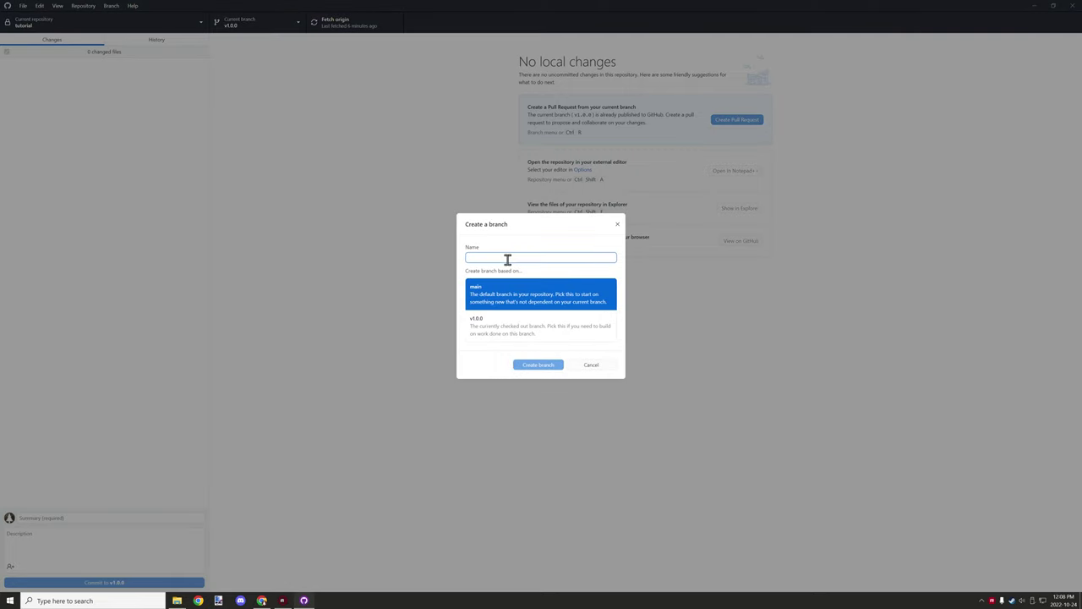
pyautogui.write('dn')
pyautogui.click(498, 329)
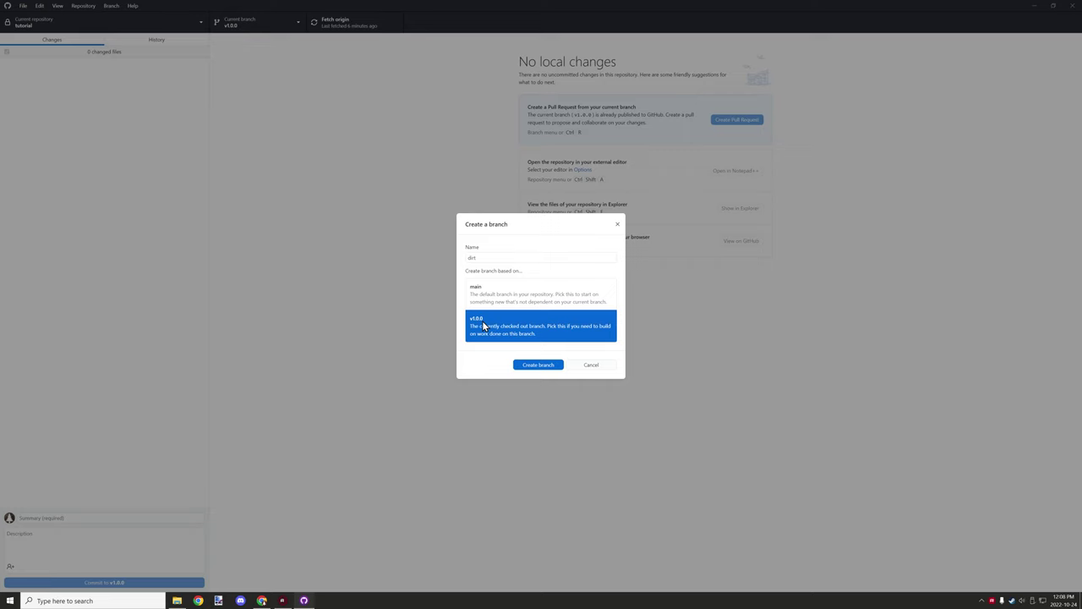
pyautogui.click(541, 365)
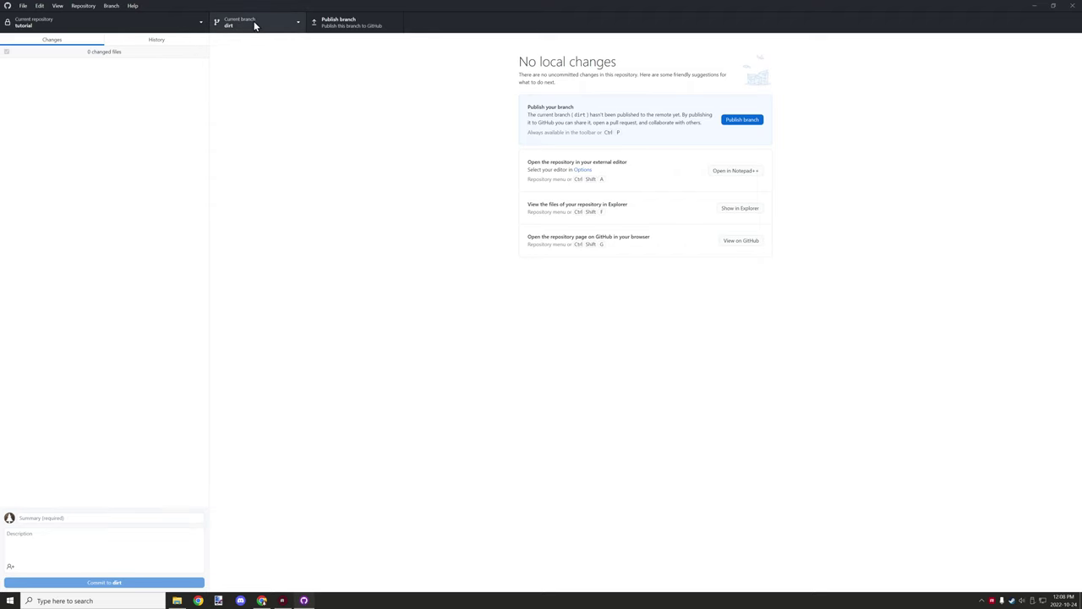
# Check the tutorial repository's branch list and close GitHub Desktop.
pyautogui.click(239, 24)
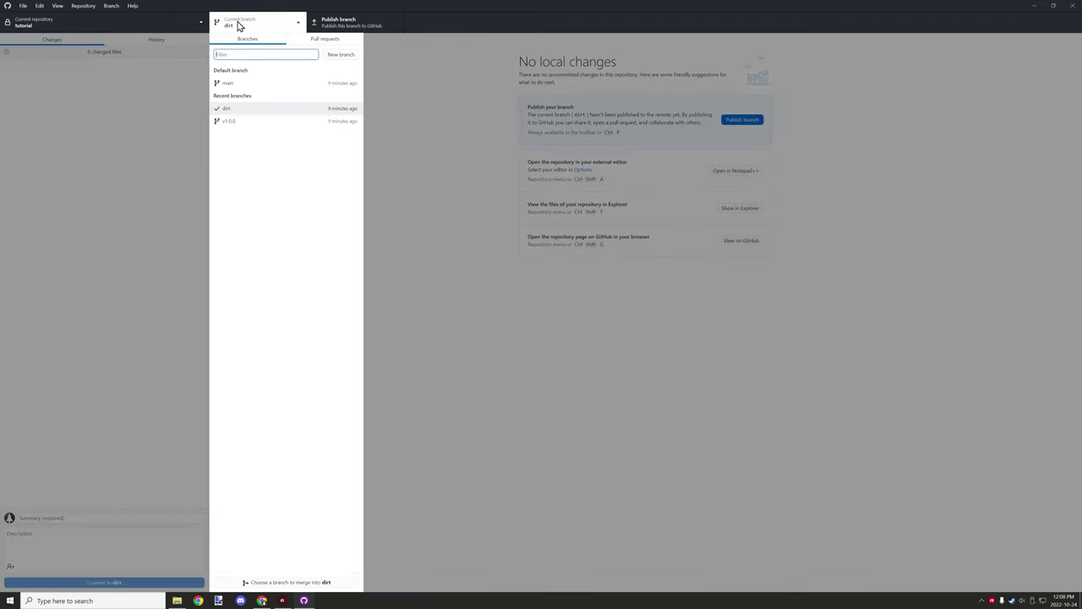
pyautogui.click(449, 69)
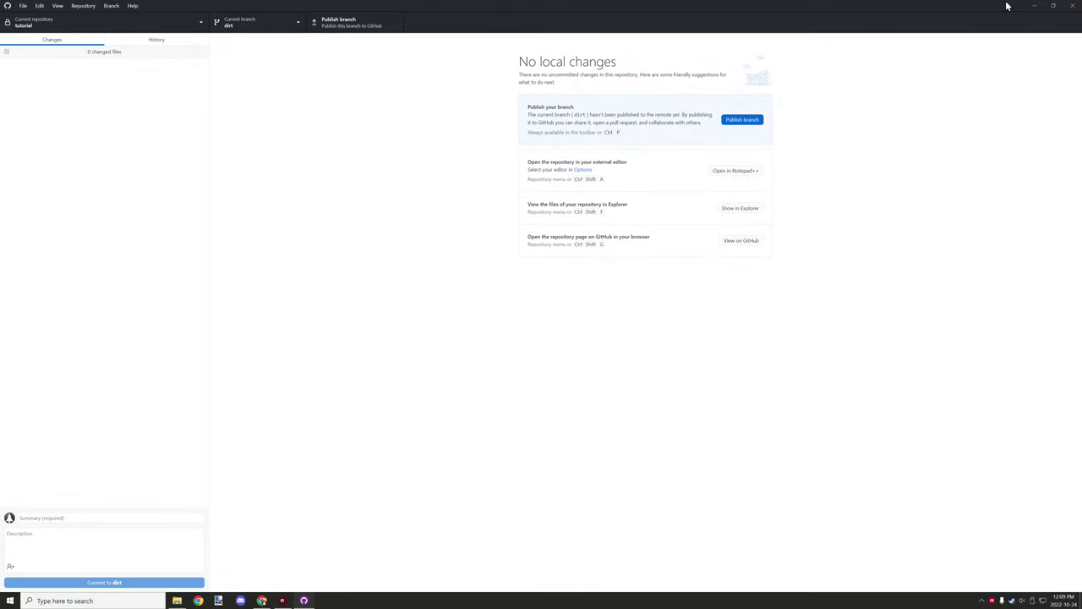
pyautogui.click(1071, 6)
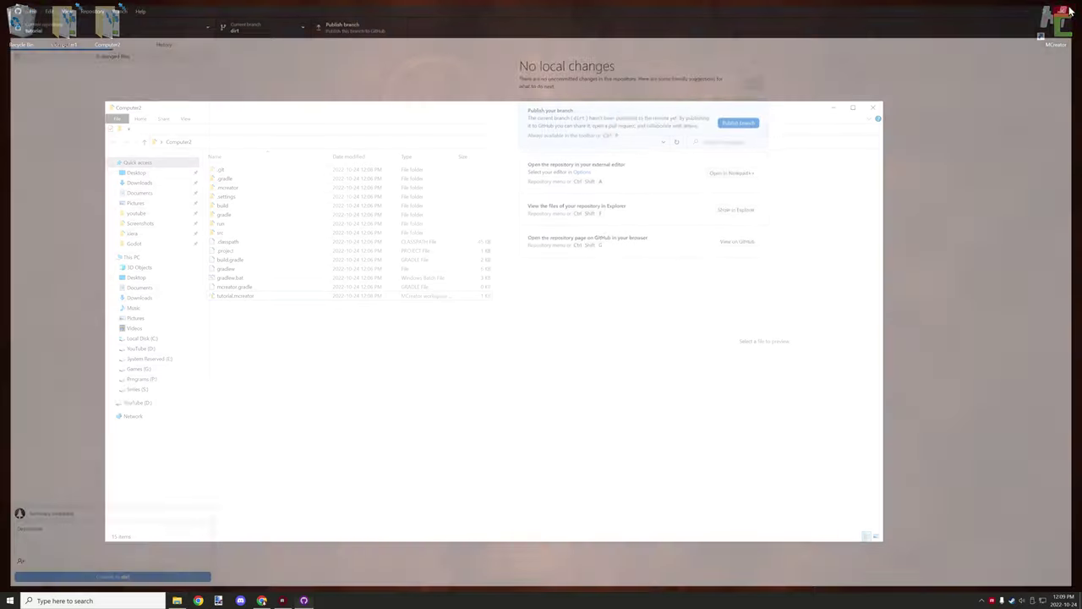
# Launch MCreator and open the recent tutorial workspace stored in the Computer1 folder.
pyautogui.click(1049, 24)
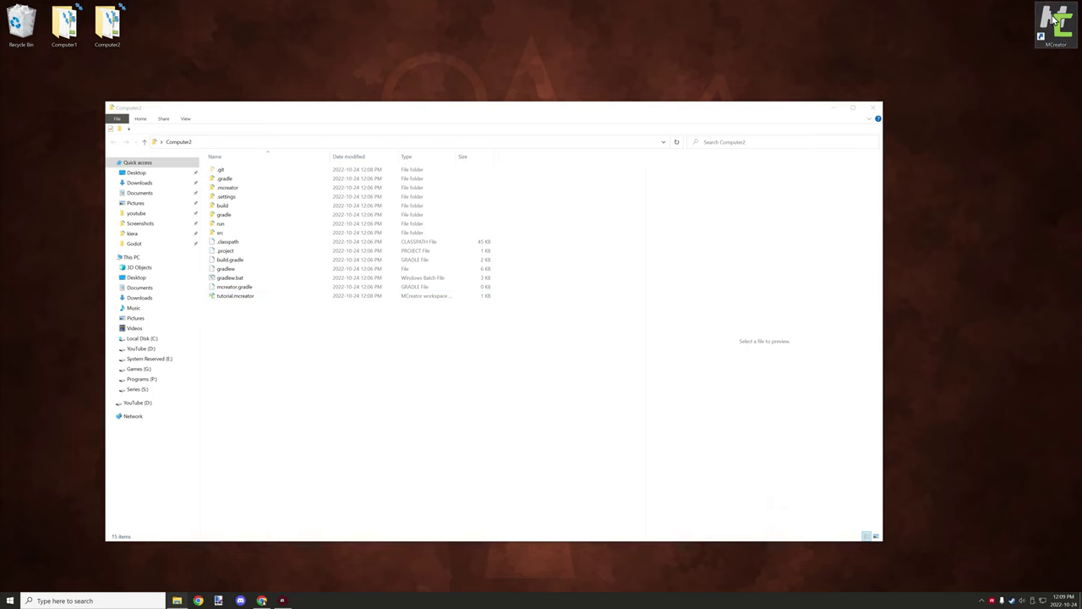
pyautogui.click(1047, 21)
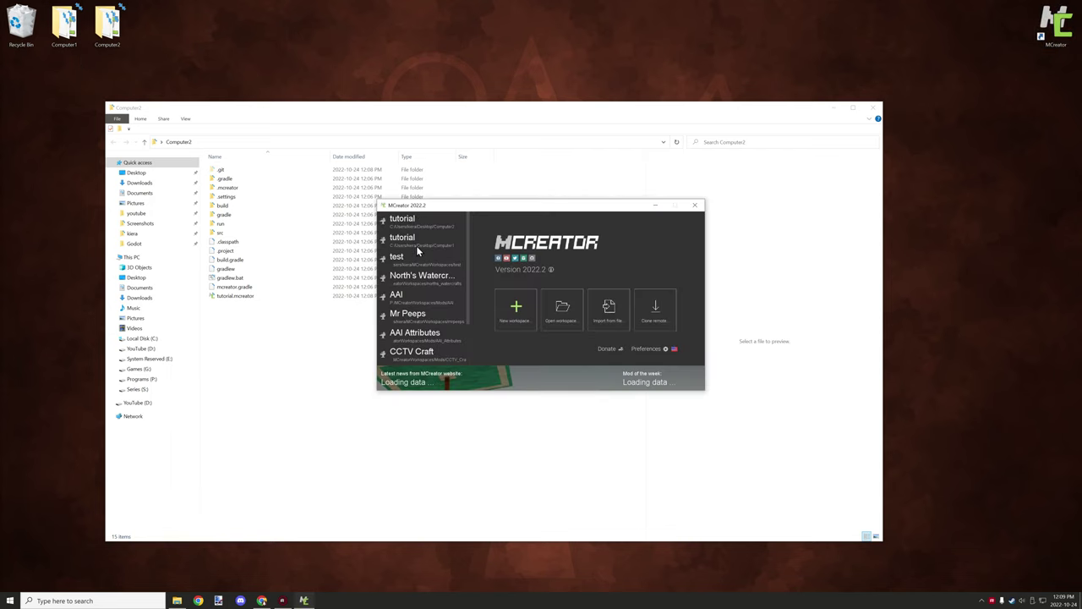
pyautogui.doubleClick(415, 238)
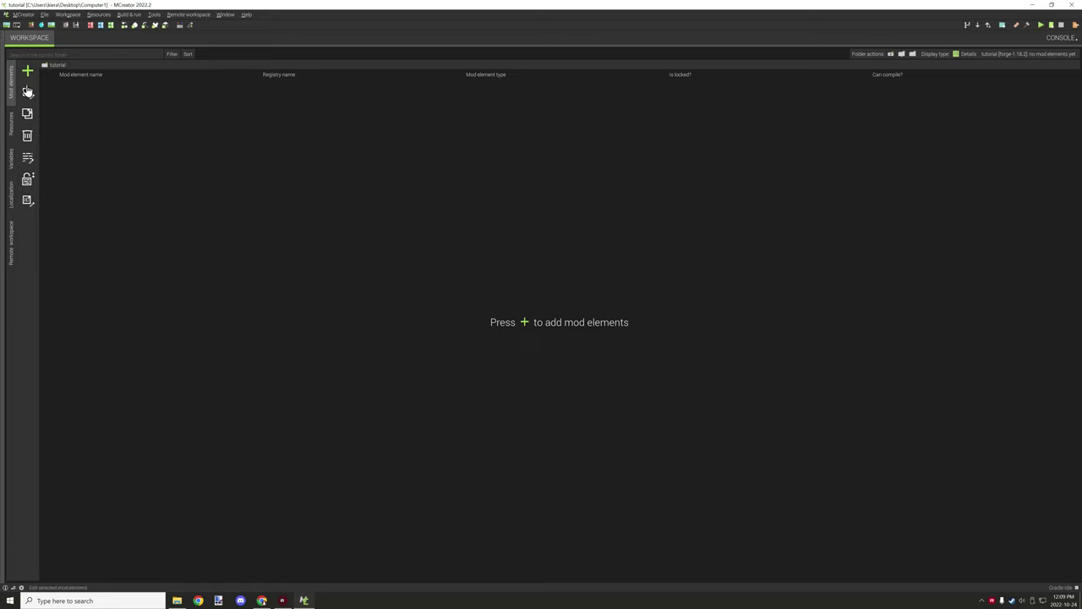
# Import the dirt PNG file from the desktop into the workspace resources as a block texture.
pyautogui.click(11, 123)
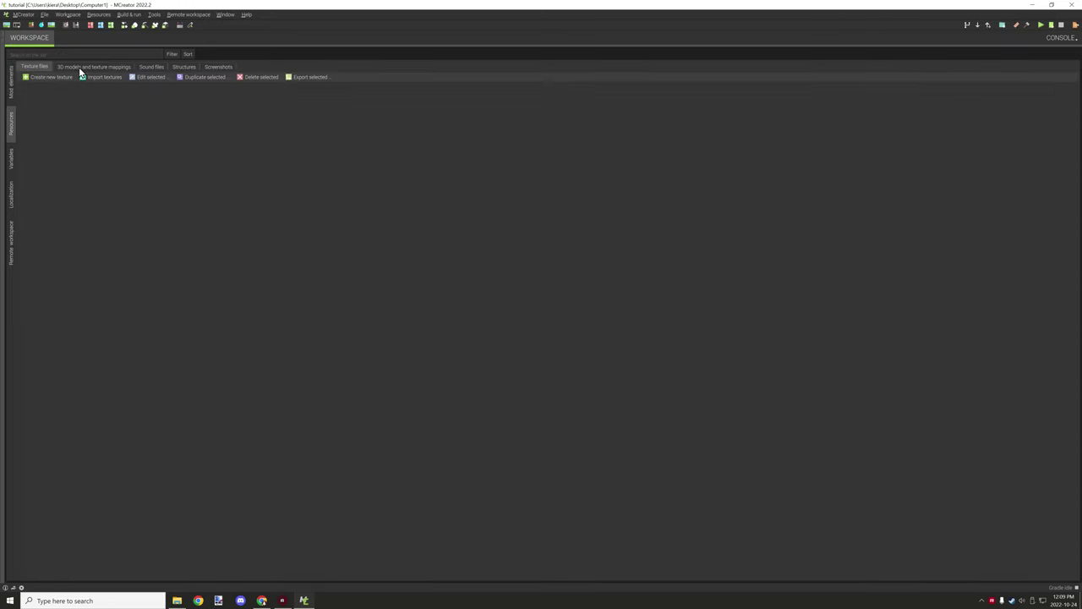
pyautogui.click(91, 78)
pyautogui.click(98, 88)
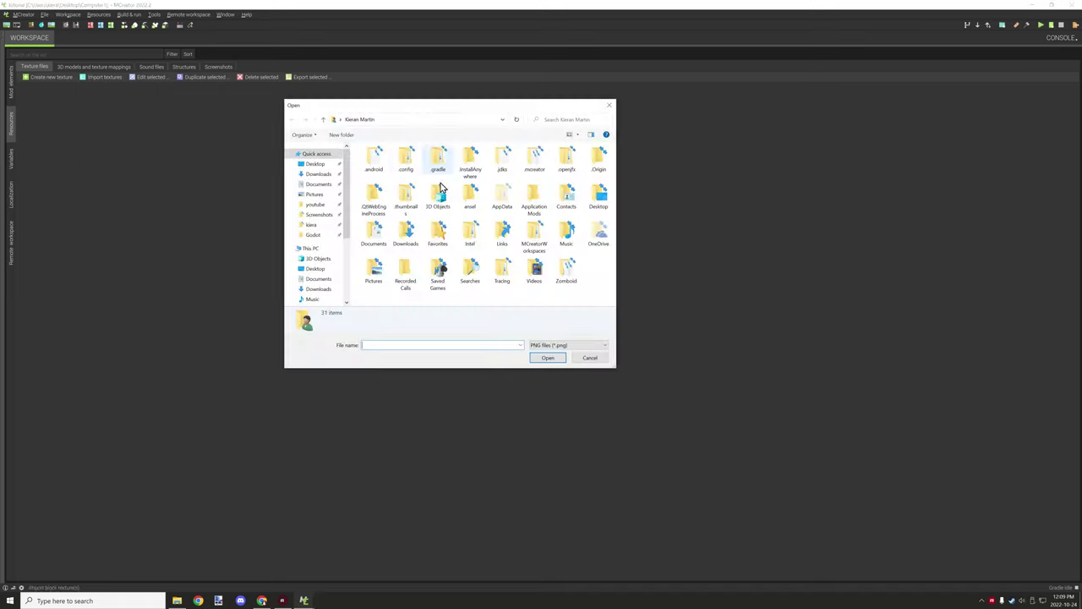
pyautogui.click(316, 163)
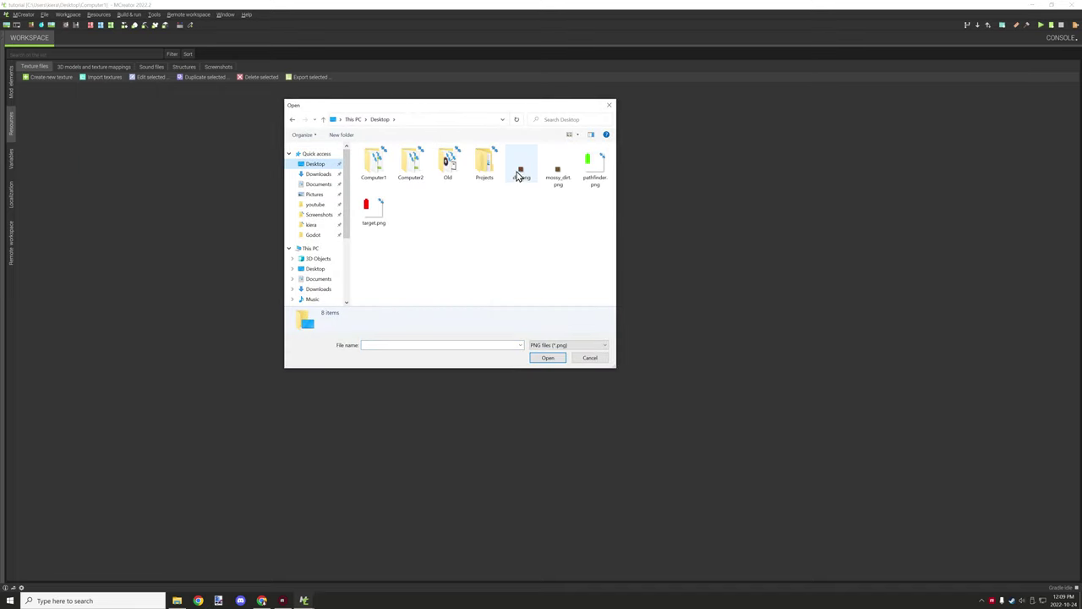
pyautogui.click(521, 168)
pyautogui.click(547, 357)
# Add a new Block mod element named BlockOfDirt.
pyautogui.click(10, 82)
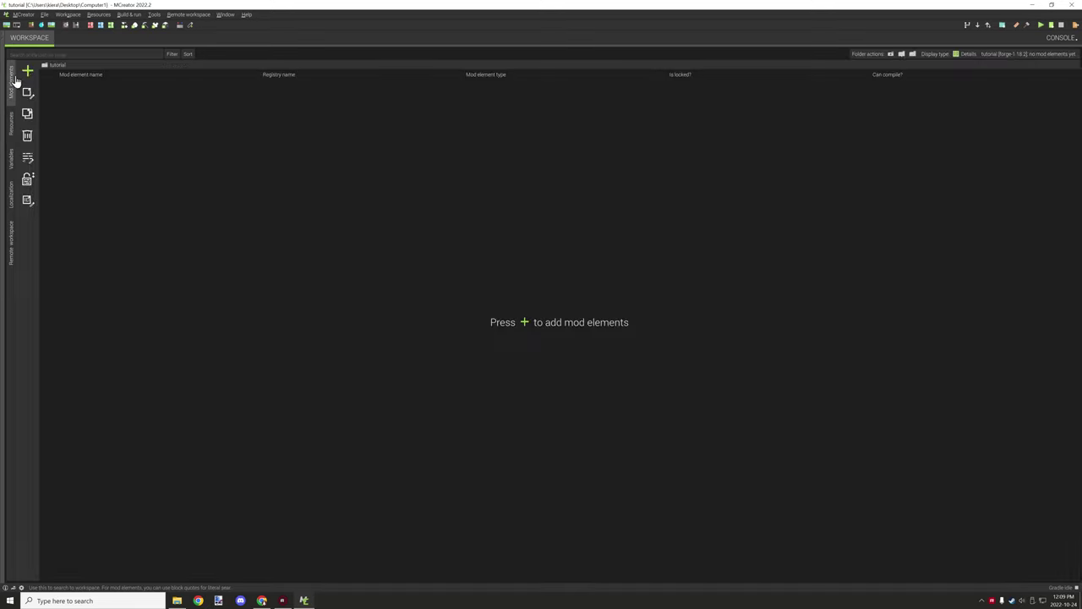
pyautogui.click(27, 72)
pyautogui.click(61, 110)
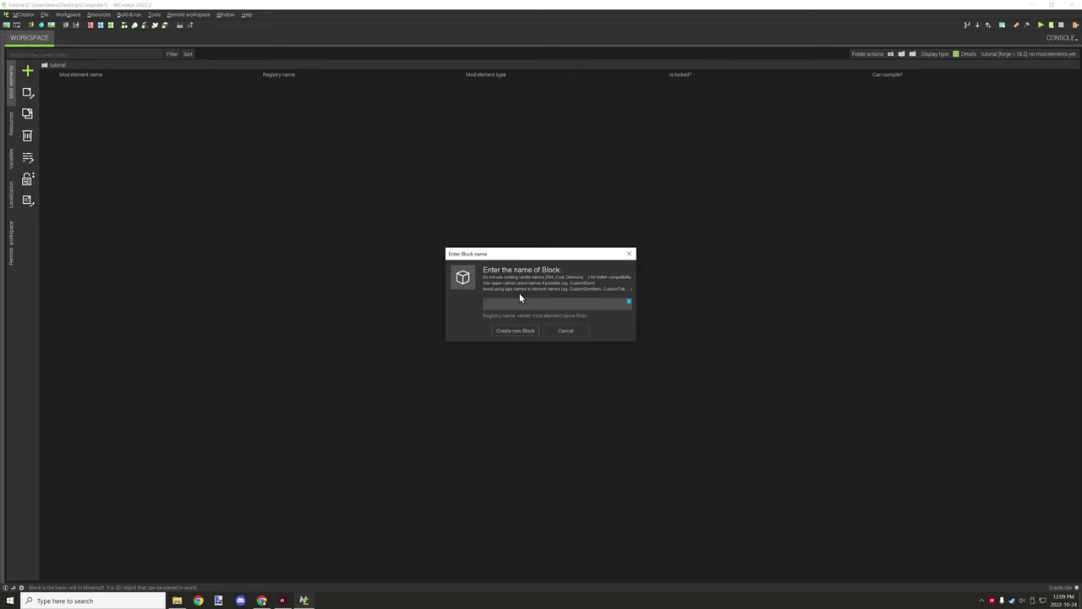
pyautogui.write('Block')
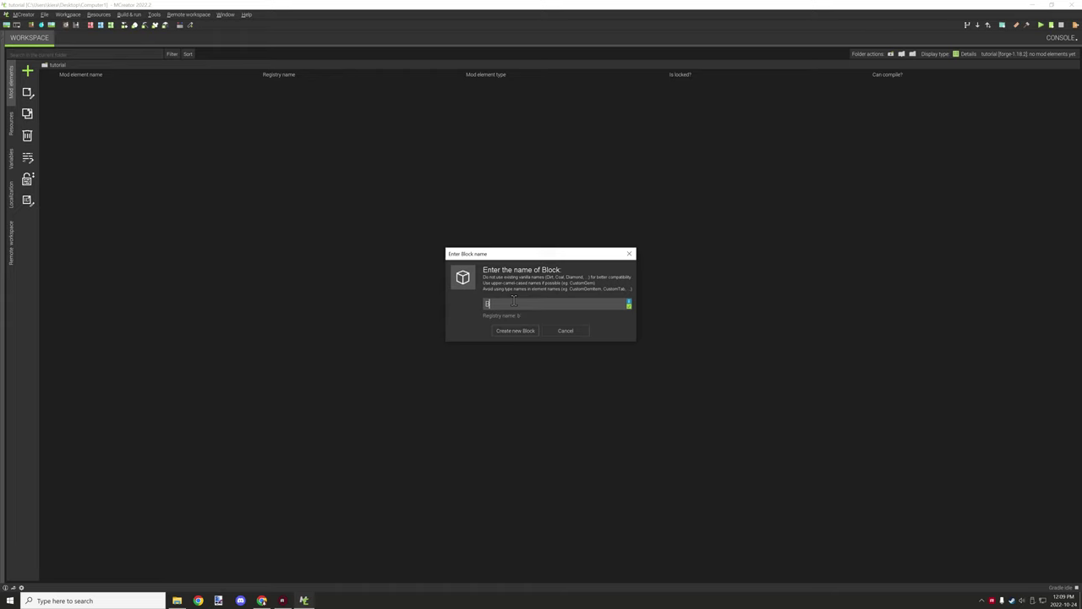
pyautogui.press('BackSpace')
pyautogui.write('B')
pyautogui.click(507, 330)
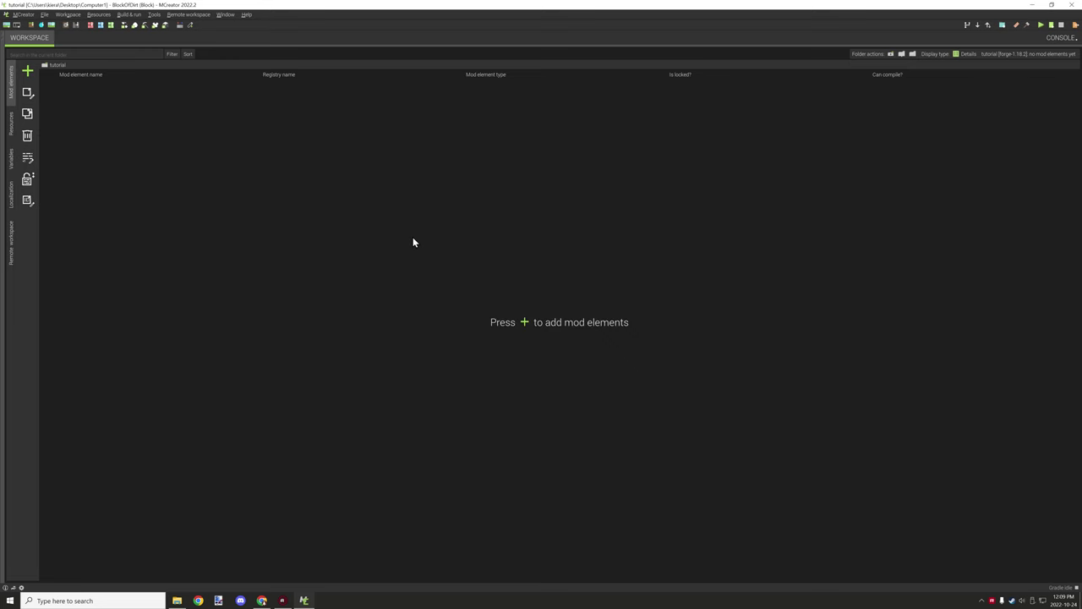
# Apply the imported dirt texture to all faces of the block and set its material to EARTH.
pyautogui.click(334, 253)
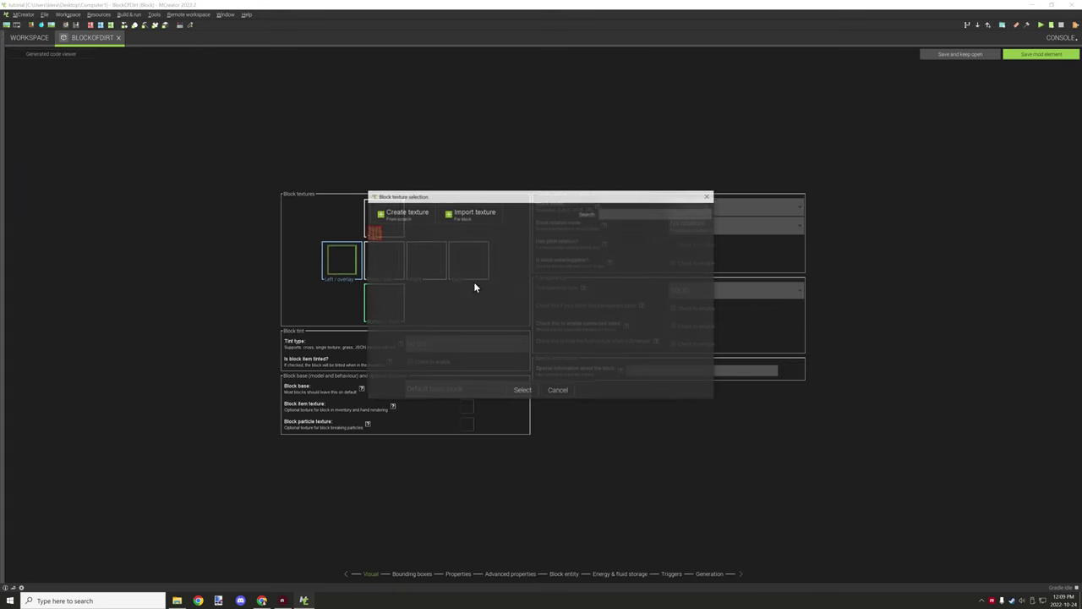
pyautogui.click(511, 389)
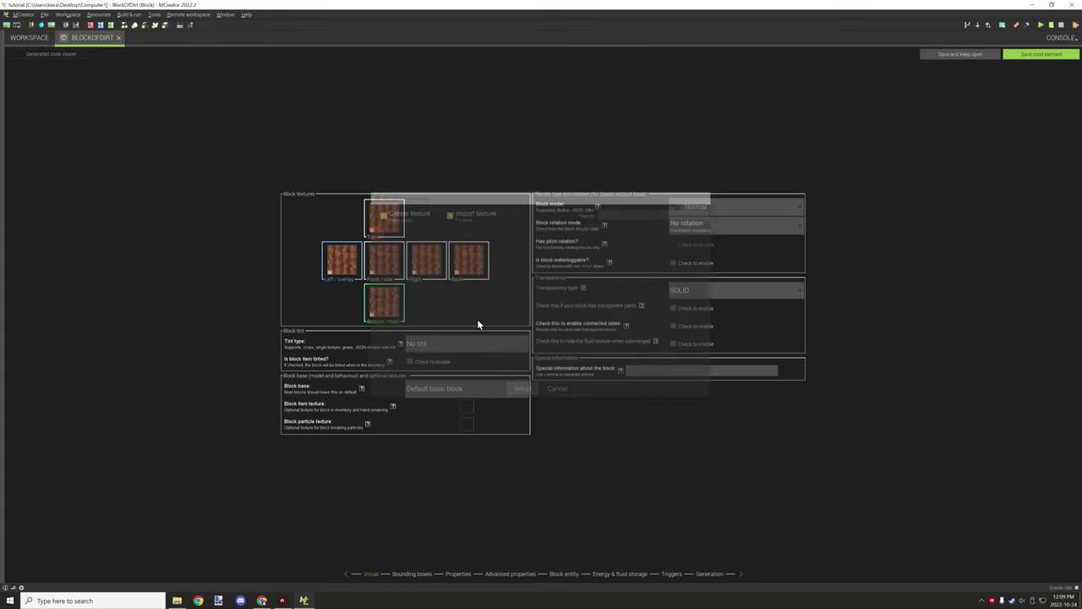
pyautogui.click(458, 574)
pyautogui.click(441, 208)
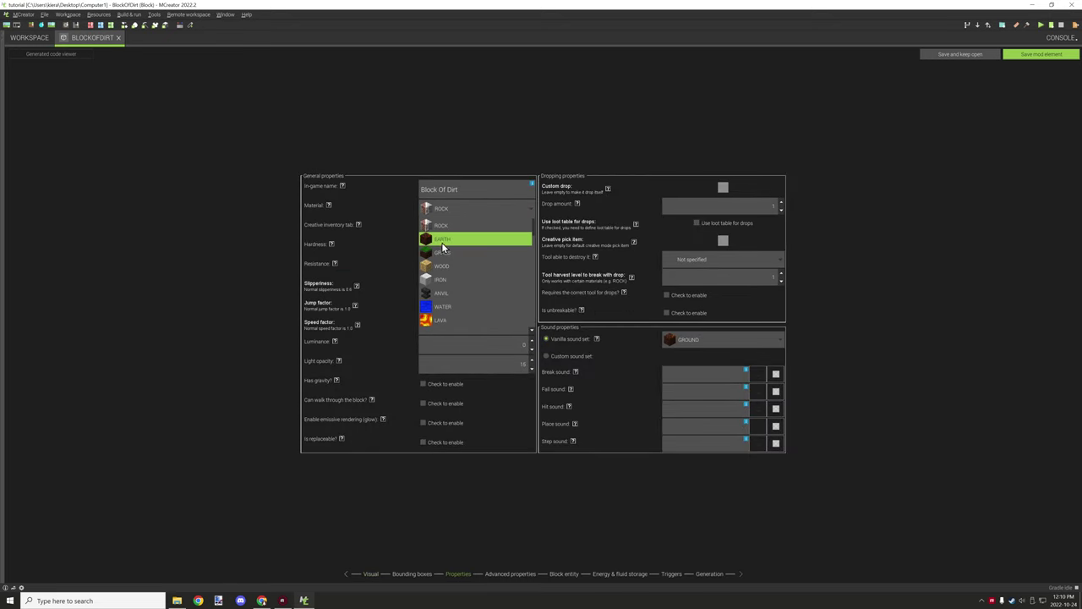
pyautogui.click(437, 238)
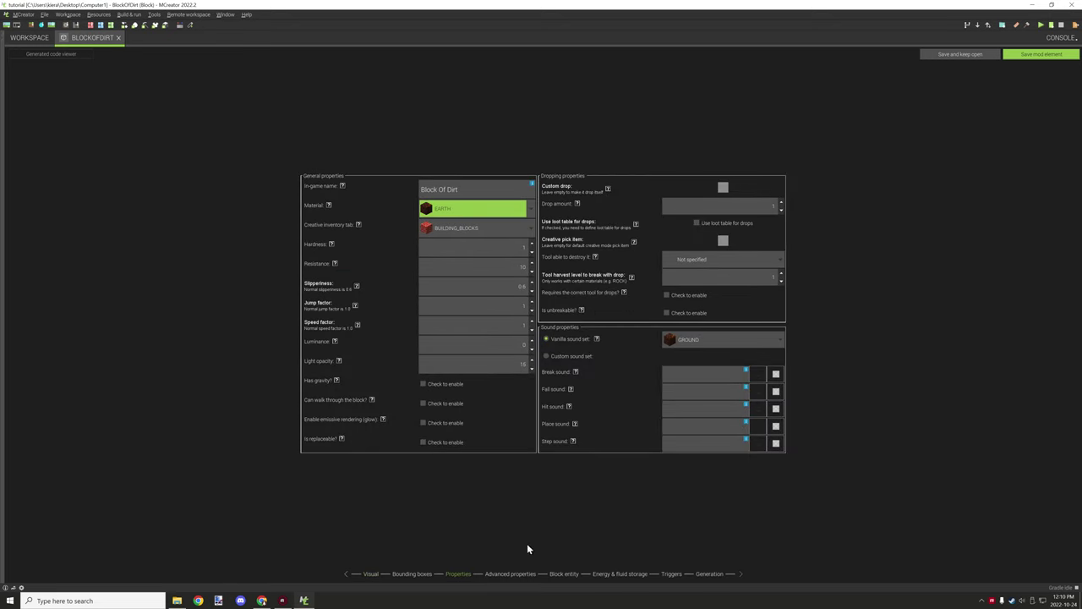
# Set the BlockOfDirt block's color on the map to DIRT in its advanced properties.
pyautogui.click(510, 574)
pyautogui.click(562, 574)
pyautogui.click(525, 575)
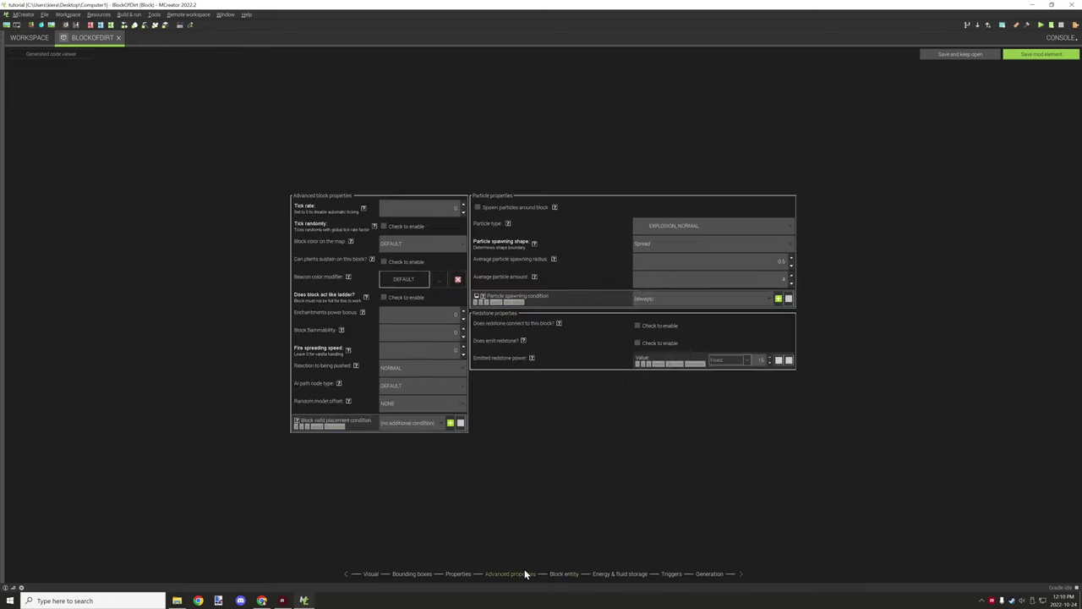
pyautogui.click(406, 244)
pyautogui.scroll(-1, 391, 278)
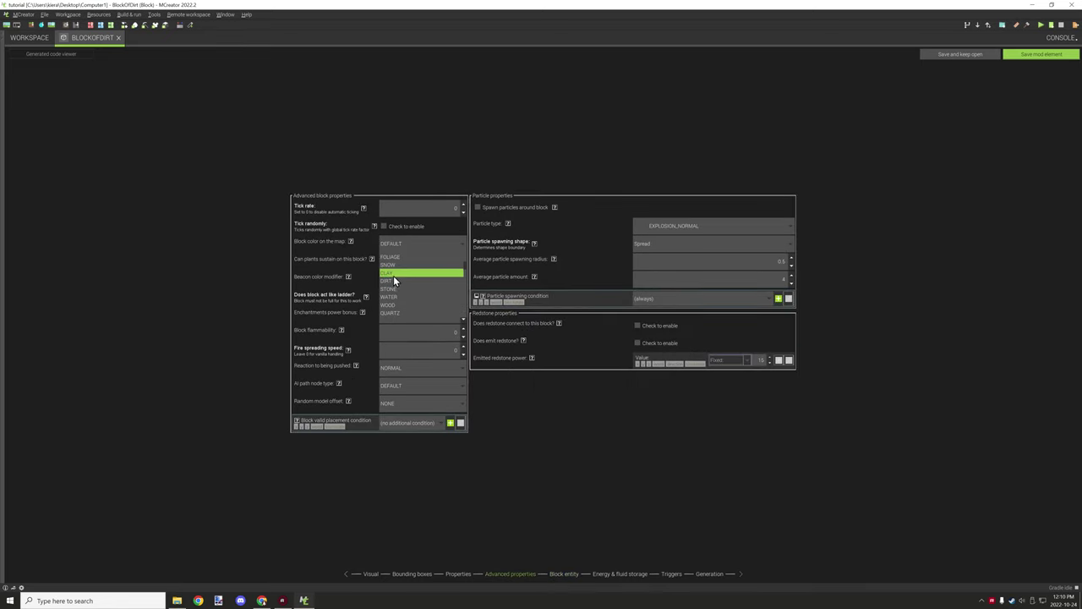
pyautogui.click(393, 278)
# Add Surface to the dimensions the block generates in.
pyautogui.click(566, 575)
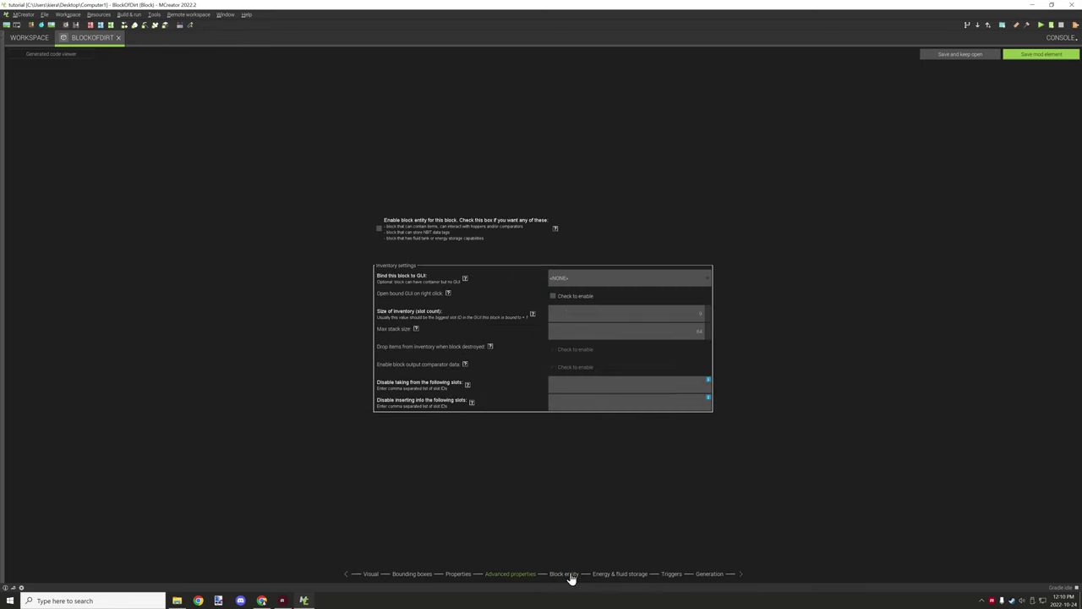
pyautogui.click(672, 574)
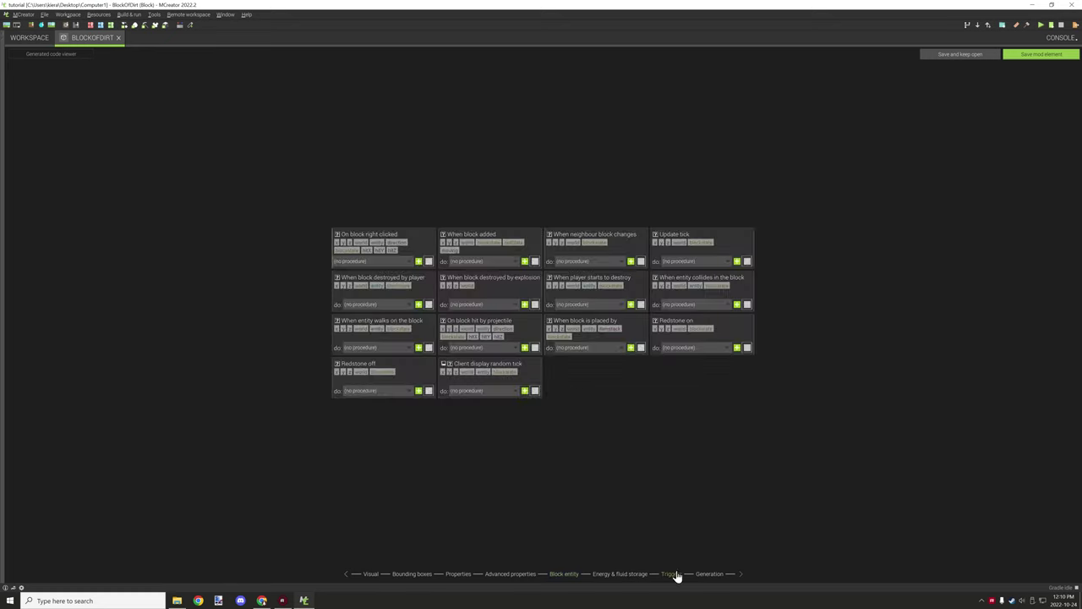
pyautogui.click(717, 575)
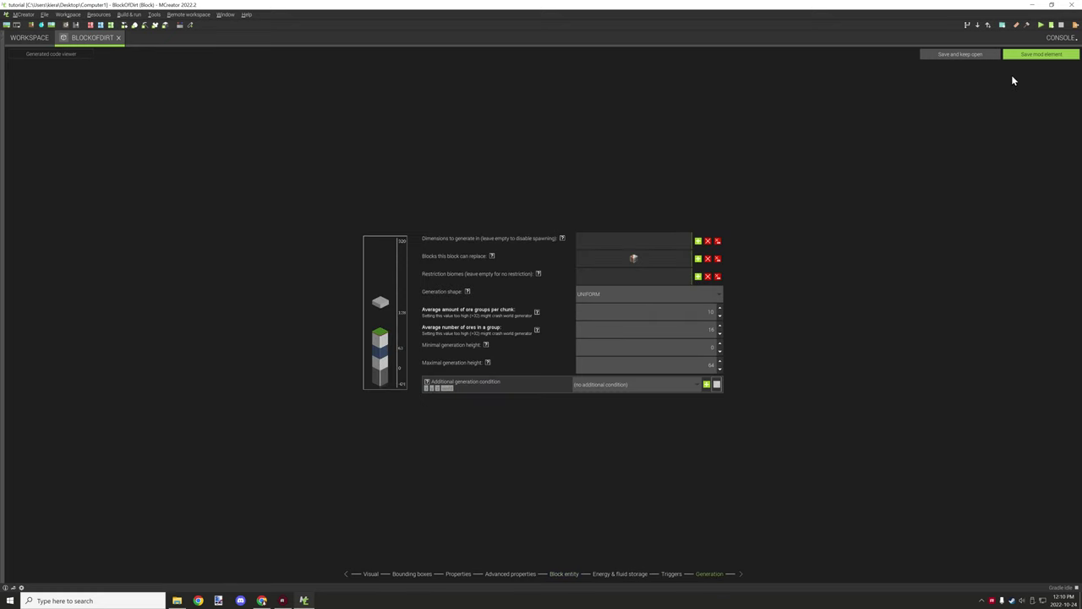
pyautogui.click(698, 242)
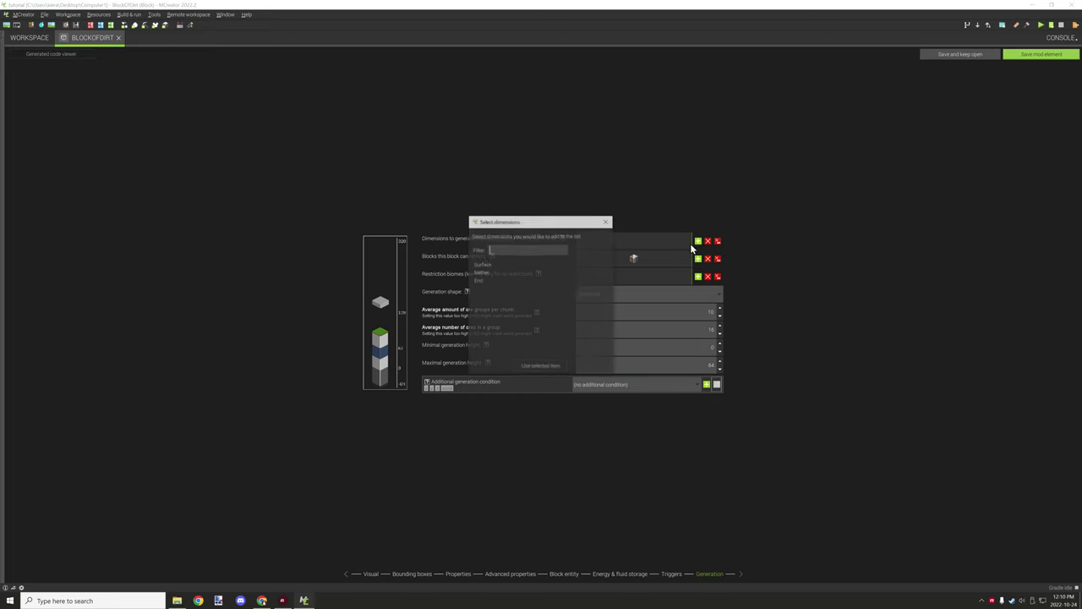
pyautogui.click(482, 264)
pyautogui.click(549, 366)
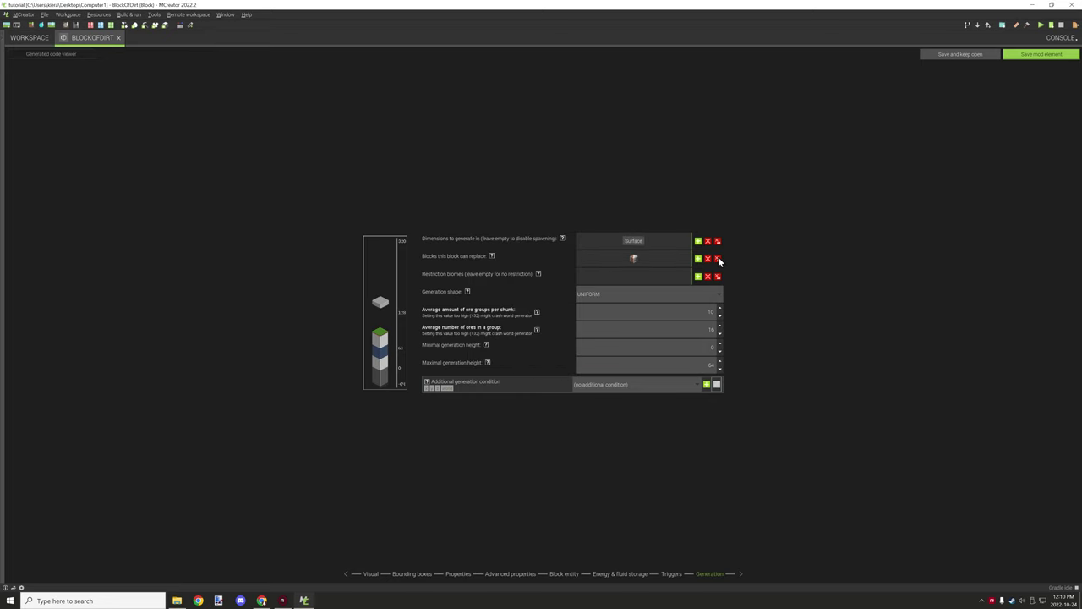
# Clear the blocks this block can replace, add a different block to that list and save the mod element.
pyautogui.click(718, 259)
pyautogui.click(698, 258)
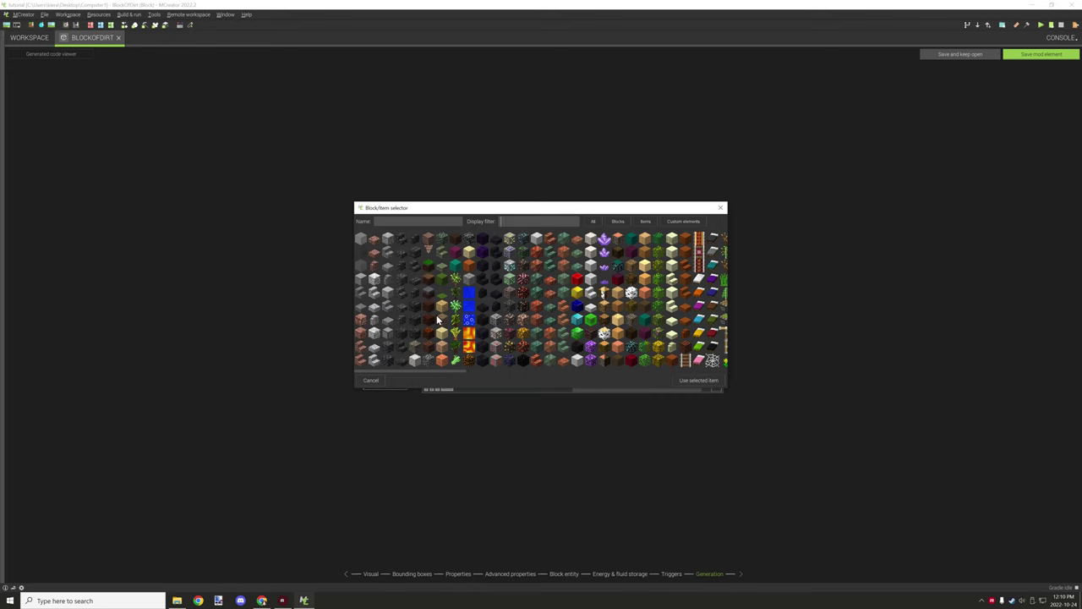
pyautogui.click(436, 309)
pyautogui.click(690, 382)
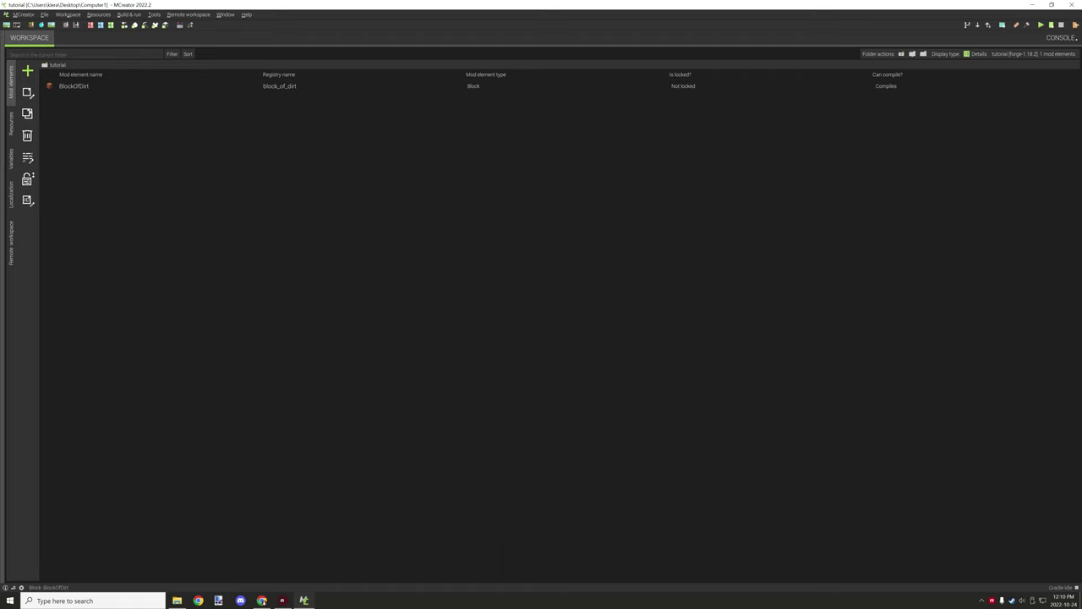
# Examine the console output to check the result of the Gradle build.
pyautogui.click(1062, 38)
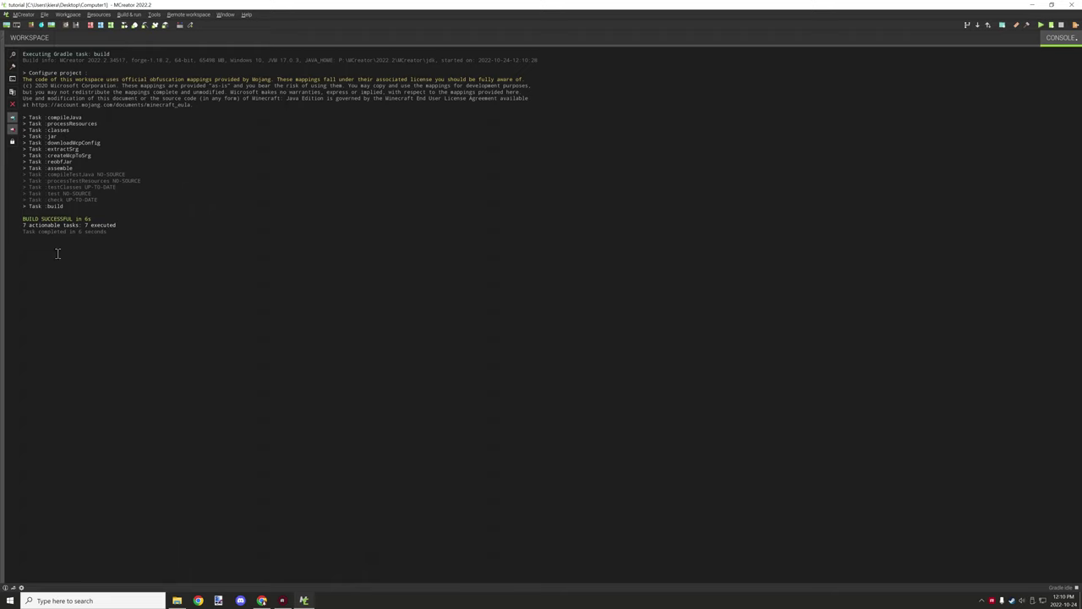
pyautogui.moveTo(138, 245); pyautogui.dragTo(16, 216)
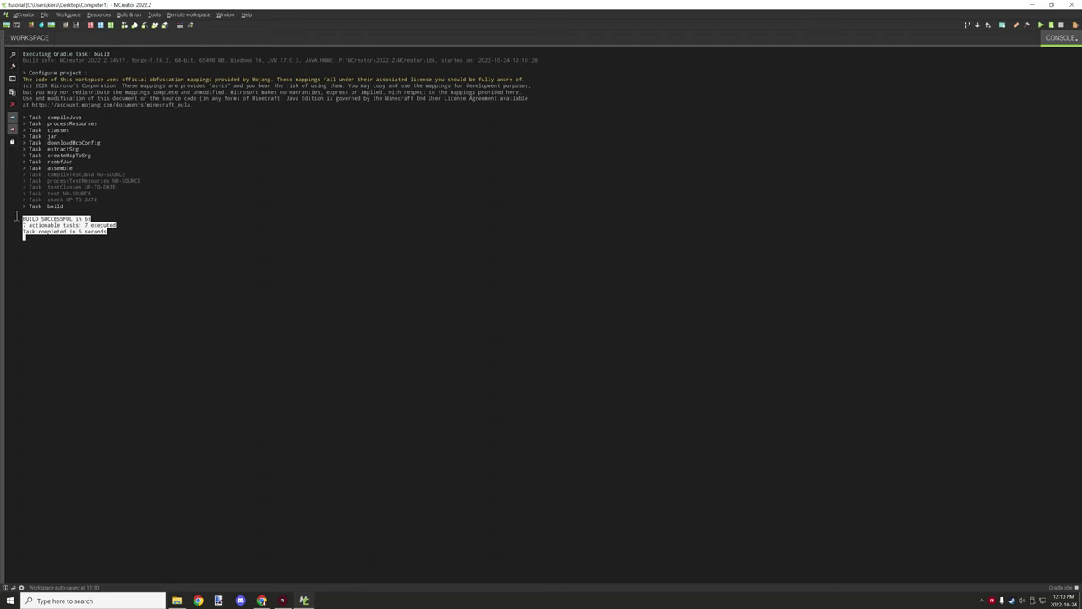
pyautogui.click(74, 220)
pyautogui.moveTo(121, 234); pyautogui.dragTo(22, 218)
pyautogui.click(102, 222)
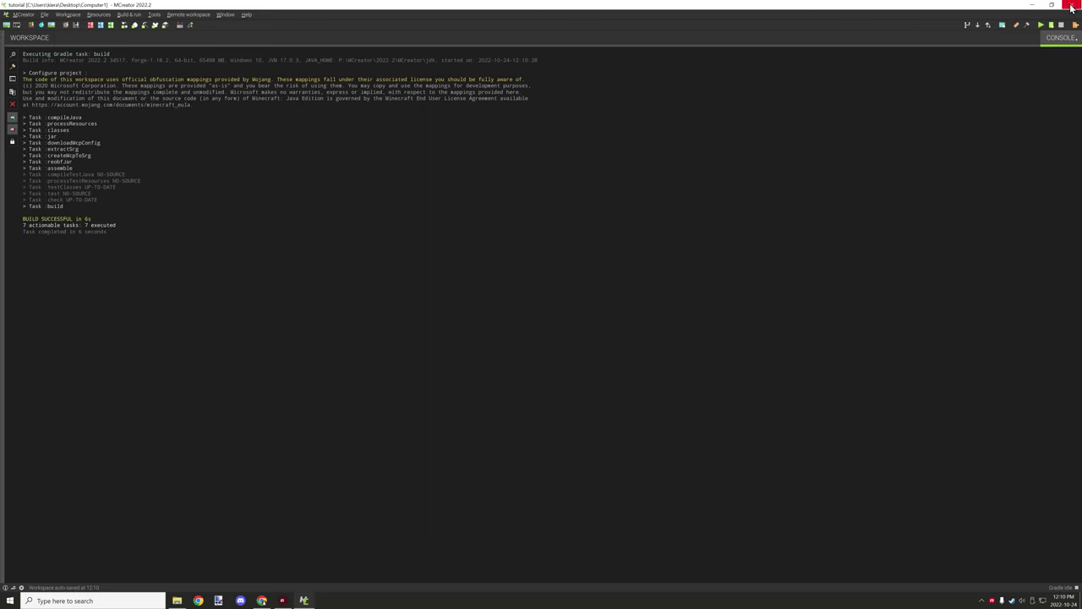
# Close MCreator and the Computer2 folder window, and switch to GitHub Desktop.
pyautogui.click(1072, 7)
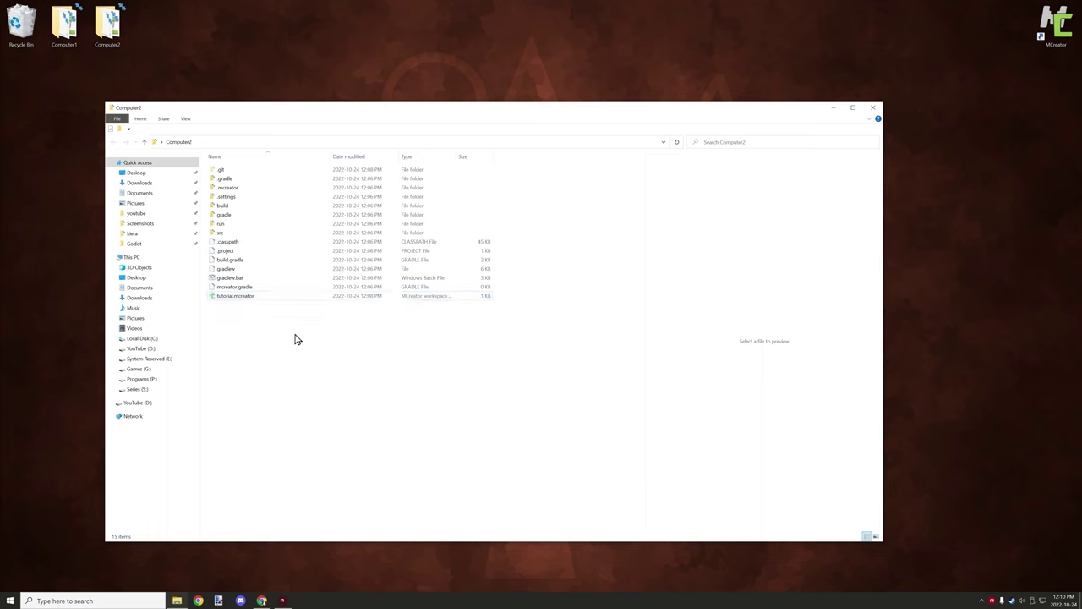
pyautogui.click(875, 108)
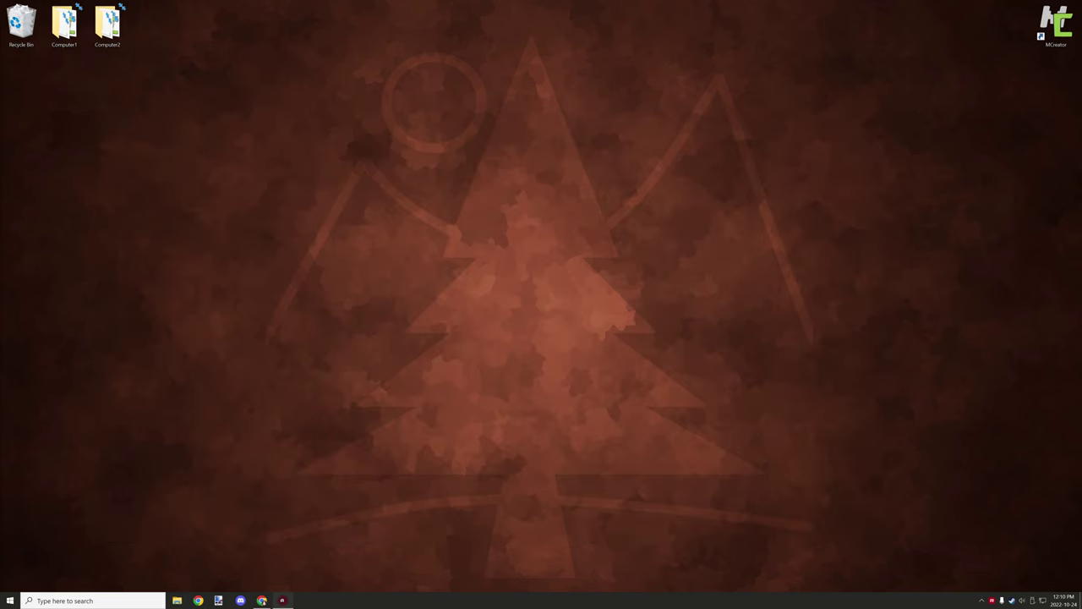
pyautogui.click(8, 600)
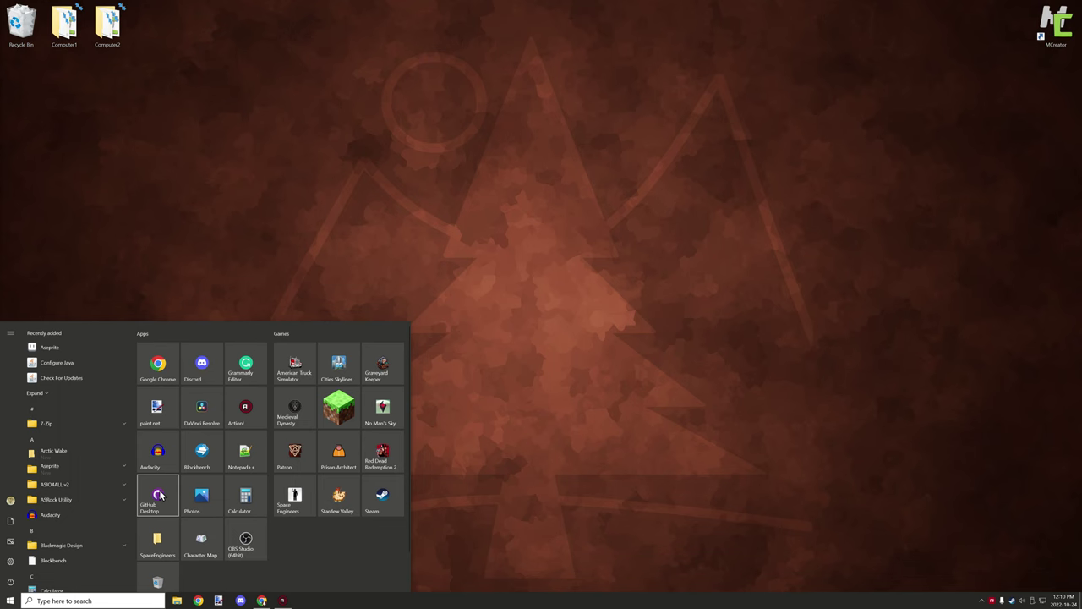
pyautogui.click(159, 495)
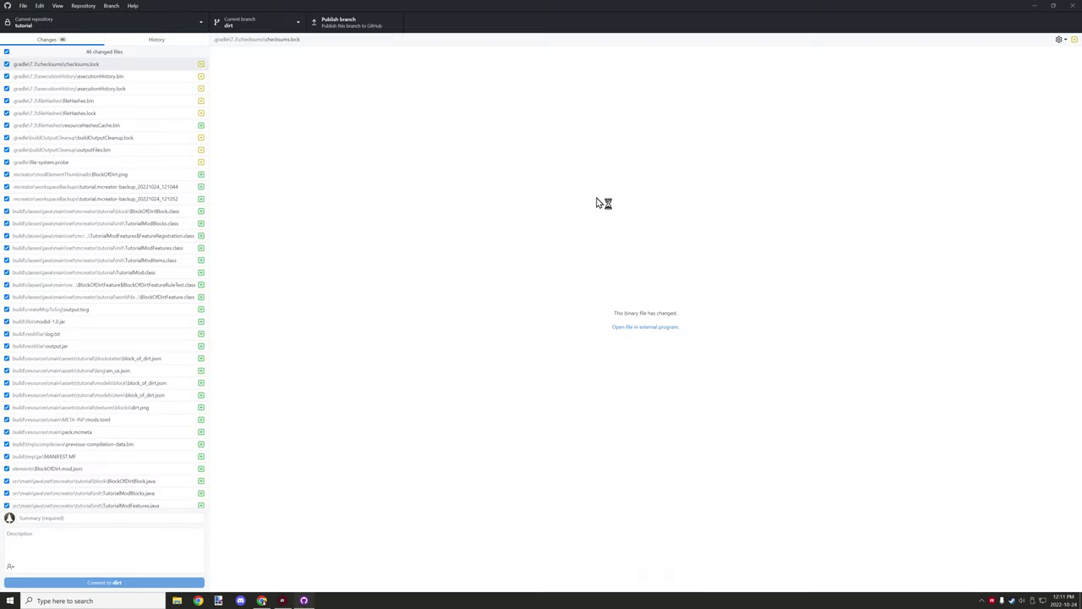
# Review the changed files and commit them all to the dirt branch with the summary "Add BlockOfDirt".
pyautogui.scroll(-3, 171, 85)
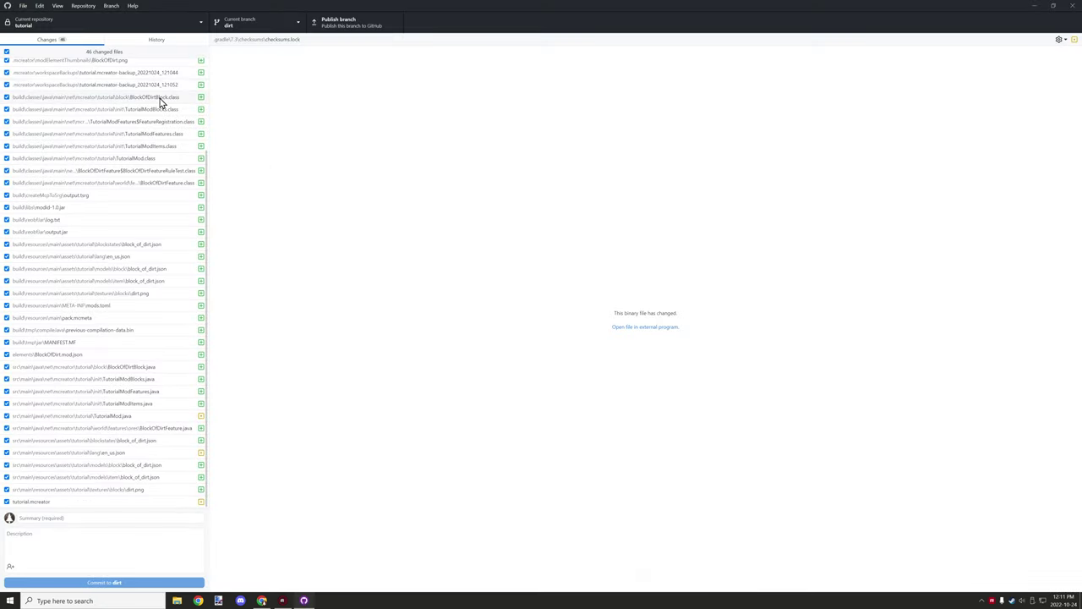
pyautogui.scroll(3, 156, 112)
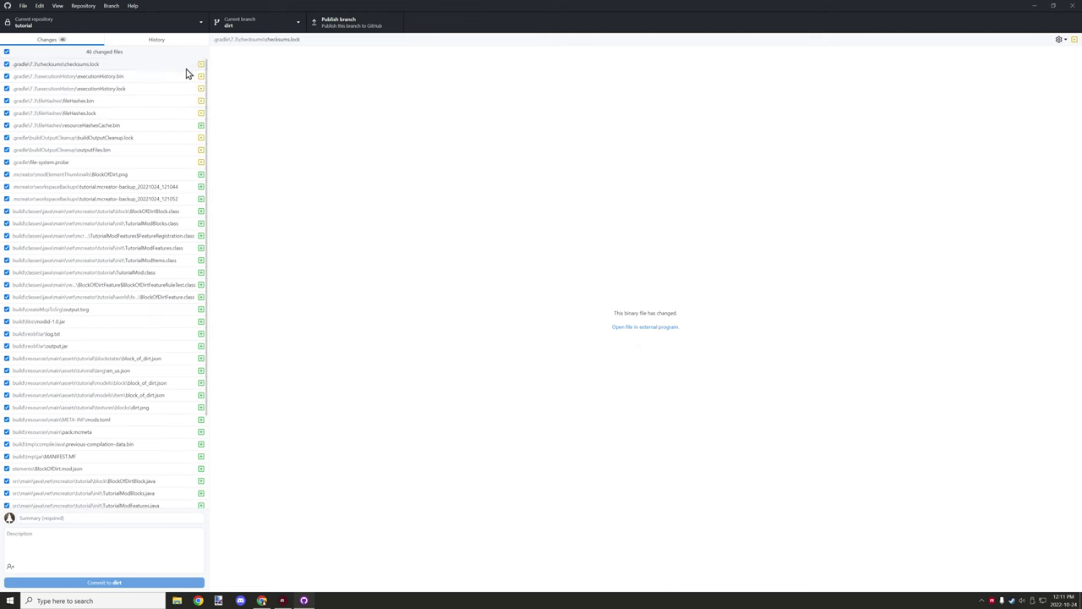
pyautogui.scroll(-3, 184, 129)
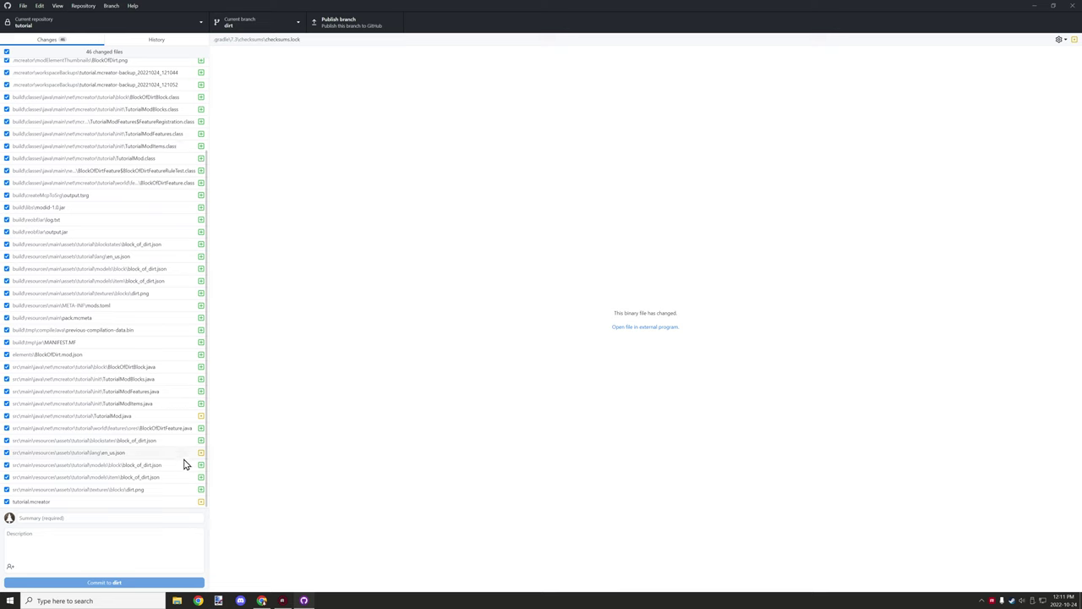
pyautogui.scroll(3, 169, 338)
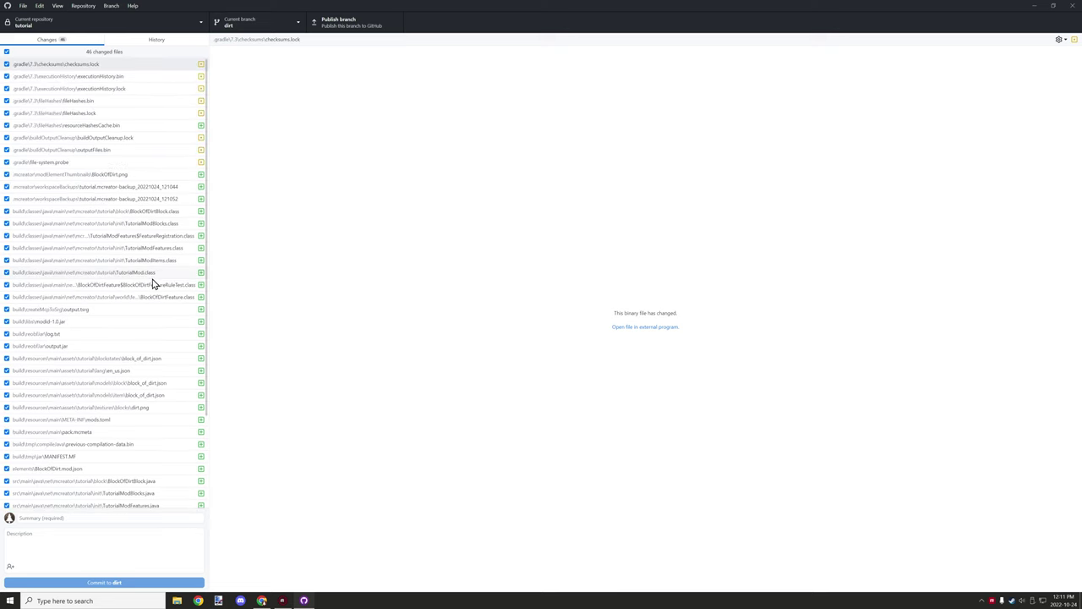
pyautogui.scroll(-3, 135, 233)
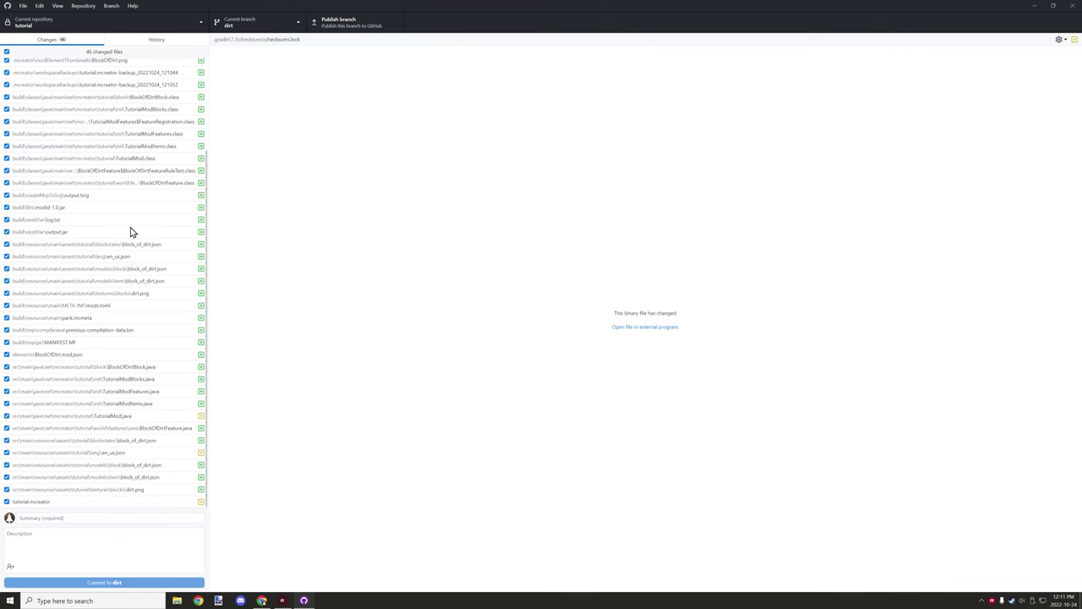
pyautogui.click(64, 516)
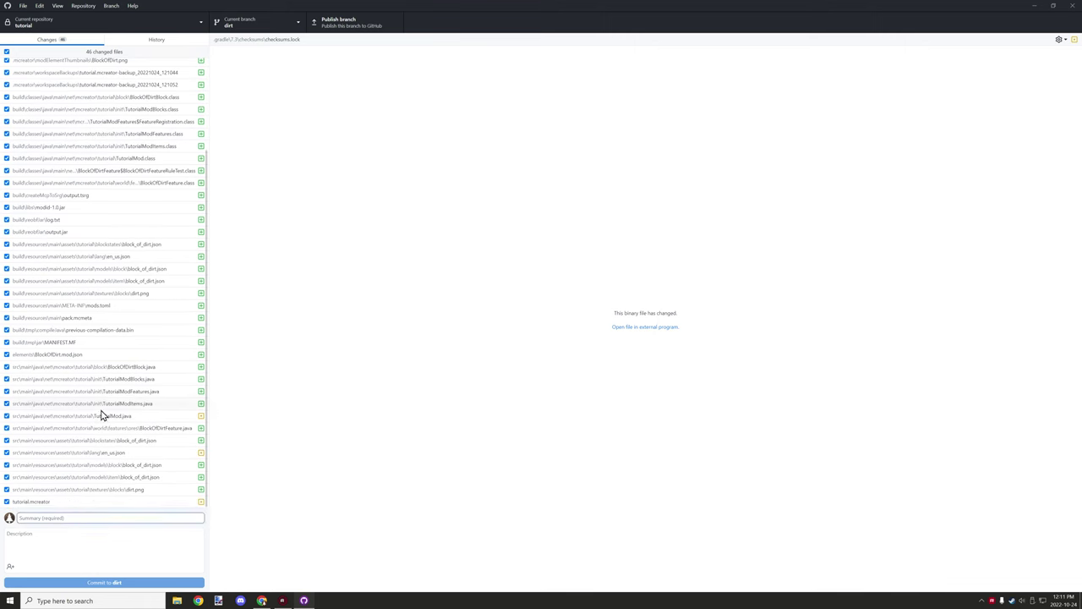
pyautogui.write('Add BlockOfDirt')
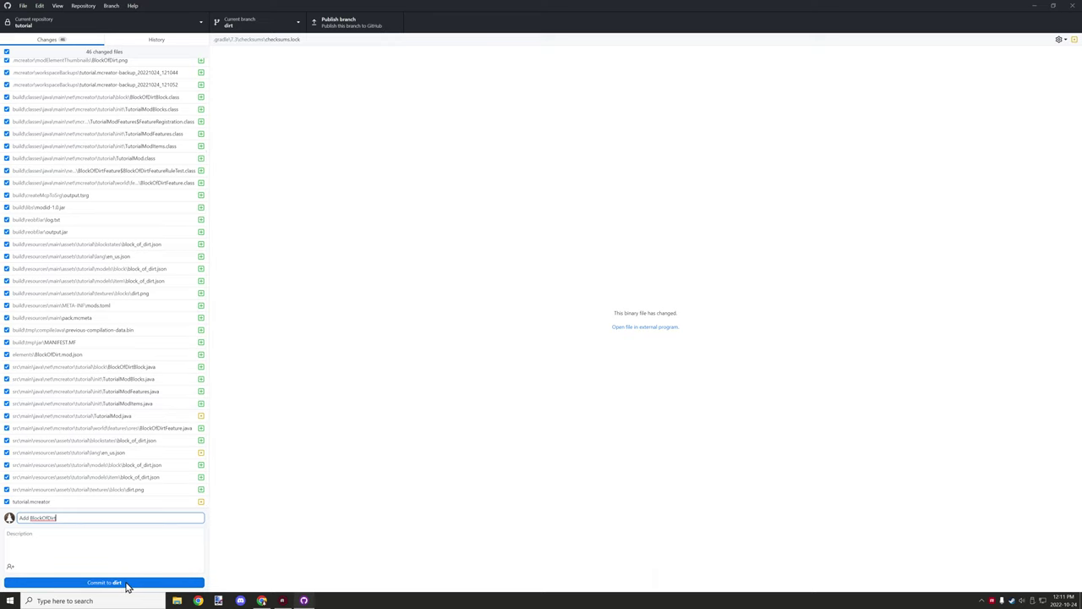
pyautogui.click(259, 30)
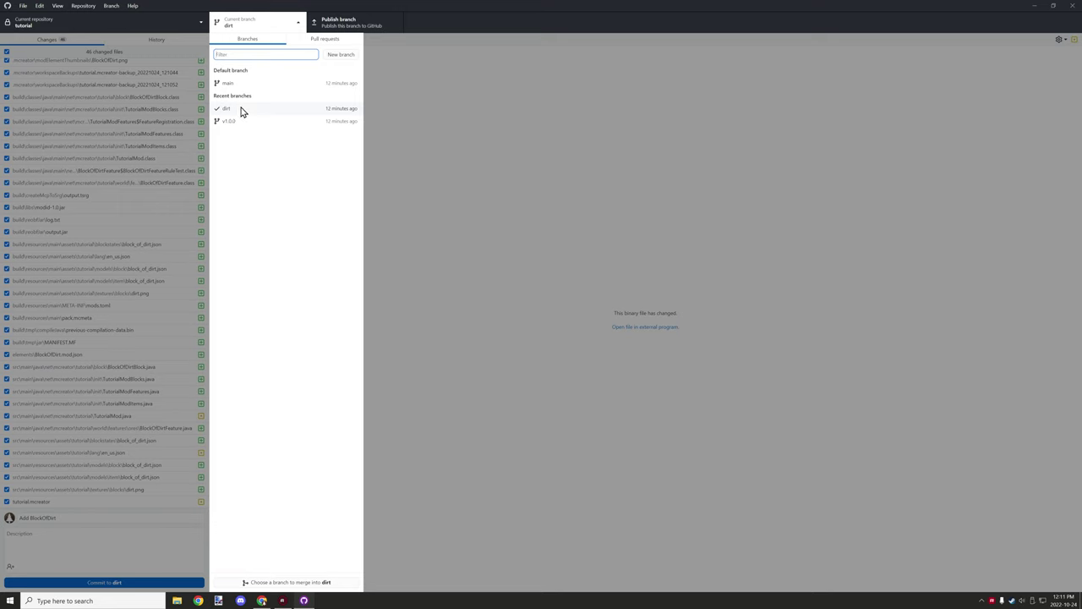
pyautogui.click(426, 85)
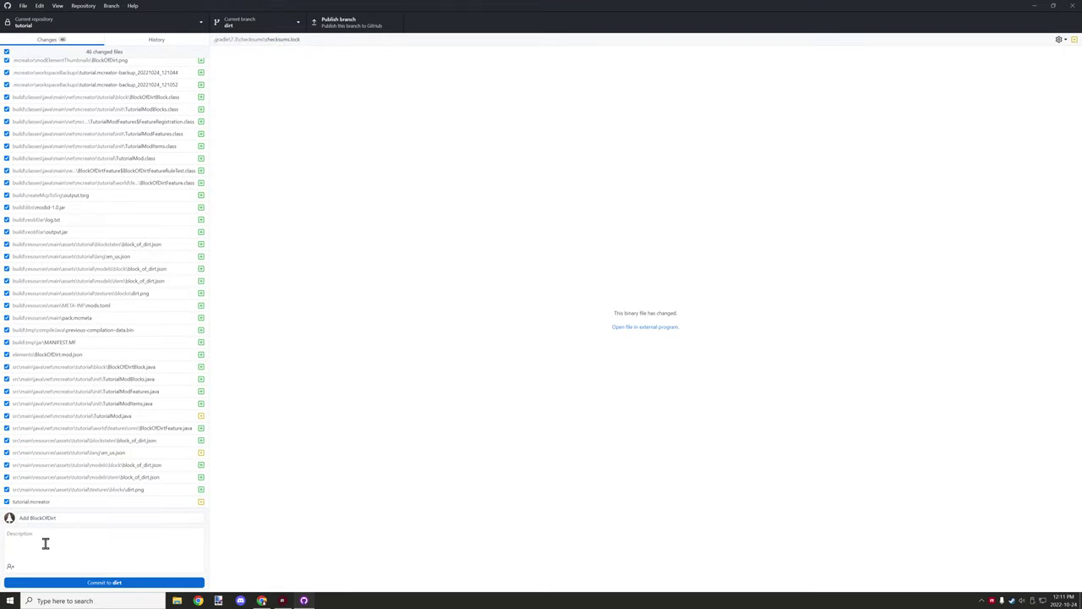
pyautogui.click(116, 584)
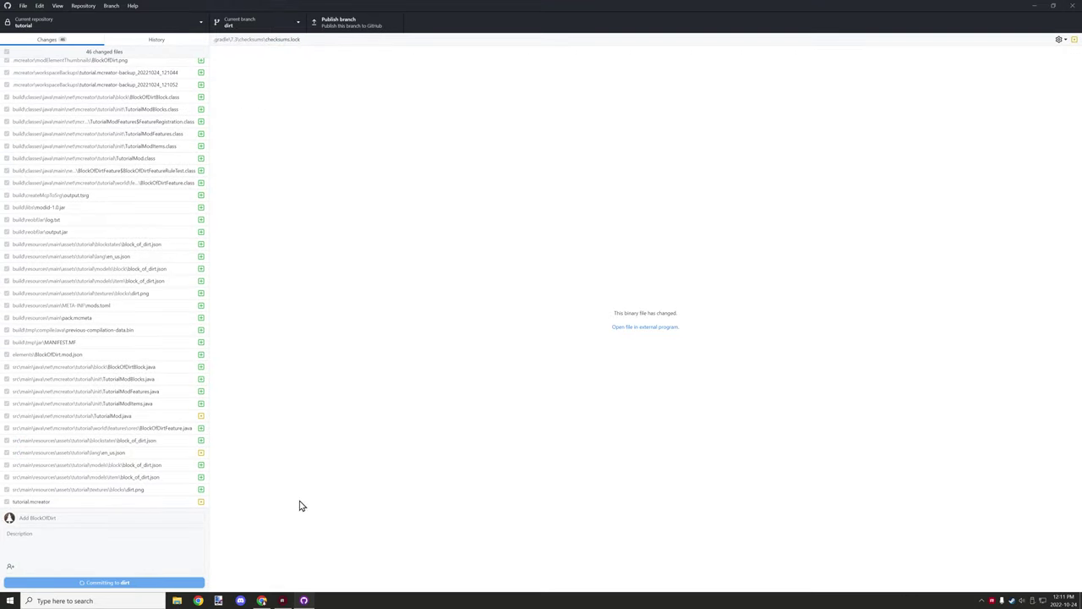
# Publish the dirt branch to GitHub.
pyautogui.click(279, 25)
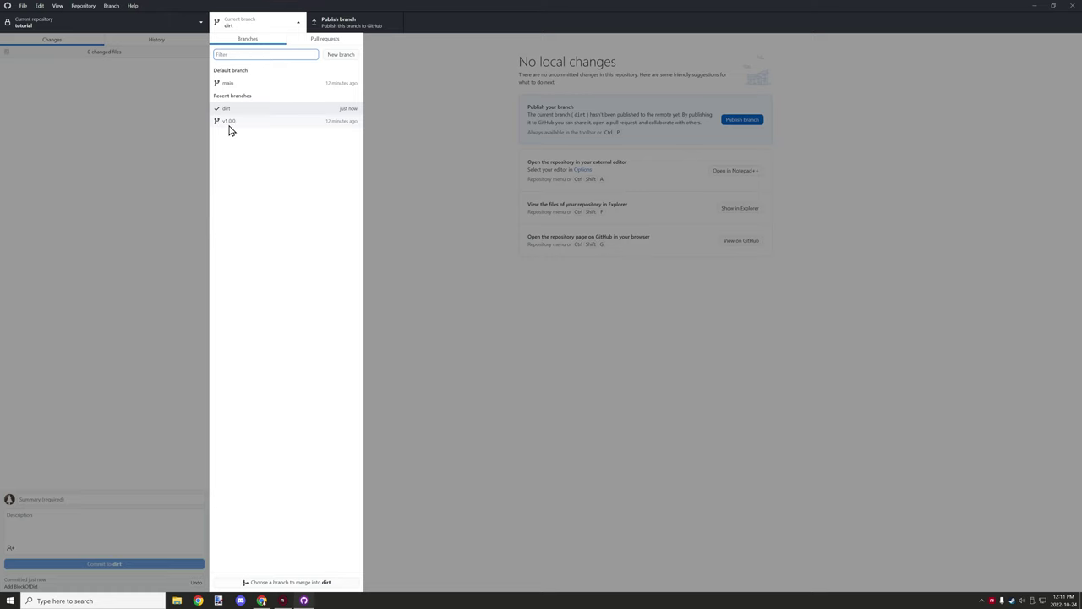
pyautogui.click(239, 110)
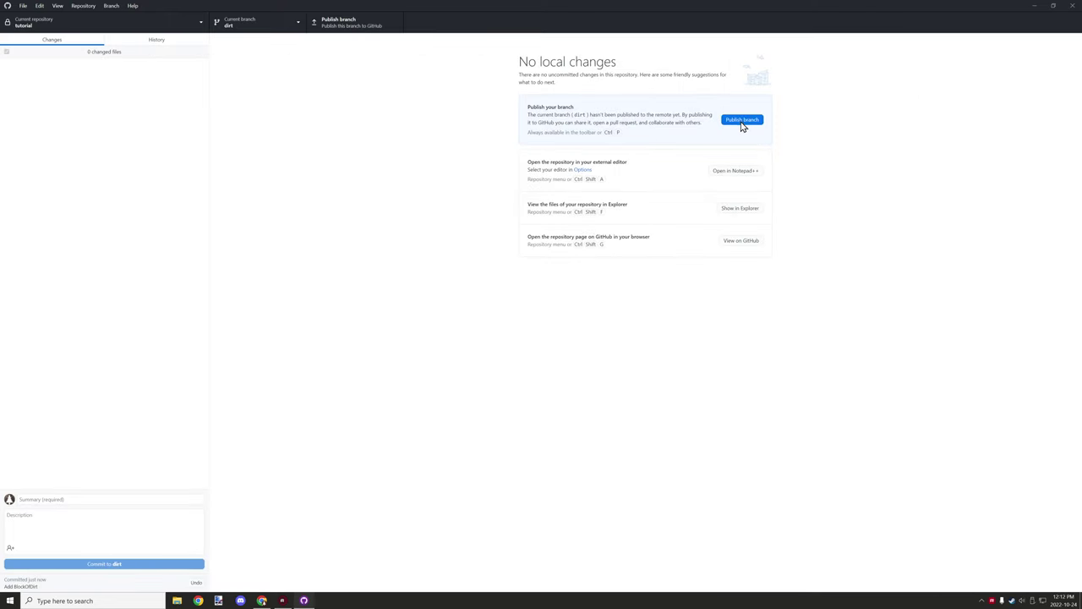
pyautogui.click(745, 122)
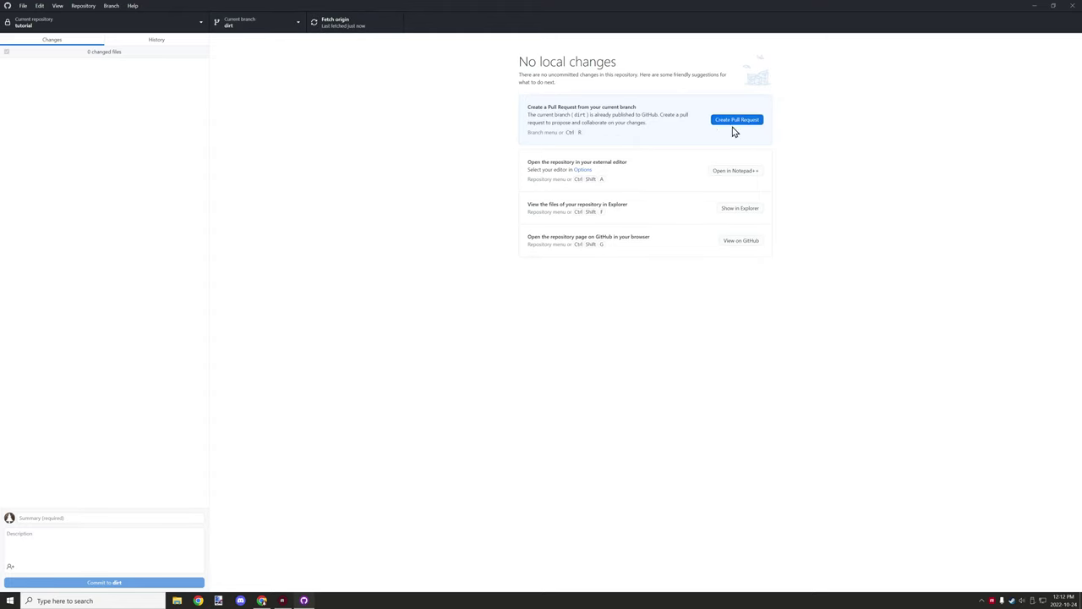
# Switch to the tutorial repository on GitHub in Chrome and start a new pull request with v1.0.0 as the base branch.
pyautogui.click(1035, 6)
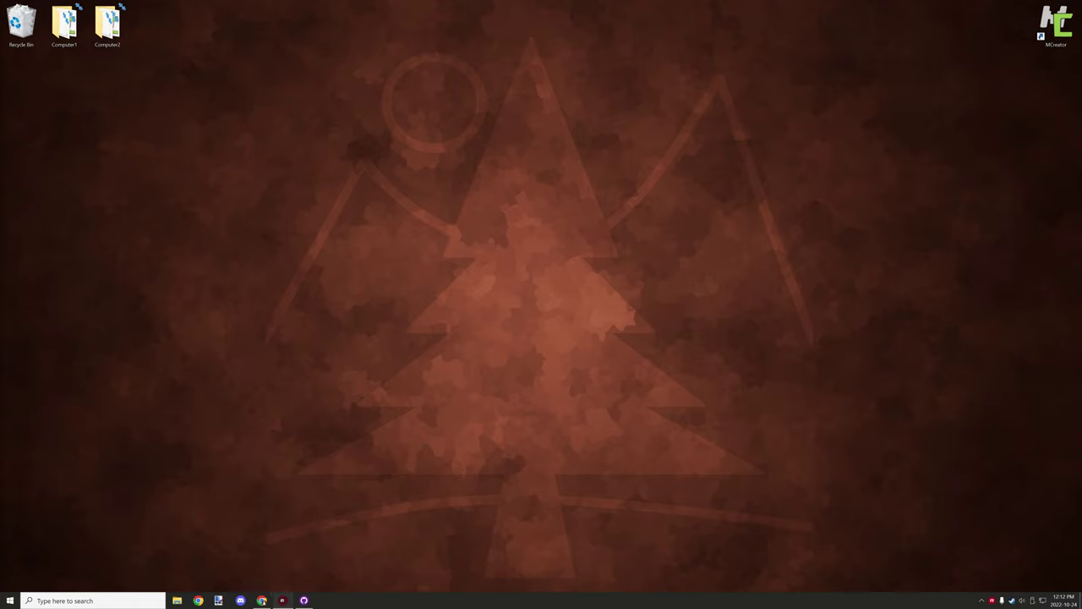
pyautogui.click(261, 600)
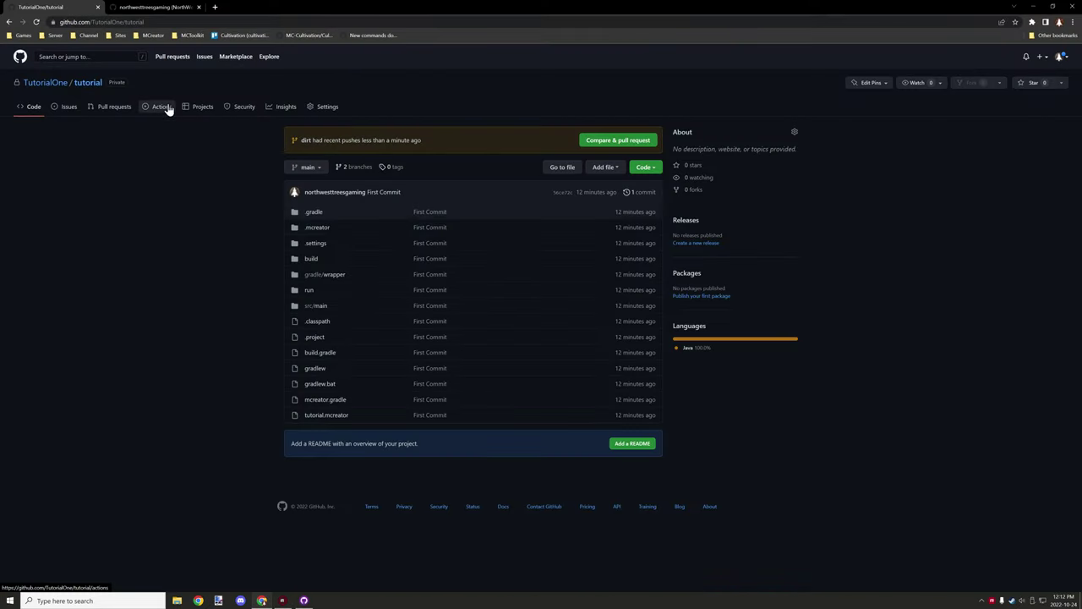
pyautogui.click(107, 112)
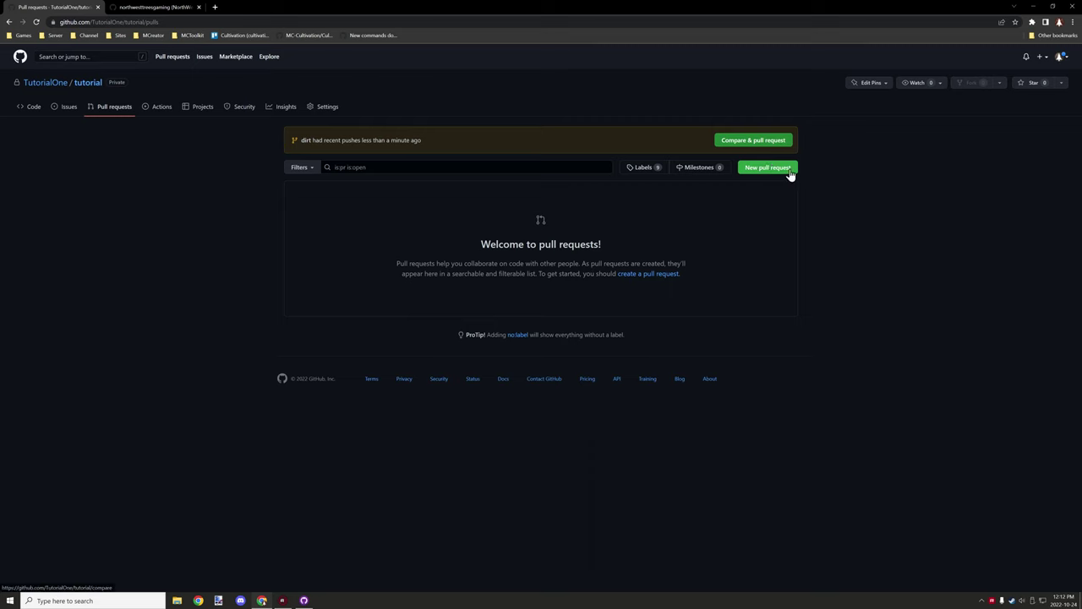
pyautogui.click(768, 167)
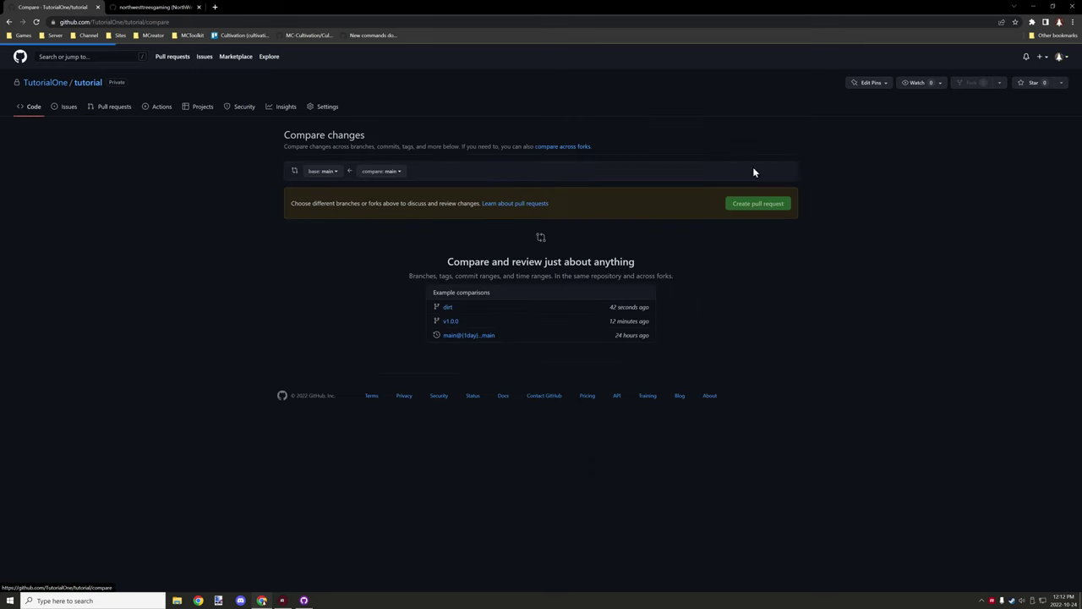
pyautogui.click(327, 172)
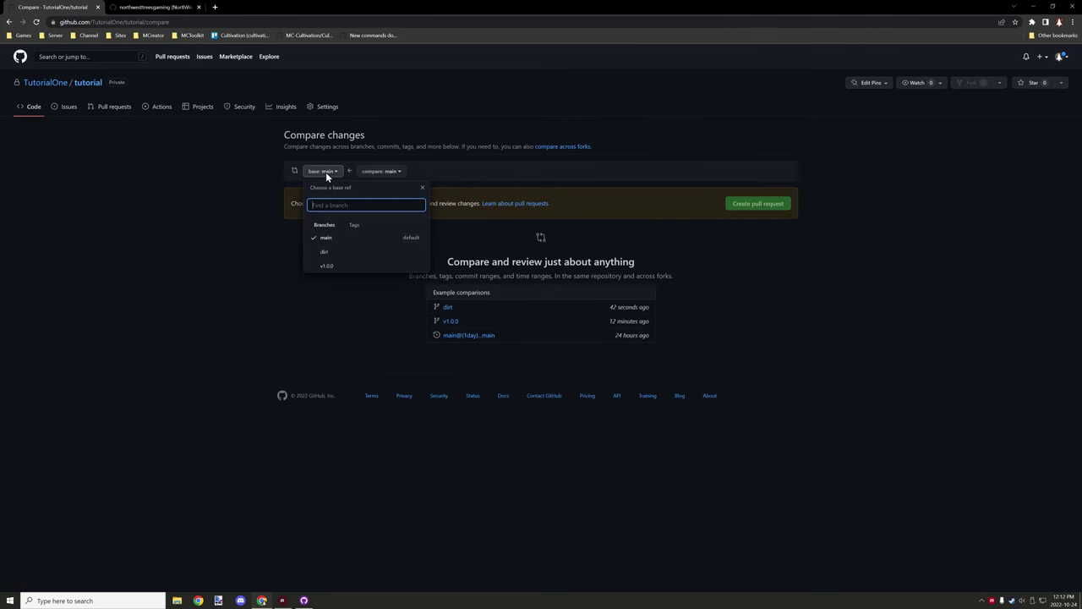
pyautogui.click(330, 265)
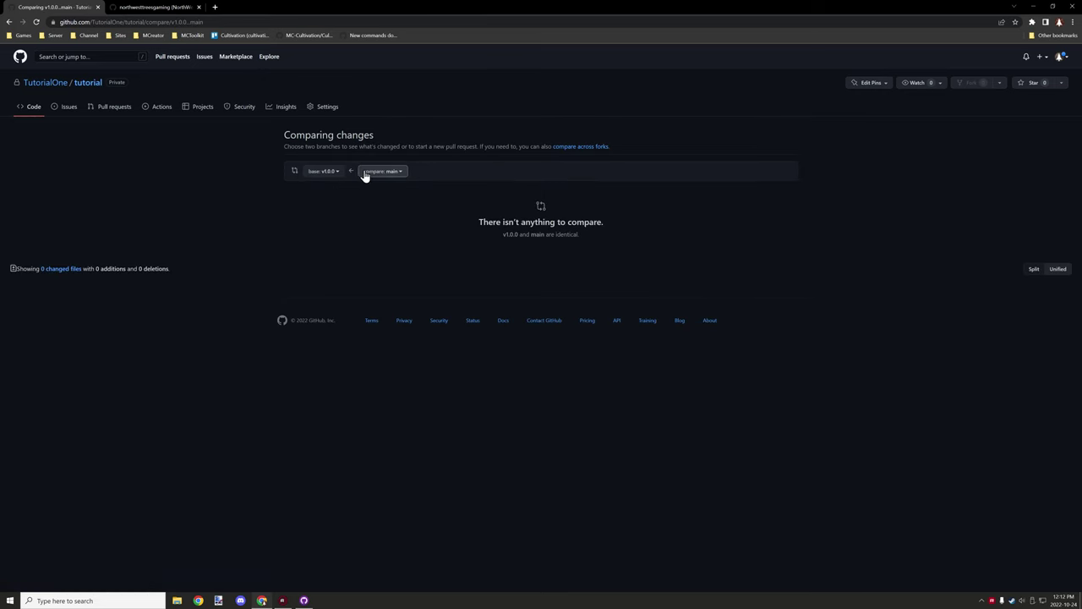
# Create the "Add BlockOfDirt" pull request from the dirt branch into v1.0.0 and merge it.
pyautogui.click(396, 172)
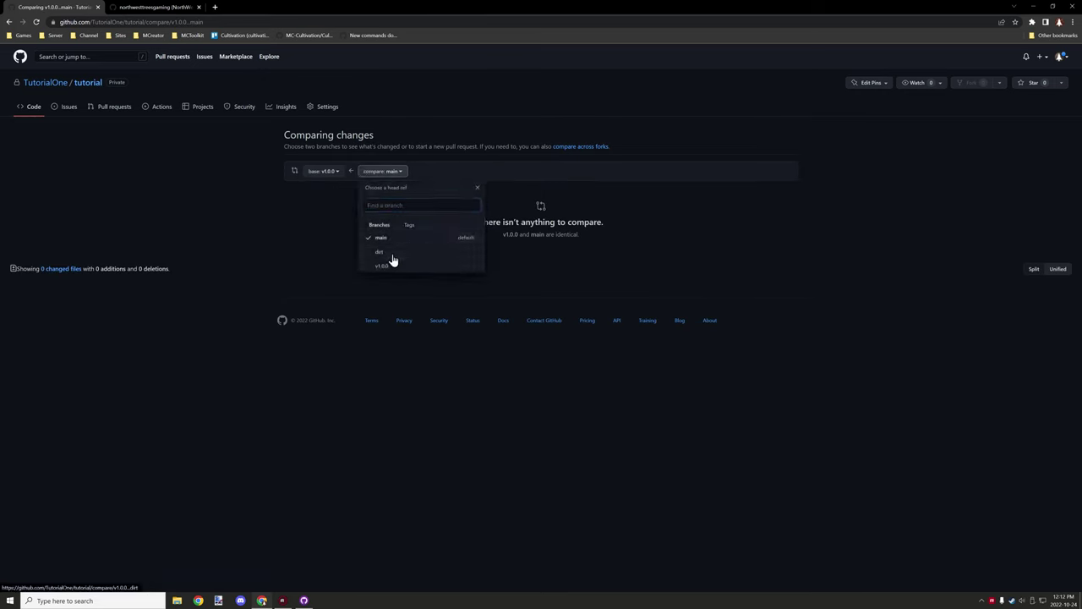
pyautogui.click(392, 255)
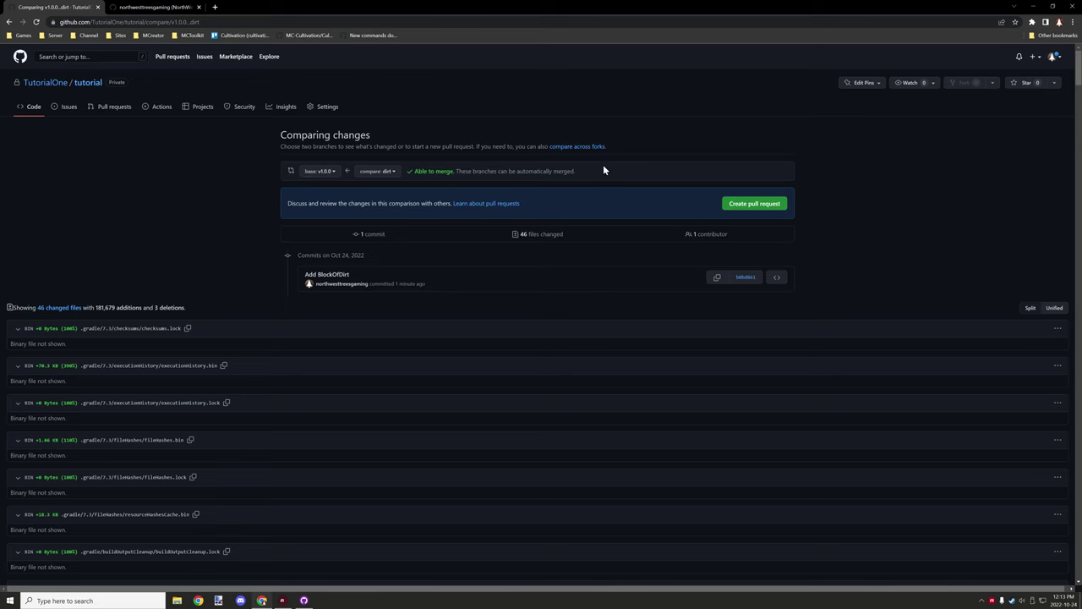
pyautogui.click(766, 208)
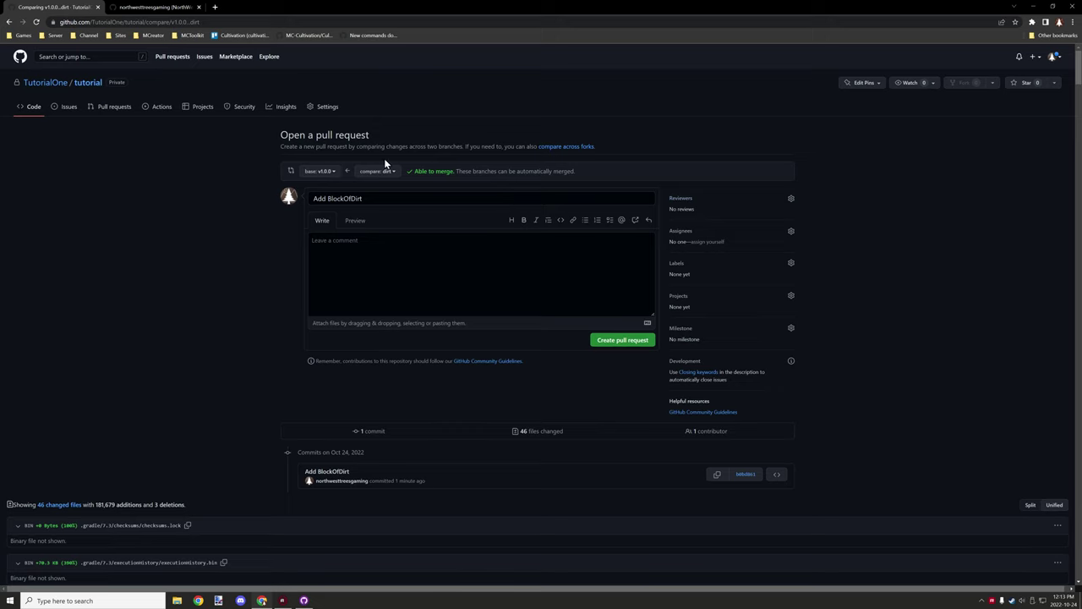
pyautogui.click(626, 340)
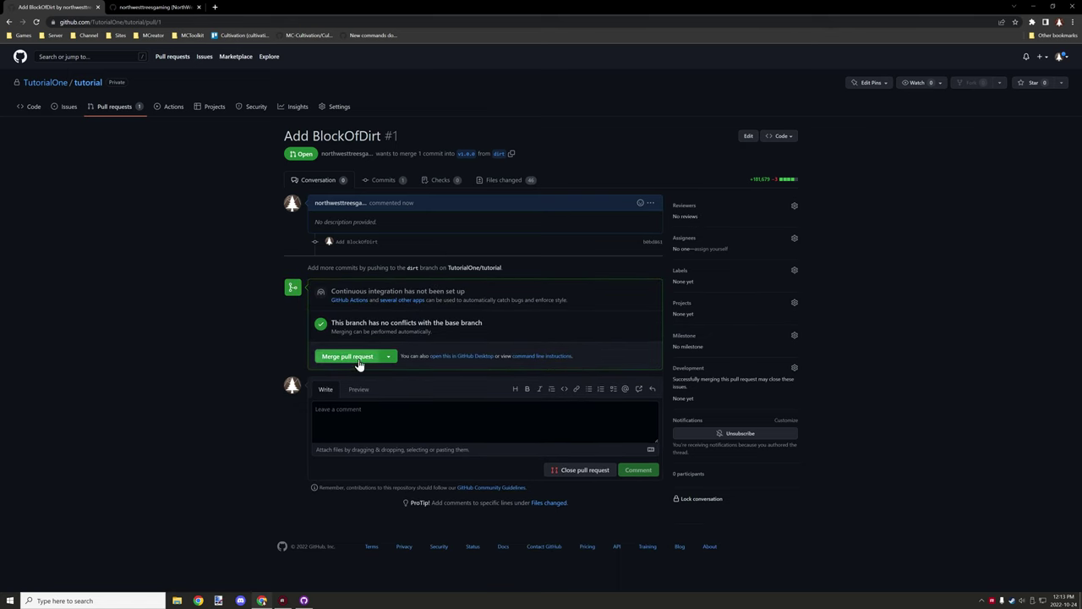
pyautogui.click(360, 358)
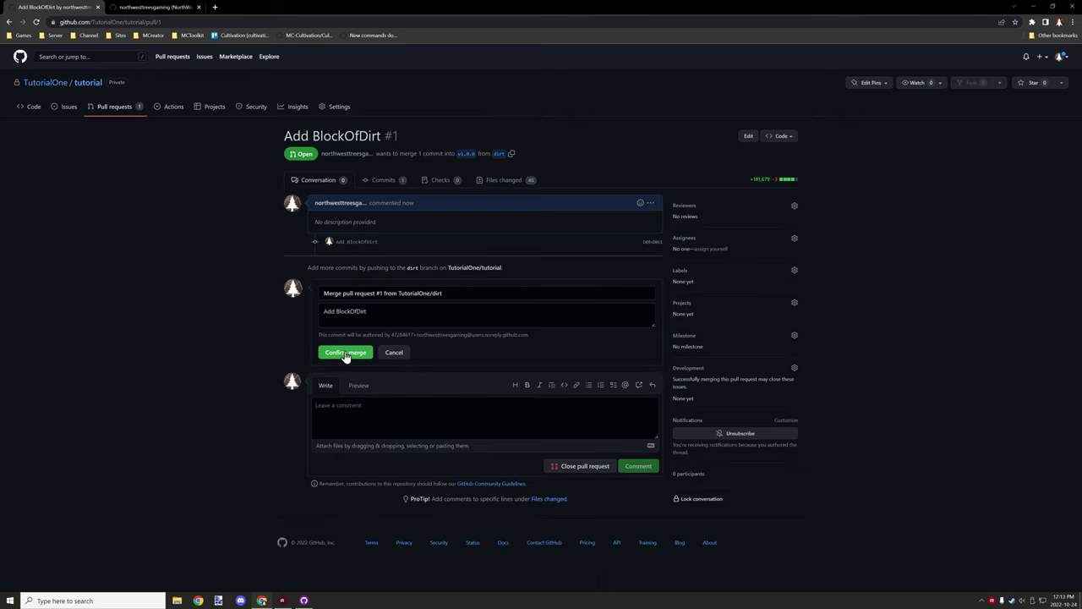
pyautogui.click(356, 352)
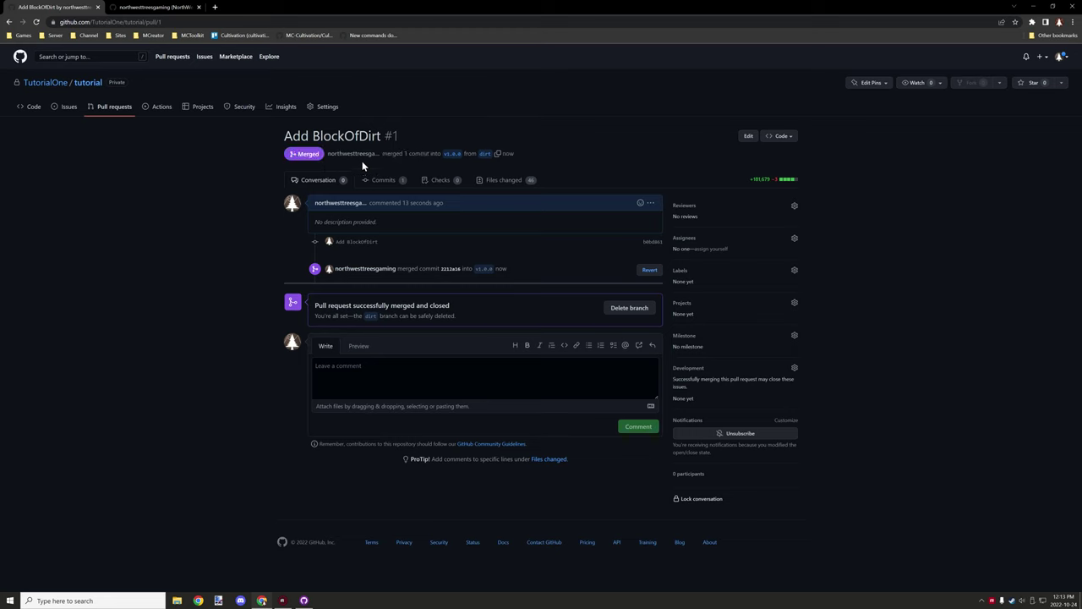
# Delete the merged dirt branch from the tutorial repository's branch list and review the remaining branches.
pyautogui.click(105, 110)
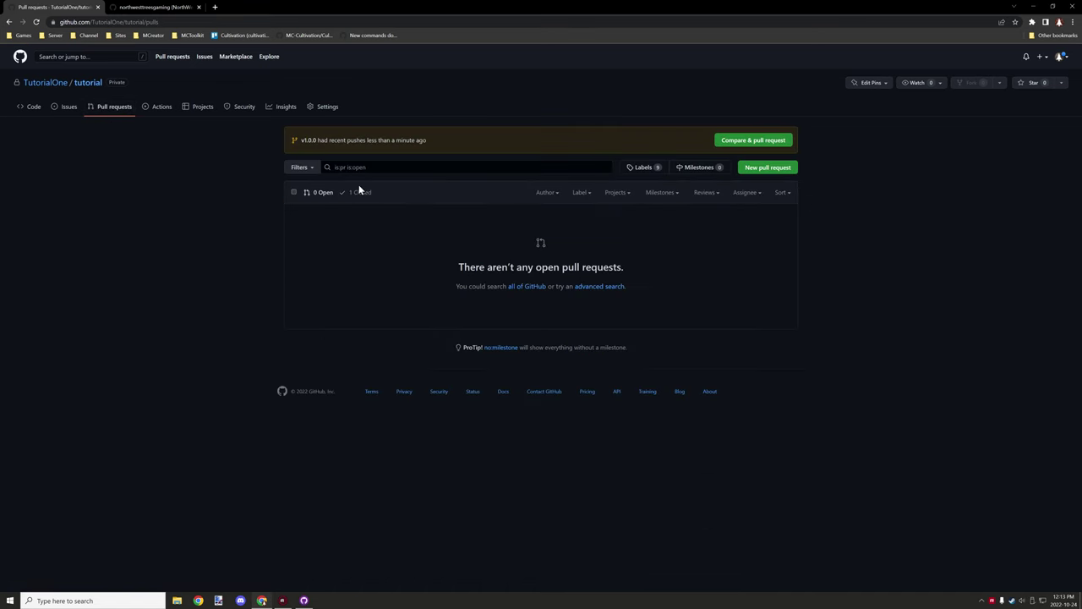
pyautogui.click(66, 108)
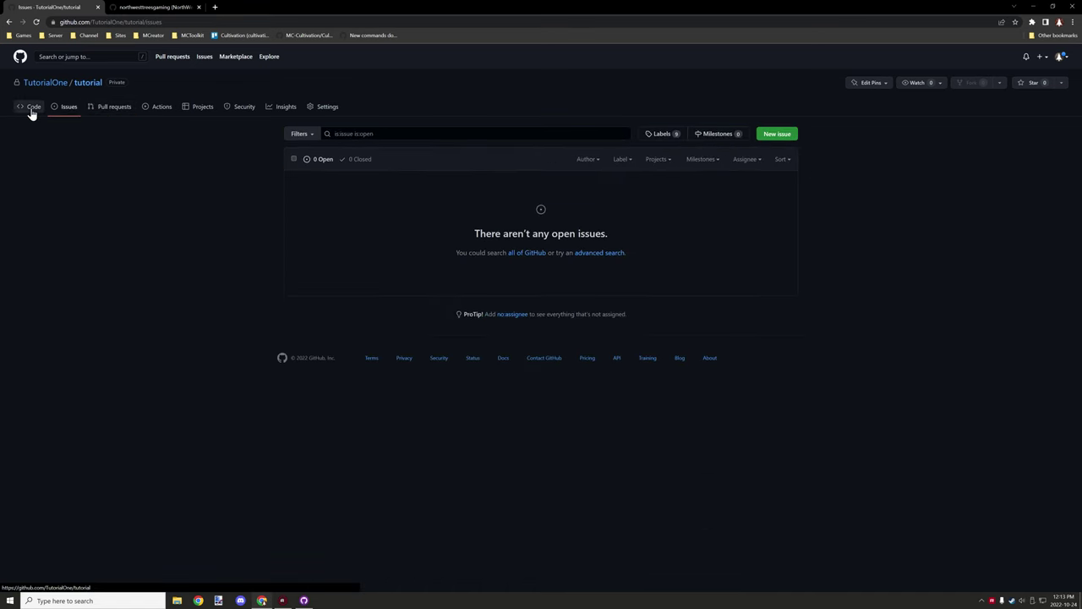
pyautogui.click(31, 110)
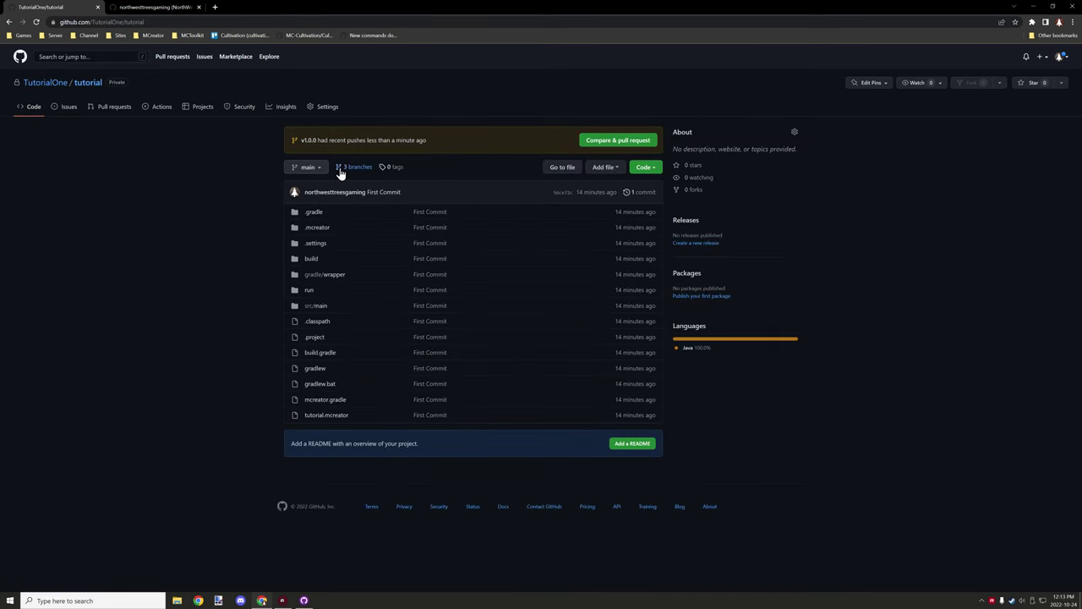
pyautogui.click(353, 173)
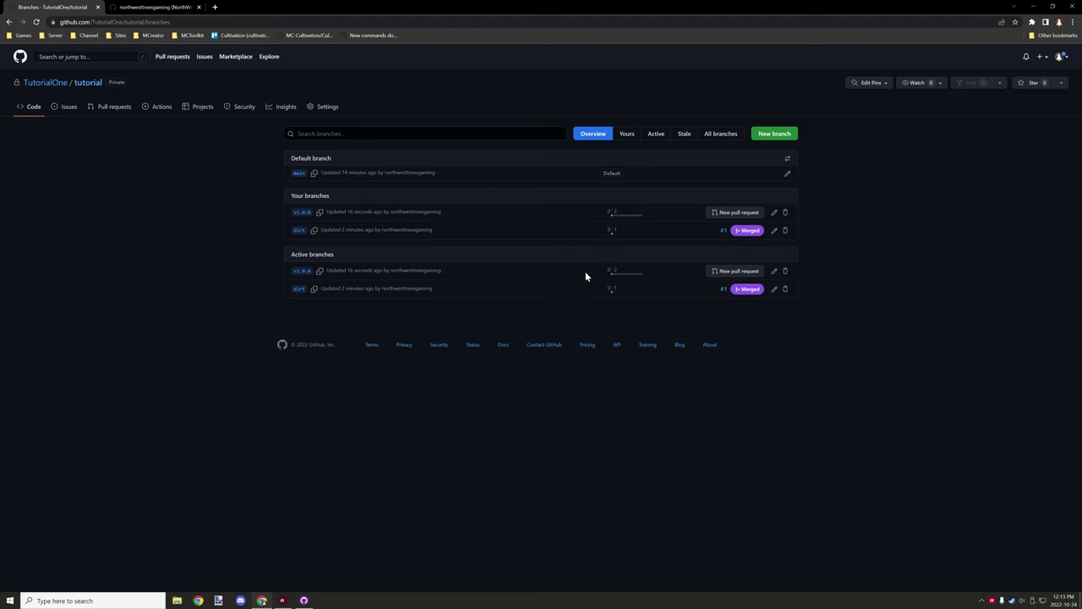
pyautogui.moveTo(614, 269)
pyautogui.click(49, 85)
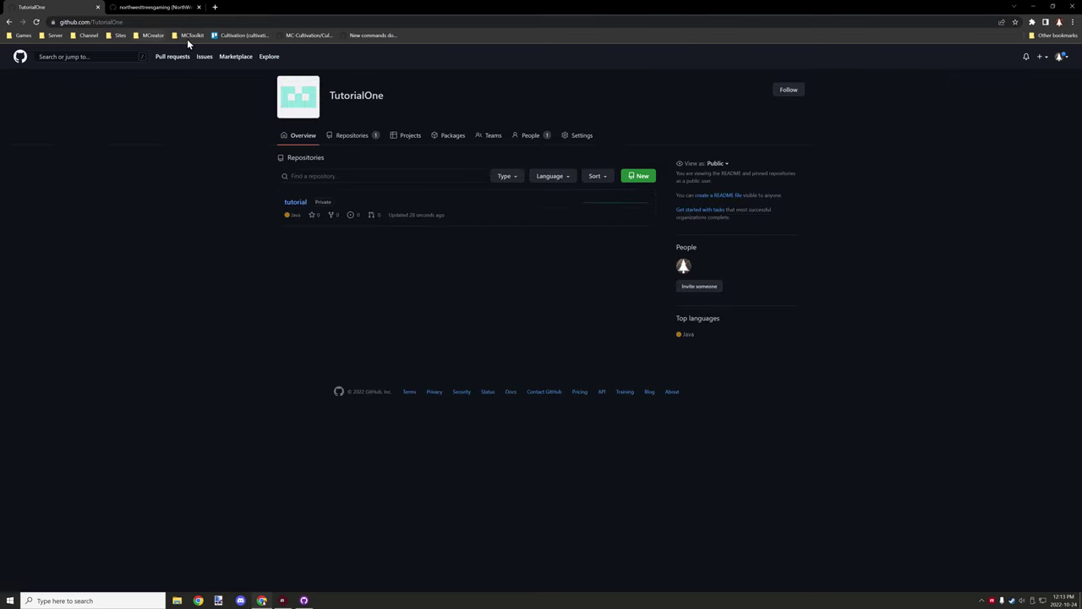
pyautogui.click(8, 21)
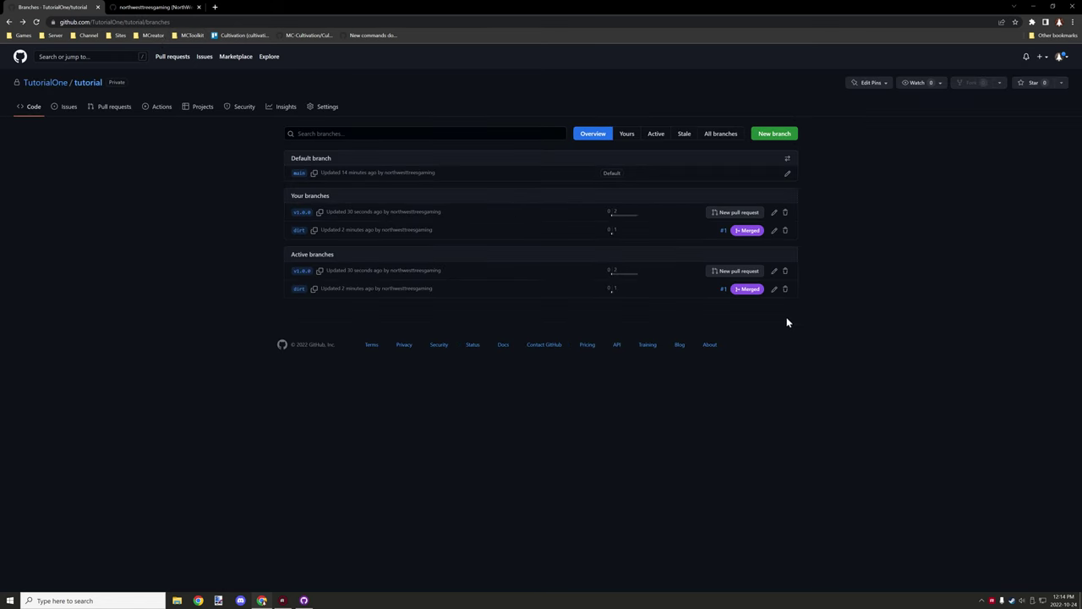
pyautogui.click(786, 289)
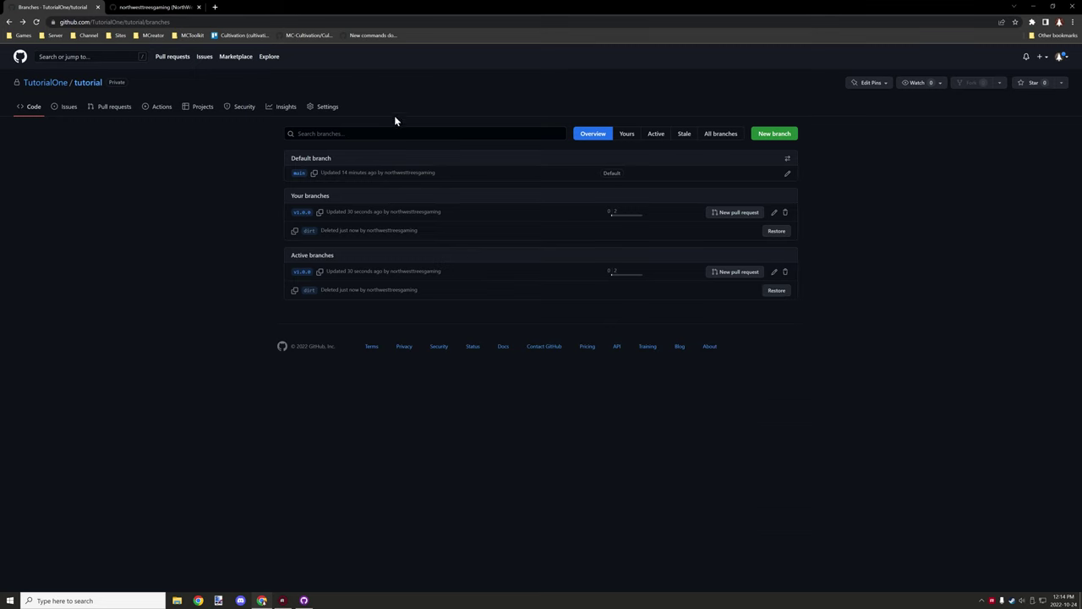
pyautogui.click(39, 110)
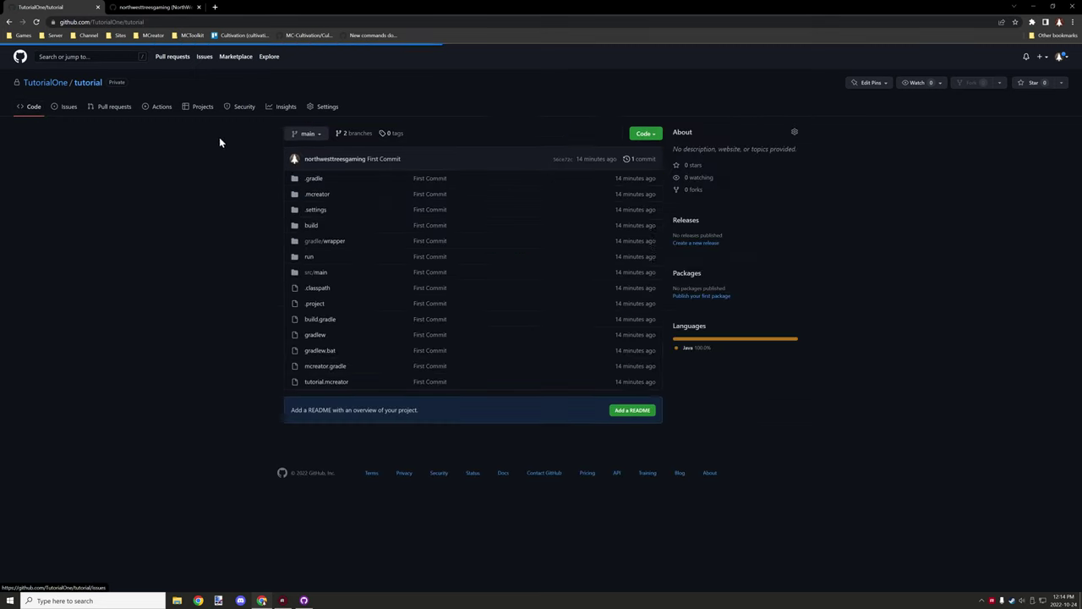
pyautogui.click(360, 173)
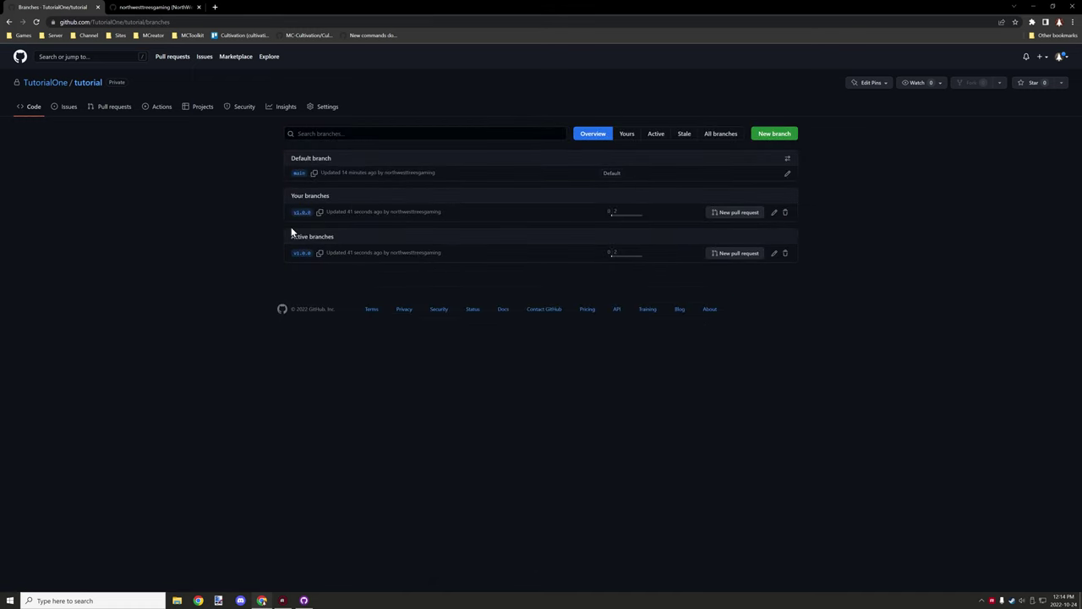
# Close the browser, switch to GitHub Desktop and select the second tutorial repository under TutorialOne.
pyautogui.click(98, 7)
pyautogui.click(98, 7)
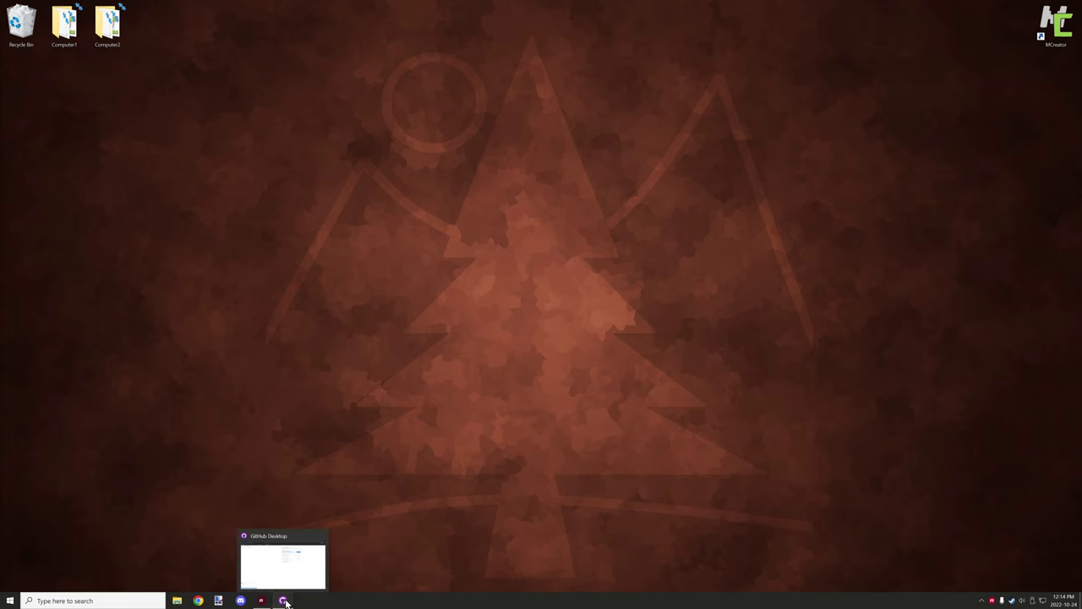
pyautogui.click(287, 600)
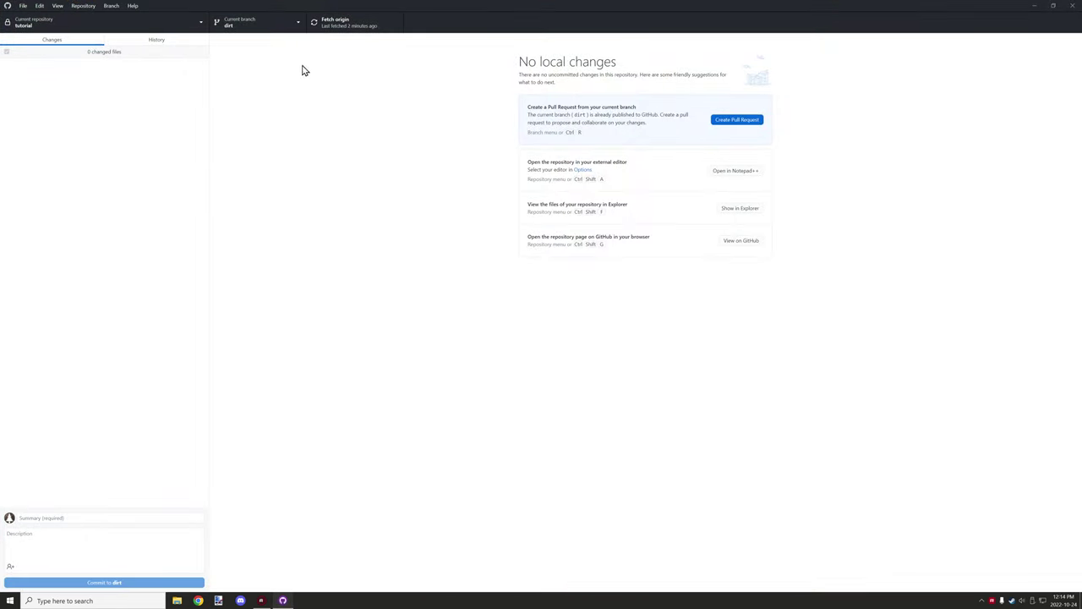
pyautogui.click(68, 24)
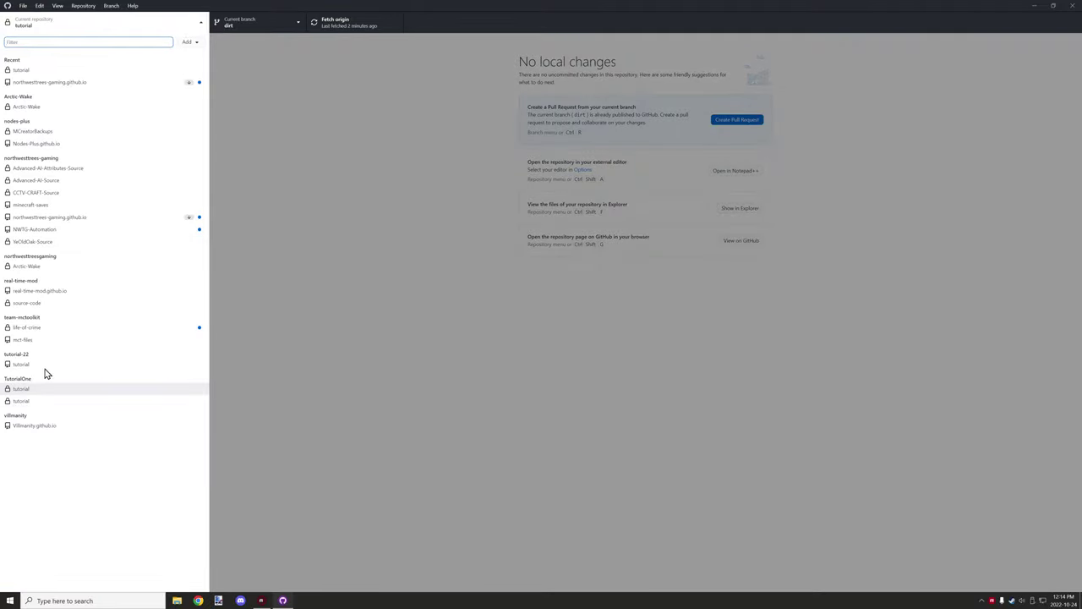
pyautogui.click(33, 401)
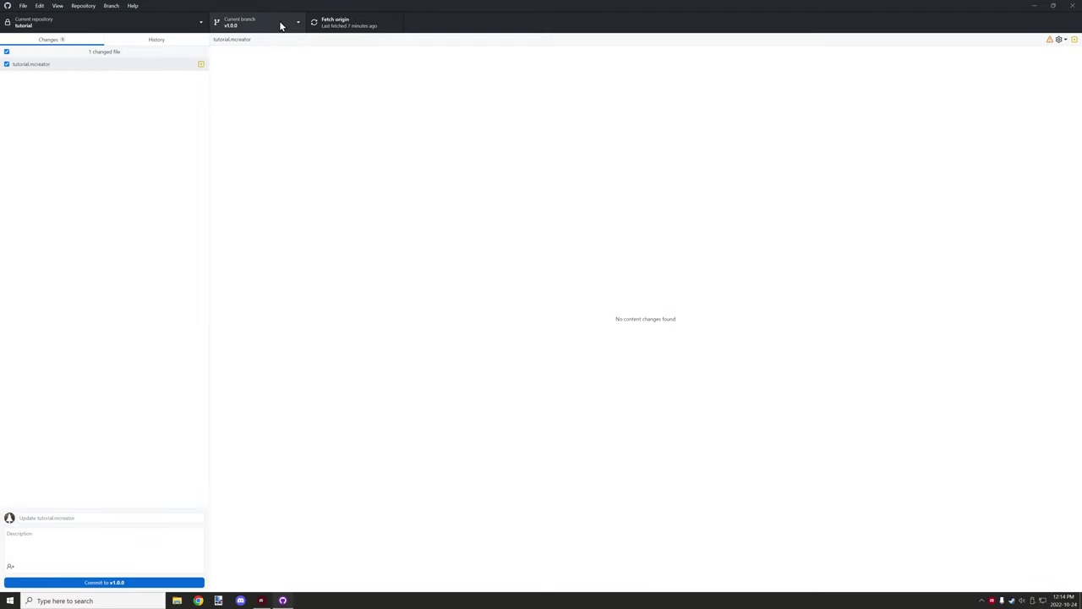
# Fetch and pull the remote changes into v1.0.0, stashing the local tutorial.mcreator change.
pyautogui.click(343, 25)
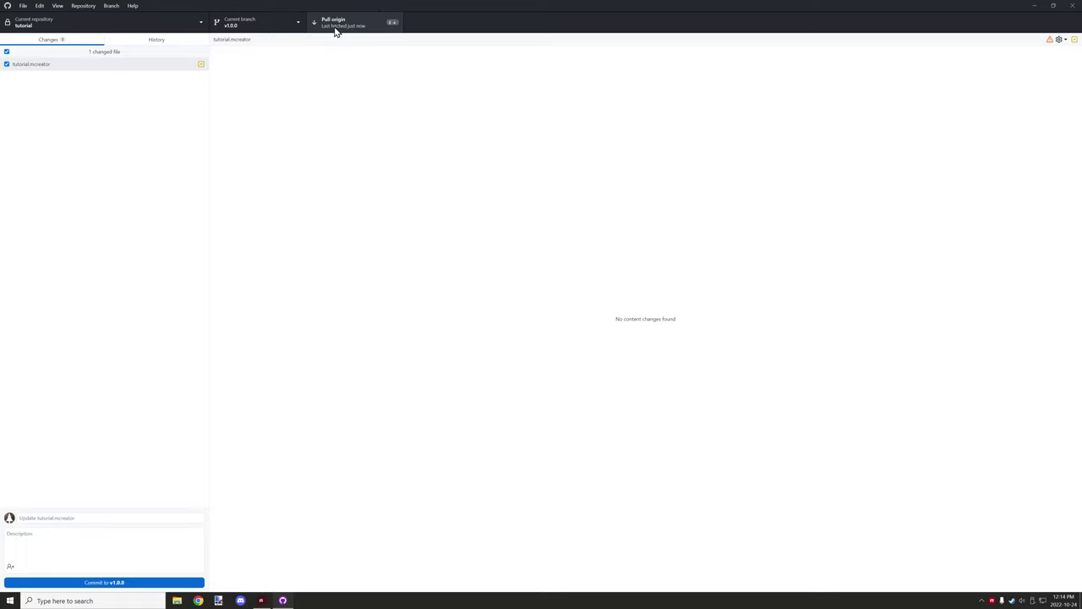
pyautogui.click(346, 26)
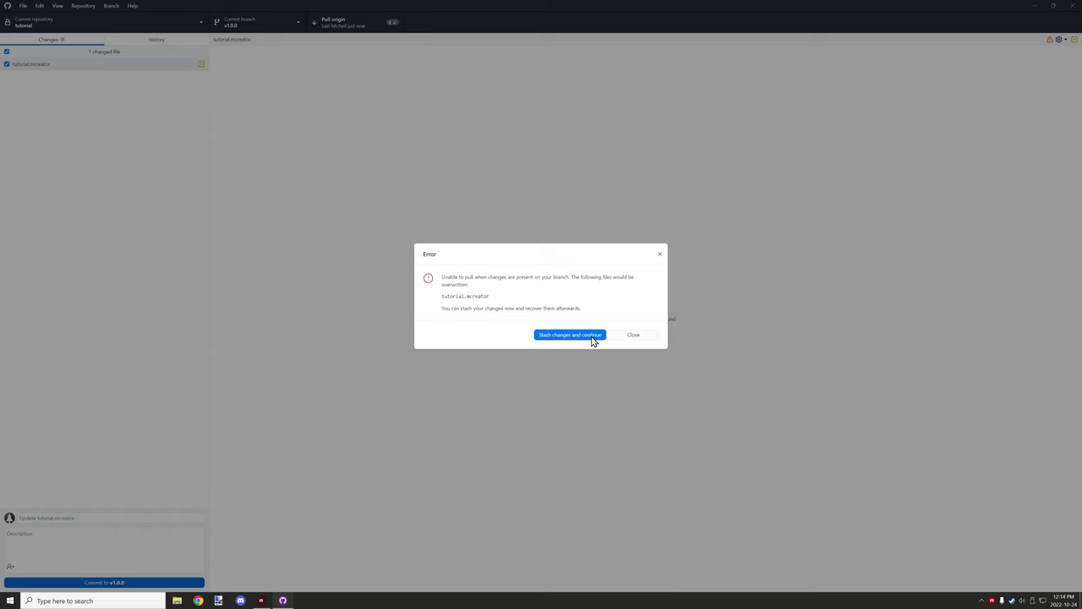
pyautogui.click(561, 336)
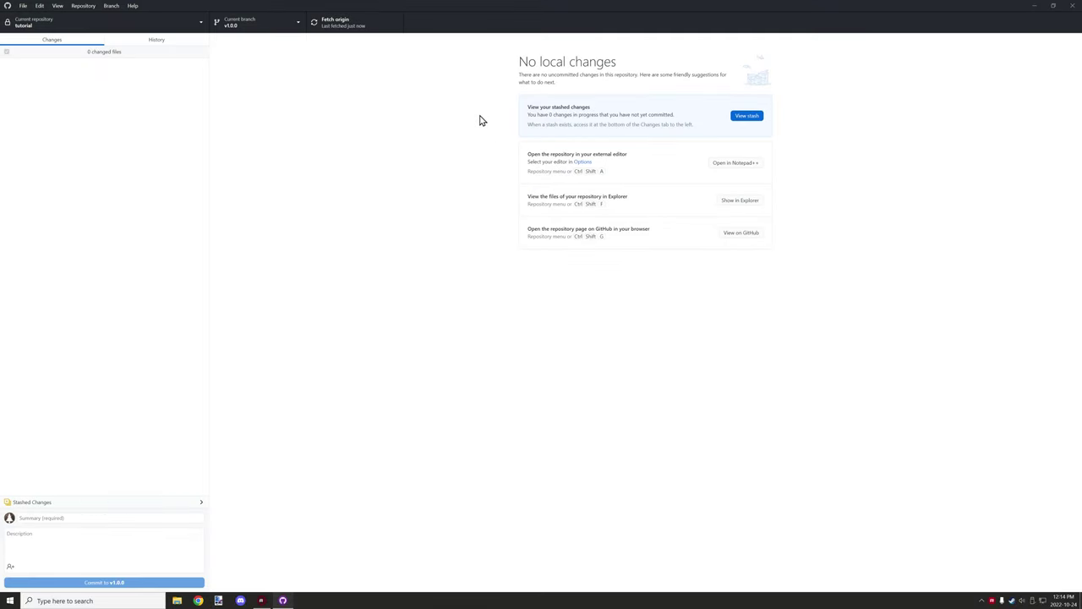
pyautogui.click(340, 21)
# Examine the Computer2 folder and its elements subfolder in File Explorer for the pulled files.
pyautogui.click(1033, 5)
pyautogui.doubleClick(108, 23)
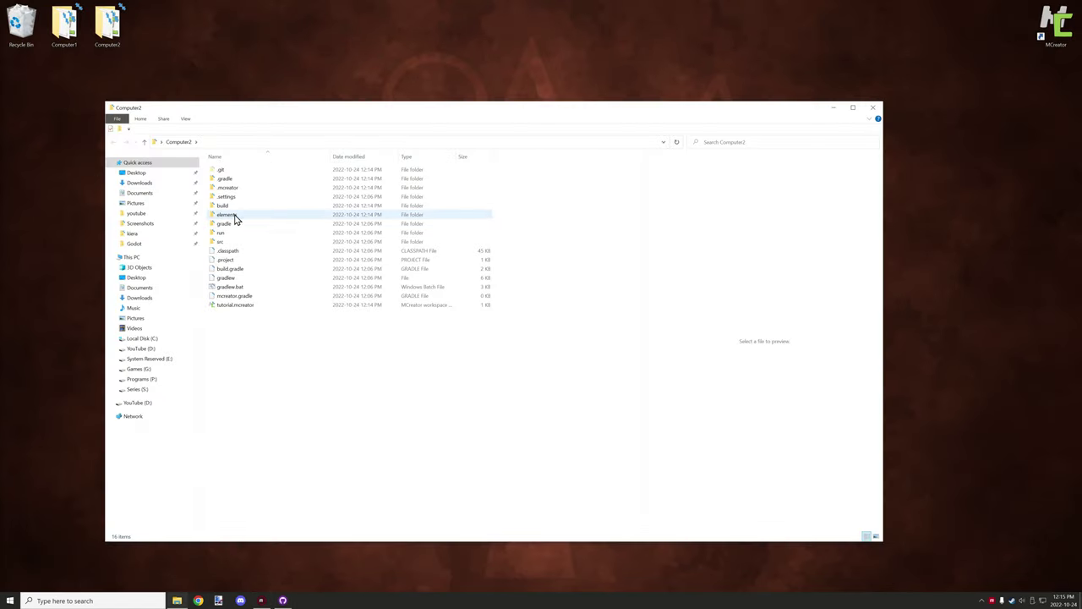
pyautogui.doubleClick(233, 215)
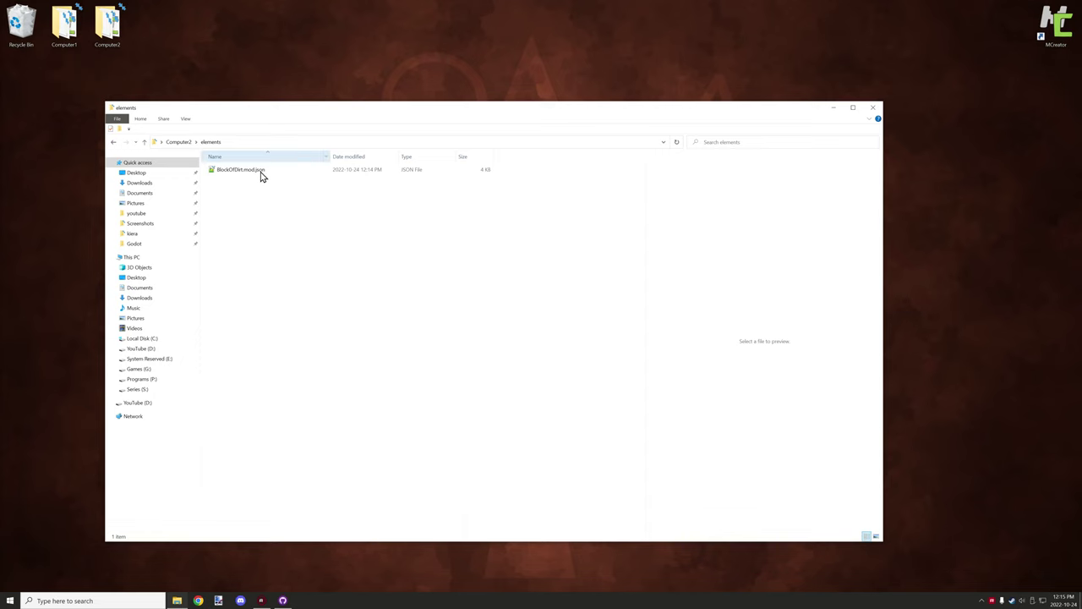
pyautogui.click(113, 142)
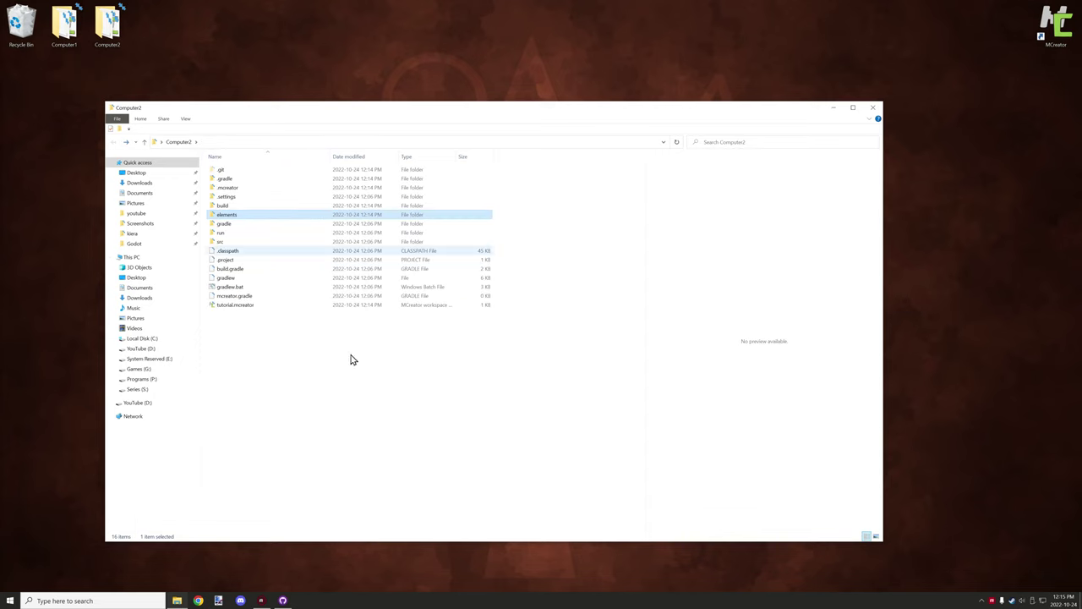
pyautogui.click(872, 108)
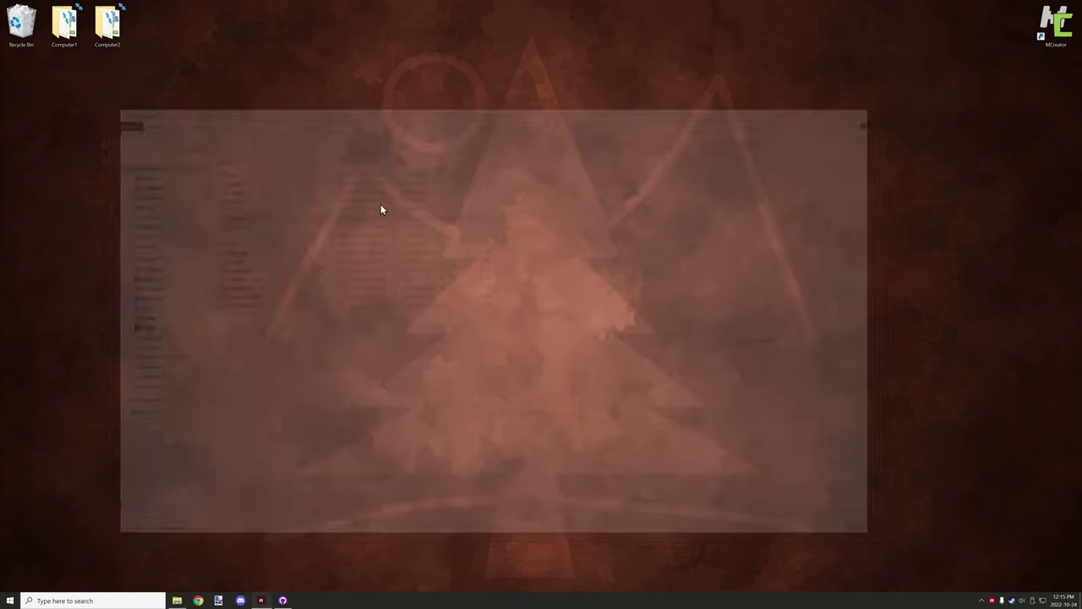
# Create a branch named "mossyDirt" based on v1.0.0 in GitHub Desktop.
pyautogui.click(288, 601)
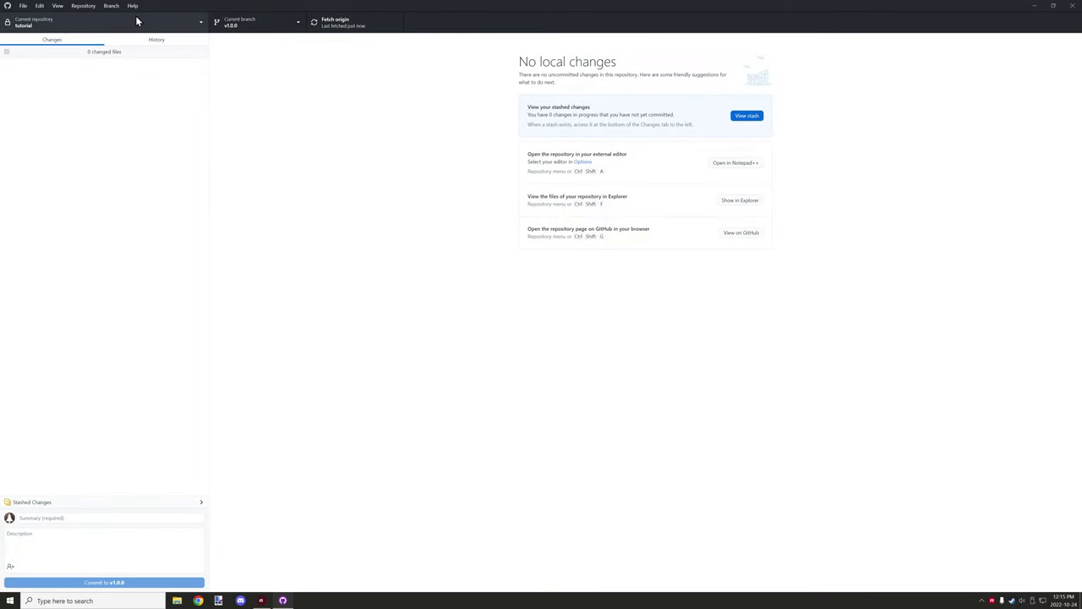
pyautogui.click(242, 24)
pyautogui.click(347, 56)
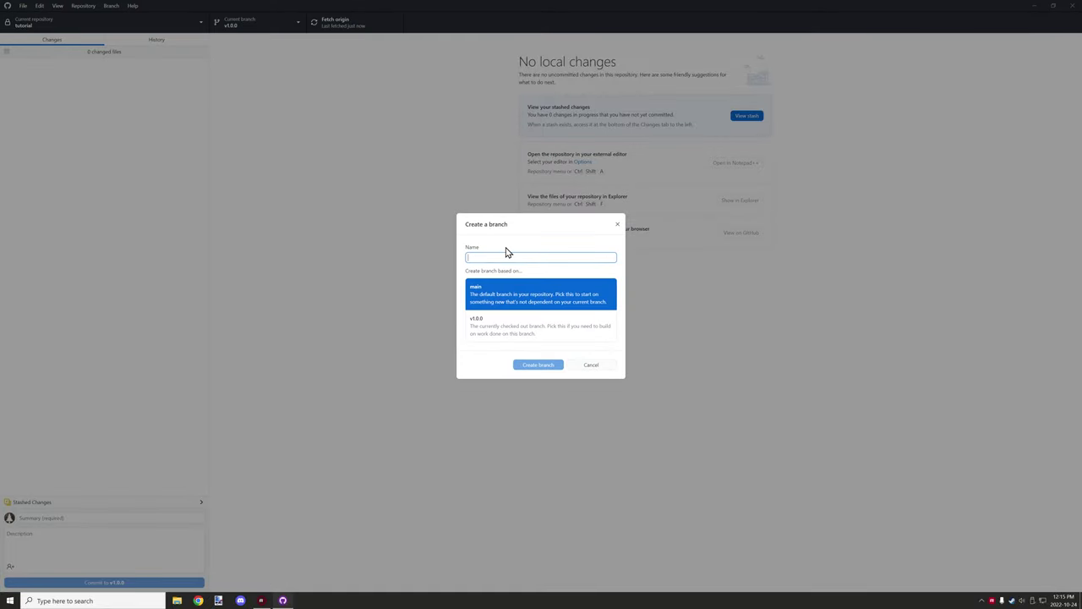
pyautogui.write('mossyDirt')
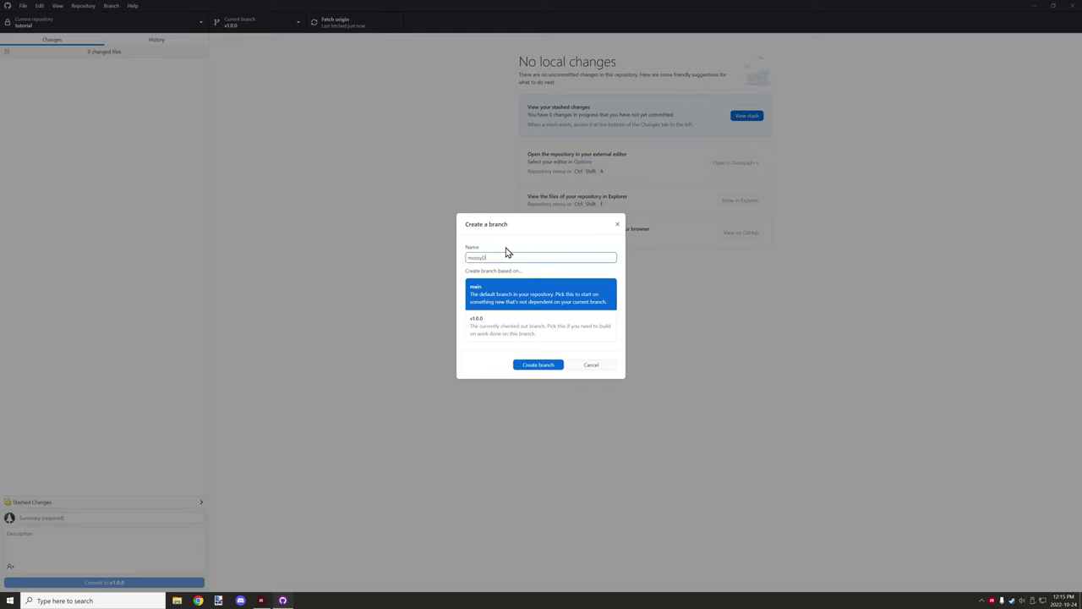
pyautogui.click(494, 325)
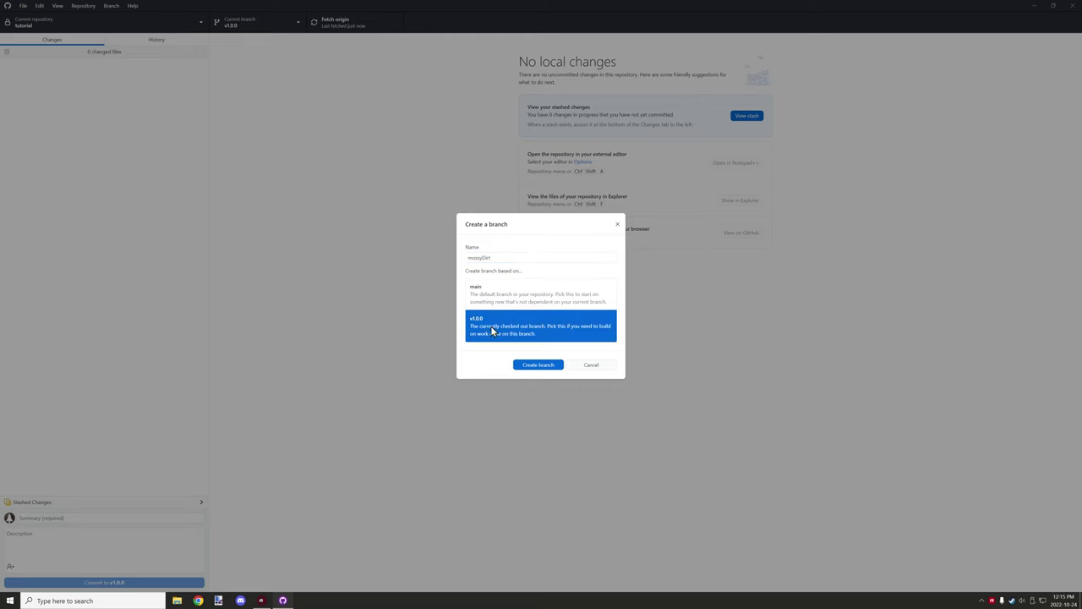
pyautogui.click(548, 370)
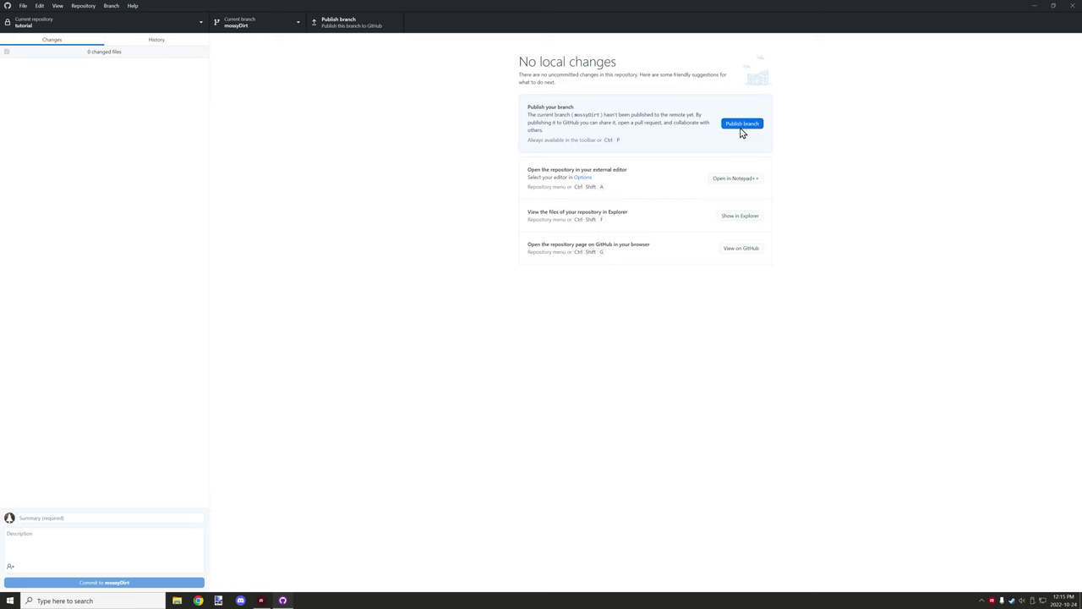
# Close GitHub Desktop, launch MCreator and open the tutorial workspace stored in Computer2.
pyautogui.click(1072, 6)
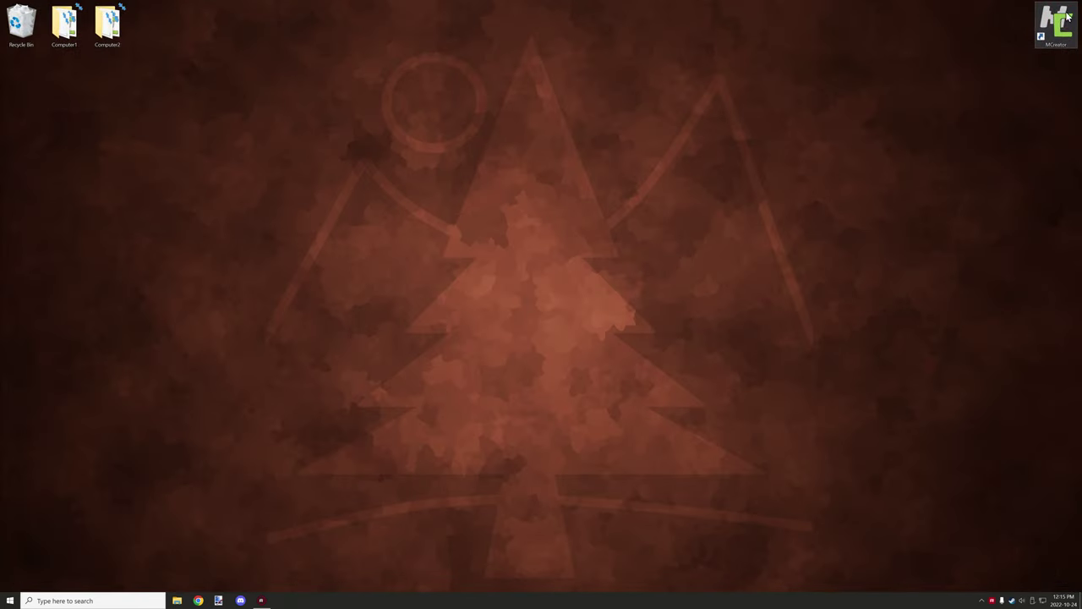
pyautogui.doubleClick(1061, 25)
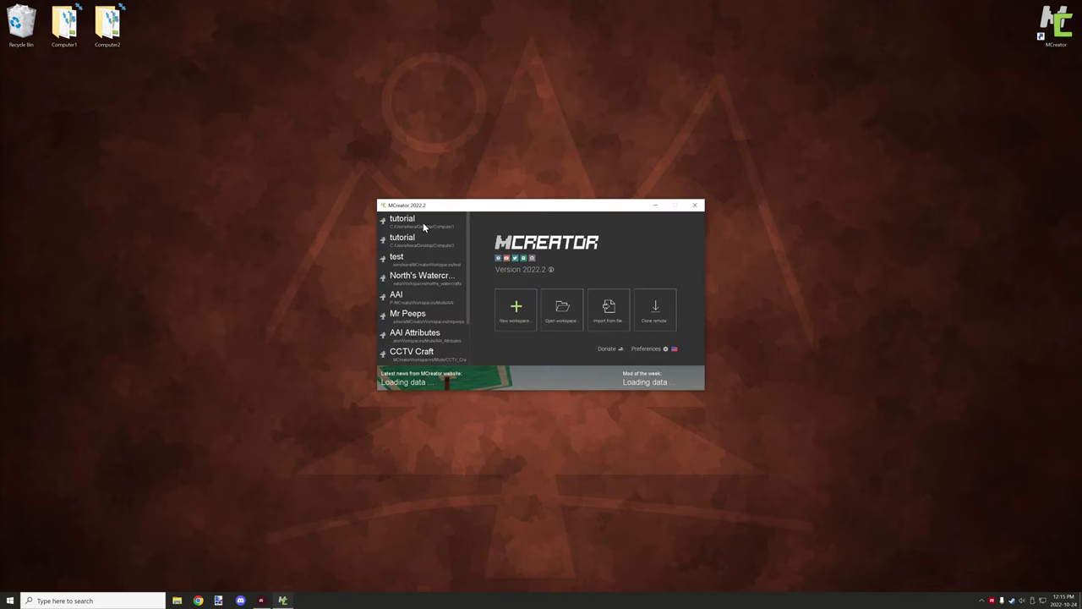
pyautogui.click(411, 241)
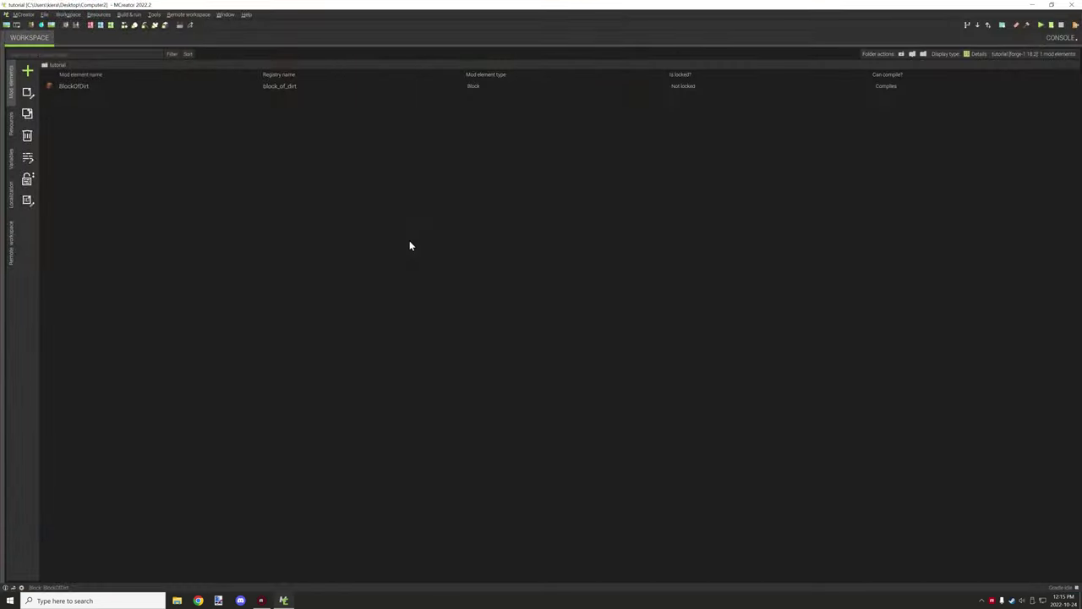
# Import mossy_dirt.png from the Desktop folder as a block texture in the workspace resources.
pyautogui.click(12, 127)
pyautogui.click(95, 78)
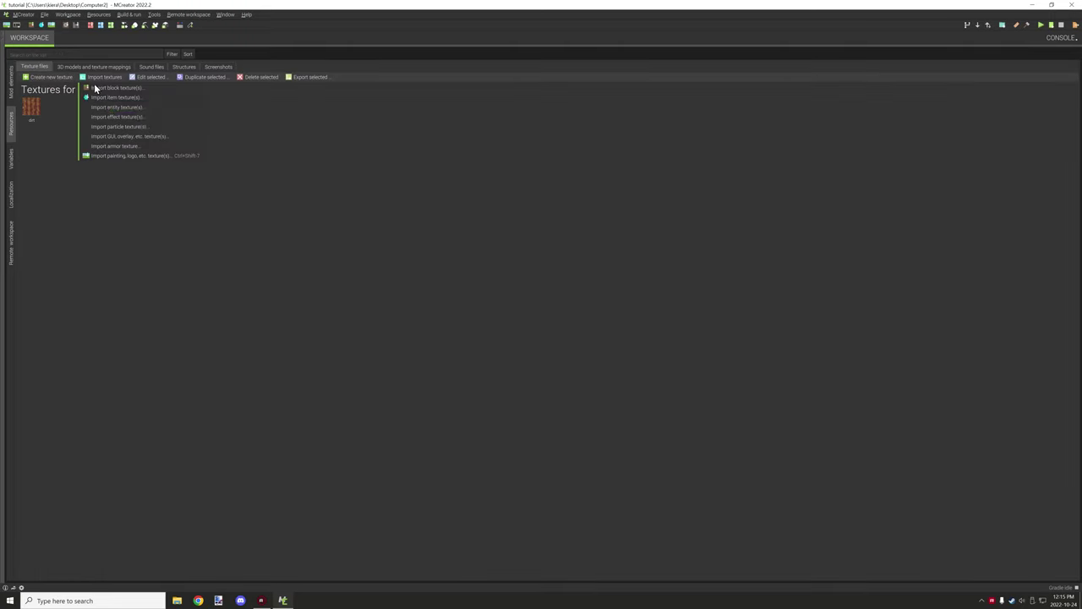
pyautogui.click(112, 88)
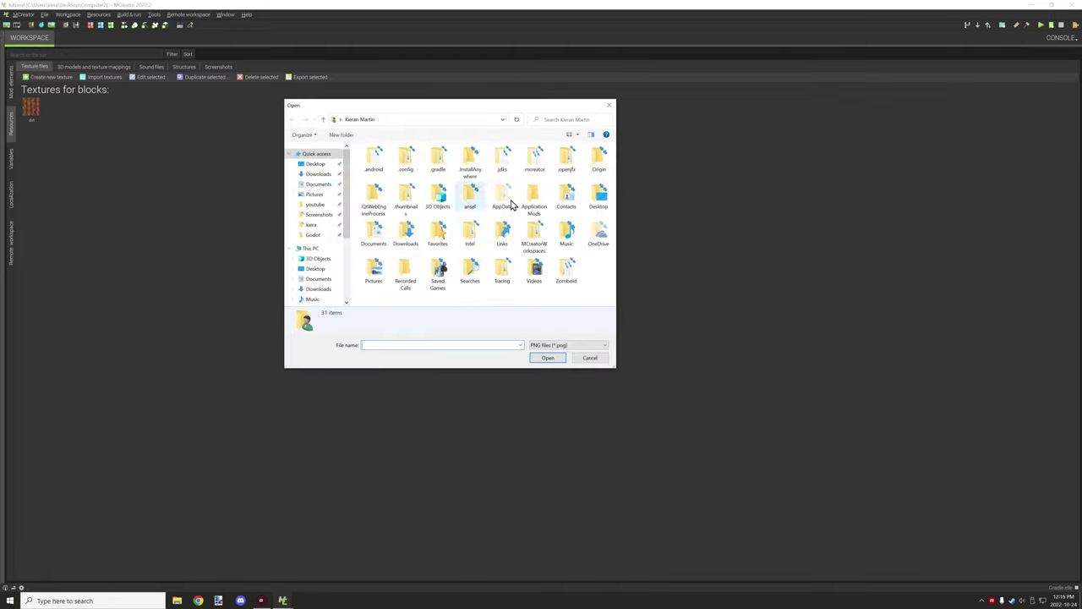
pyautogui.click(314, 164)
pyautogui.click(558, 173)
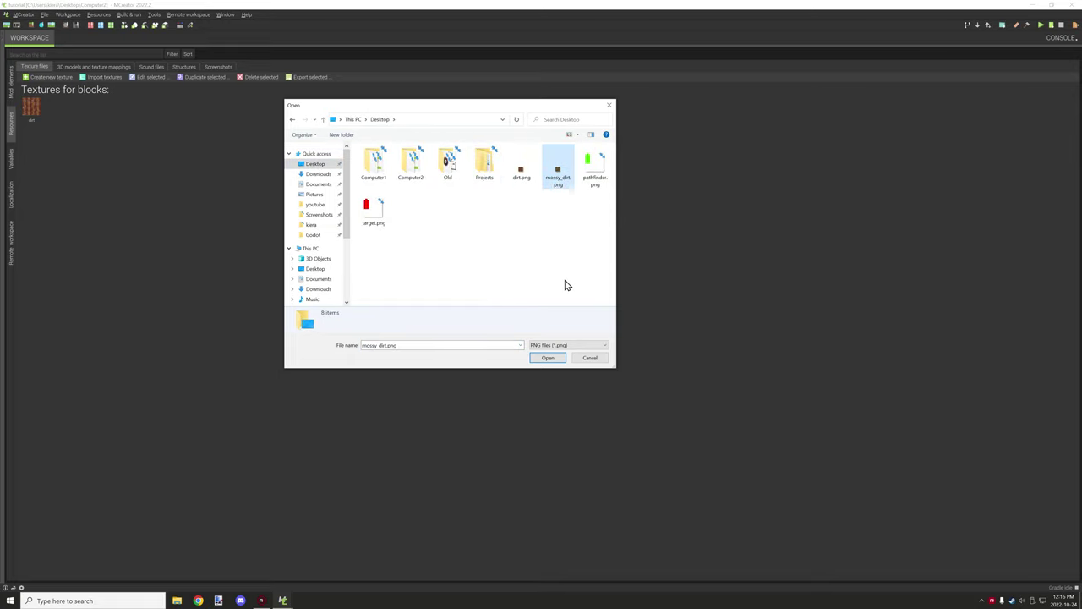
pyautogui.click(548, 358)
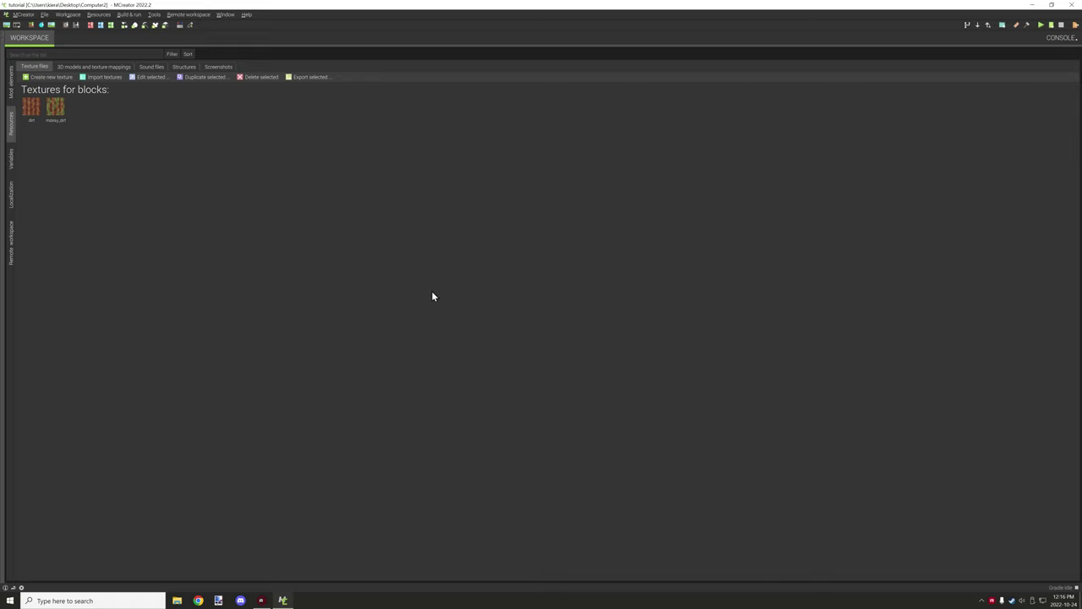
# Duplicate the BlockOfDirt mod element under the name BlockOfMossyDirt.
pyautogui.click(11, 83)
pyautogui.click(28, 73)
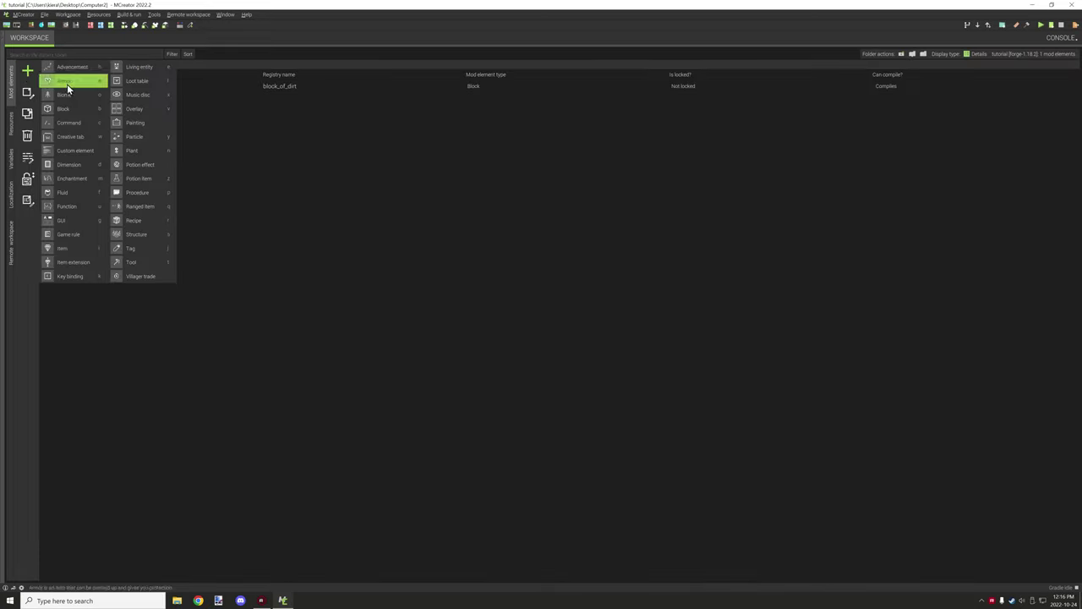
pyautogui.press('Escape')
pyautogui.click(27, 115)
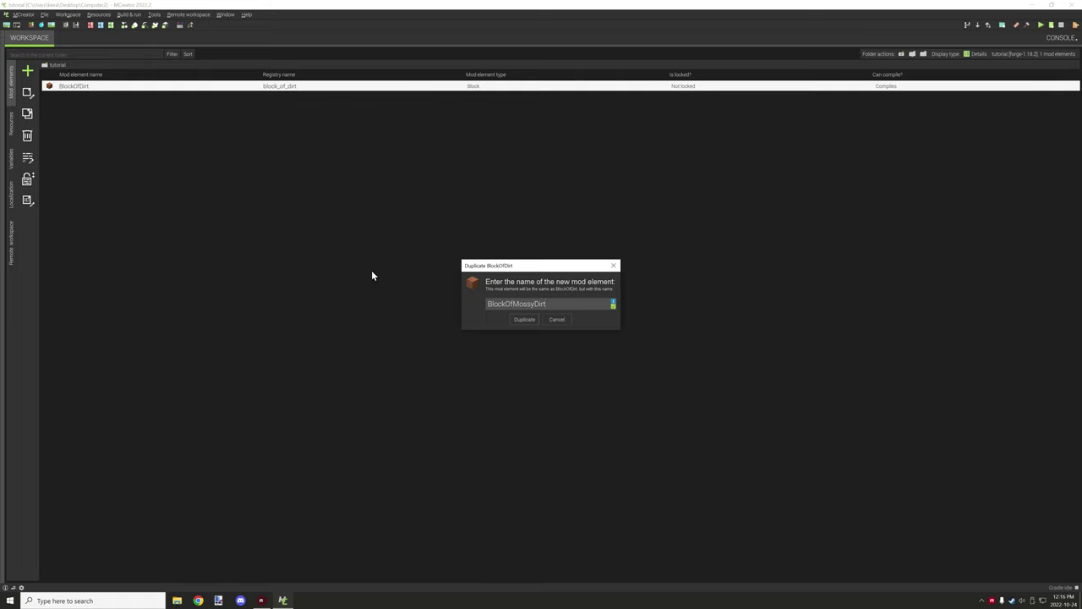
pyautogui.click(525, 322)
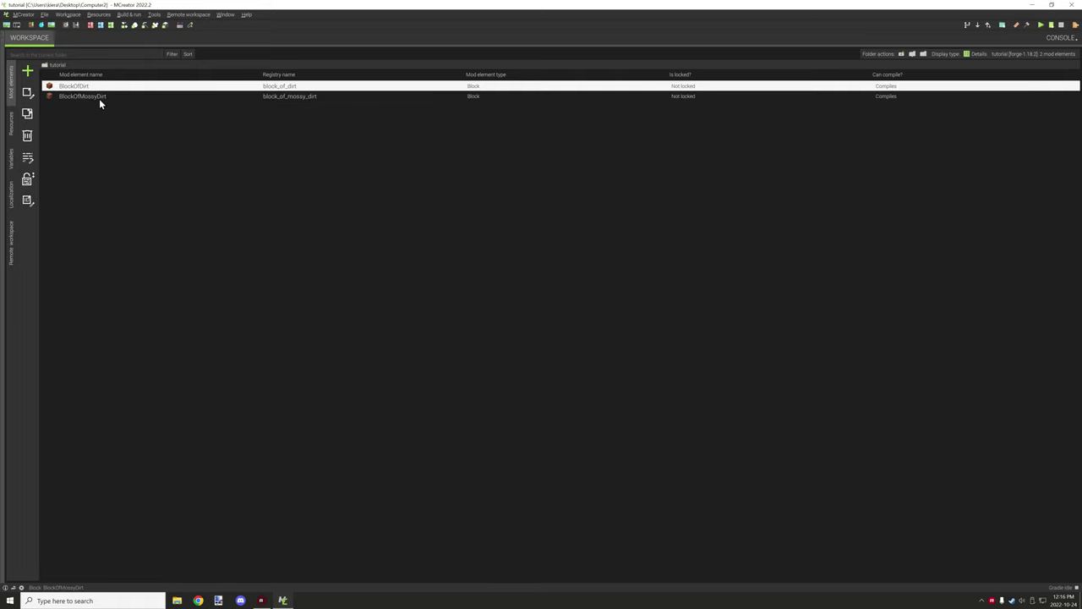
# Open BlockOfMossyDirt for editing and assign the mossy_dirt texture to all six block faces.
pyautogui.click(99, 98)
pyautogui.doubleClick(98, 101)
pyautogui.click(353, 262)
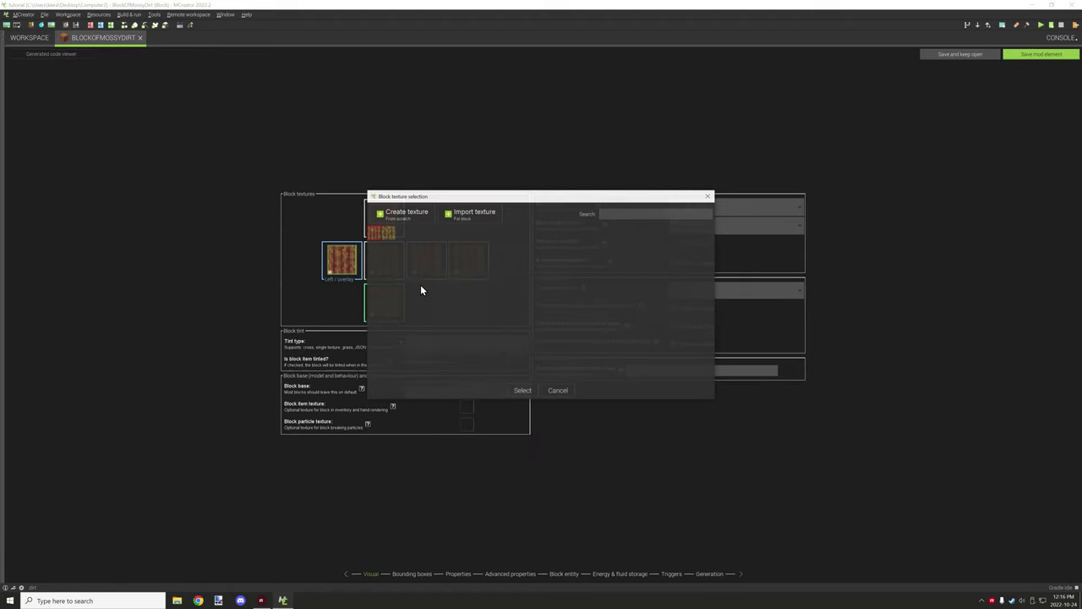
pyautogui.click(381, 233)
pyautogui.click(524, 389)
pyautogui.click(389, 264)
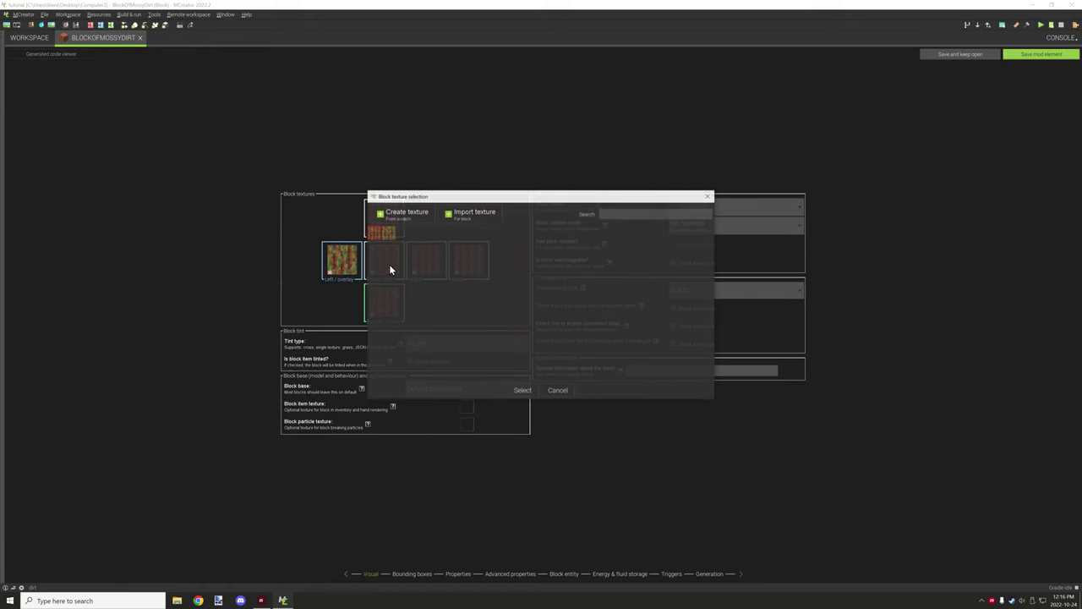
pyautogui.click(380, 233)
pyautogui.click(522, 390)
pyautogui.click(394, 235)
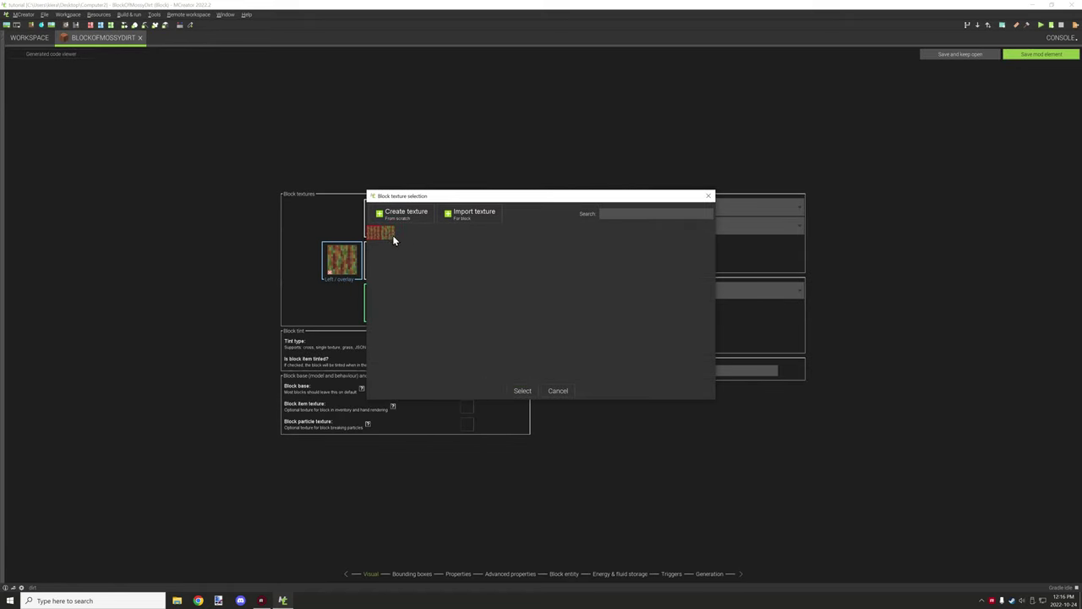
pyautogui.click(523, 389)
pyautogui.click(465, 258)
pyautogui.click(382, 234)
pyautogui.click(521, 391)
pyautogui.click(389, 254)
pyautogui.click(391, 231)
pyautogui.click(519, 391)
pyautogui.click(382, 302)
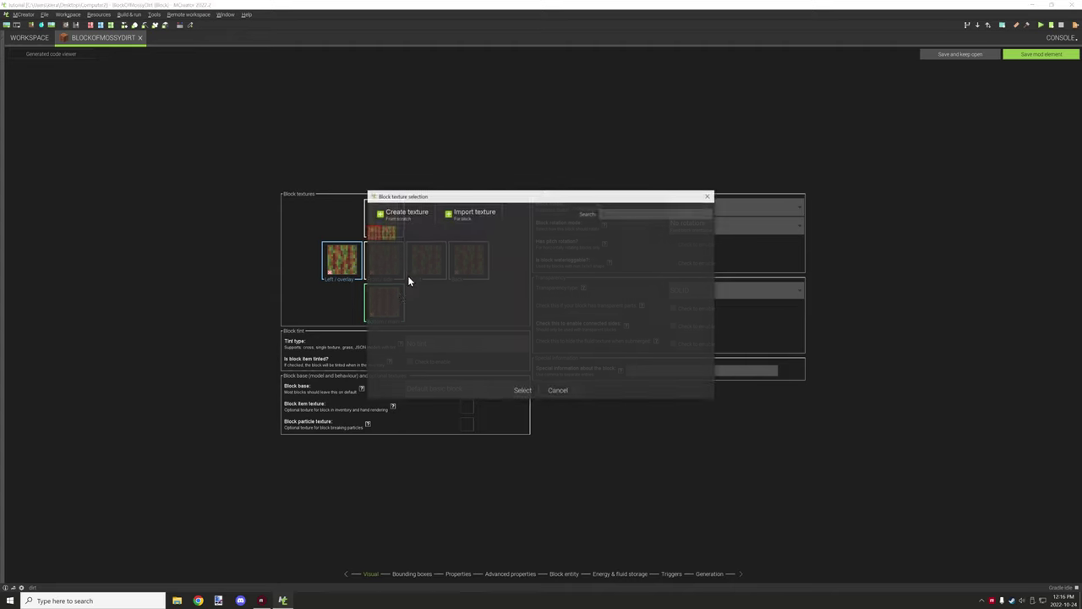
pyautogui.click(531, 392)
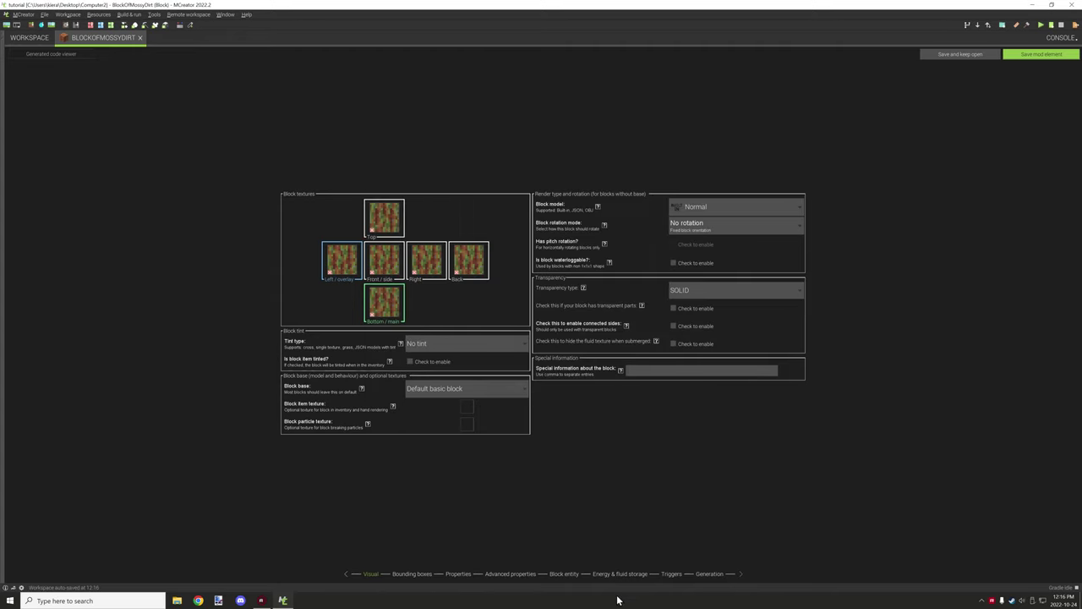
# Set BlockOfDirt as a block that BlockOfMossyDirt can replace during world generation, and save the mod element.
pyautogui.click(709, 574)
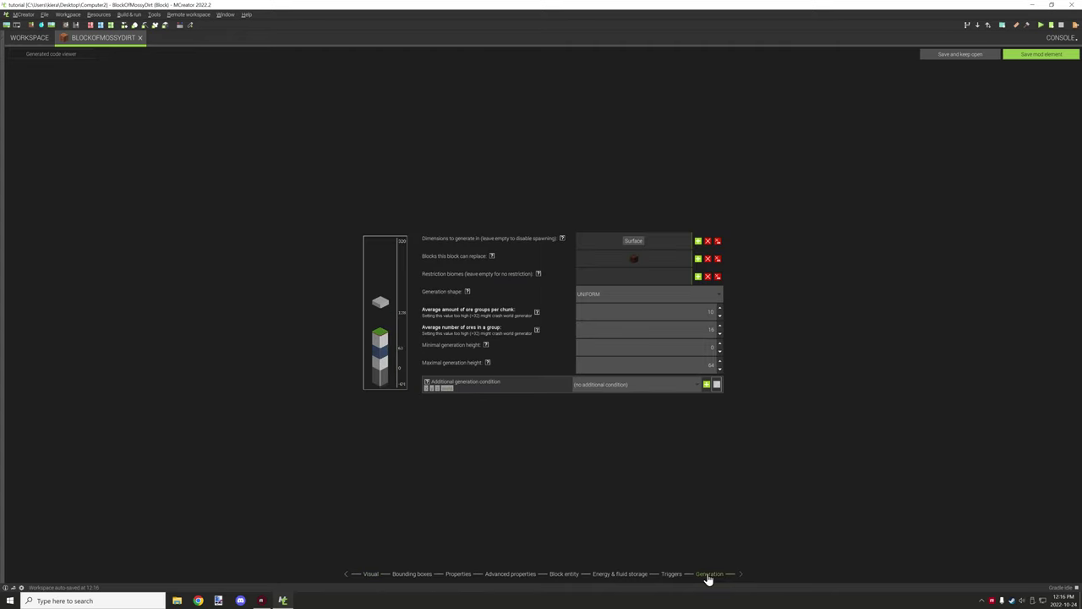
pyautogui.click(698, 258)
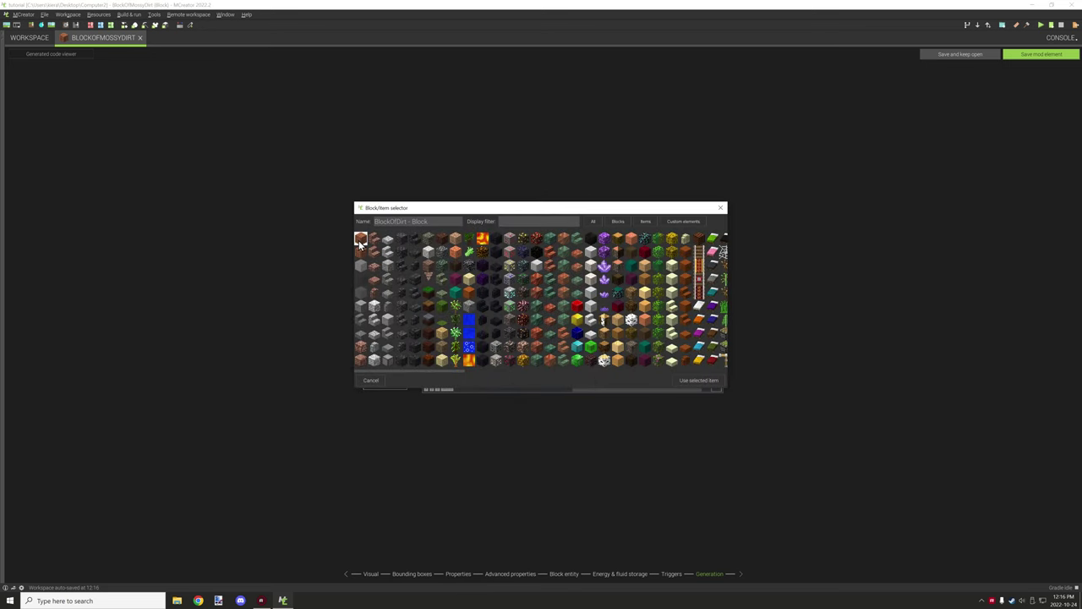
pyautogui.click(699, 380)
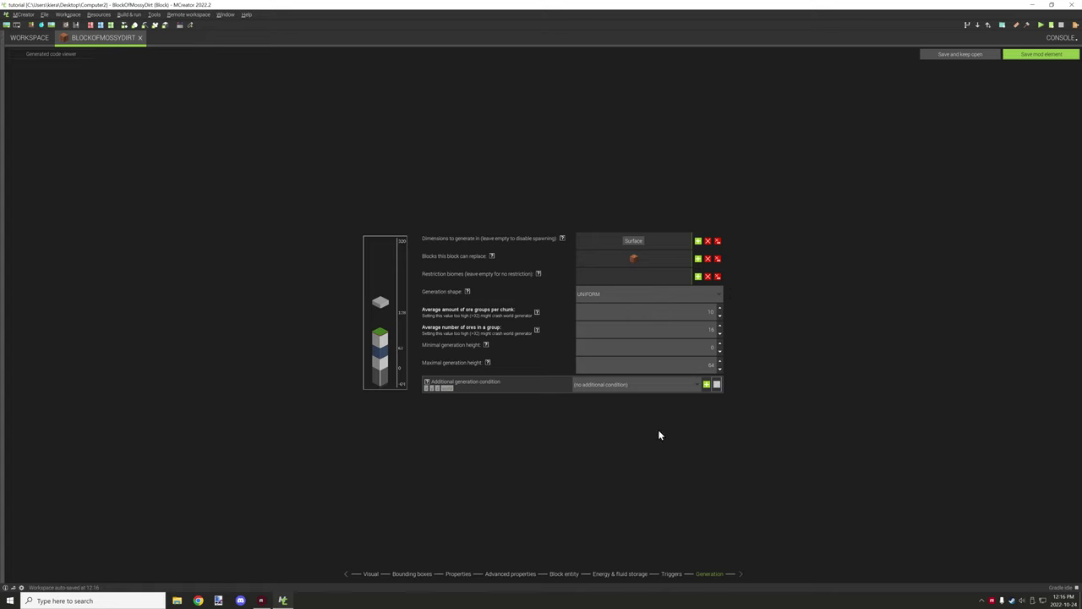
pyautogui.click(1038, 54)
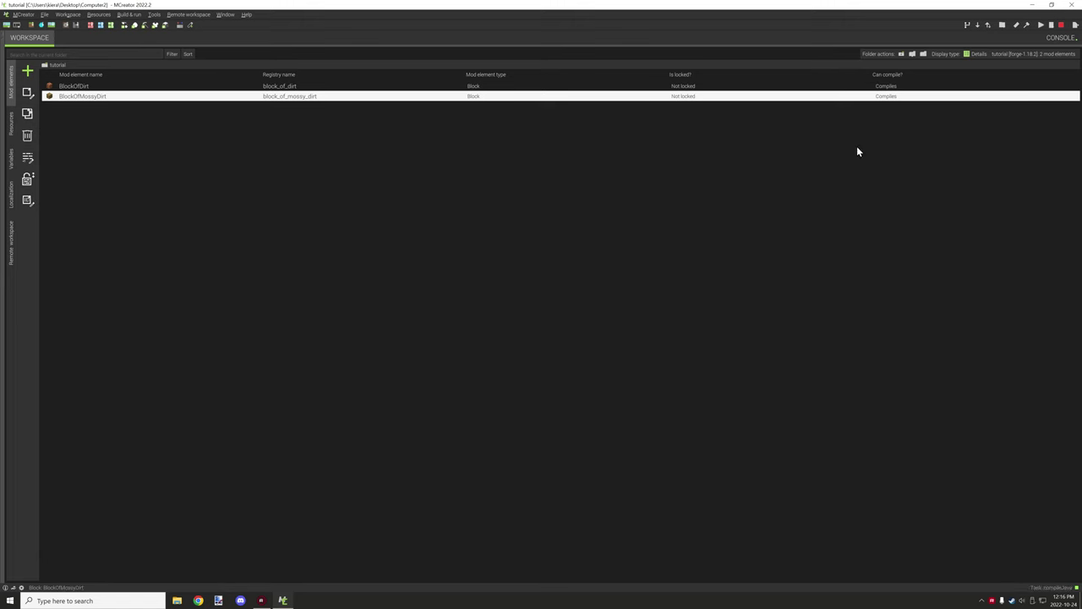
# Check the Gradle build result for the workspace in the console.
pyautogui.click(1057, 37)
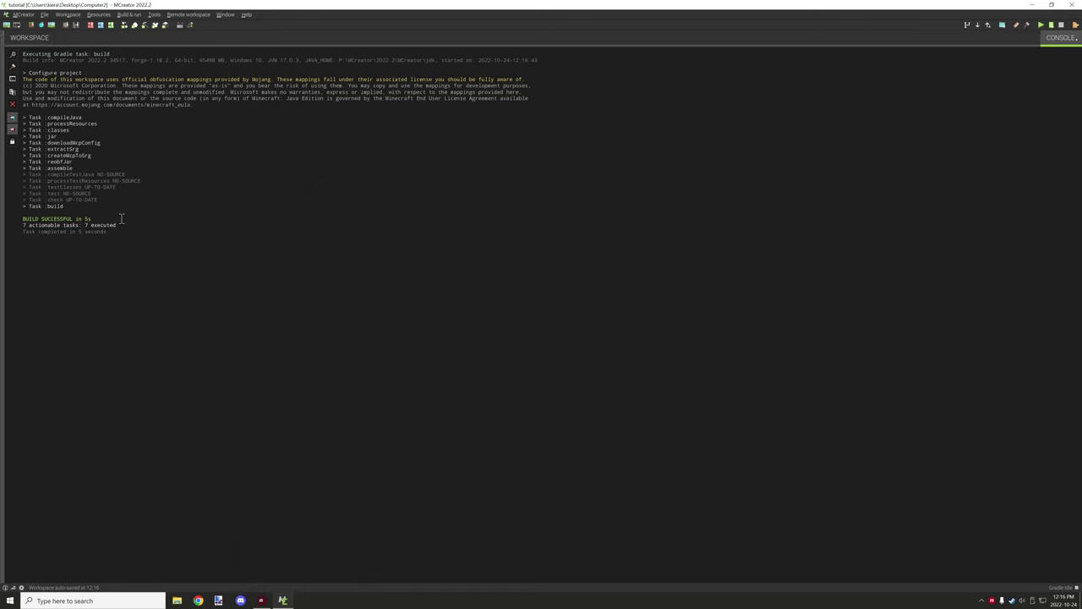
pyautogui.moveTo(121, 218); pyautogui.dragTo(22, 218)
pyautogui.click(351, 184)
# Close MCreator, launch GitHub Desktop and review the changed files on the mossyDirt branch.
pyautogui.click(1072, 5)
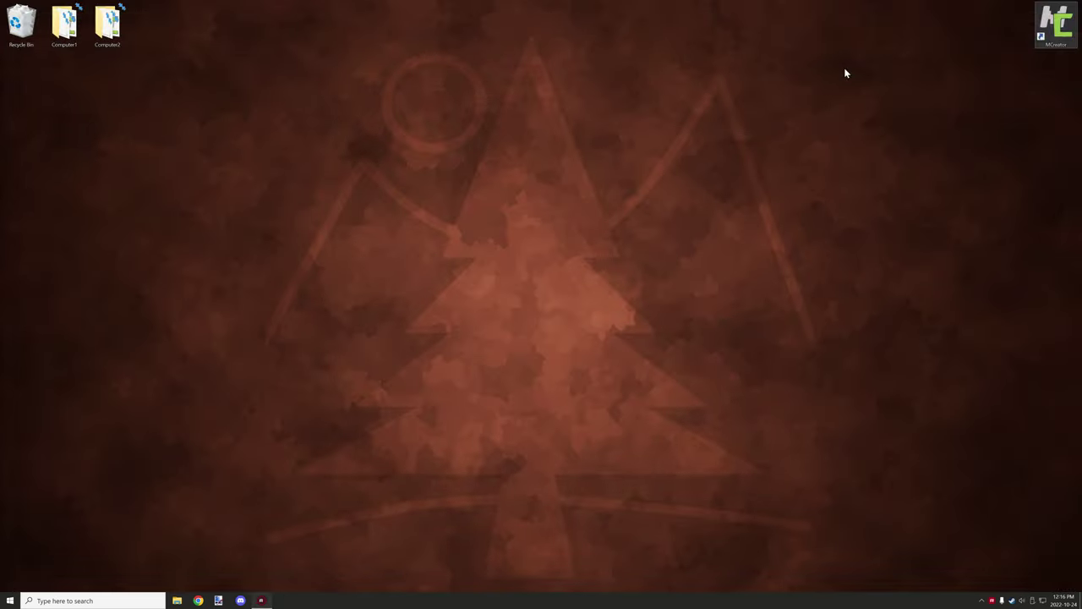
pyautogui.click(10, 600)
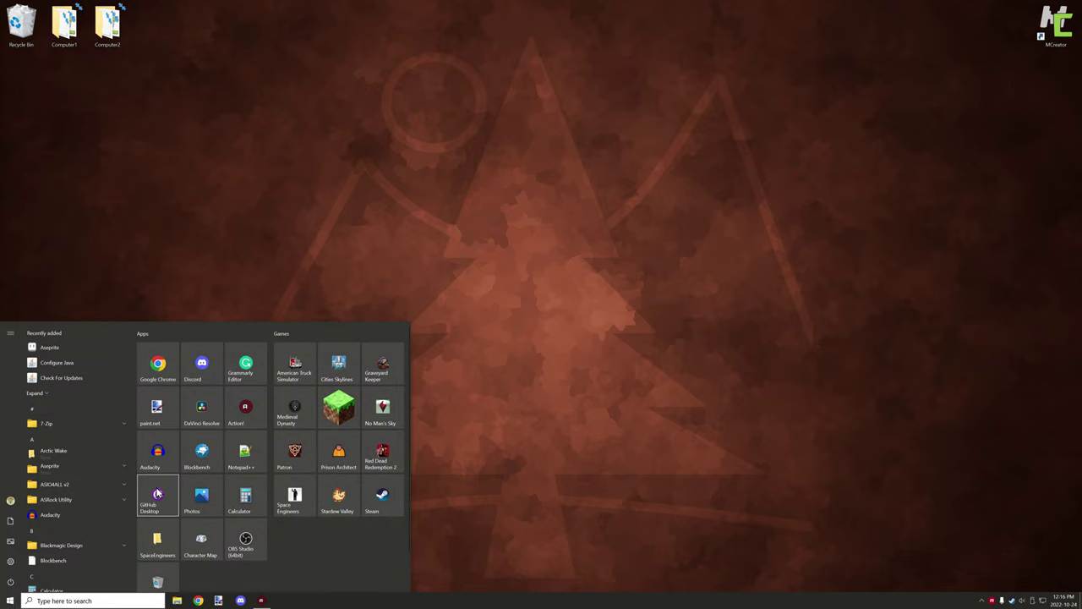
pyautogui.click(157, 494)
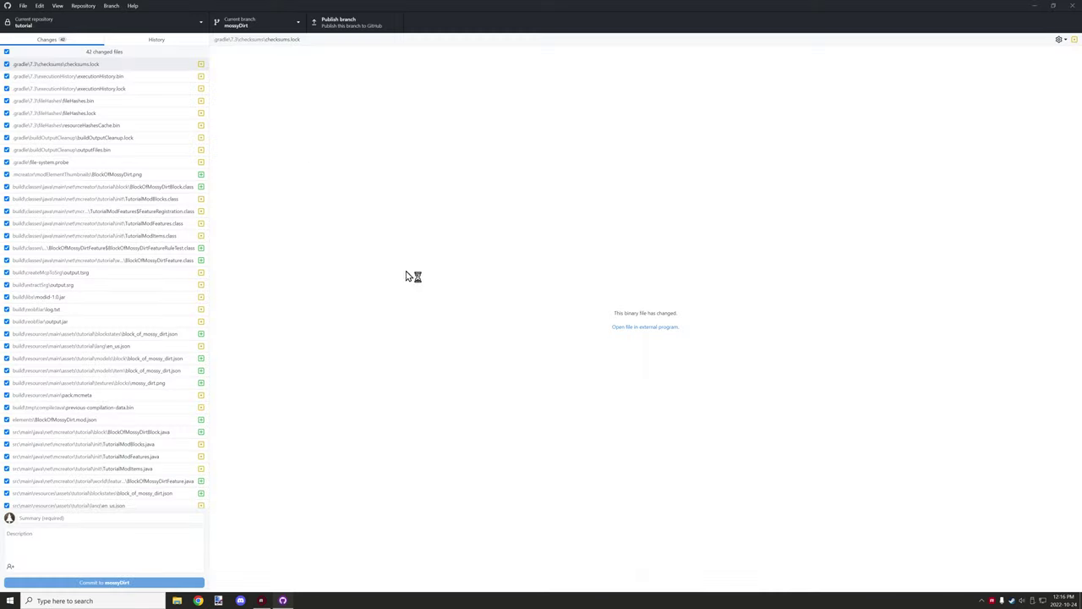
pyautogui.scroll(-3, 174, 109)
pyautogui.scroll(2, 167, 113)
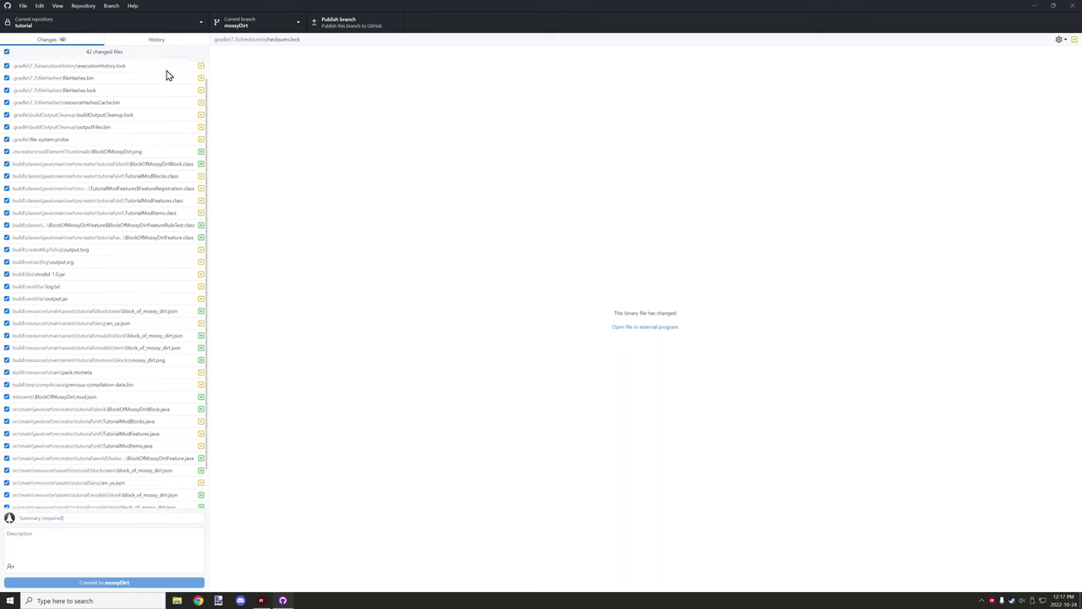
pyautogui.scroll(-2, 165, 93)
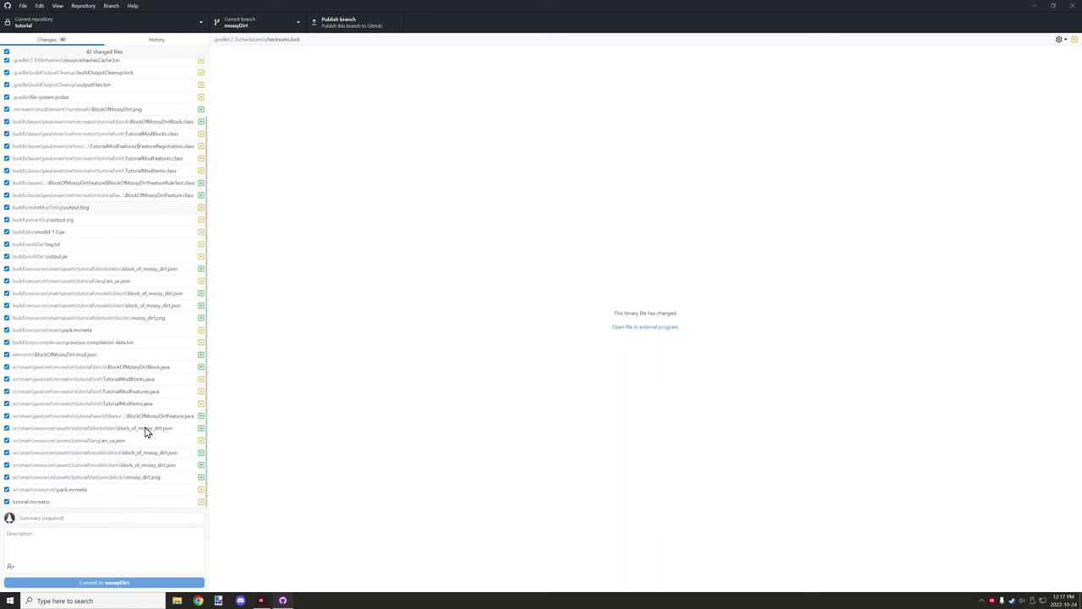
# Commit the changes to mossyDirt with the summary "Added Mossy Dirt" and publish the branch to GitHub.
pyautogui.click(58, 517)
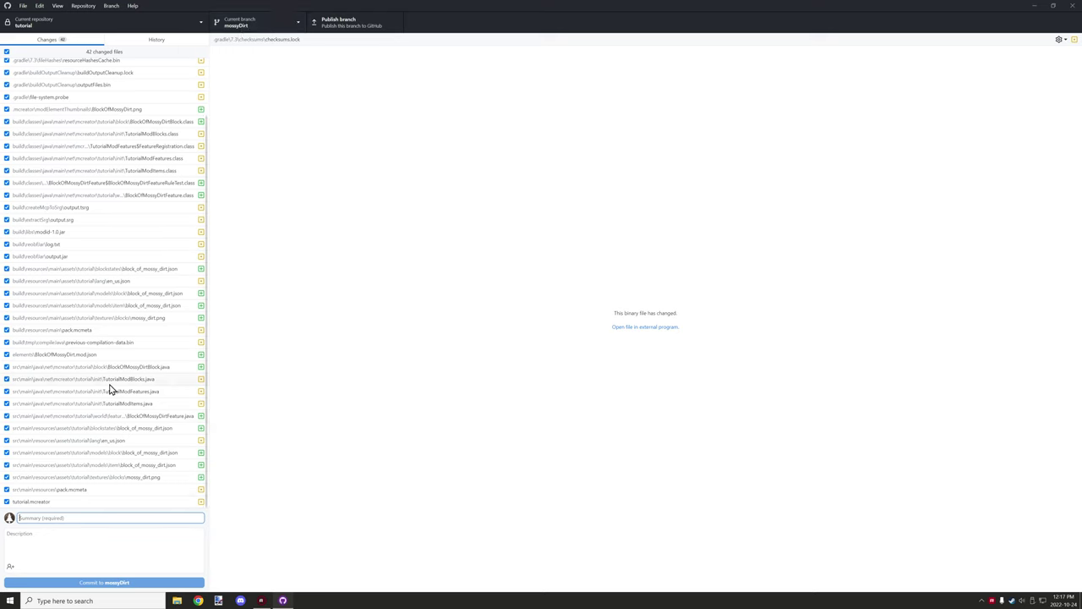
pyautogui.write('Added Mossy Dirt')
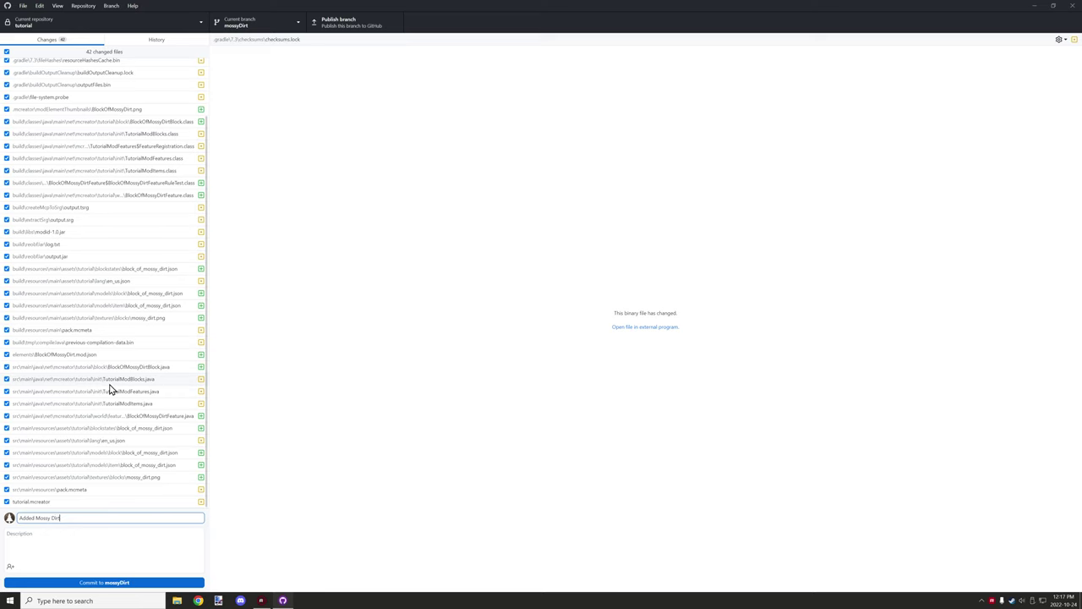
pyautogui.click(125, 584)
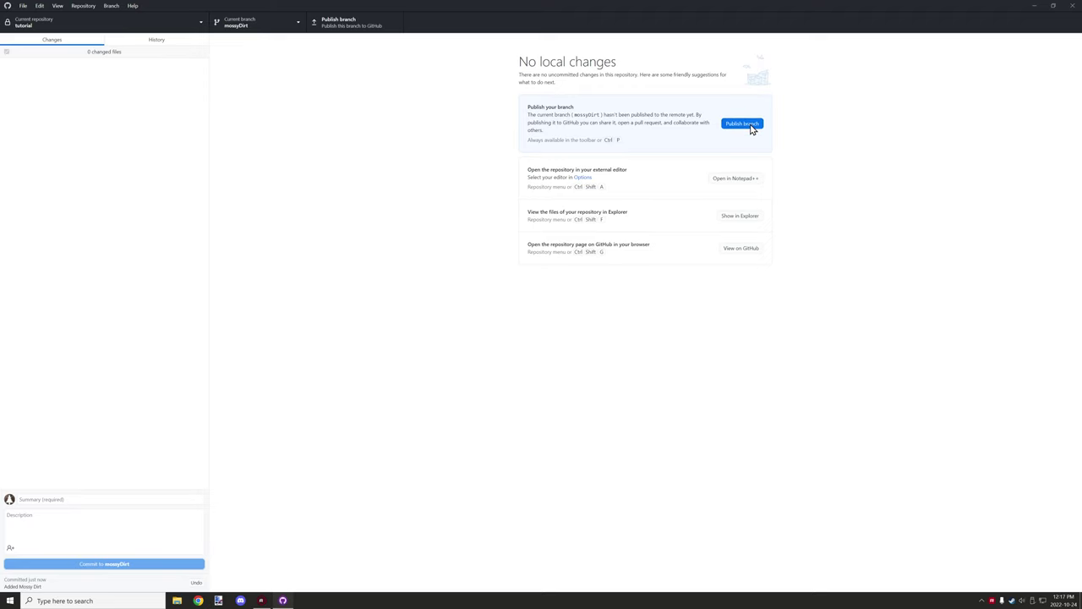
pyautogui.click(751, 127)
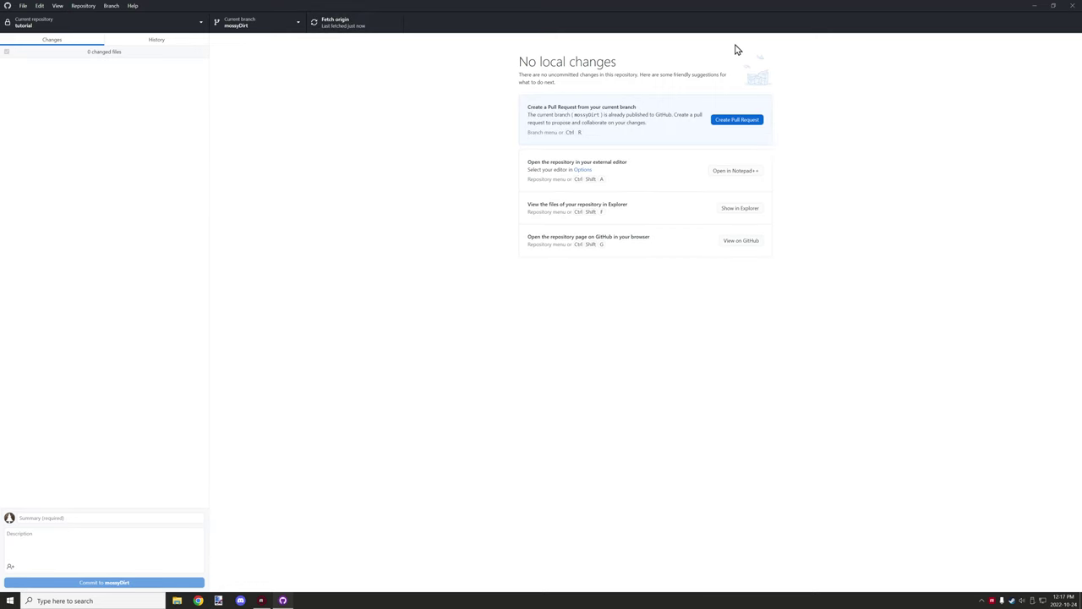
# Close GitHub Desktop and open the TutorialOne organization's tutorial repository on GitHub in Chrome.
pyautogui.click(1072, 6)
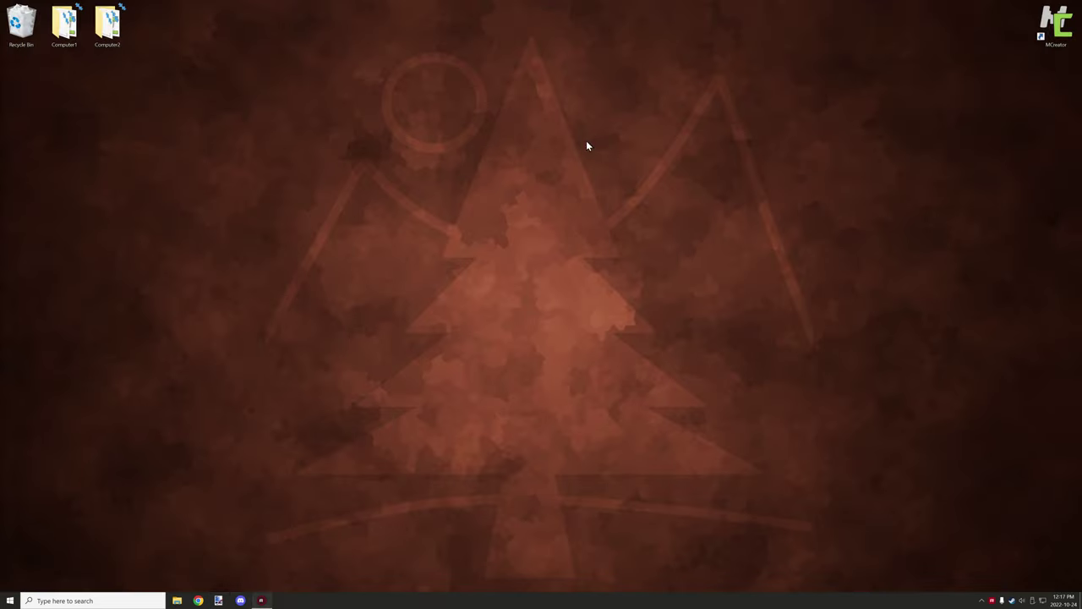
pyautogui.click(199, 600)
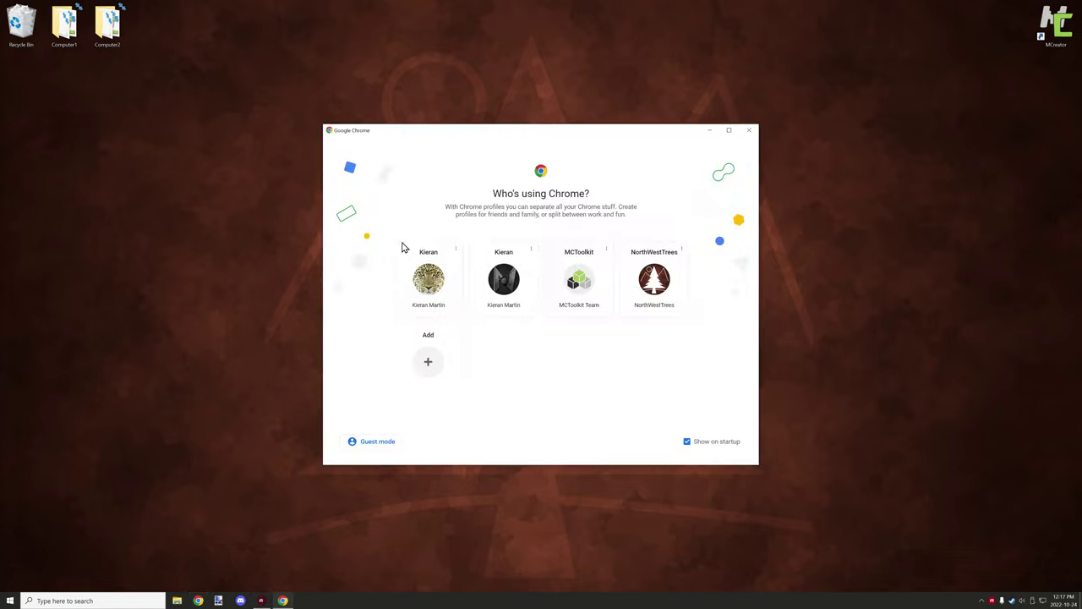
pyautogui.click(675, 276)
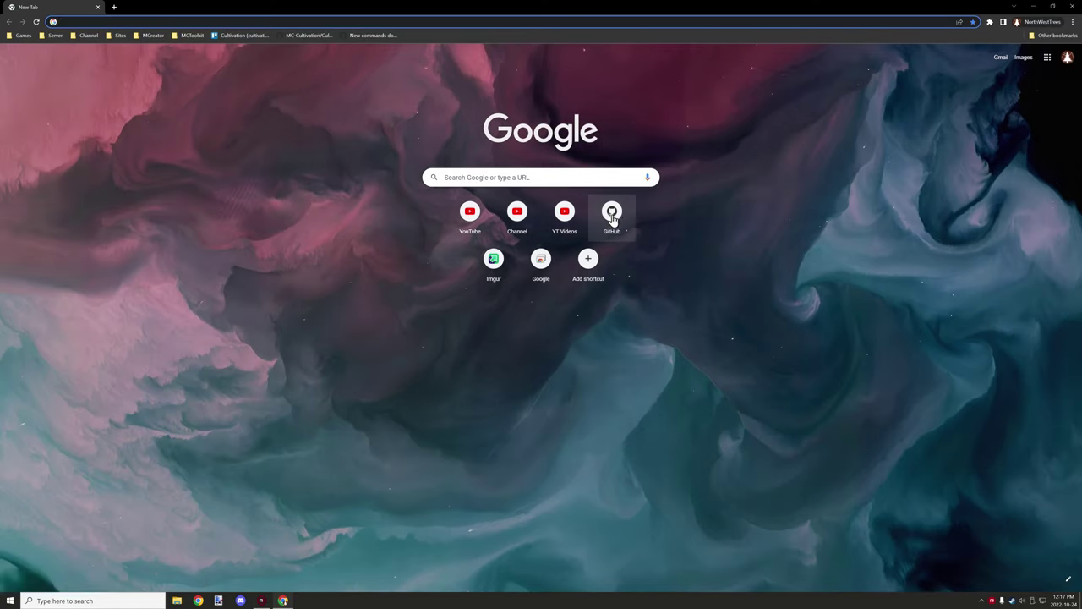
pyautogui.click(612, 211)
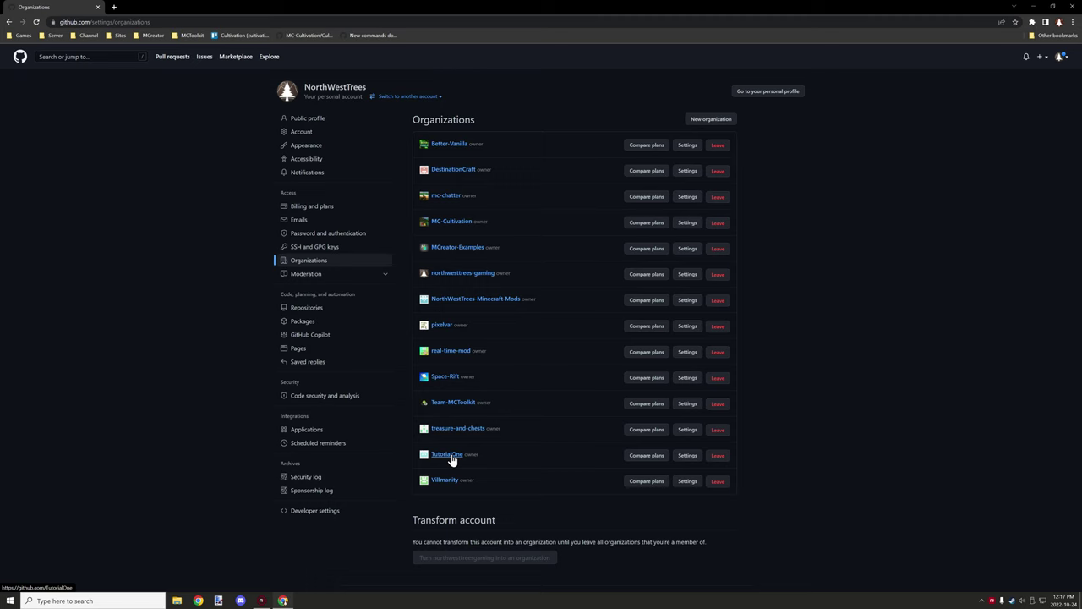
pyautogui.click(449, 455)
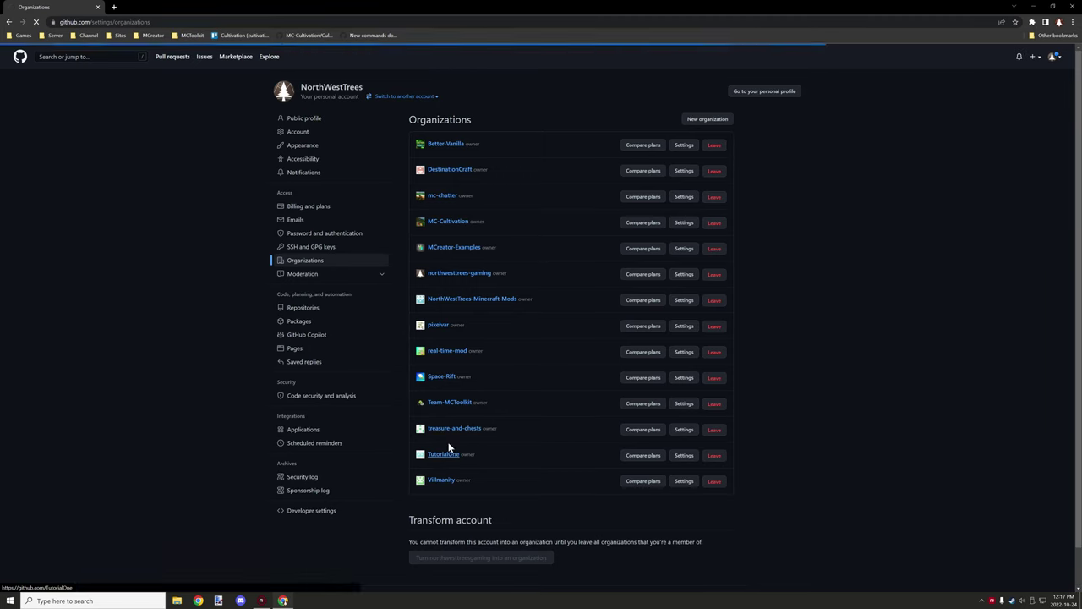
pyautogui.click(297, 203)
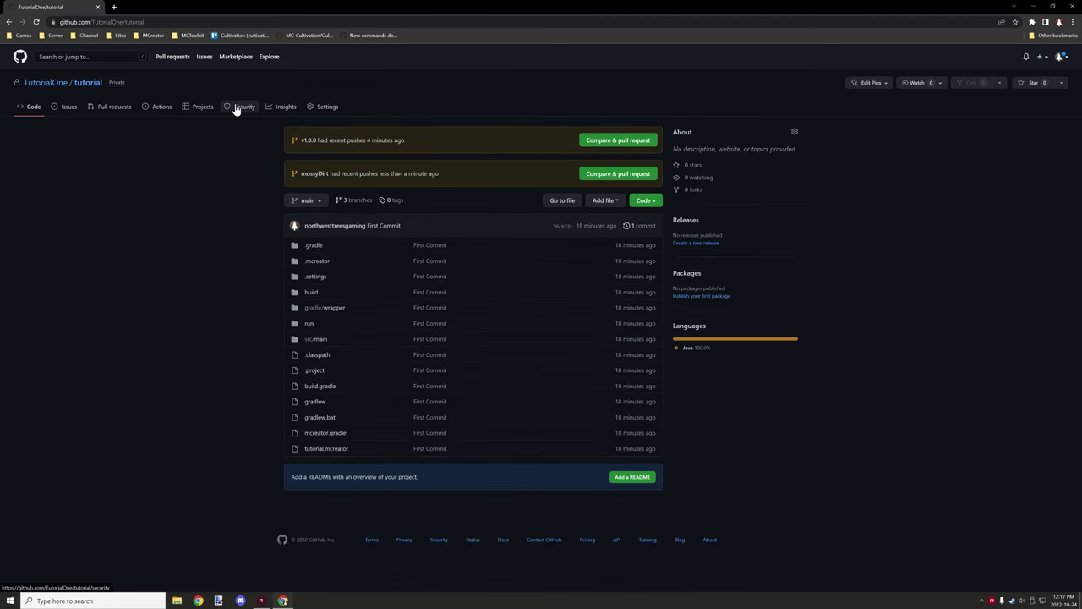
# Create a pull request titled "Added Mossy Dirt" with v1.0.0 as the base branch and mossyDirt as the compare branch.
pyautogui.click(111, 108)
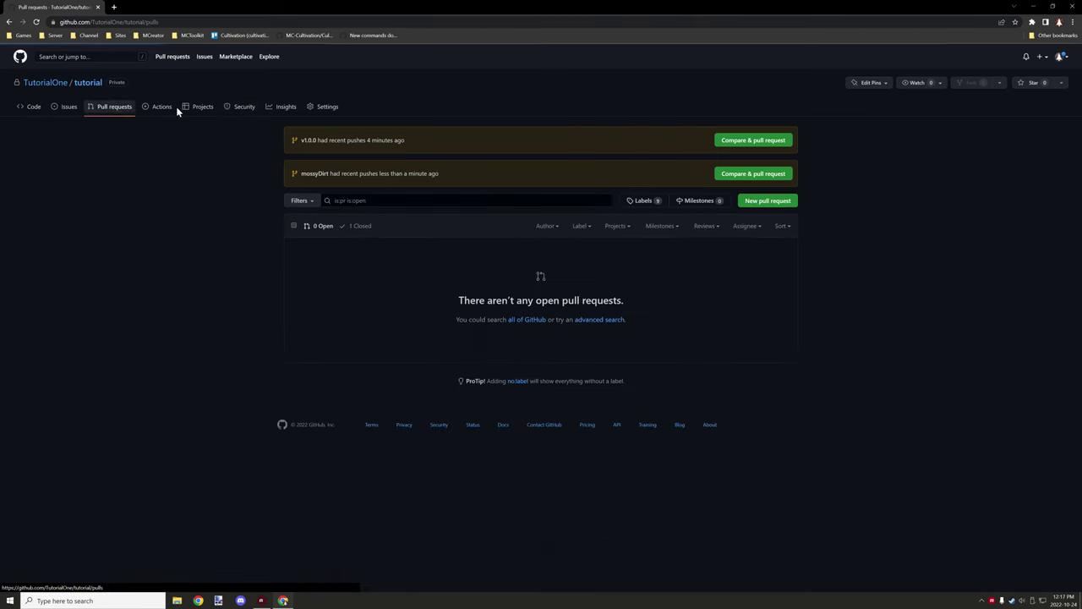
pyautogui.click(764, 202)
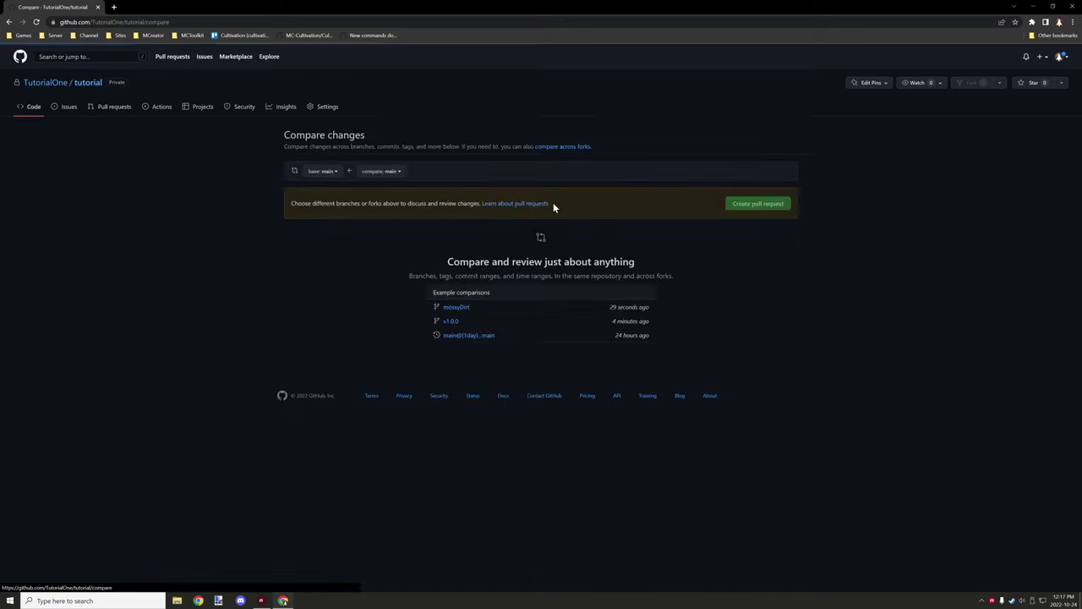
pyautogui.click(326, 172)
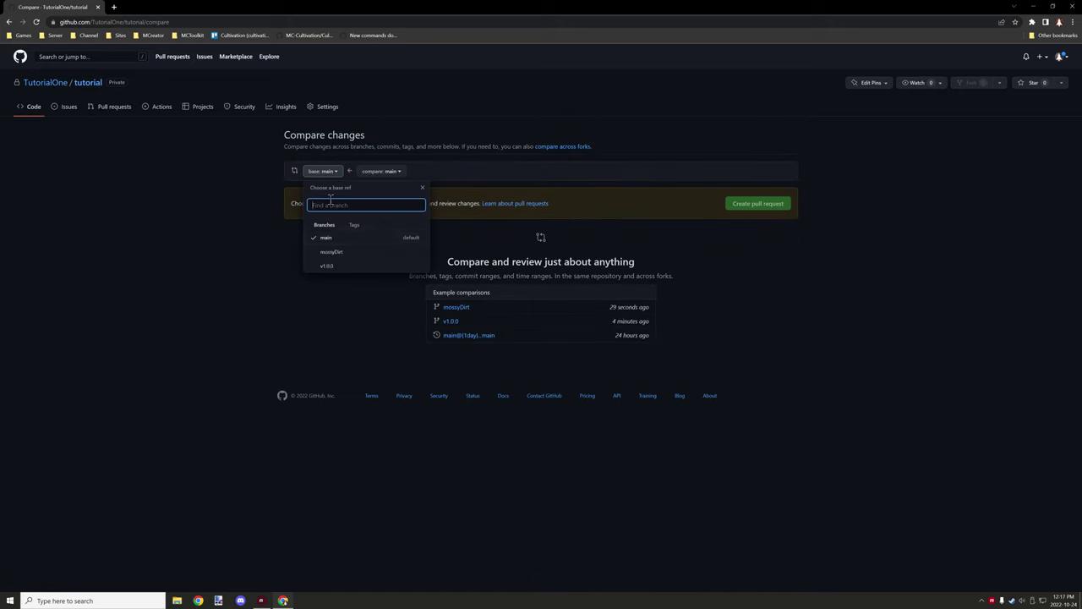
pyautogui.click(330, 269)
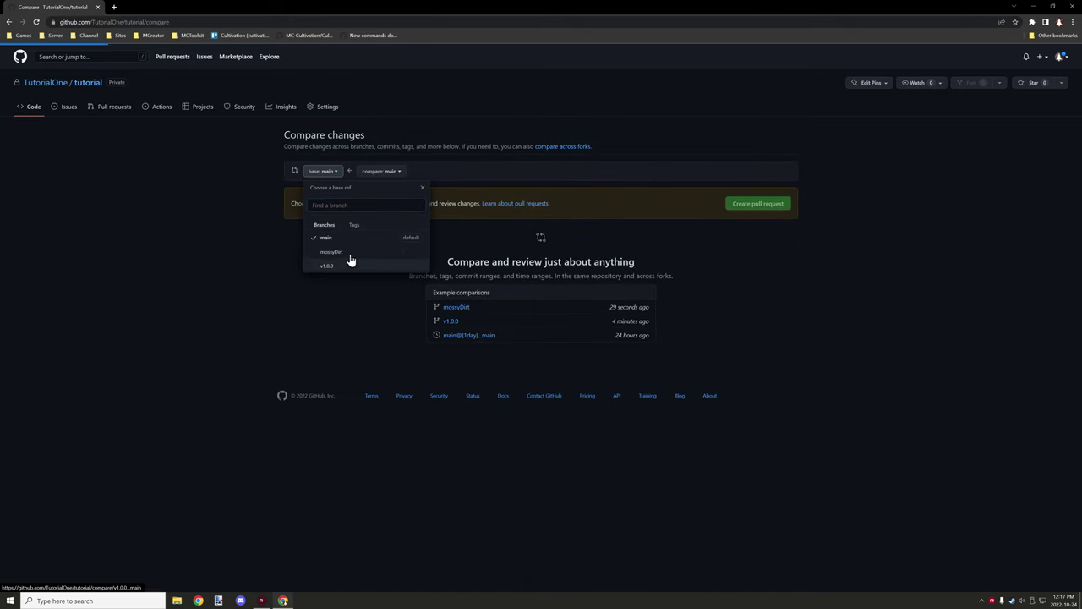
pyautogui.click(394, 174)
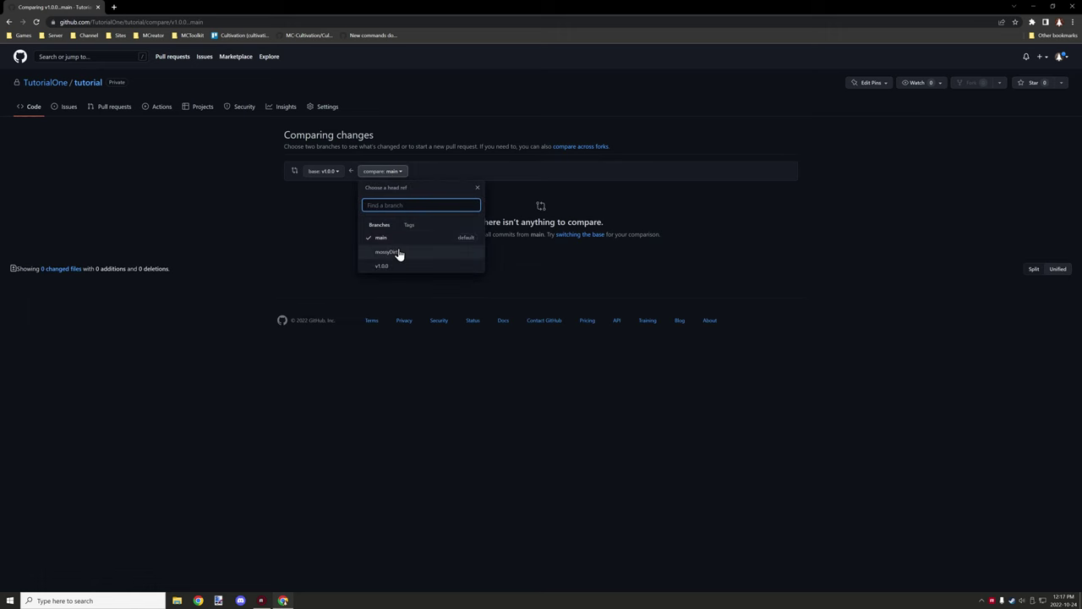
pyautogui.click(436, 251)
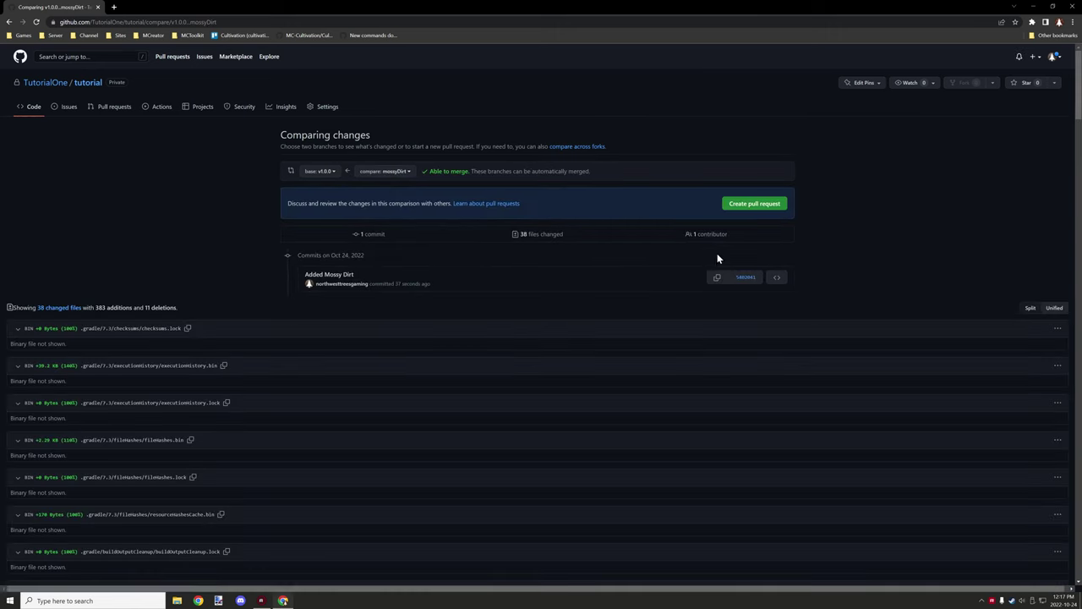
pyautogui.click(768, 209)
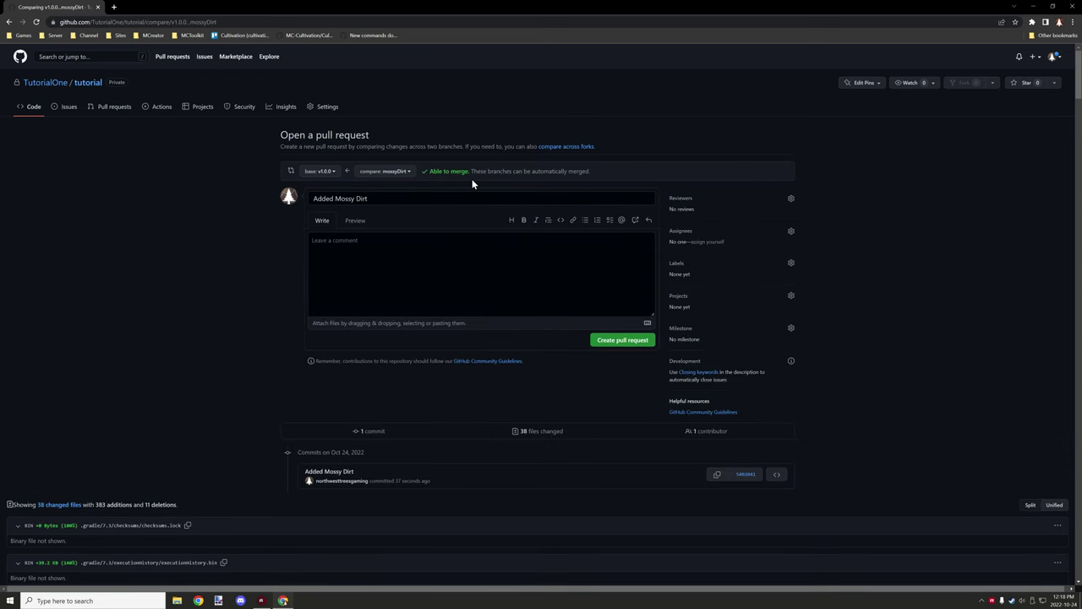
pyautogui.click(624, 341)
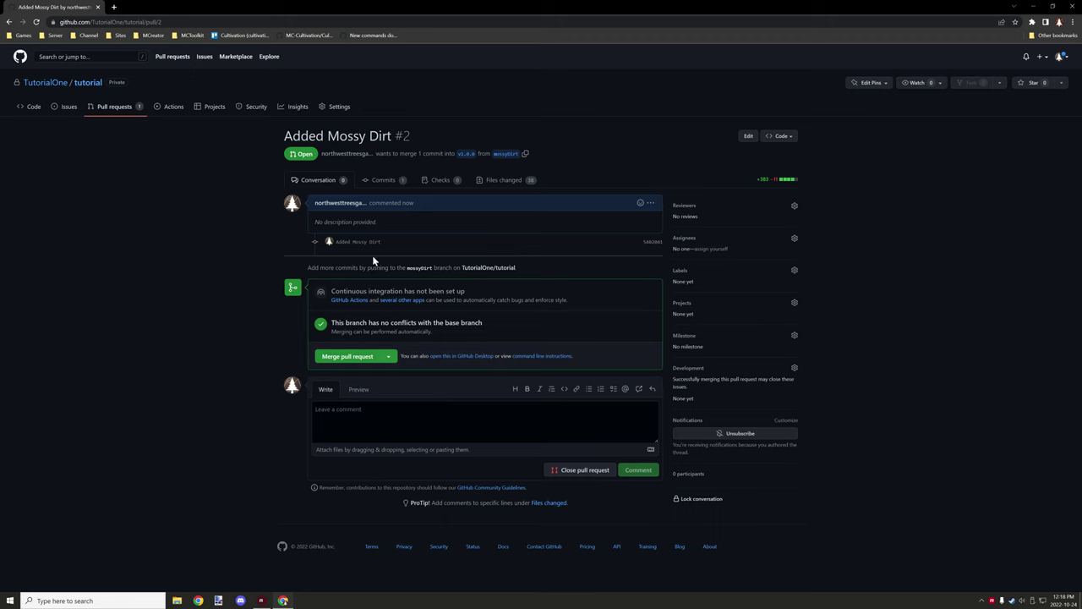
# Merge the Added Mossy Dirt pull request into v1.0.0, return to the repository's code page and minimize Chrome.
pyautogui.click(356, 356)
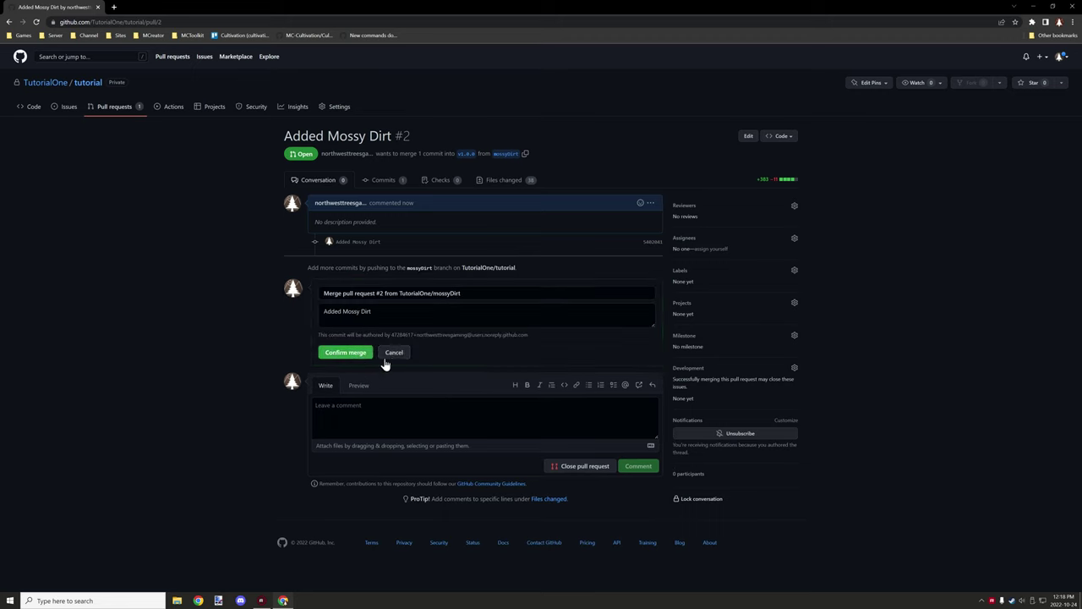
pyautogui.click(347, 353)
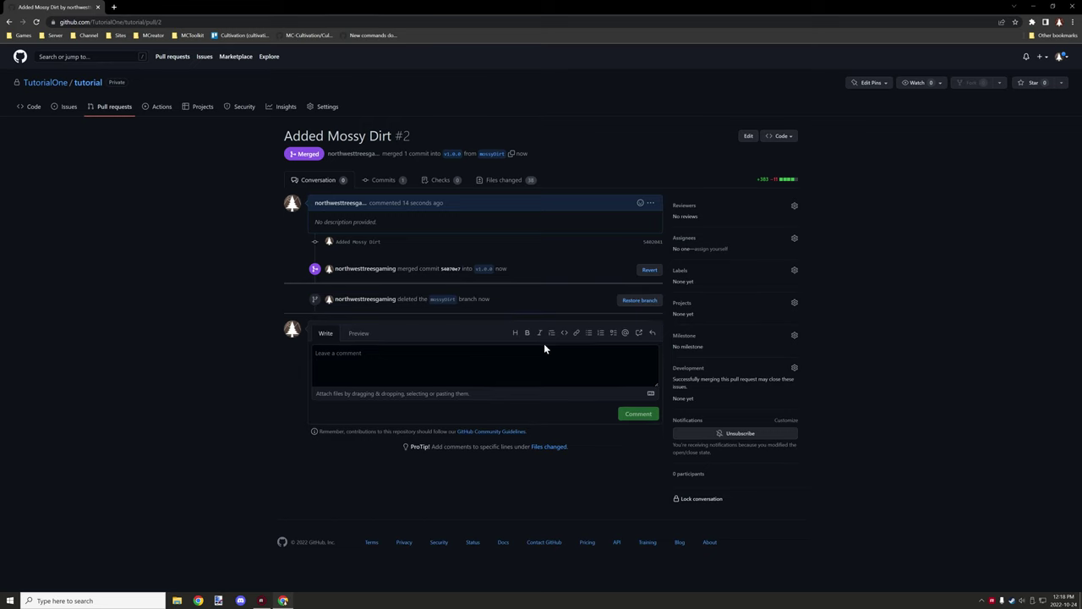
pyautogui.click(66, 110)
pyautogui.click(32, 106)
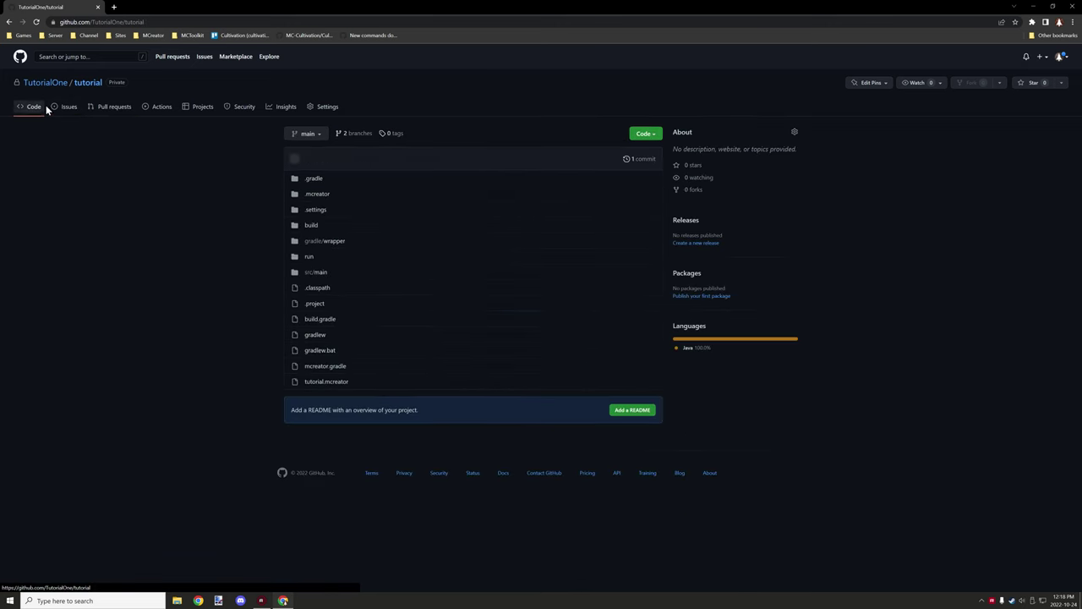
pyautogui.click(1033, 7)
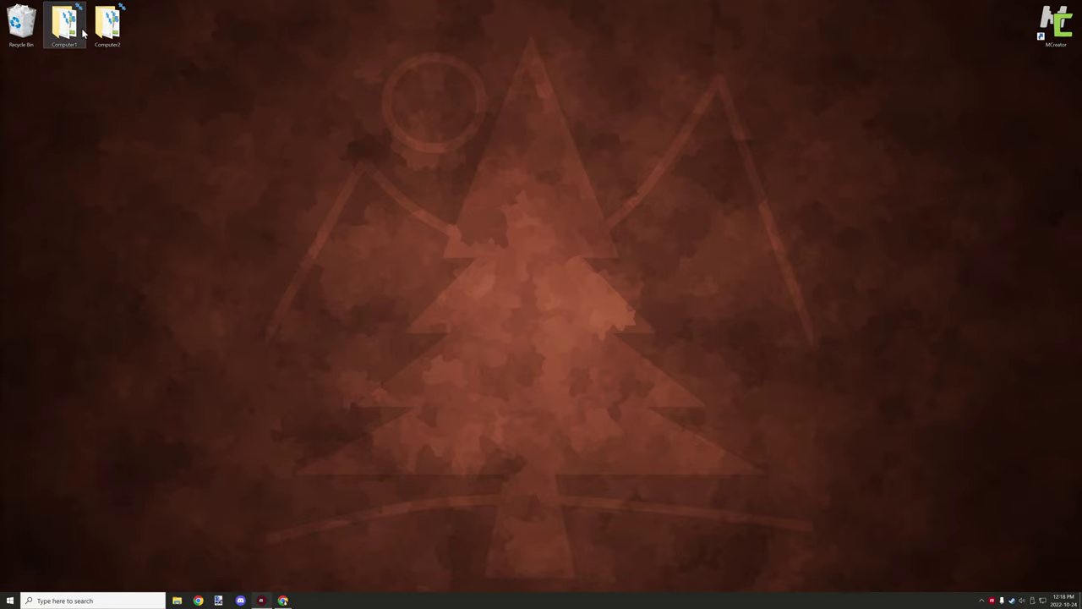
# Launch GitHub Desktop, switch to the first TutorialOne tutorial repository, check out the v1.0.0 branch and fetch origin.
pyautogui.click(10, 600)
pyautogui.click(149, 495)
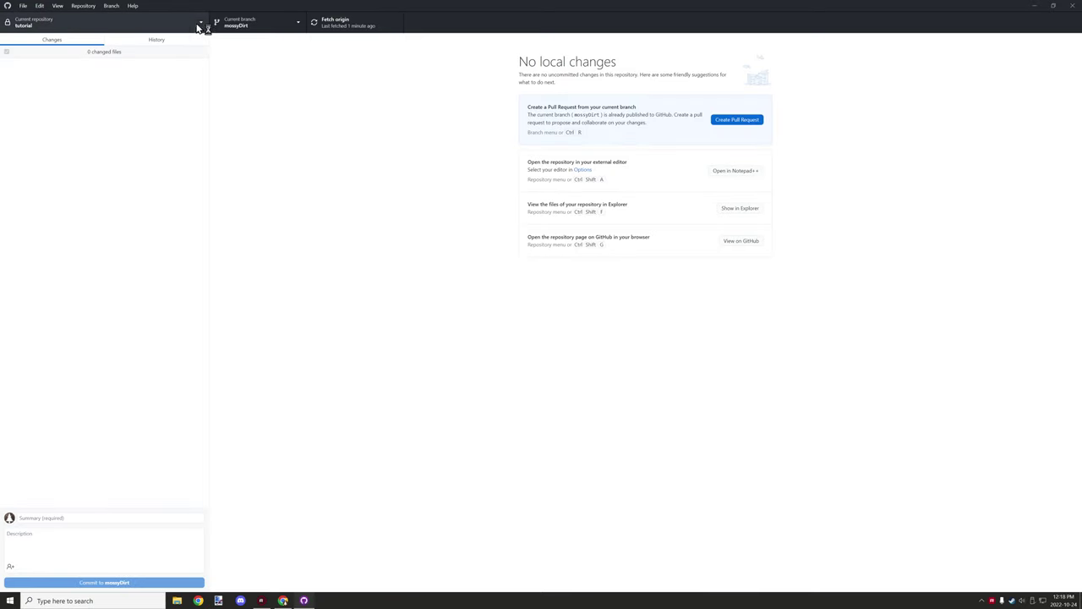
pyautogui.click(48, 29)
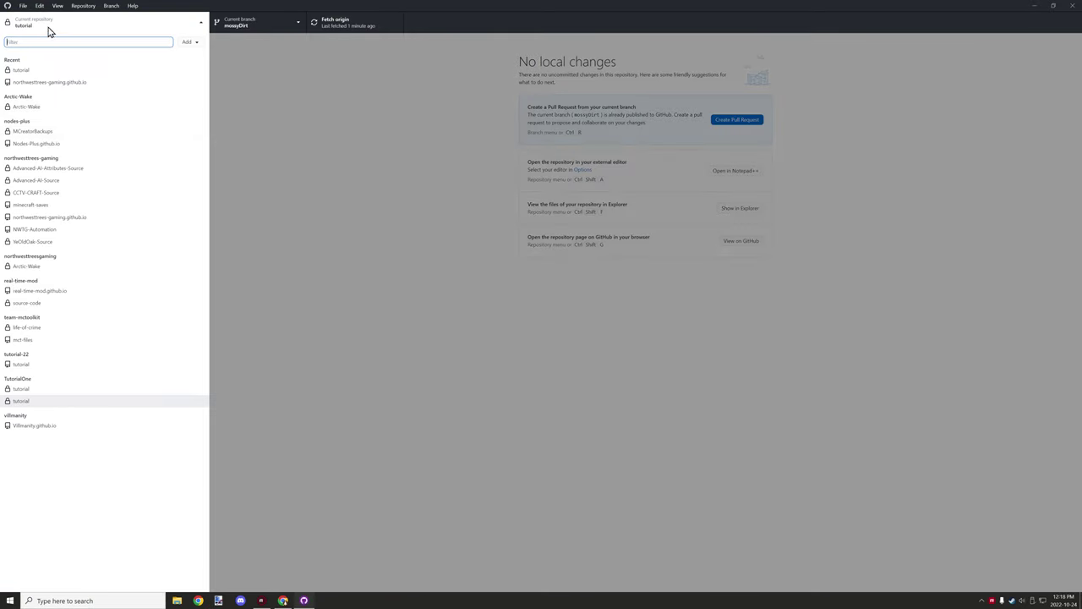
pyautogui.click(32, 389)
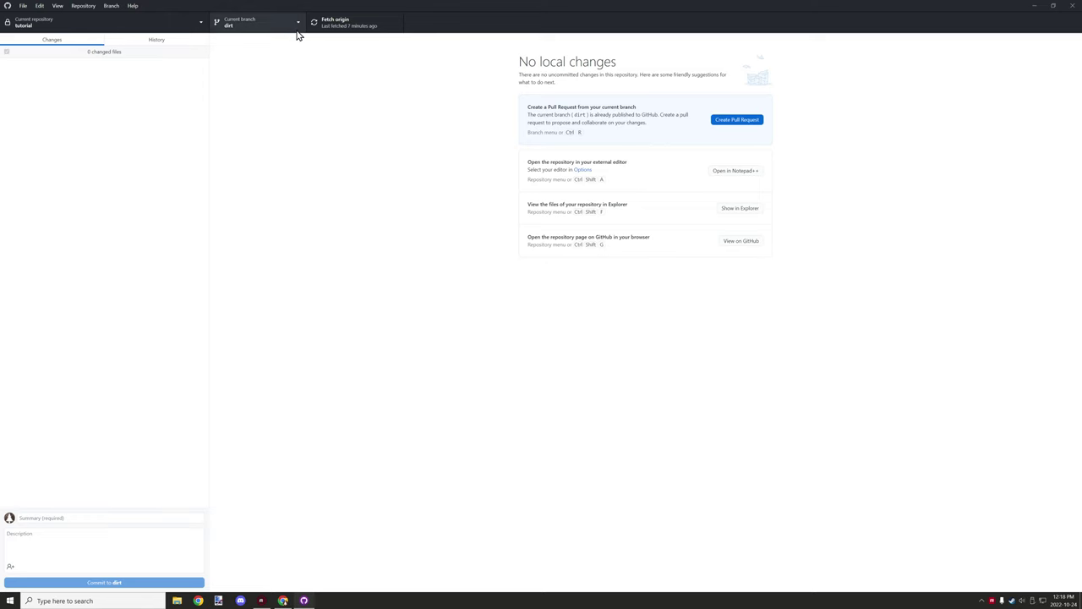
pyautogui.click(262, 27)
pyautogui.click(230, 121)
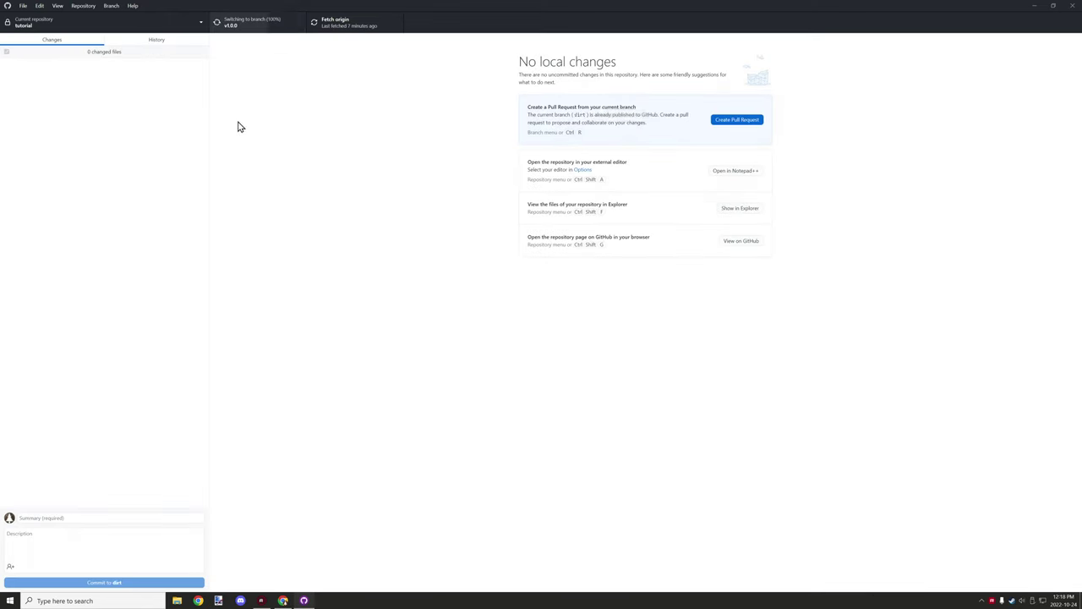
pyautogui.click(357, 28)
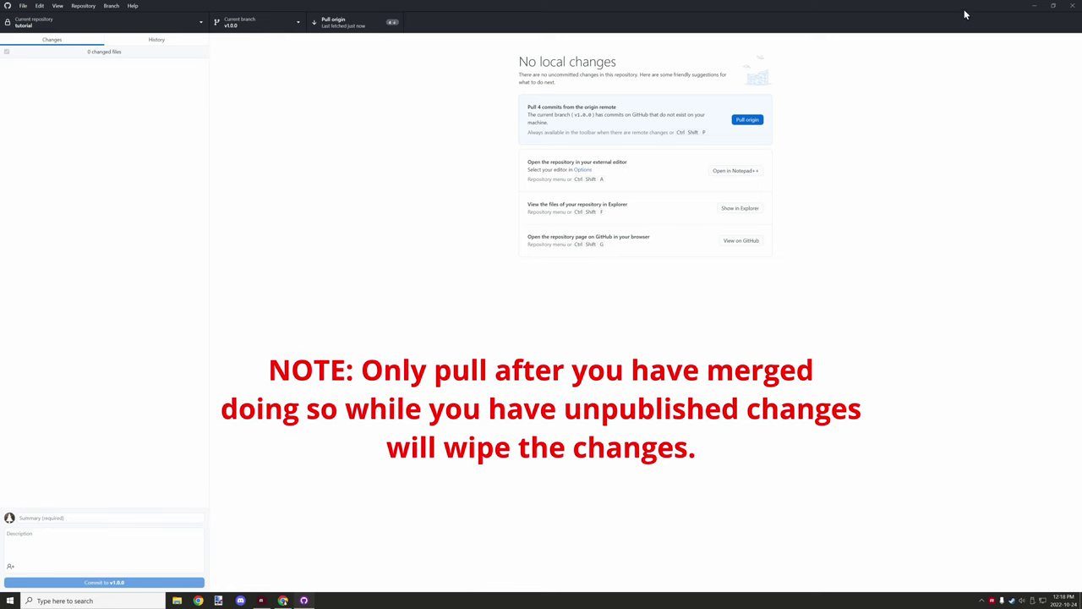
# Examine the contents of the Computer1 desktop folder before pulling the merged changes.
pyautogui.click(1033, 5)
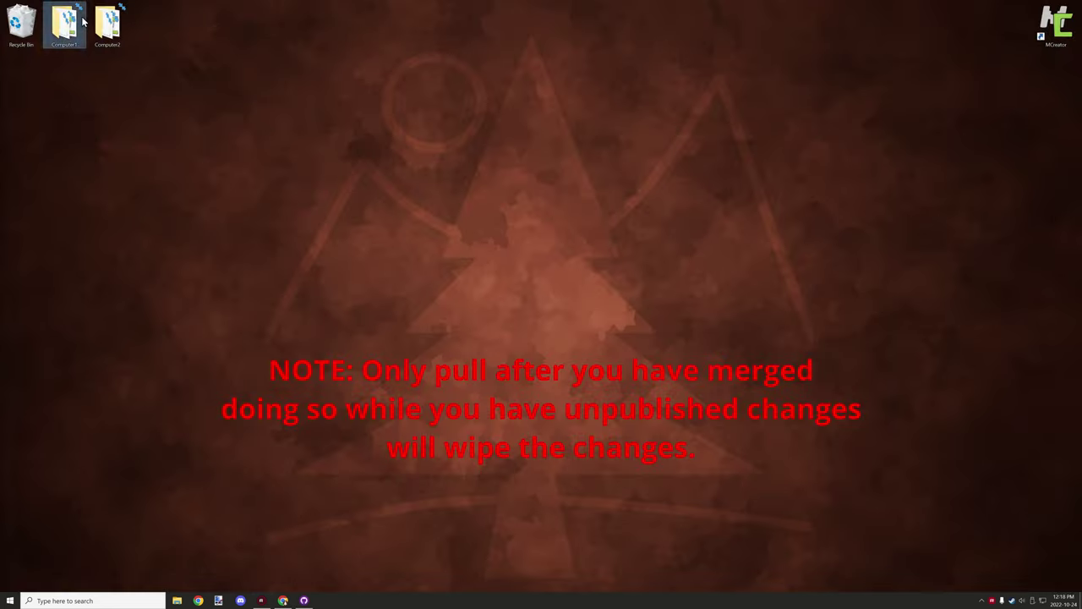
pyautogui.doubleClick(64, 24)
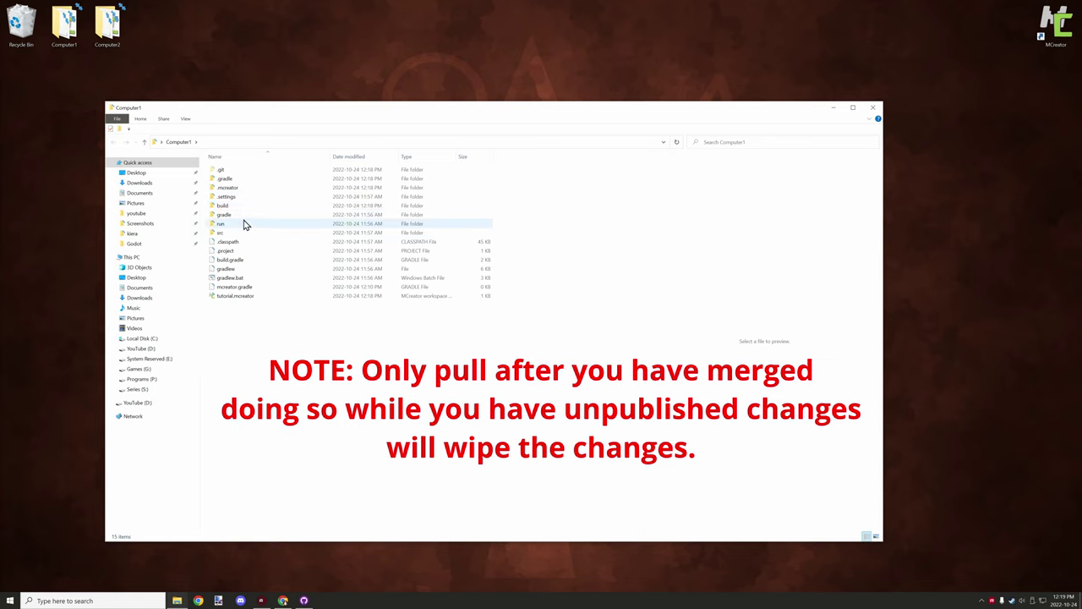
pyautogui.click(873, 109)
# Return to GitHub Desktop, pull the v1.0.0 branch's commits from origin and minimize the window.
pyautogui.click(304, 601)
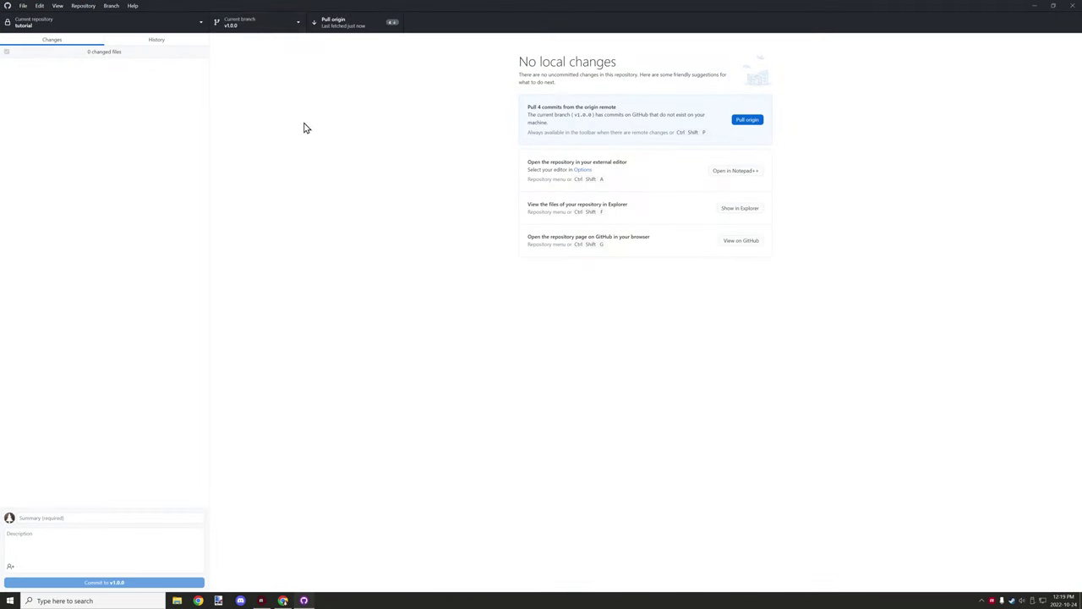
pyautogui.click(337, 24)
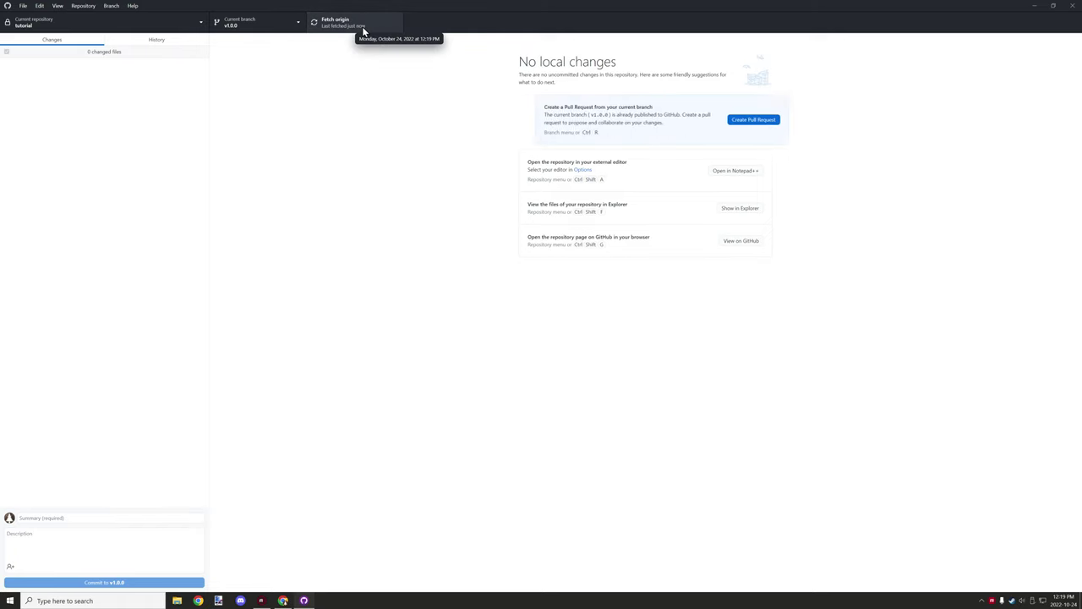
pyautogui.click(1034, 8)
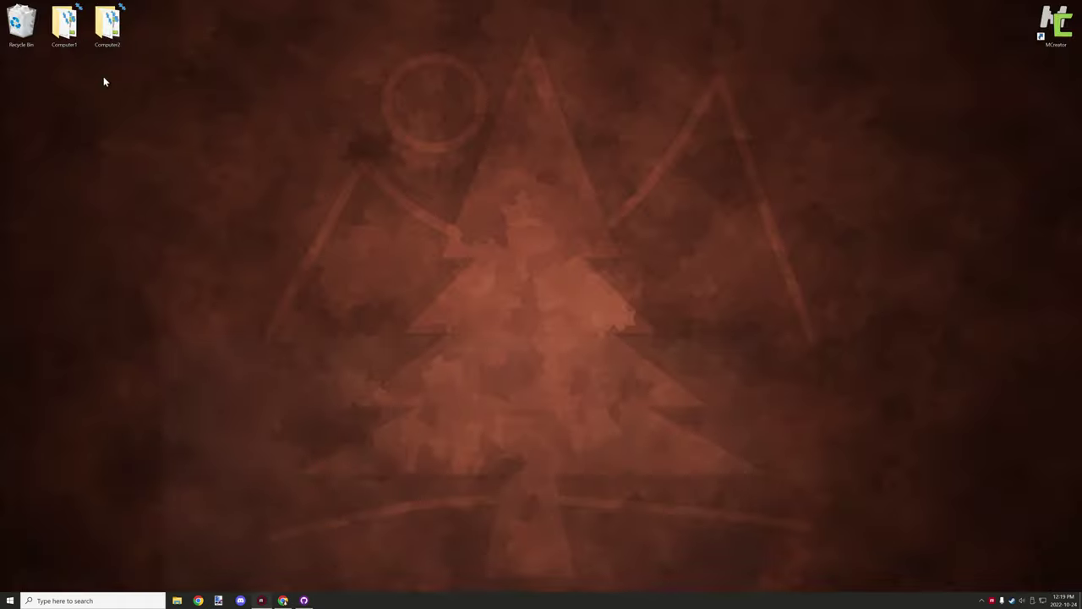
# Check the mod element files in the elements folder inside Computer1, then close the folder window.
pyautogui.doubleClick(65, 24)
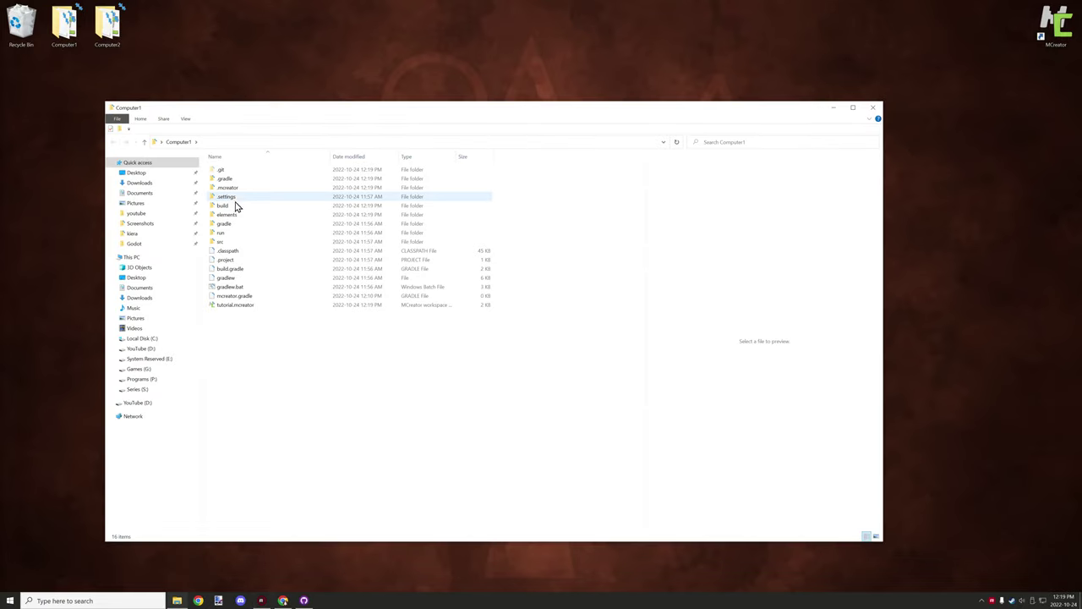
pyautogui.doubleClick(235, 214)
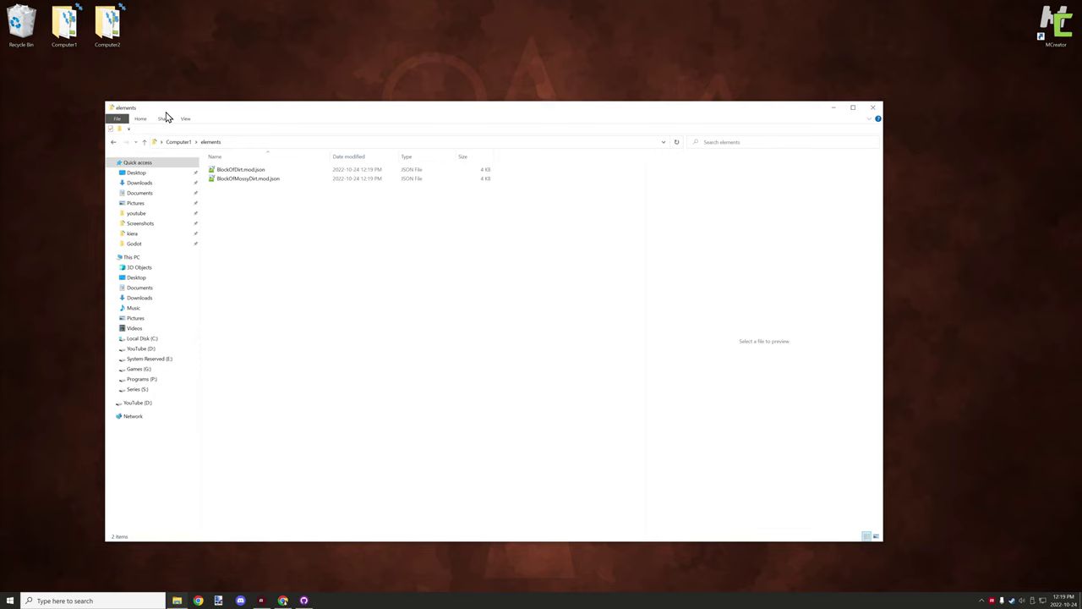
pyautogui.moveTo(167, 117); pyautogui.dragTo(199, 139)
pyautogui.click(112, 25)
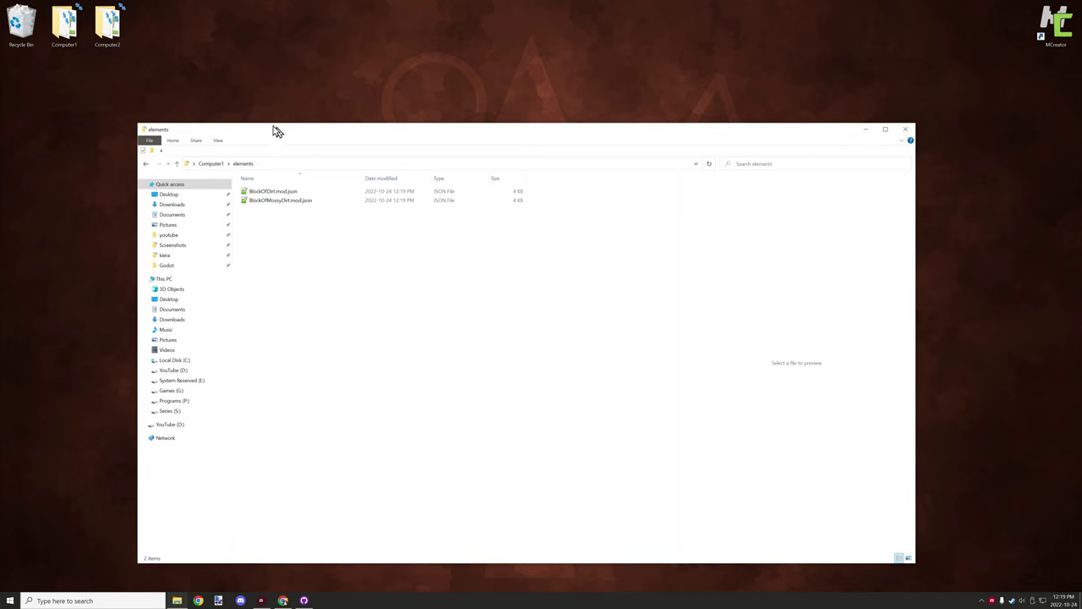
pyautogui.moveTo(277, 131); pyautogui.dragTo(242, 109)
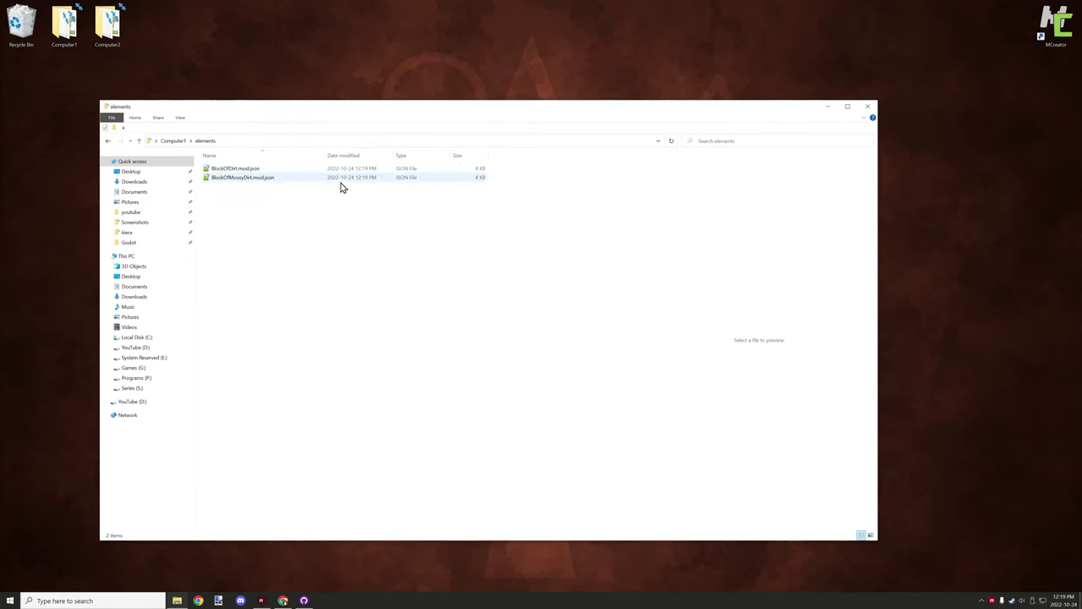
pyautogui.click(867, 109)
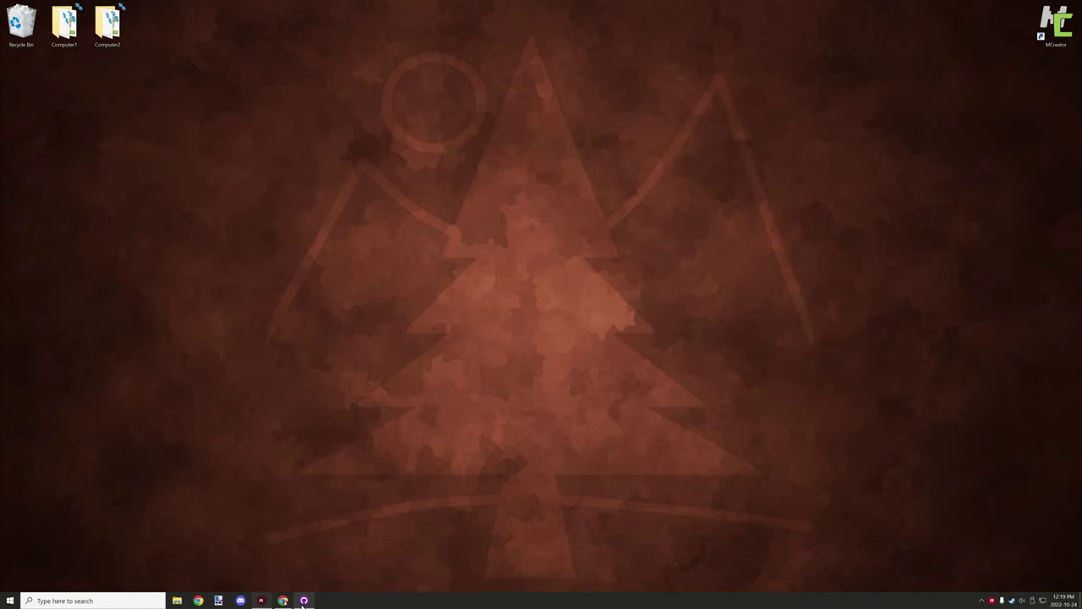
# Close GitHub Desktop, launch MCreator and open the tutorial workspace stored in the Computer2 folder.
pyautogui.click(303, 600)
pyautogui.click(303, 600)
pyautogui.click(310, 600)
pyautogui.click(1071, 7)
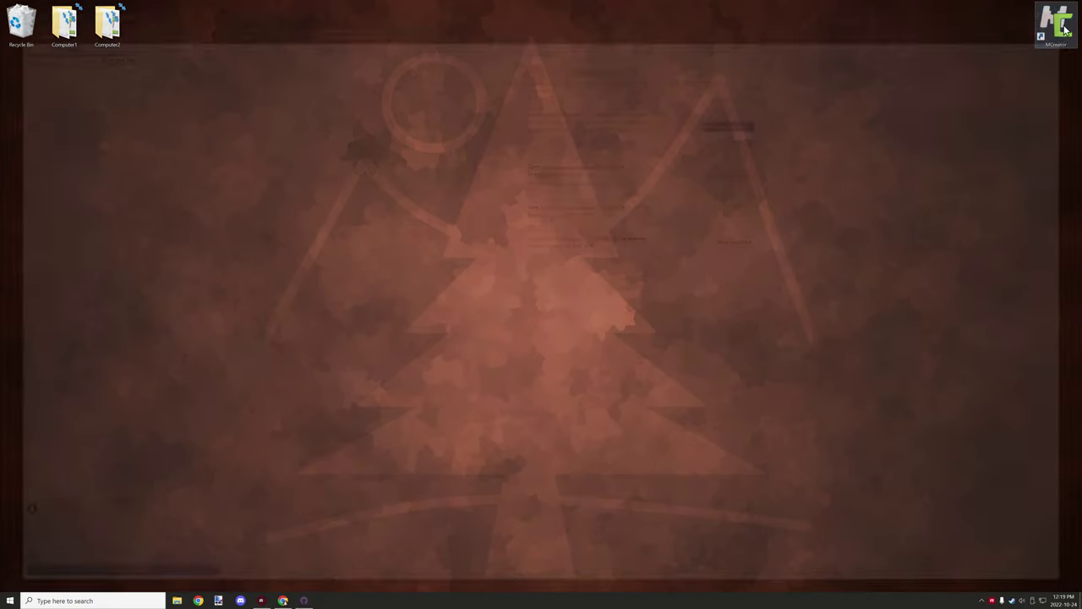
pyautogui.doubleClick(1064, 24)
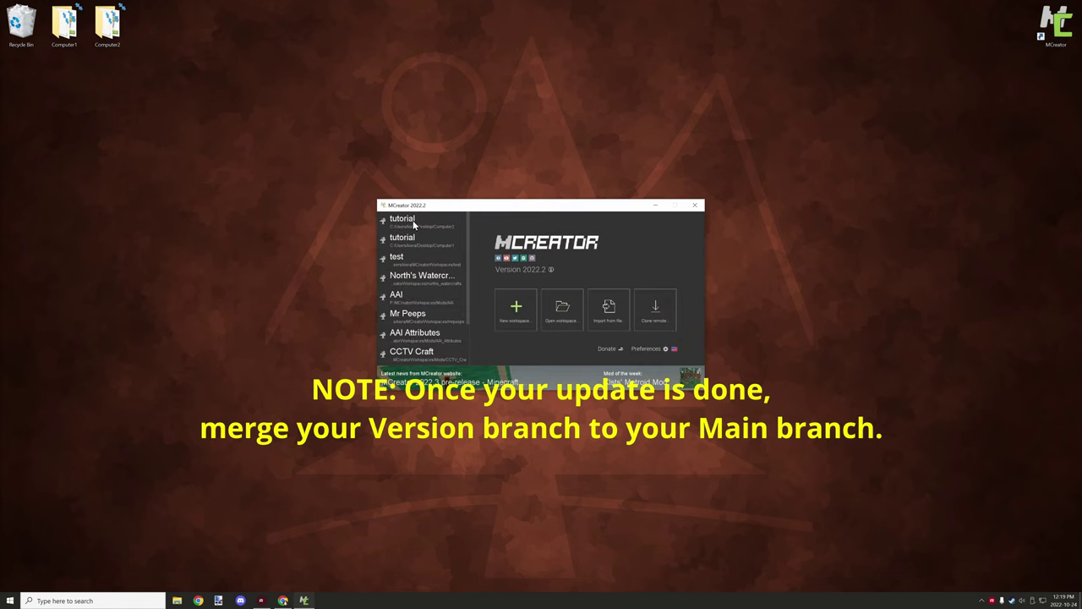
pyautogui.click(412, 220)
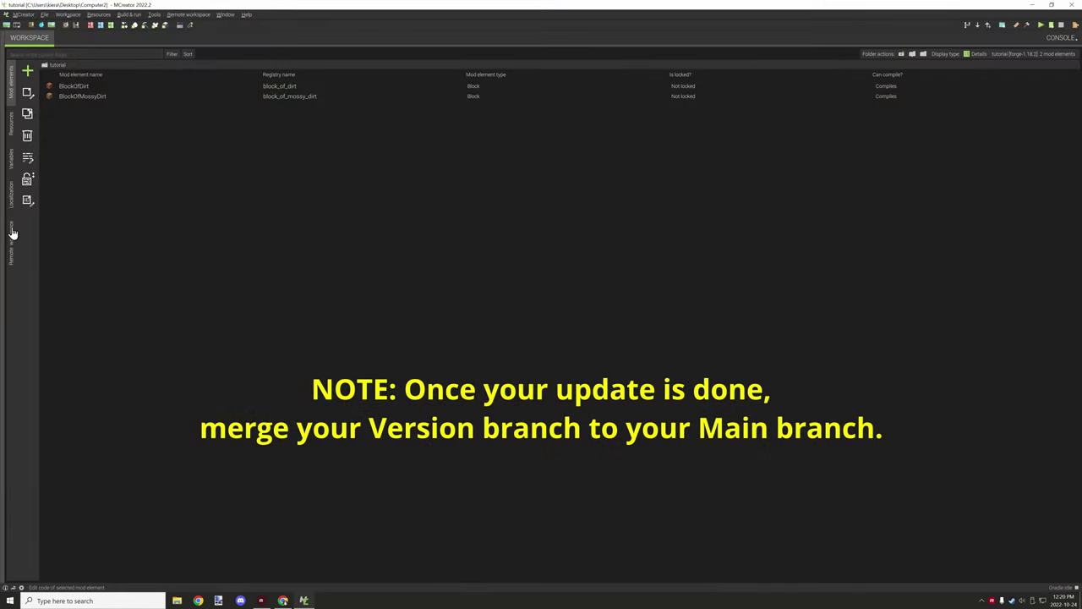
# View MCreator's remote workspace setup details, cancel the setup and close MCreator.
pyautogui.click(12, 248)
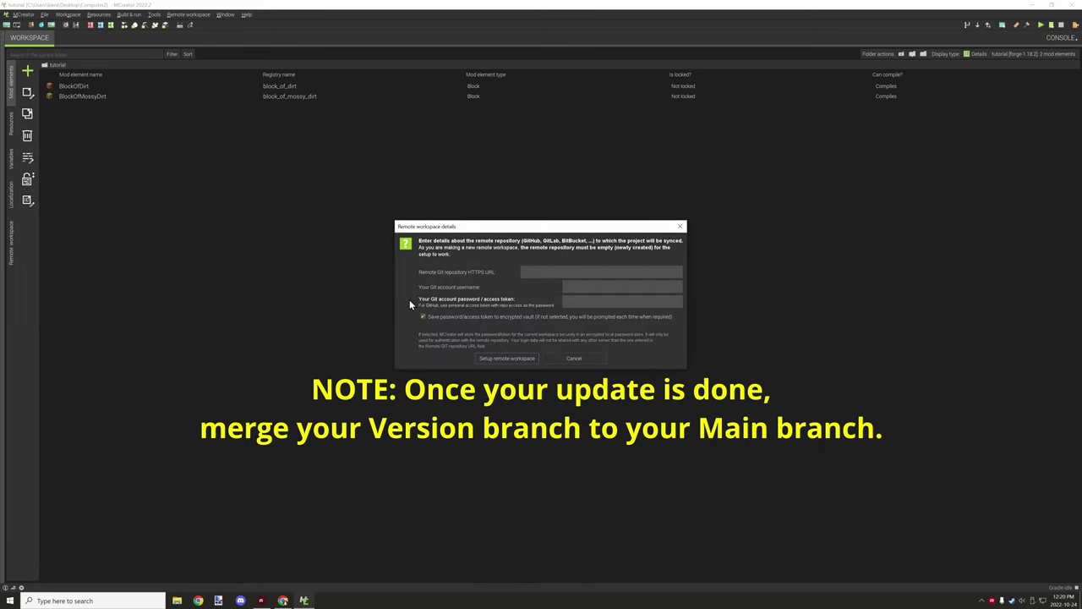
pyautogui.click(579, 362)
pyautogui.click(1033, 6)
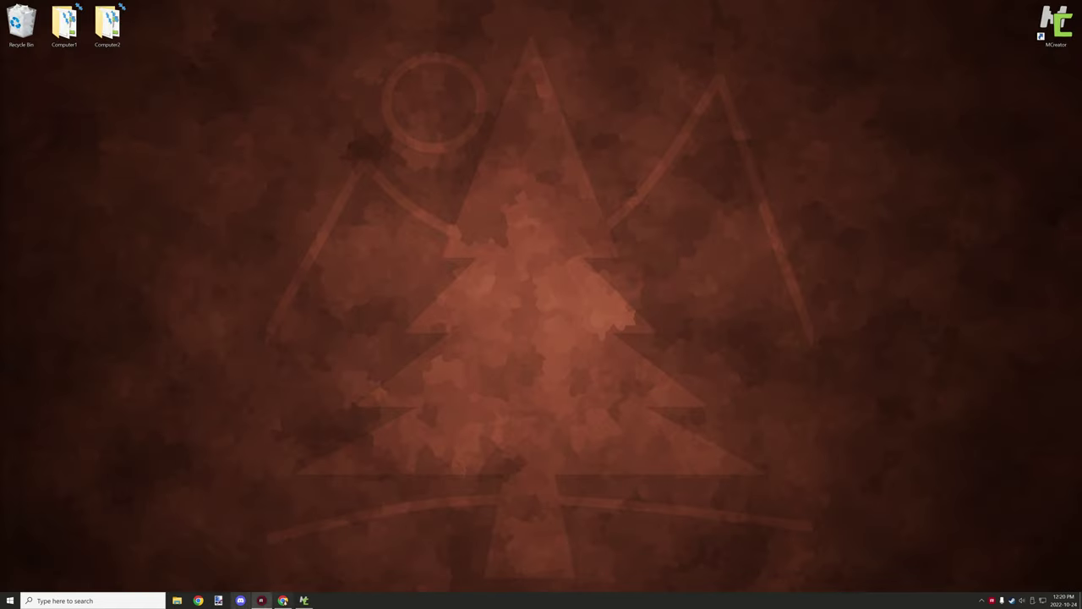
pyautogui.click(303, 602)
pyautogui.click(1067, 6)
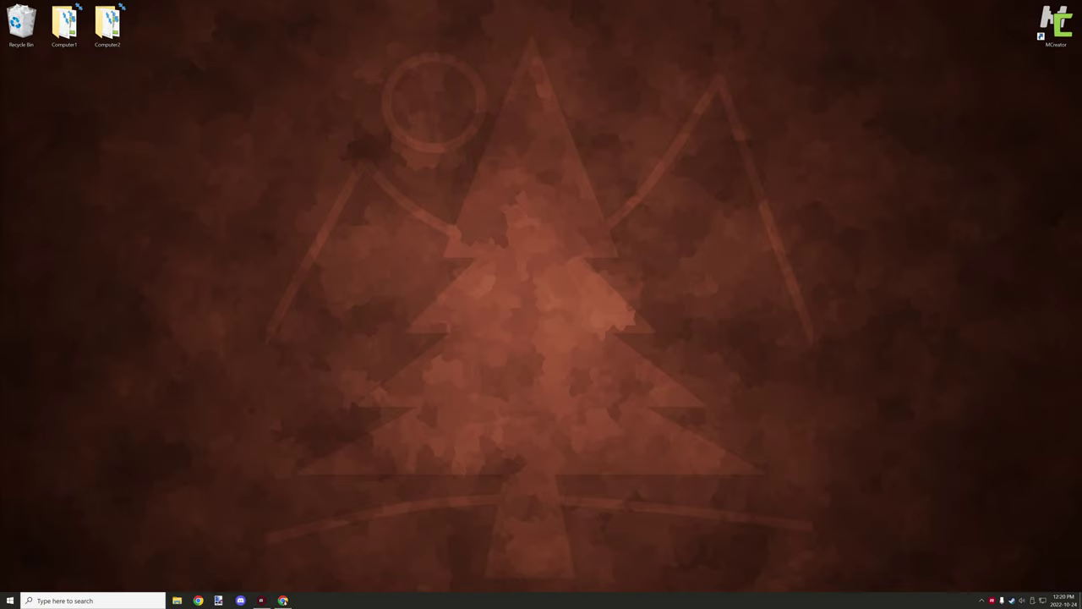
# Bring up the list of installed applications.
pyautogui.click(10, 600)
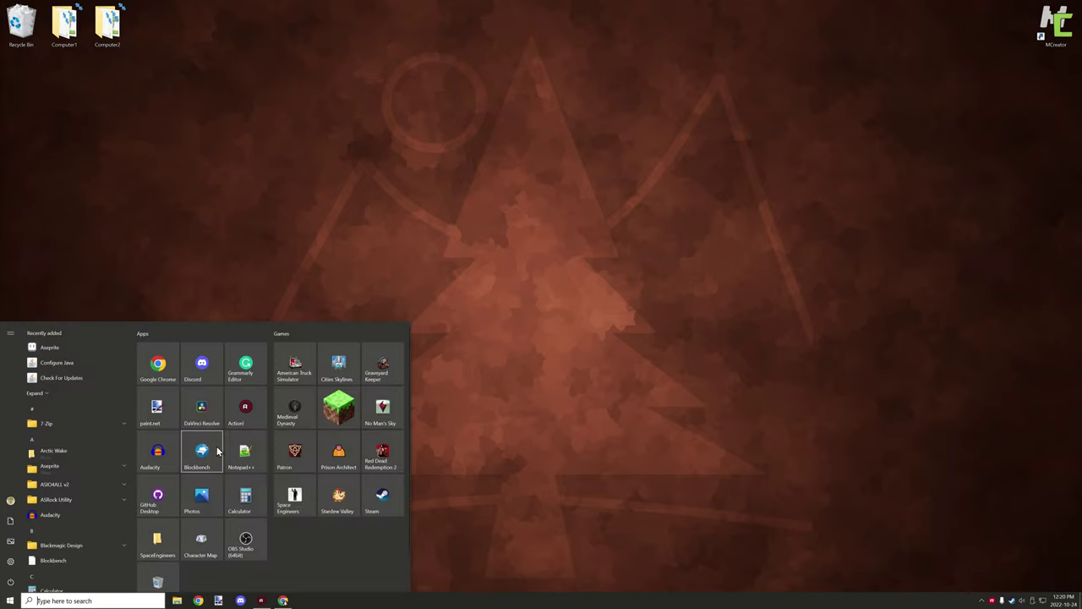